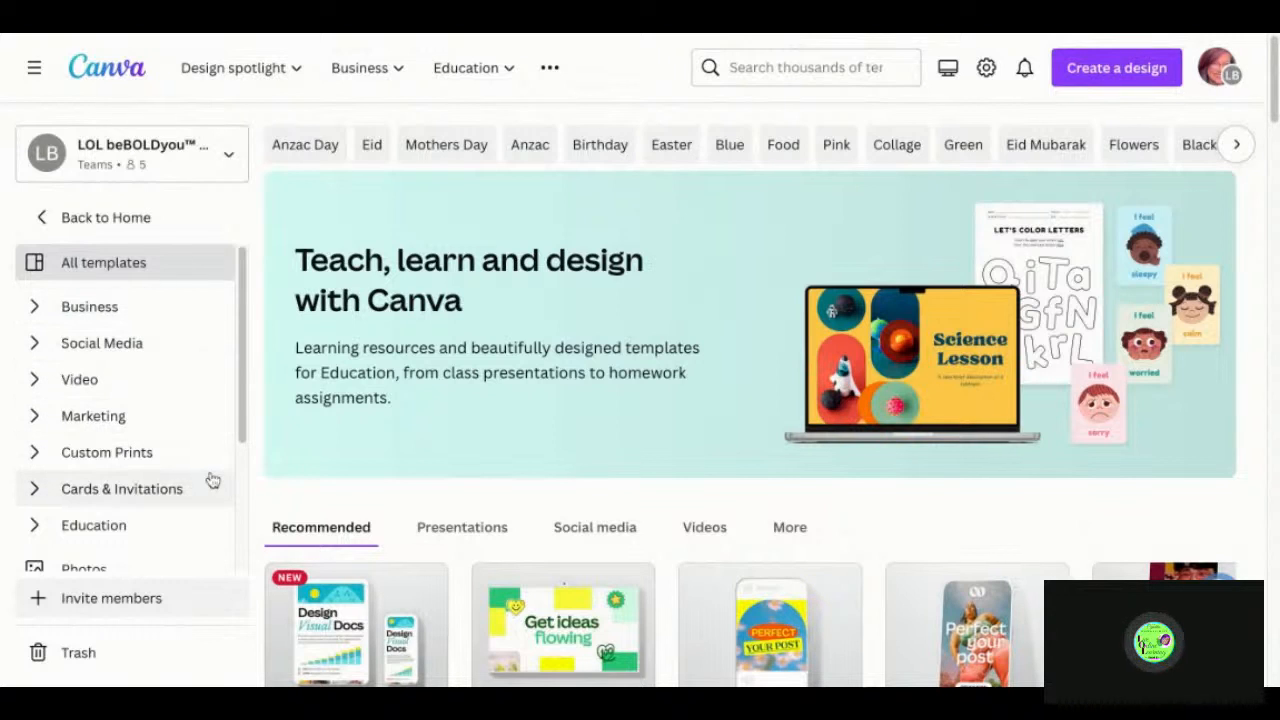
pyautogui.scroll(-1, 210, 480)
pyautogui.scroll(-3, 210, 480)
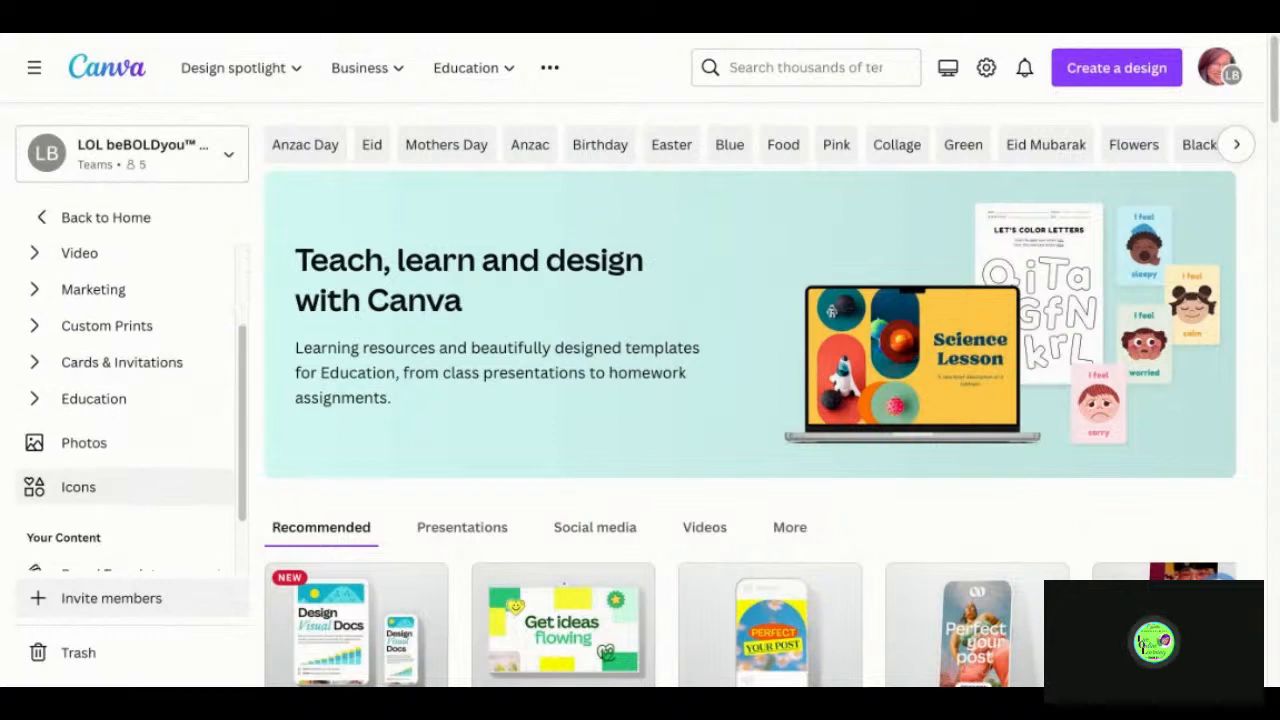
pyautogui.scroll(4, 208, 480)
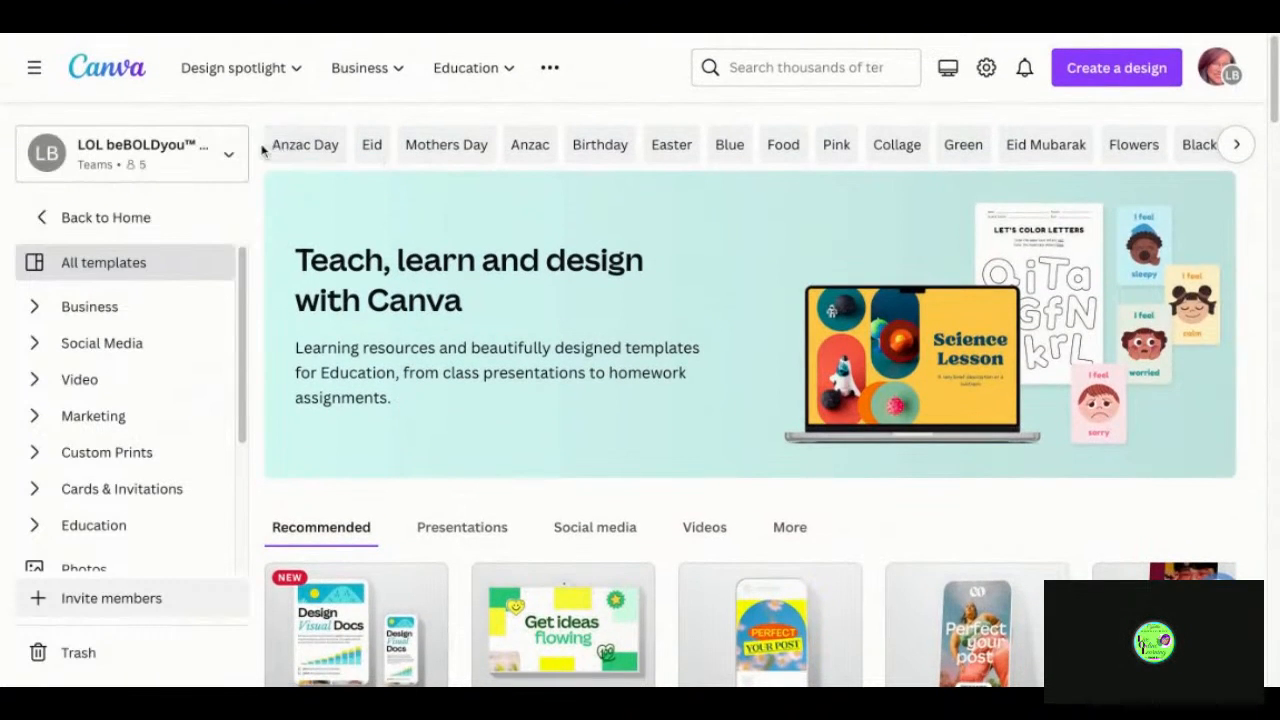
# - Start creating a new design and search the design types for "newsletter"
pyautogui.click(1113, 72)
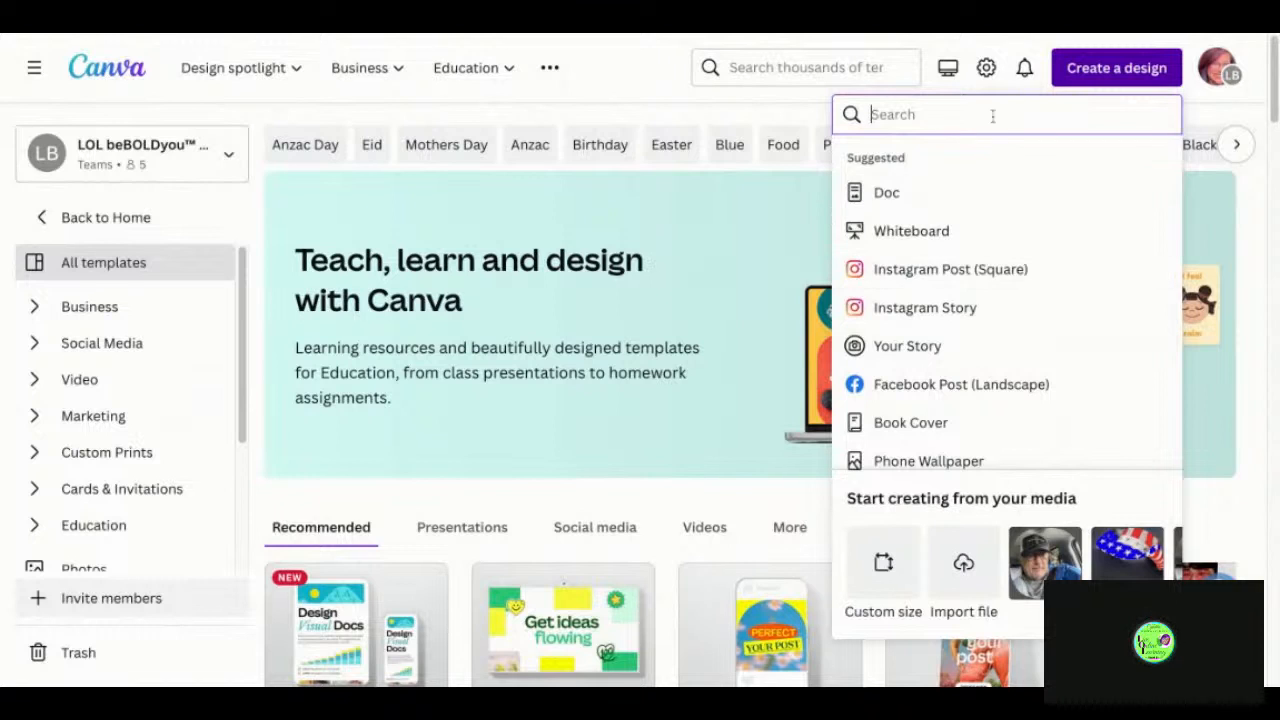
pyautogui.write('news')
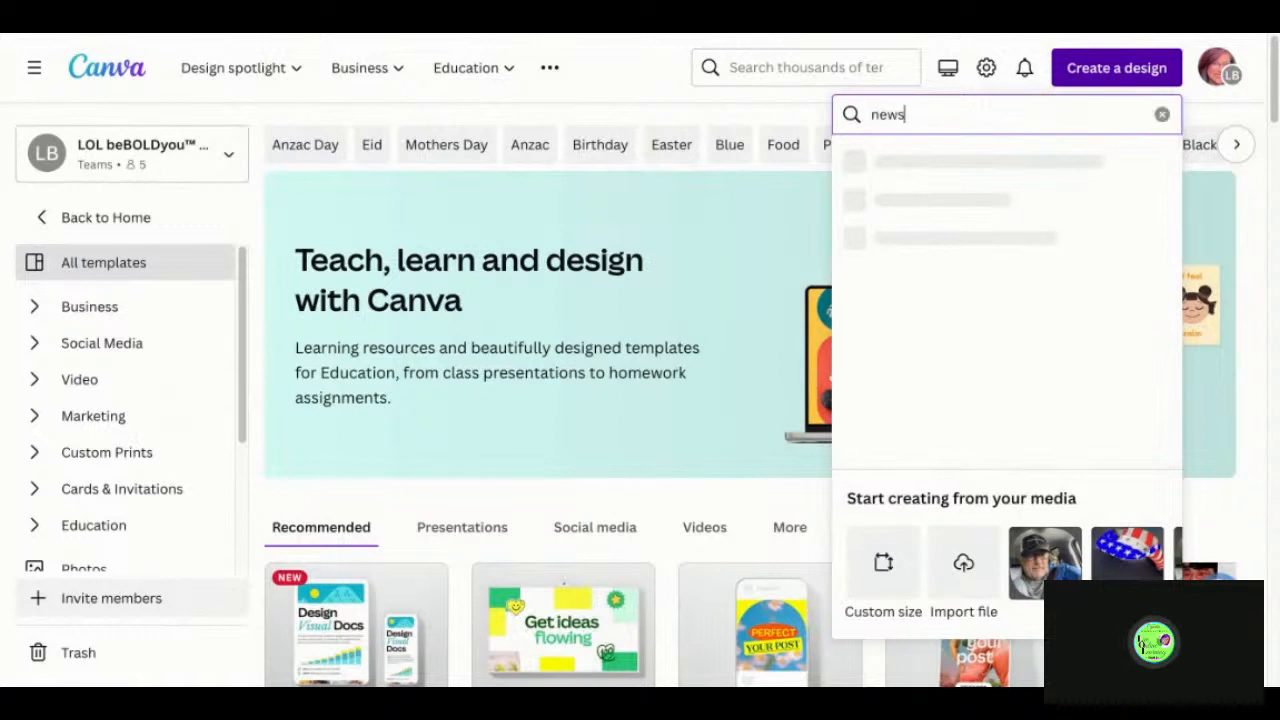
pyautogui.write('letter')
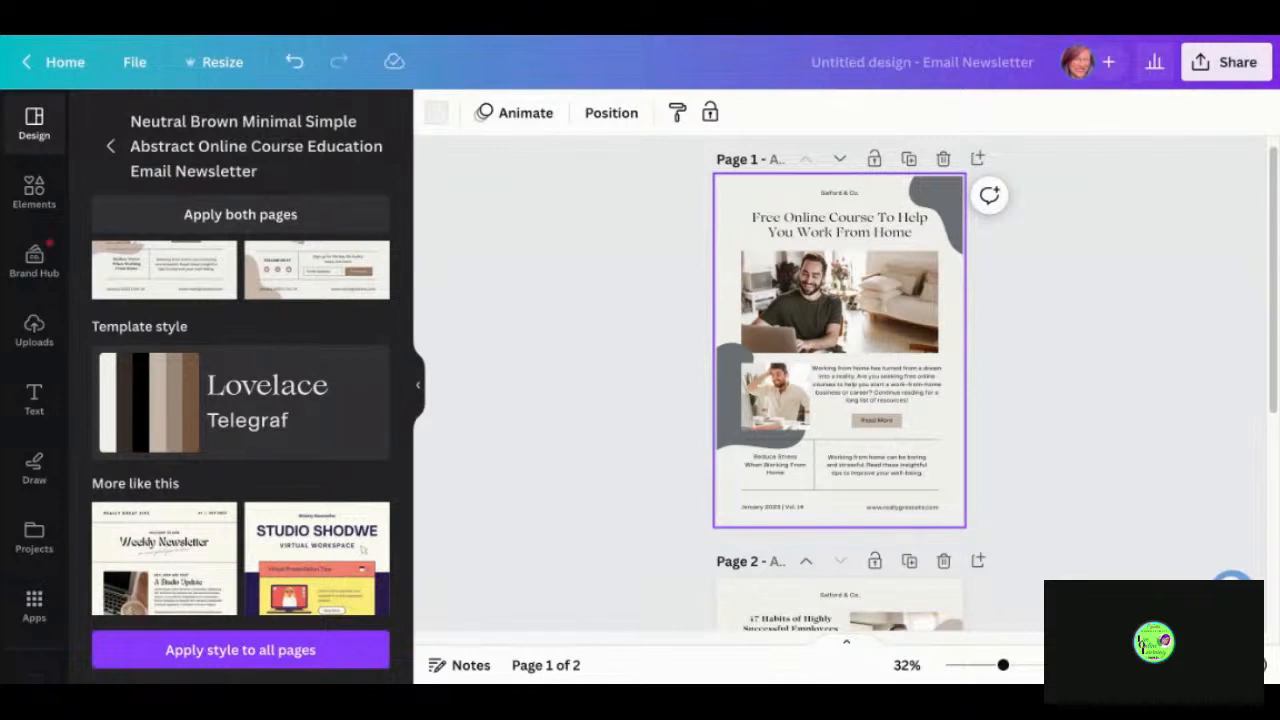
# - Apply both pages of the Neutral Brown Minimal Simple Abstract Online Course Education Email Newsletter template to the design
pyautogui.scroll(1, 530, 375)
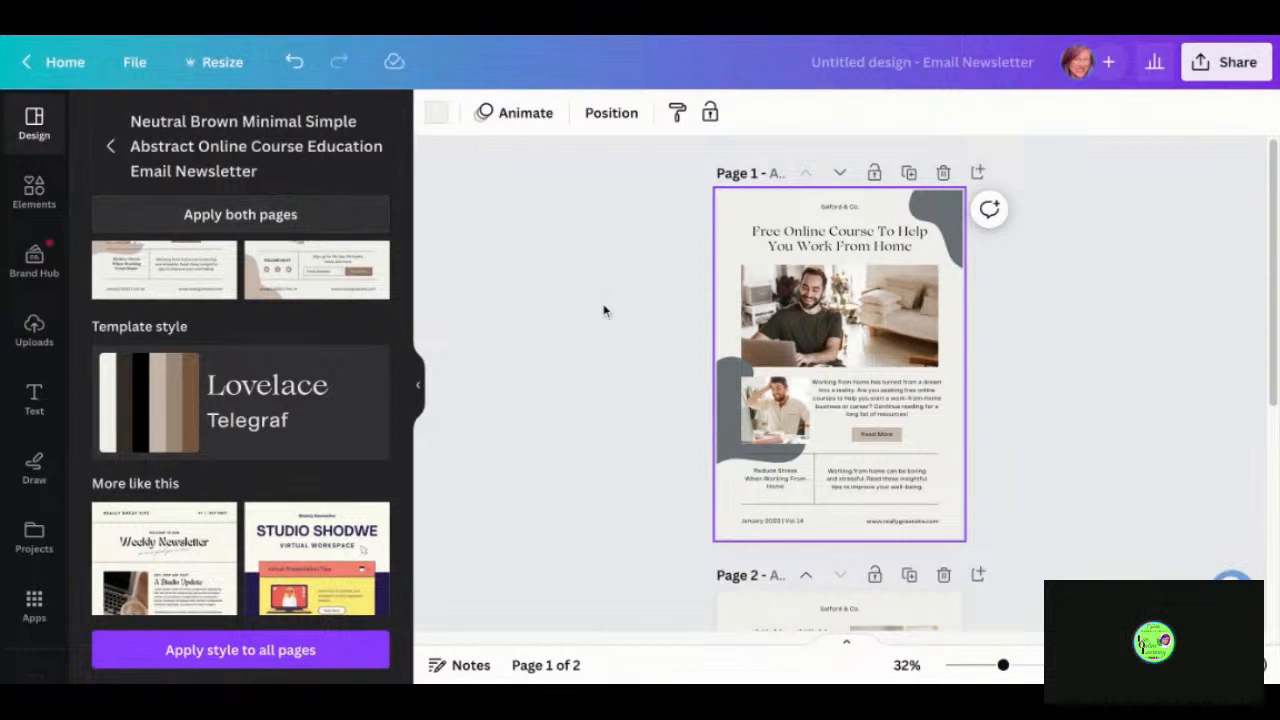
pyautogui.scroll(-3, 607, 410)
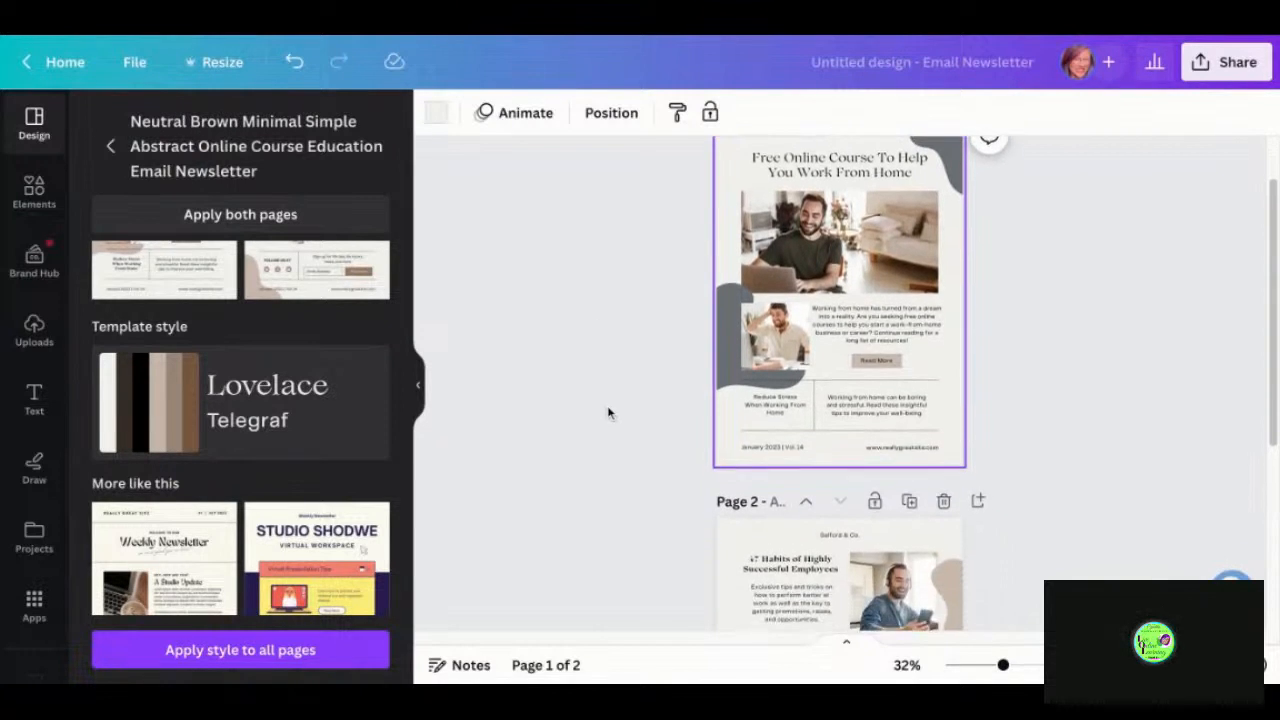
pyautogui.scroll(3, 607, 410)
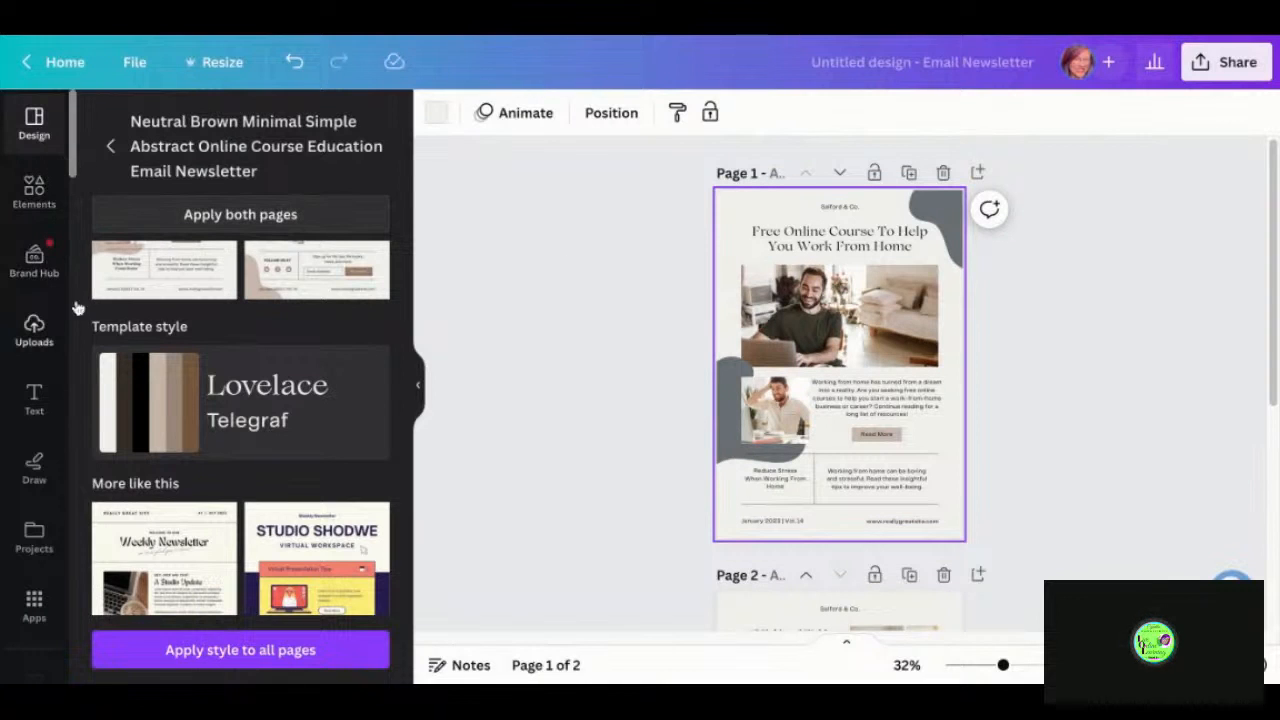
pyautogui.click(295, 222)
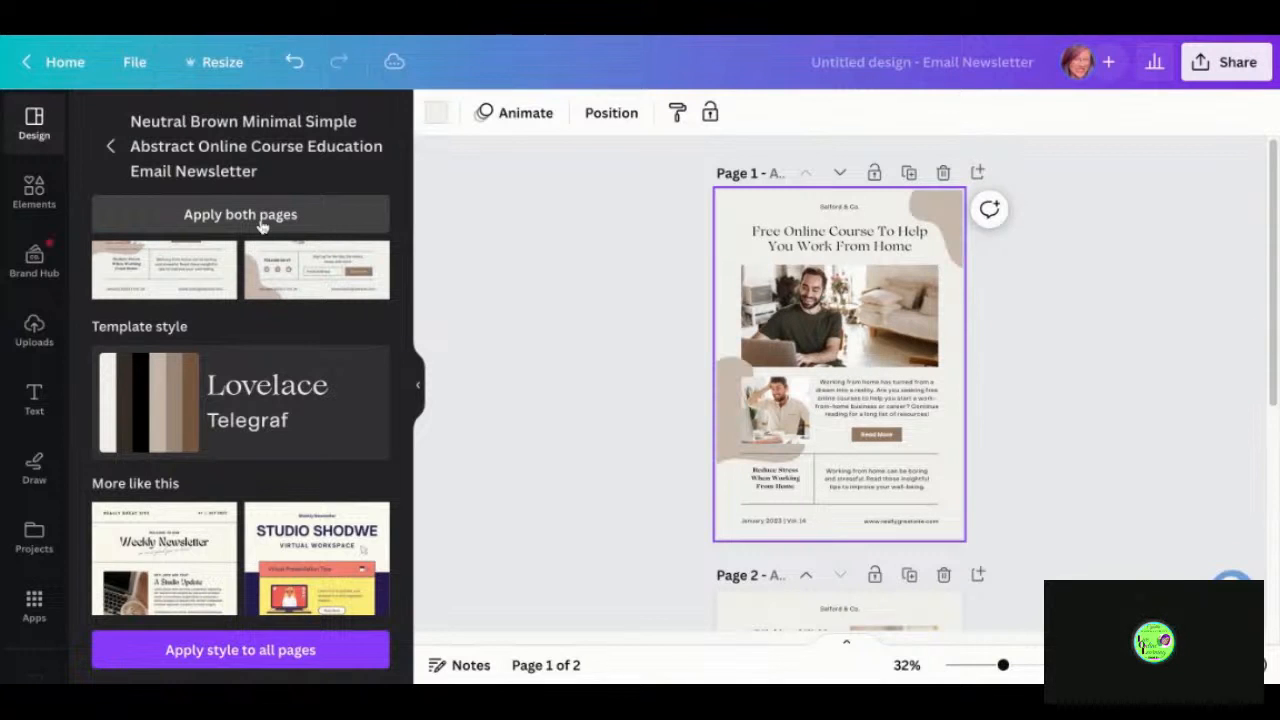
# - Review both template pages and apply the template's Lovelace and Telegraf style to page 1
pyautogui.scroll(2, 278, 270)
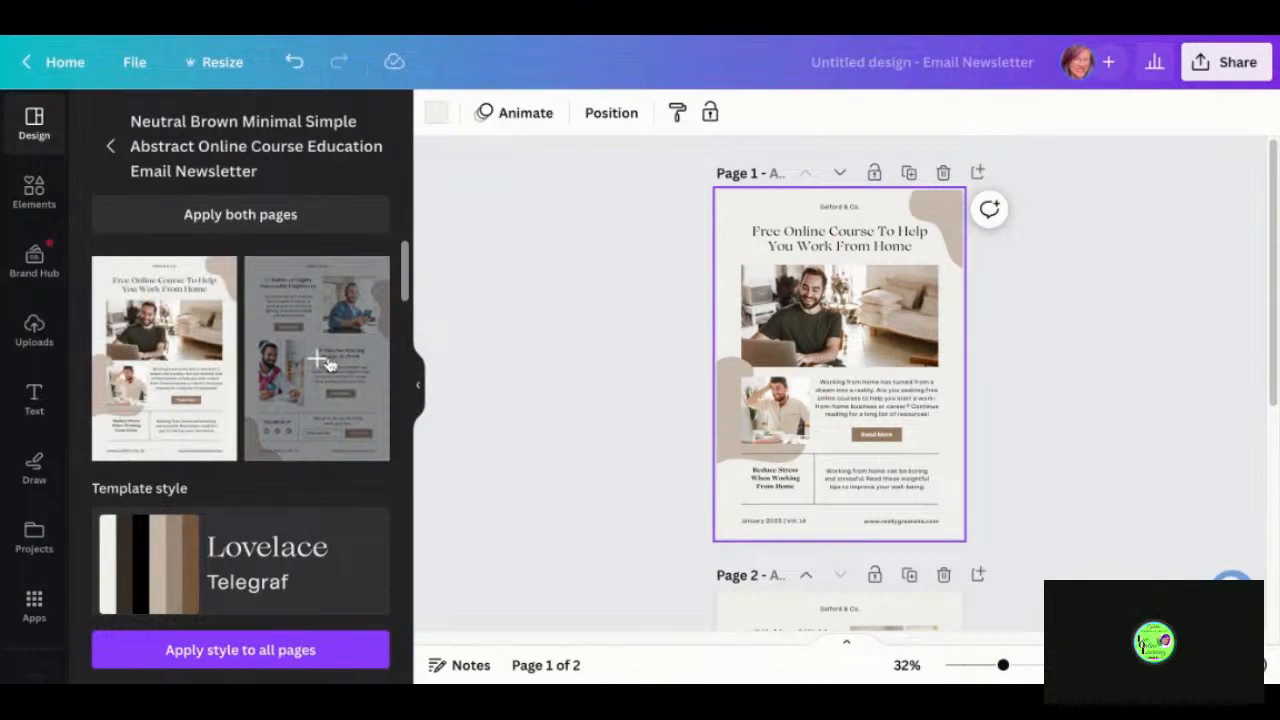
pyautogui.scroll(-1, 368, 360)
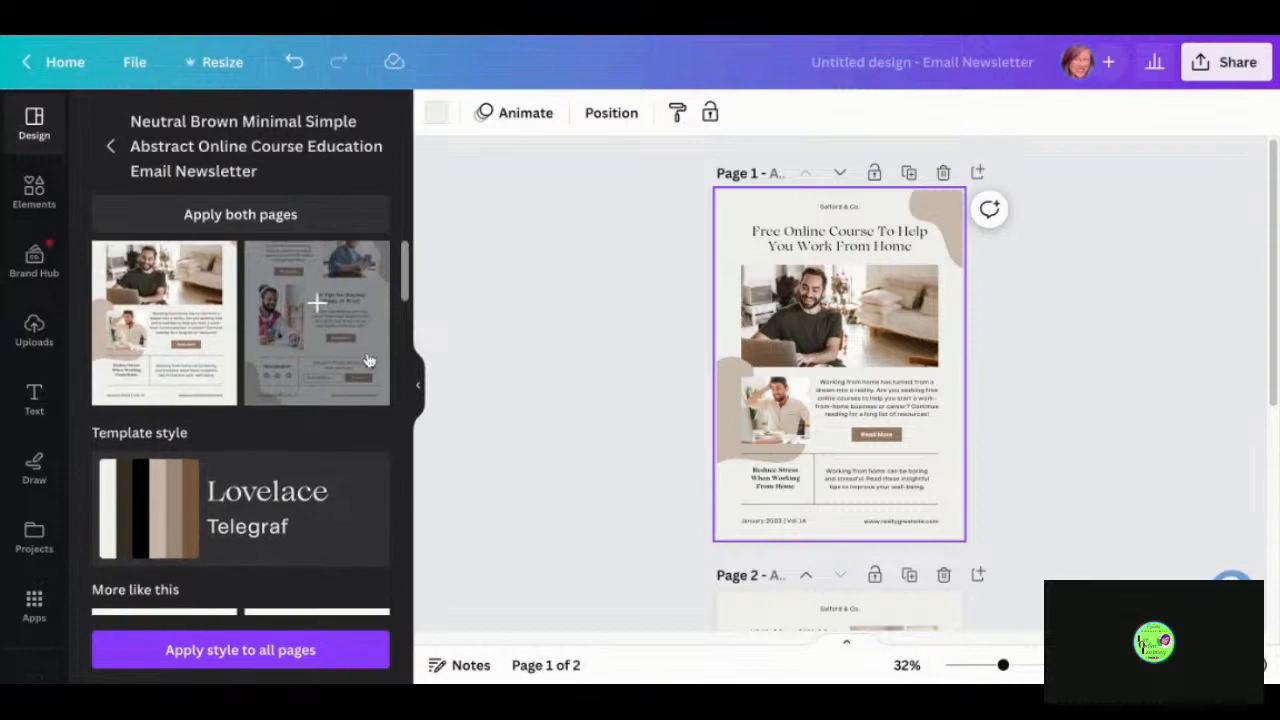
pyautogui.scroll(1, 368, 360)
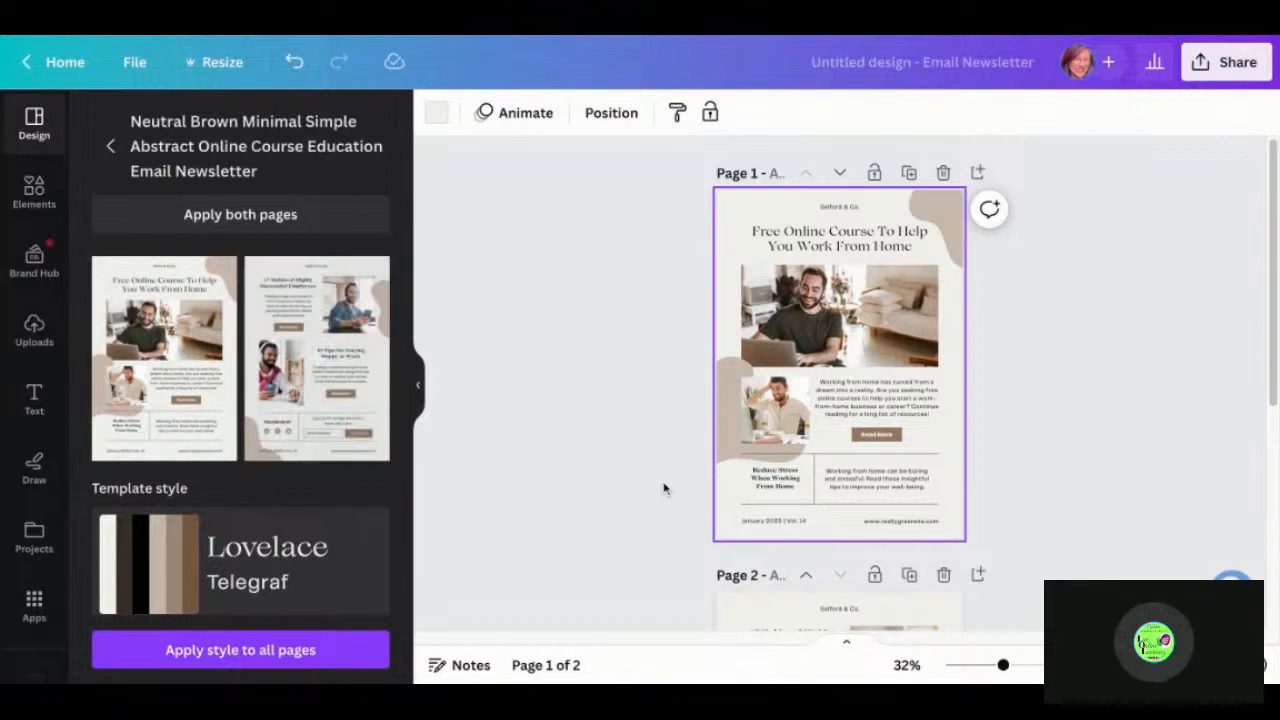
pyautogui.scroll(-2, 668, 497)
pyautogui.scroll(-3, 668, 497)
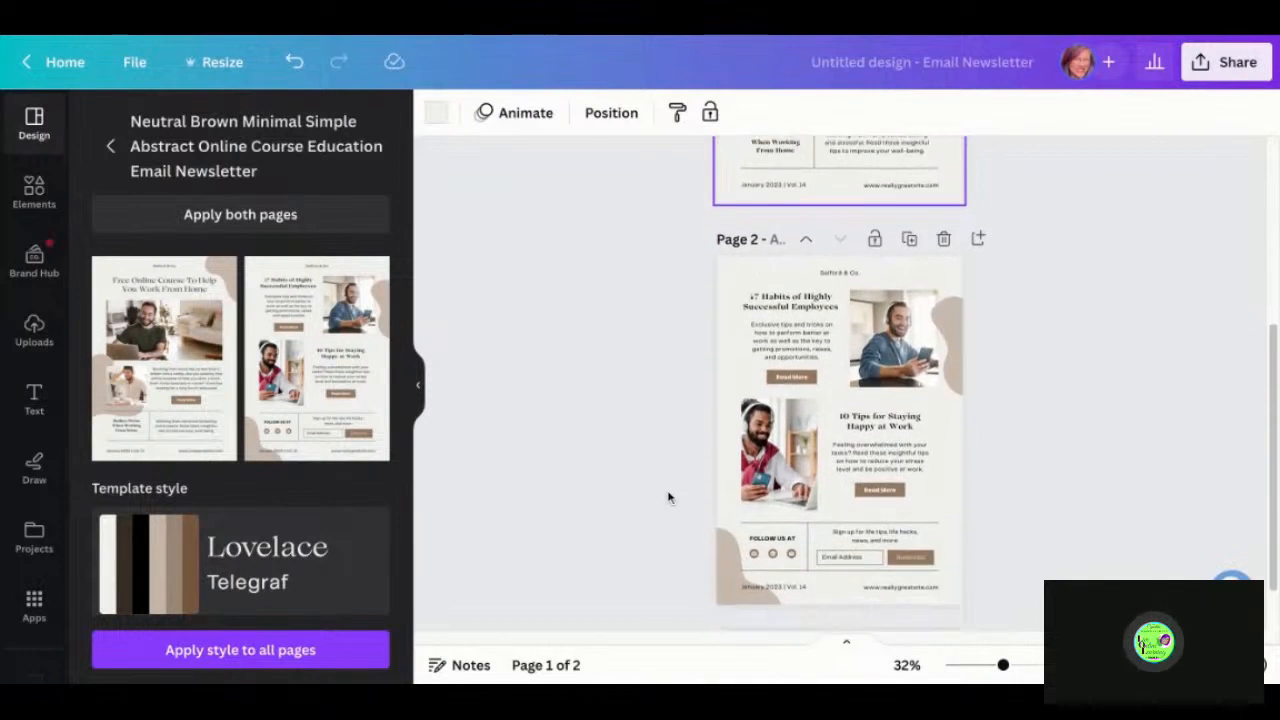
pyautogui.scroll(5, 747, 342)
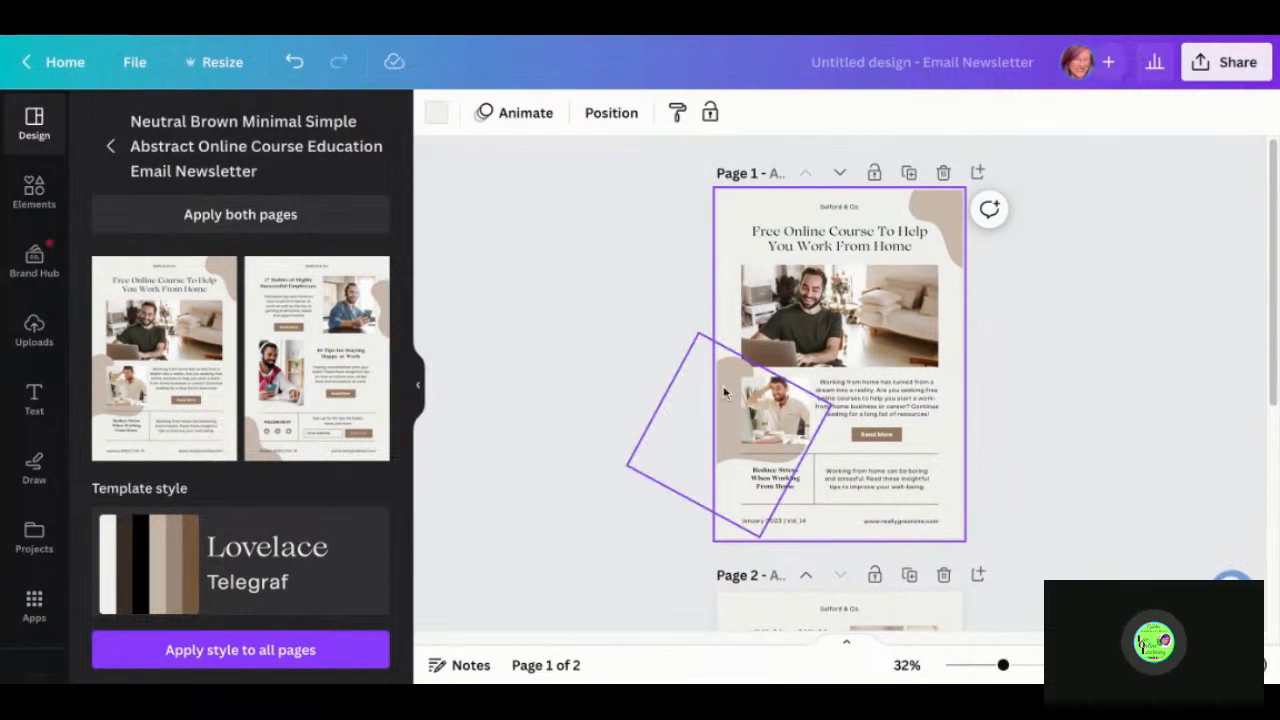
pyautogui.click(220, 558)
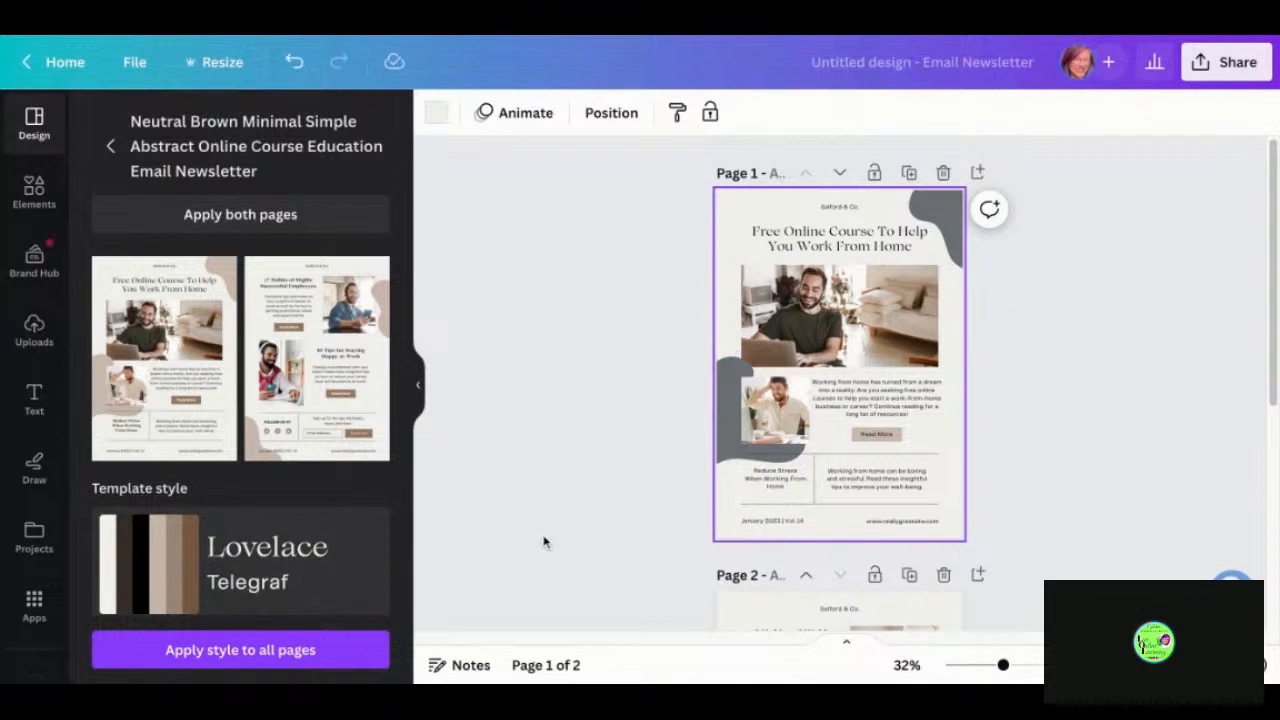
# - Check page 2 and apply the page 1 style to all pages of the newsletter
pyautogui.scroll(-5, 544, 542)
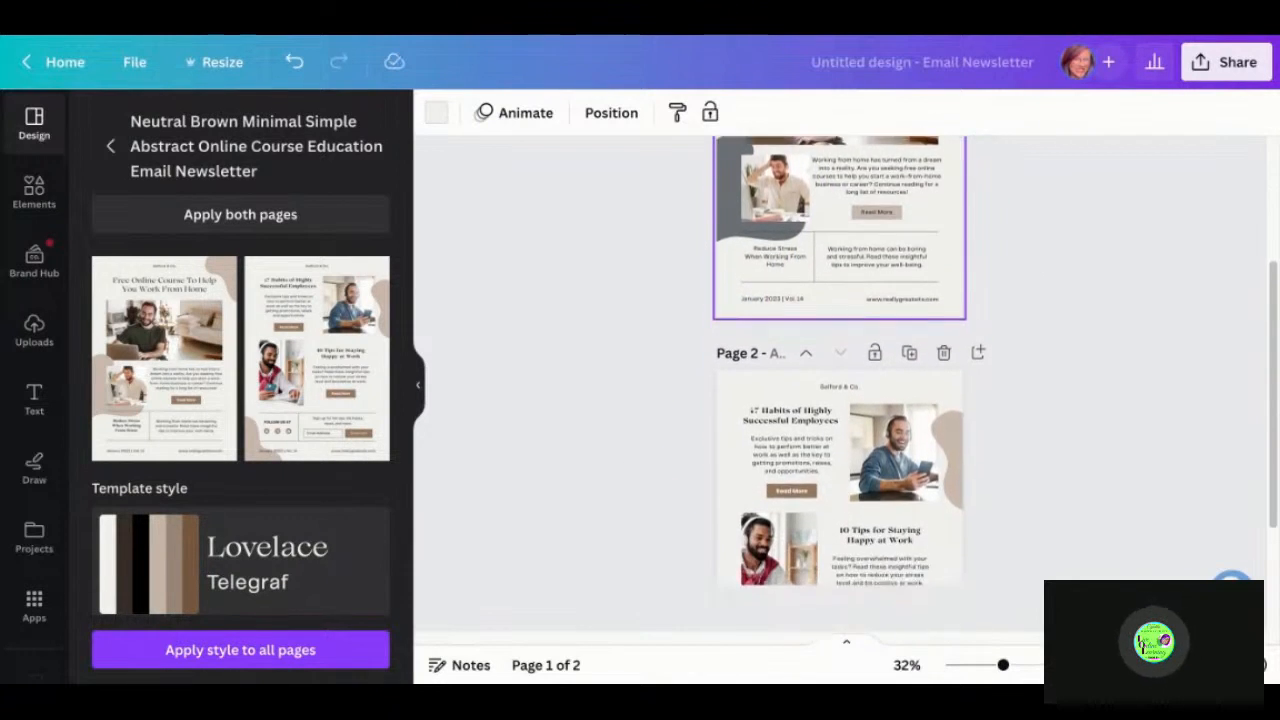
pyautogui.scroll(-4, 840, 400)
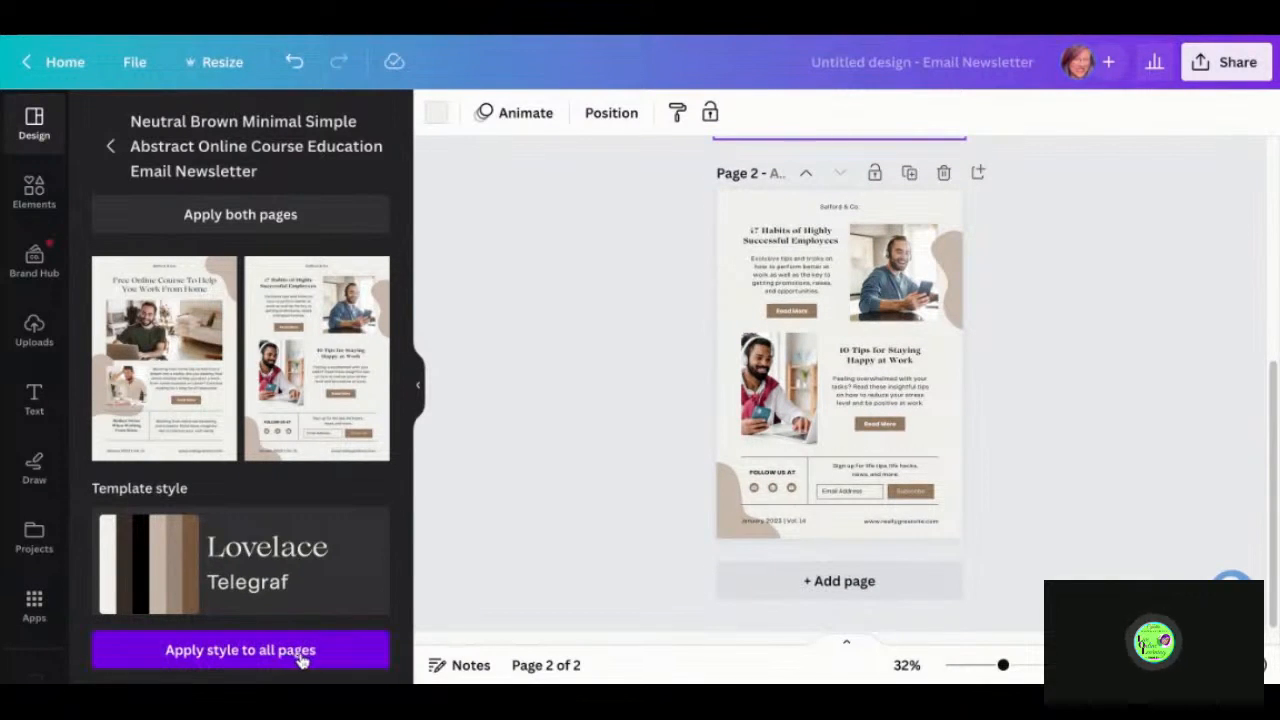
pyautogui.click(331, 667)
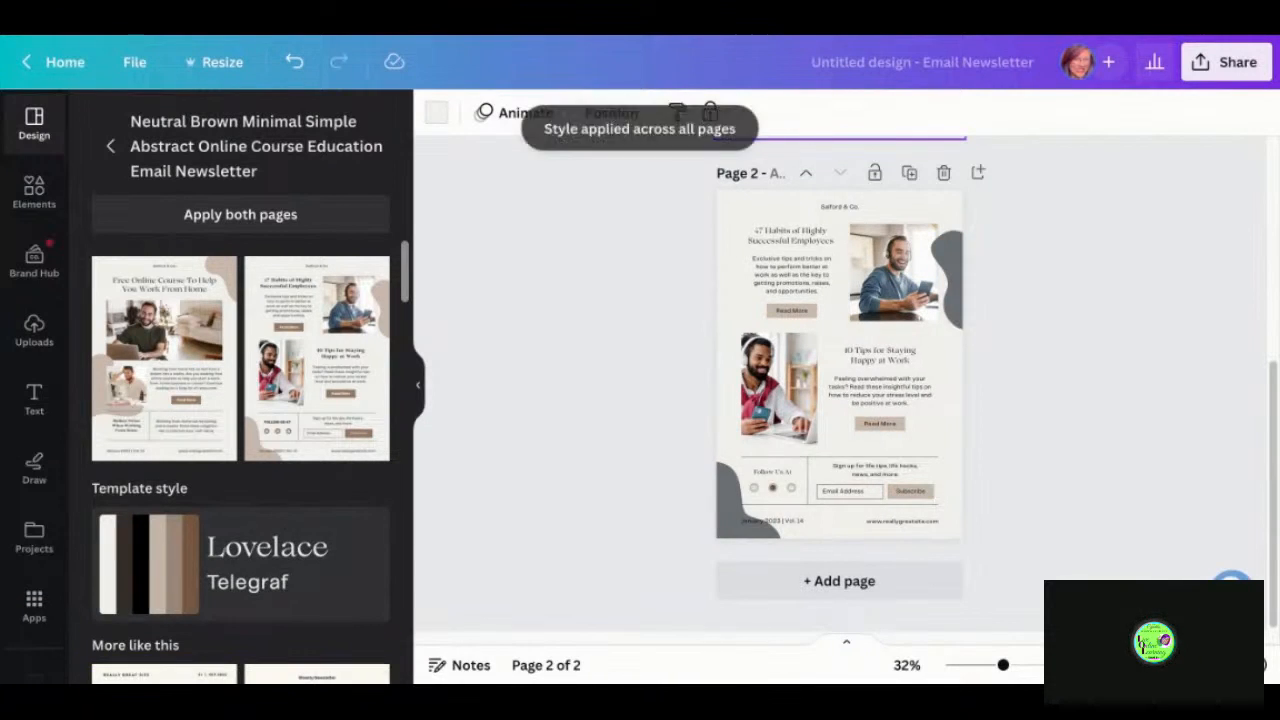
pyautogui.scroll(5, 586, 421)
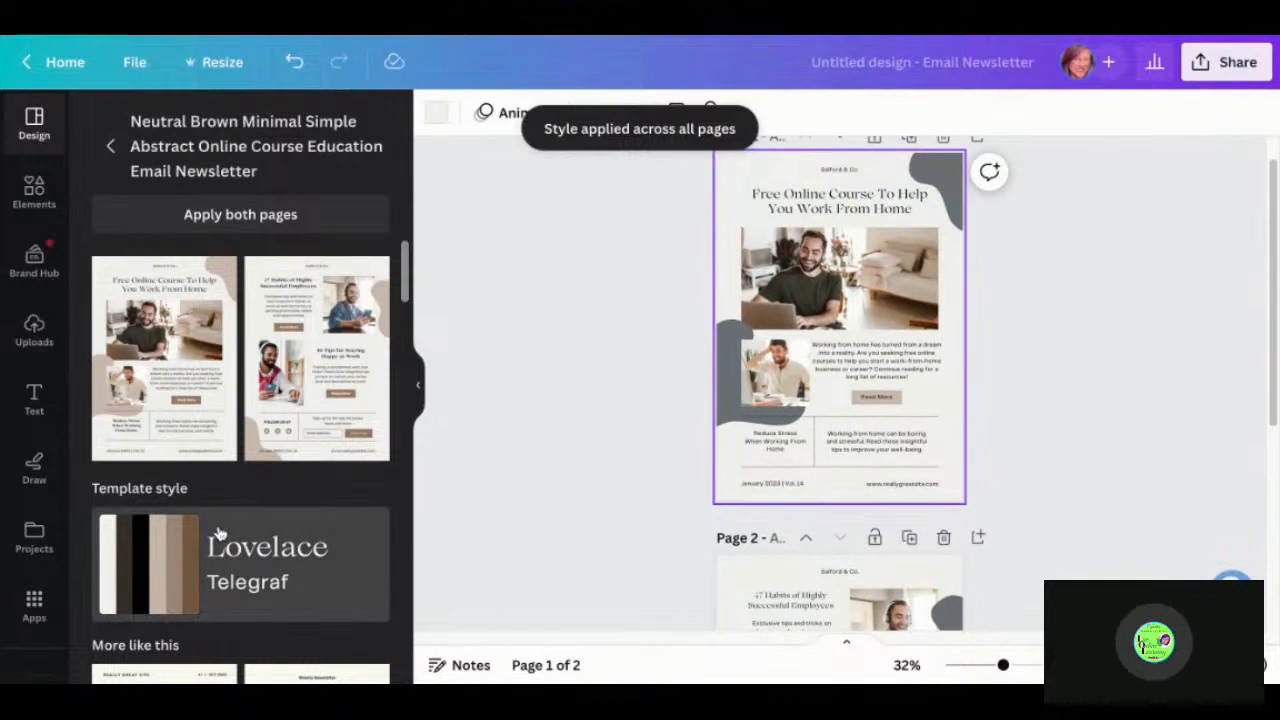
pyautogui.scroll(-5, 218, 577)
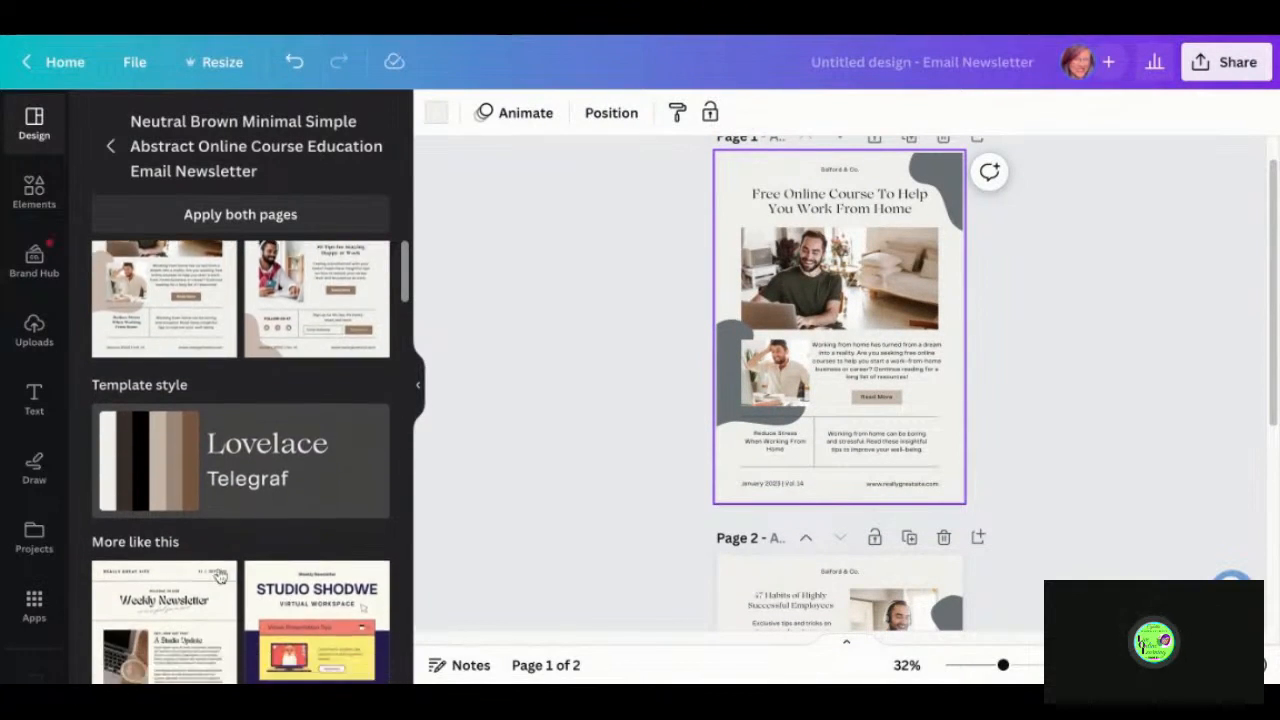
pyautogui.scroll(-1, 362, 417)
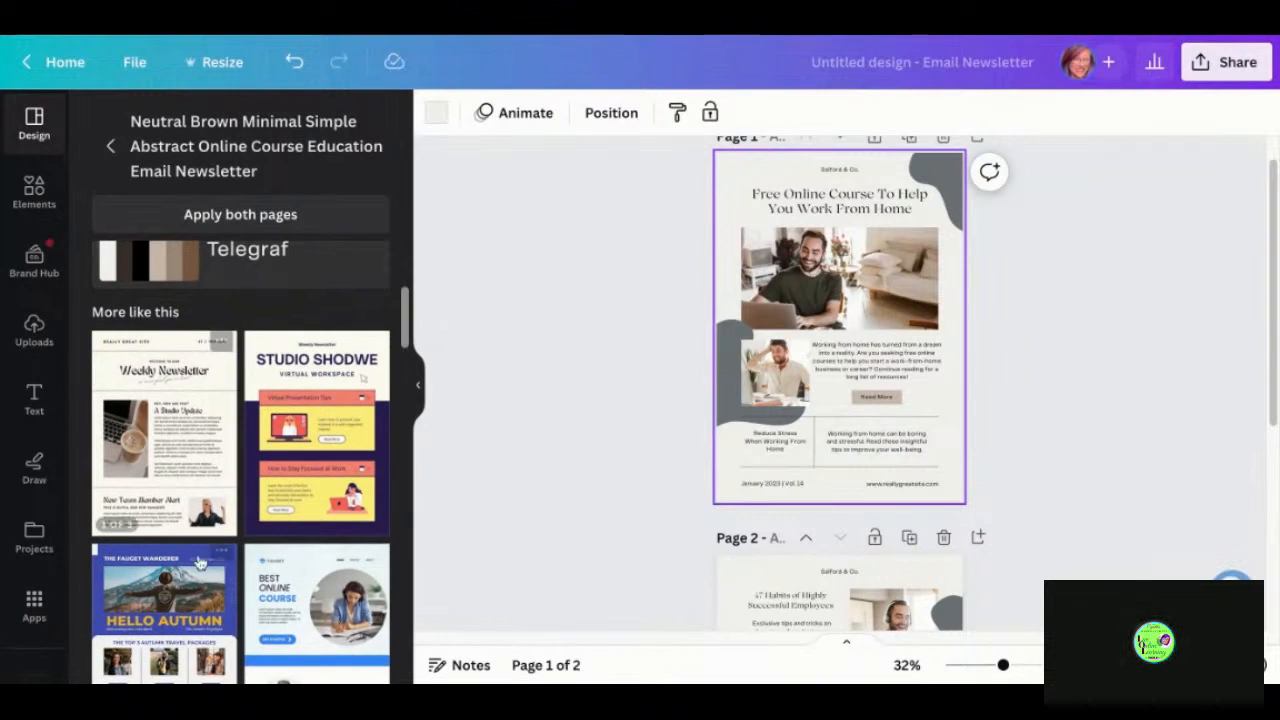
pyautogui.scroll(6, 205, 410)
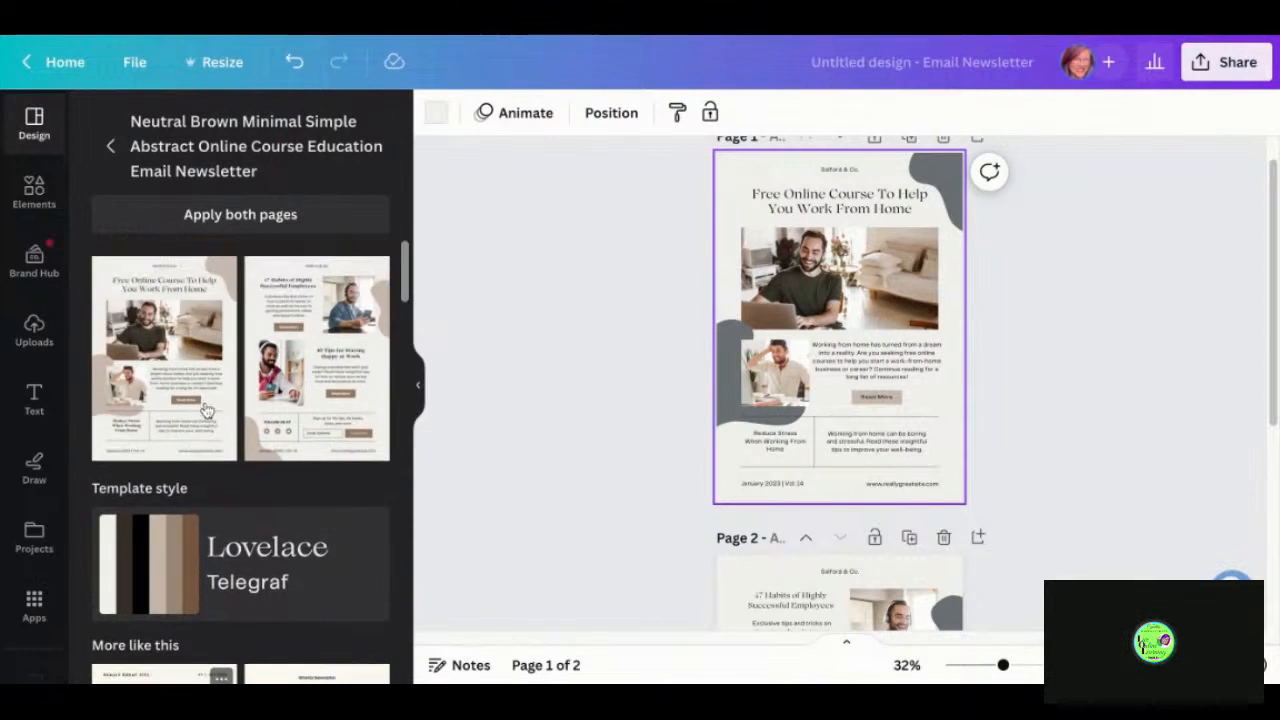
pyautogui.click(116, 149)
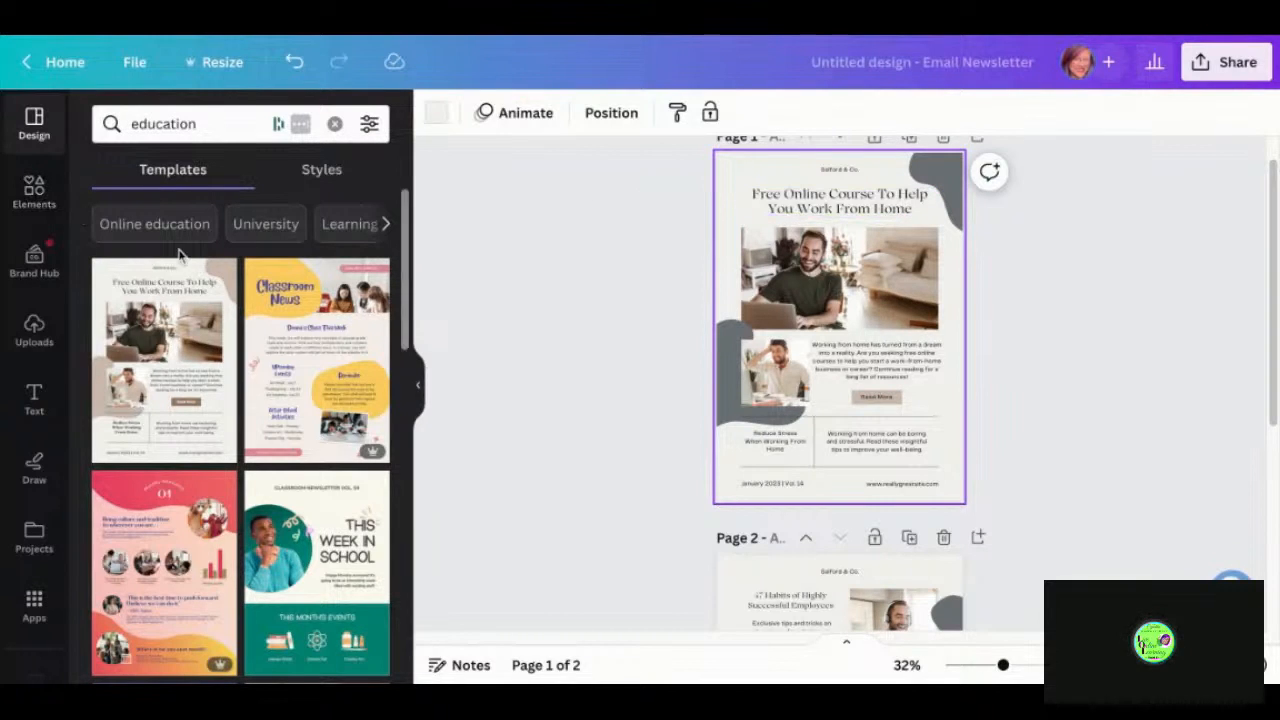
pyautogui.click(30, 205)
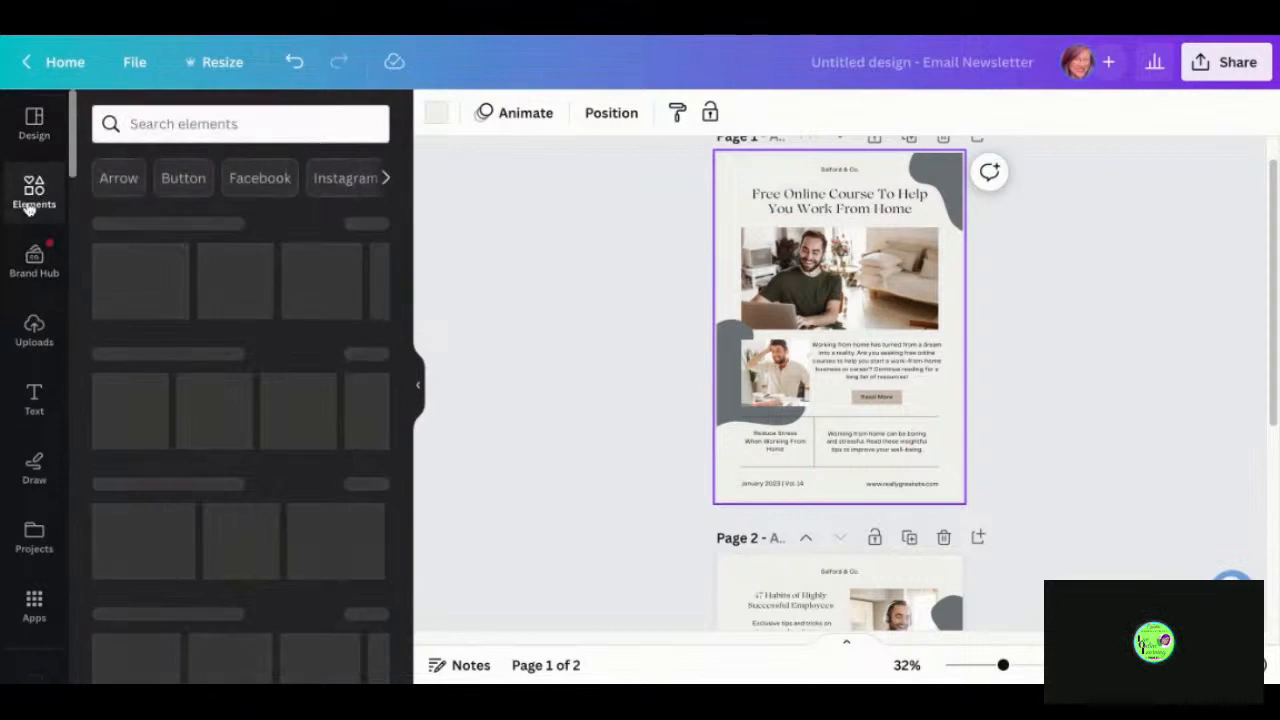
# - Recolour the grey abstract shapes across all pages, starting from page 1's upper corner shape, with light blue from the Live Online Learning brand kit
pyautogui.click(950, 180)
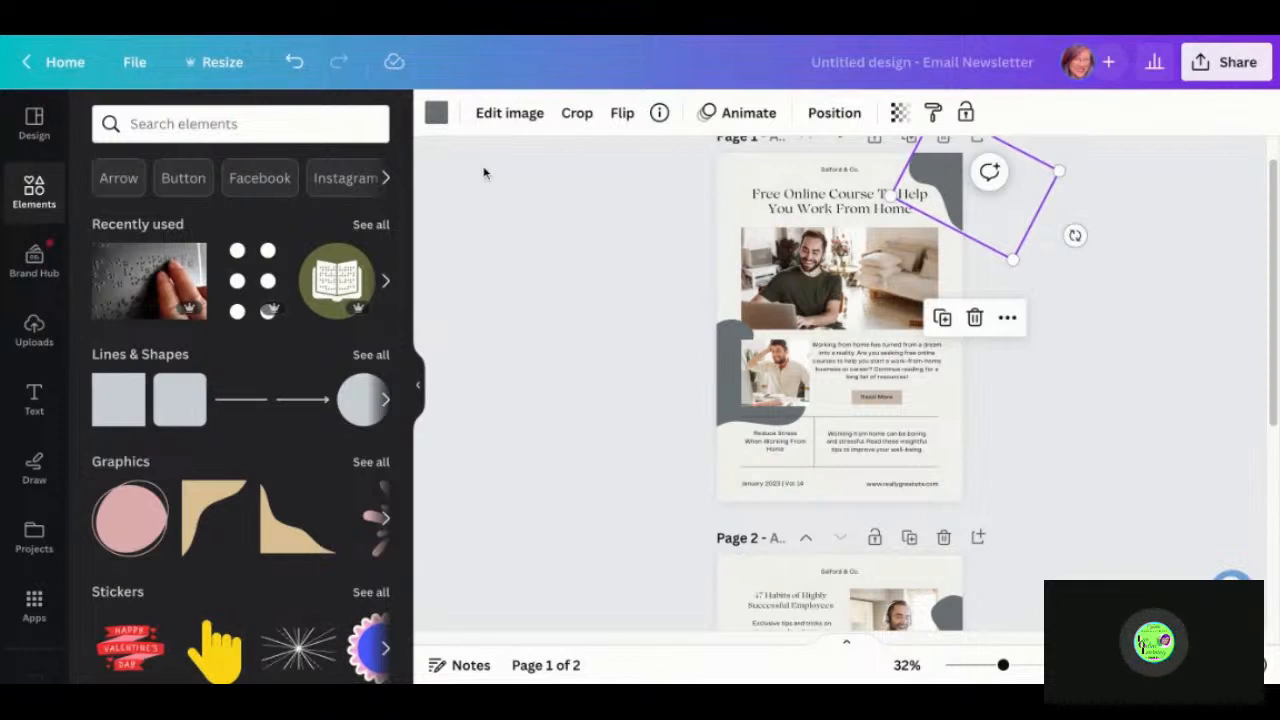
pyautogui.click(436, 114)
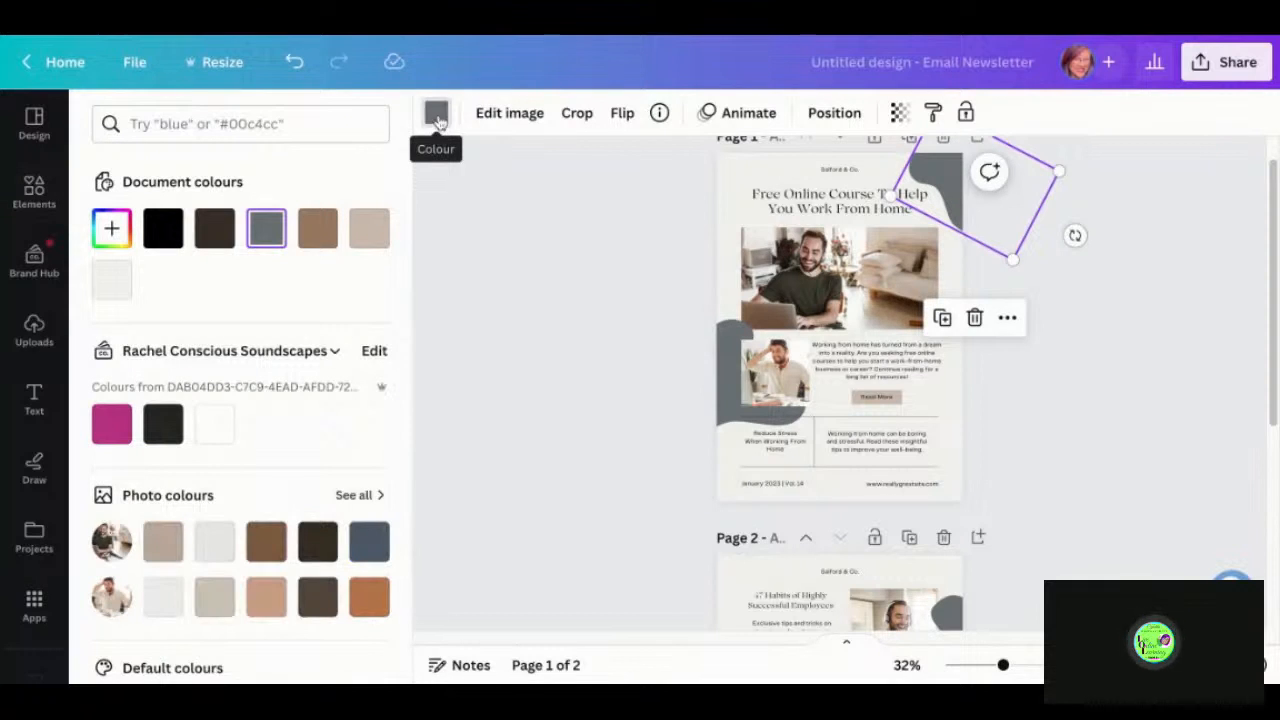
pyautogui.click(338, 352)
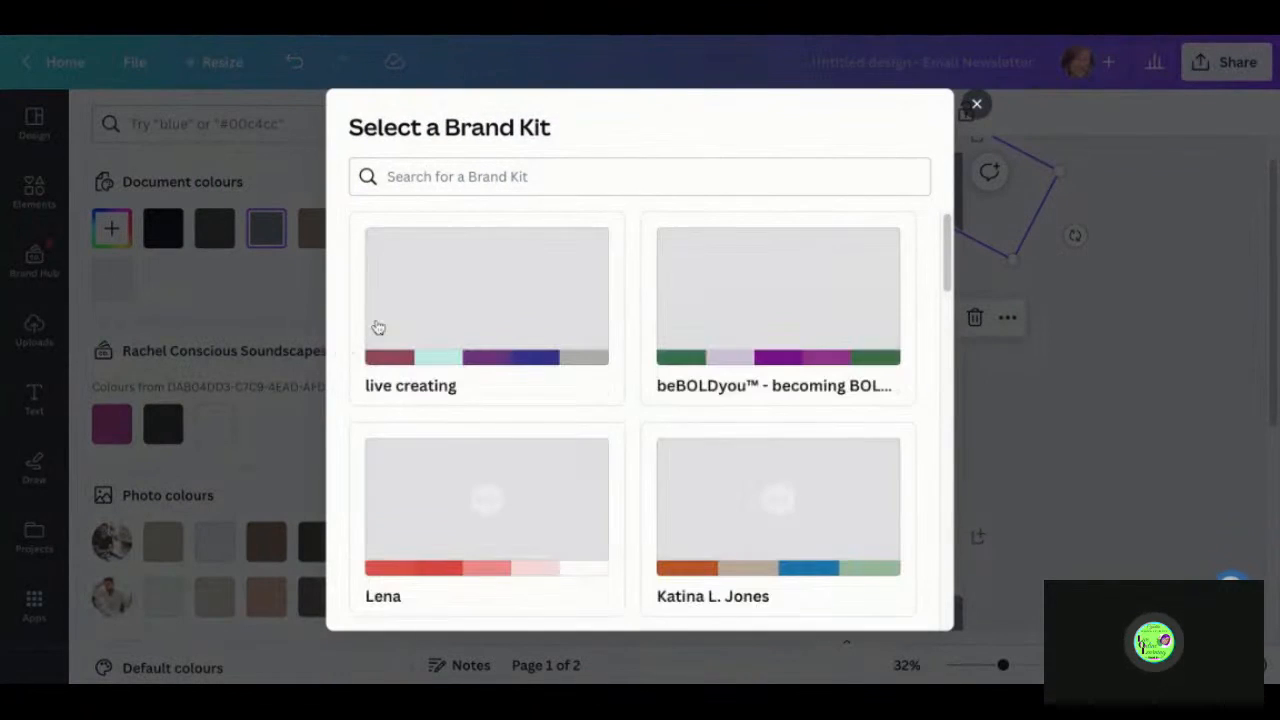
pyautogui.scroll(-1, 470, 328)
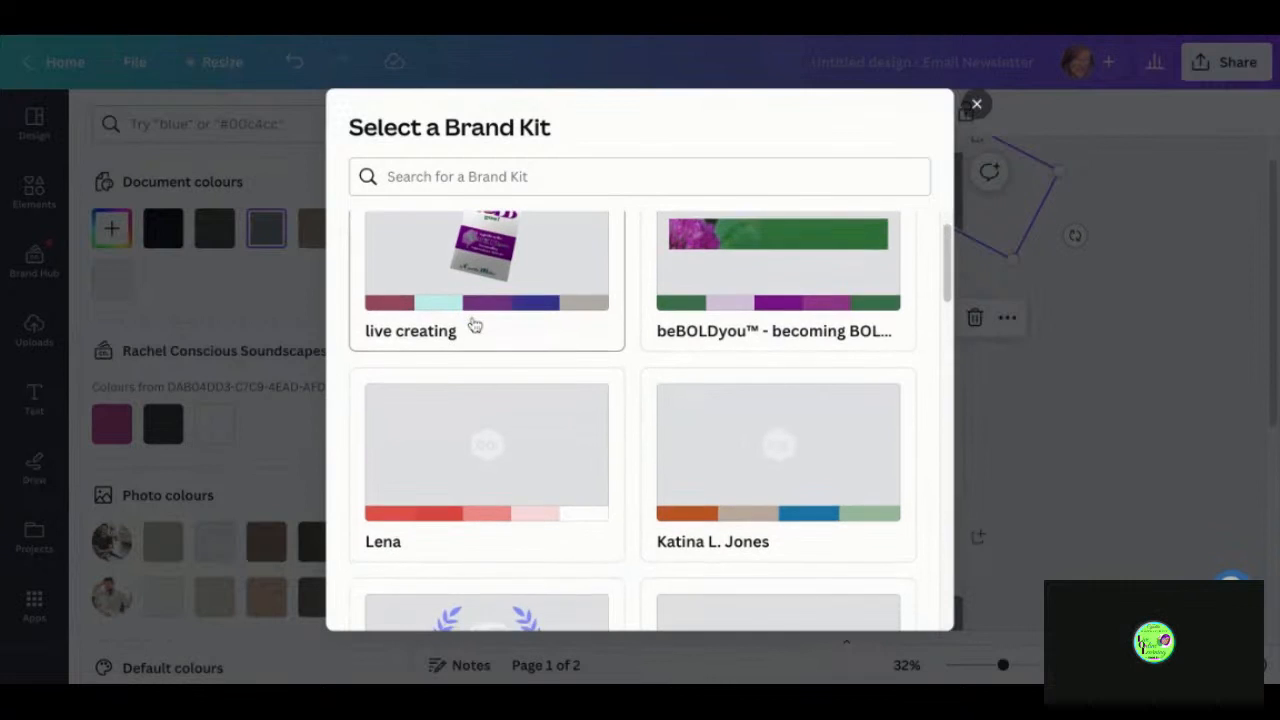
pyautogui.scroll(-4, 475, 325)
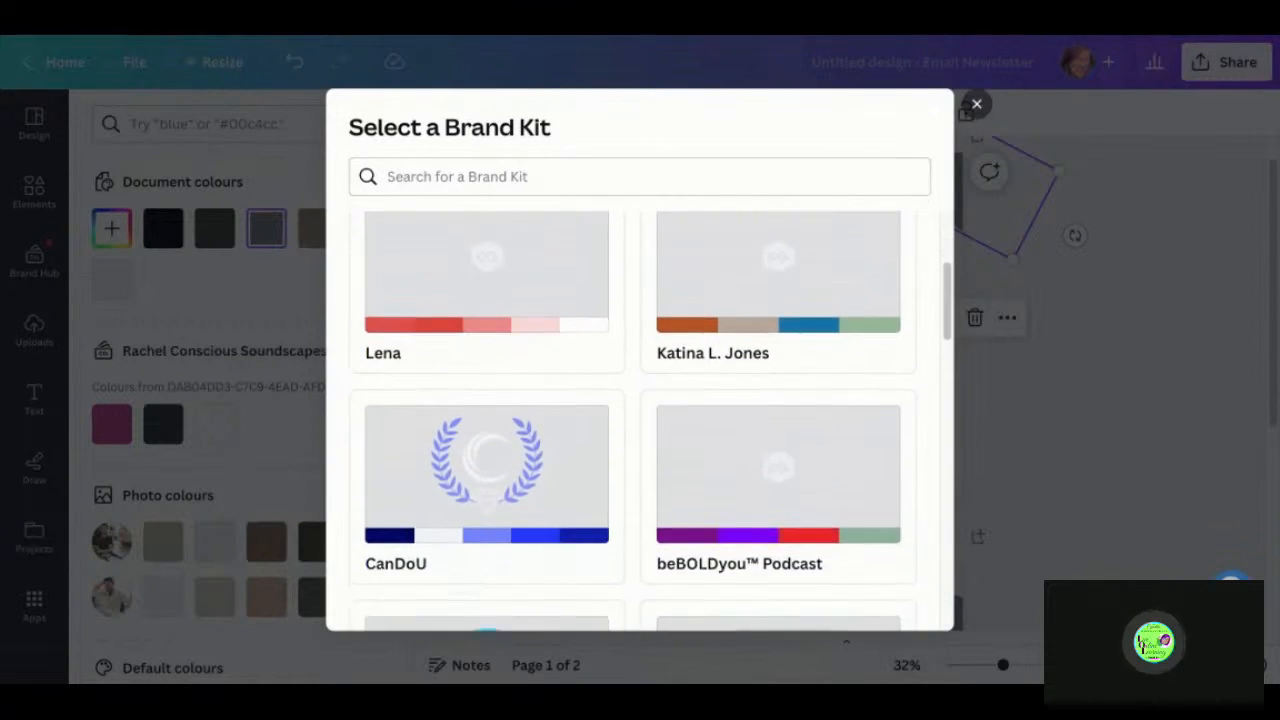
pyautogui.scroll(-2, 481, 385)
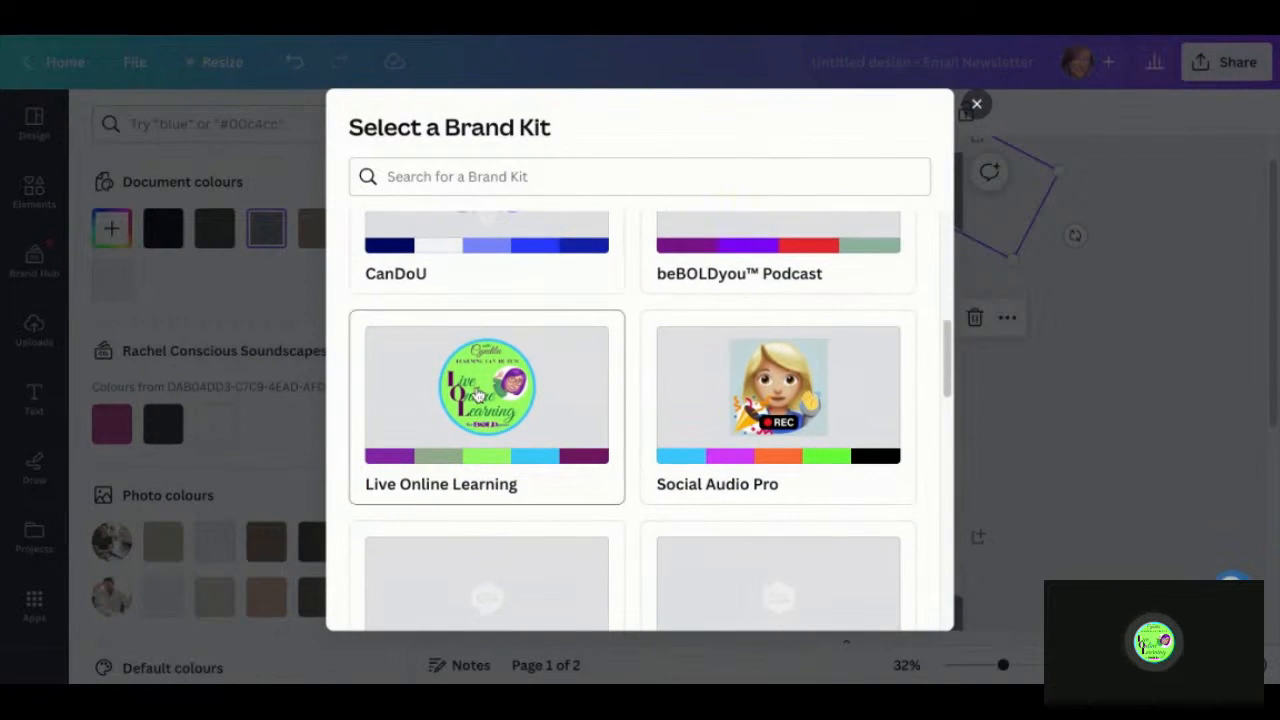
pyautogui.click(478, 396)
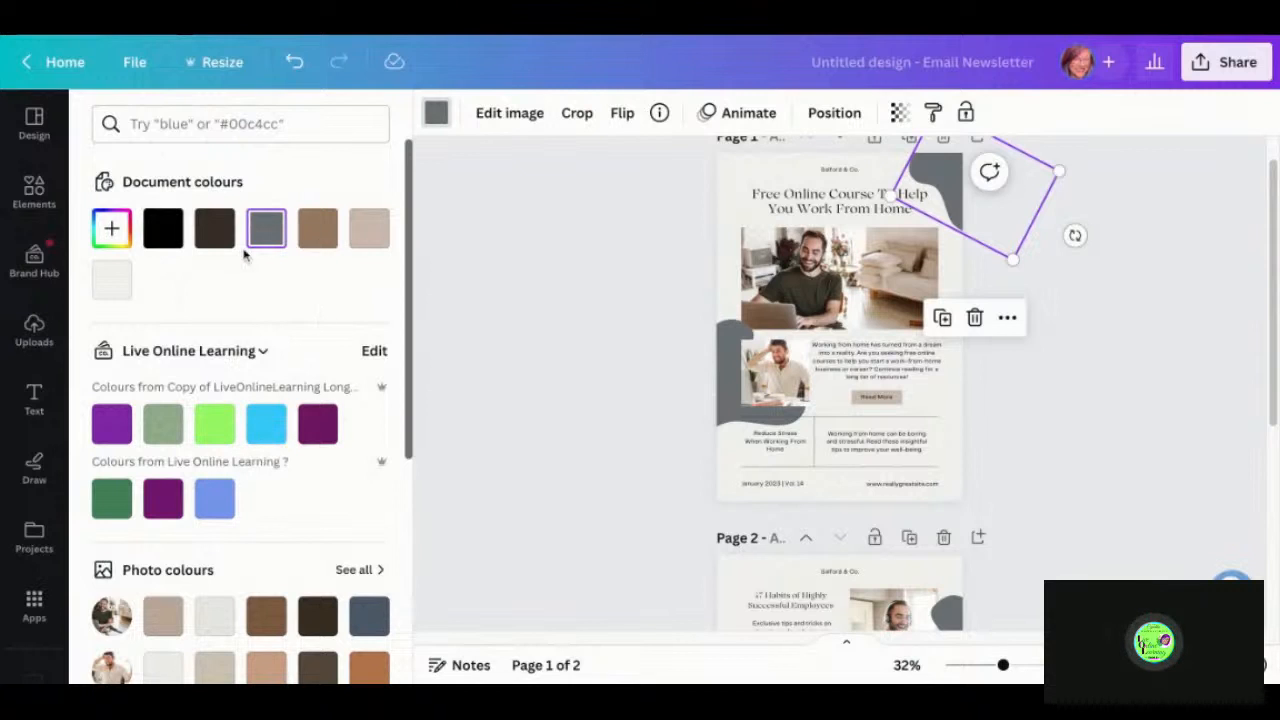
pyautogui.click(271, 430)
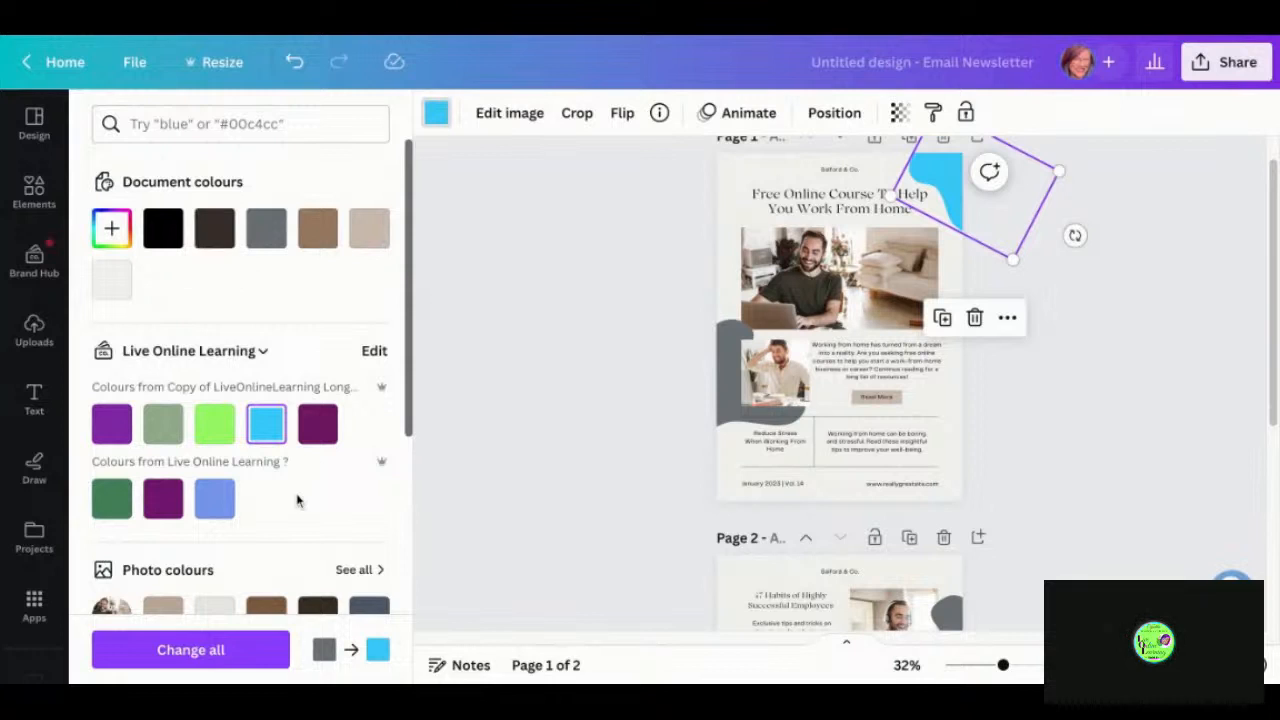
pyautogui.click(208, 651)
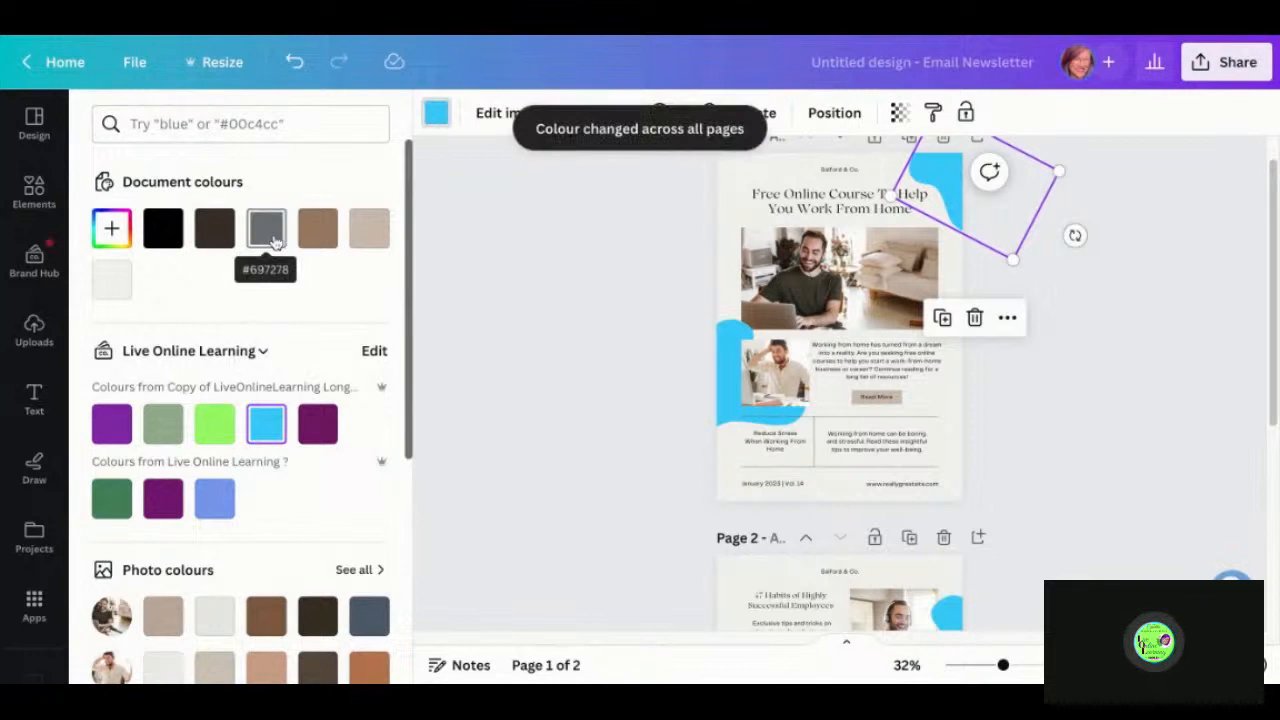
# - Recolour the Read More button on page 1 with the muted sage green from the Live Online Learning brand colours
pyautogui.click(891, 398)
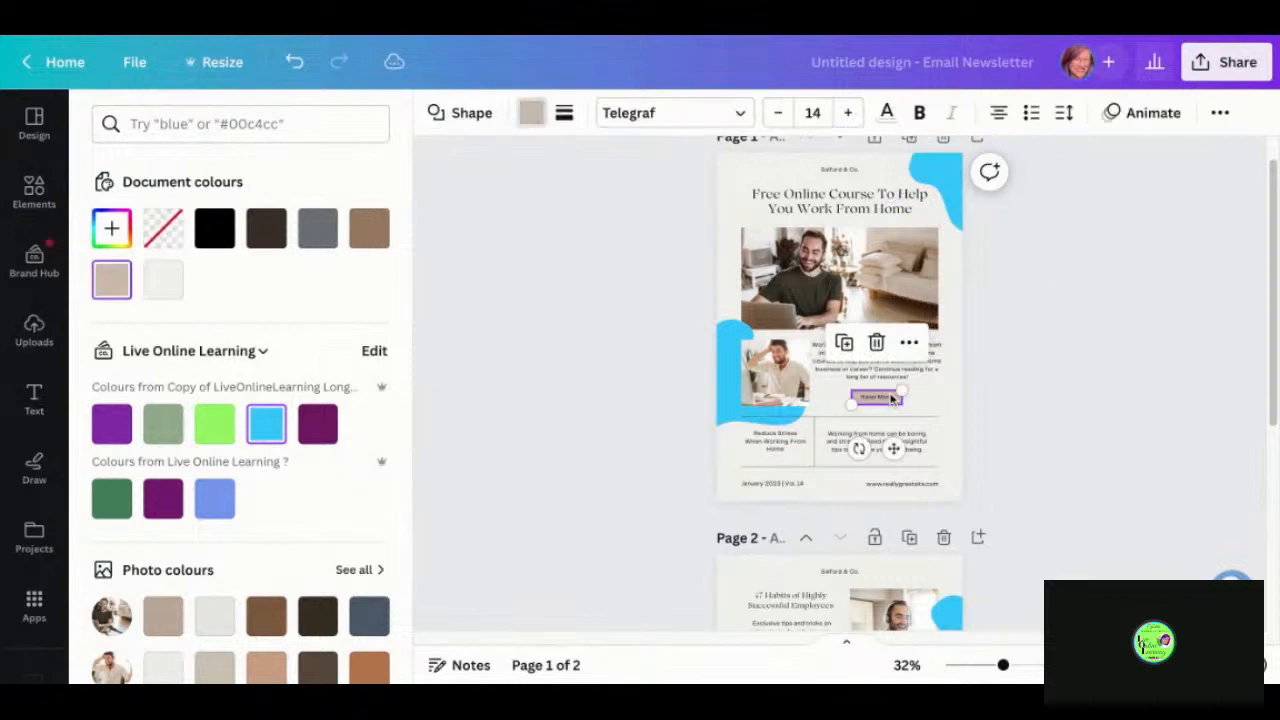
pyautogui.click(170, 428)
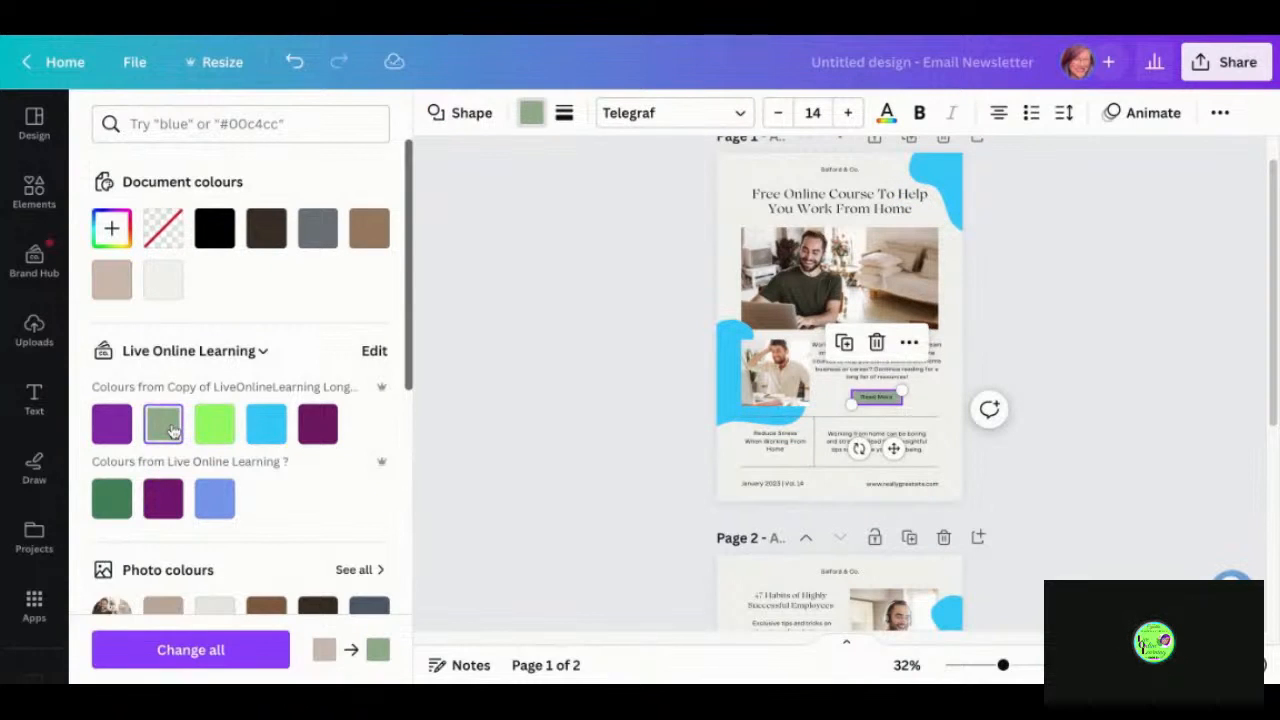
# - Apply the Read More button's sage green to the matching colour across all pages
pyautogui.click(213, 666)
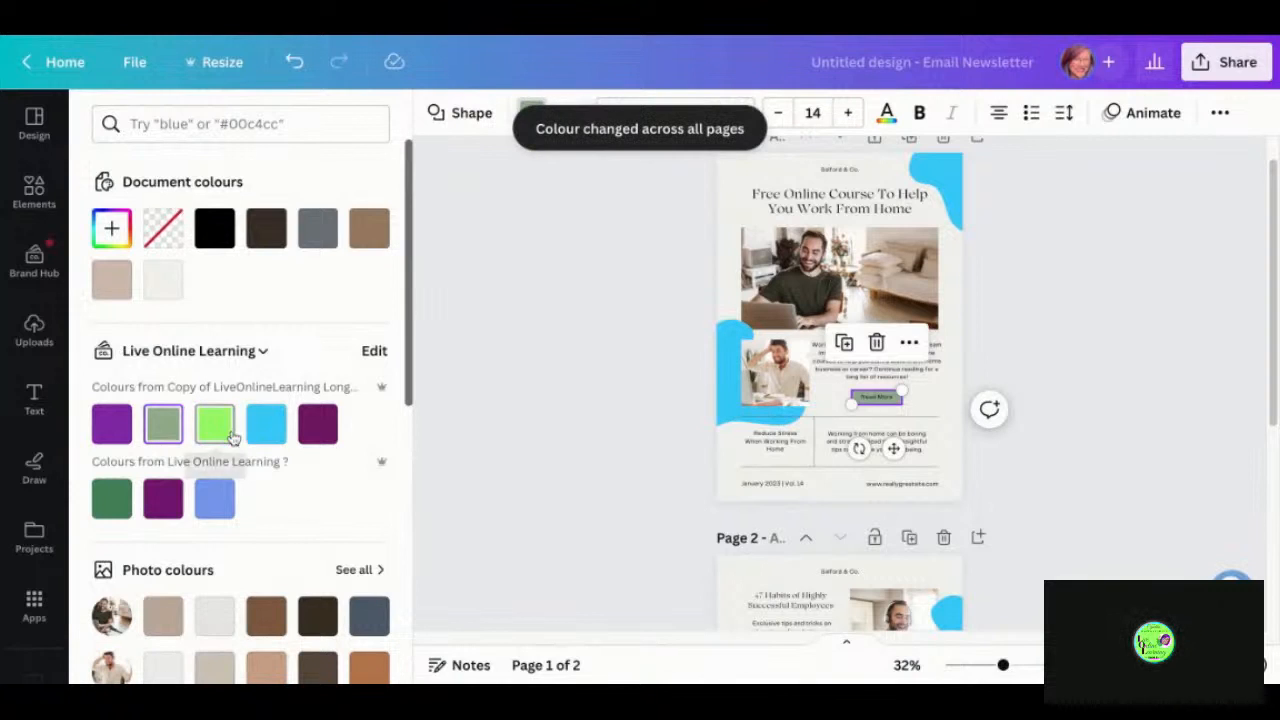
# - Recolour the black text across all pages, starting from page 1's heading, with dark plum from the Live Online Learning brand colours
pyautogui.click(801, 200)
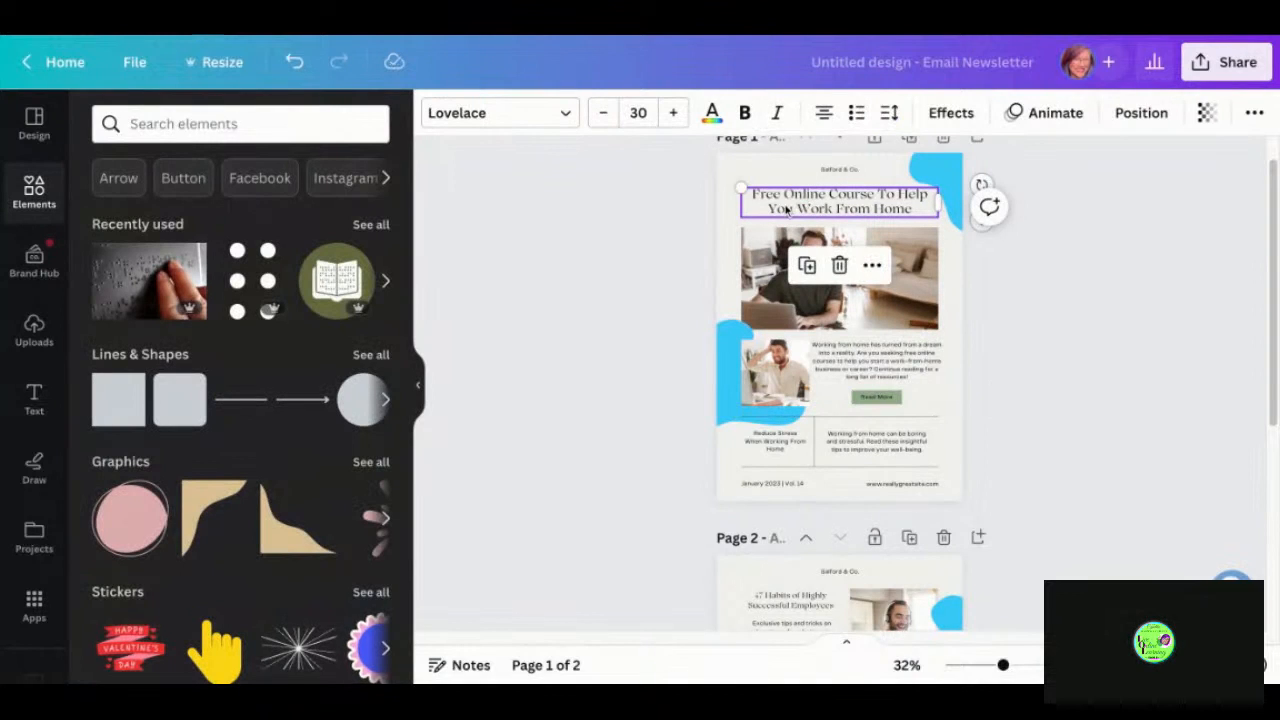
pyautogui.click(714, 118)
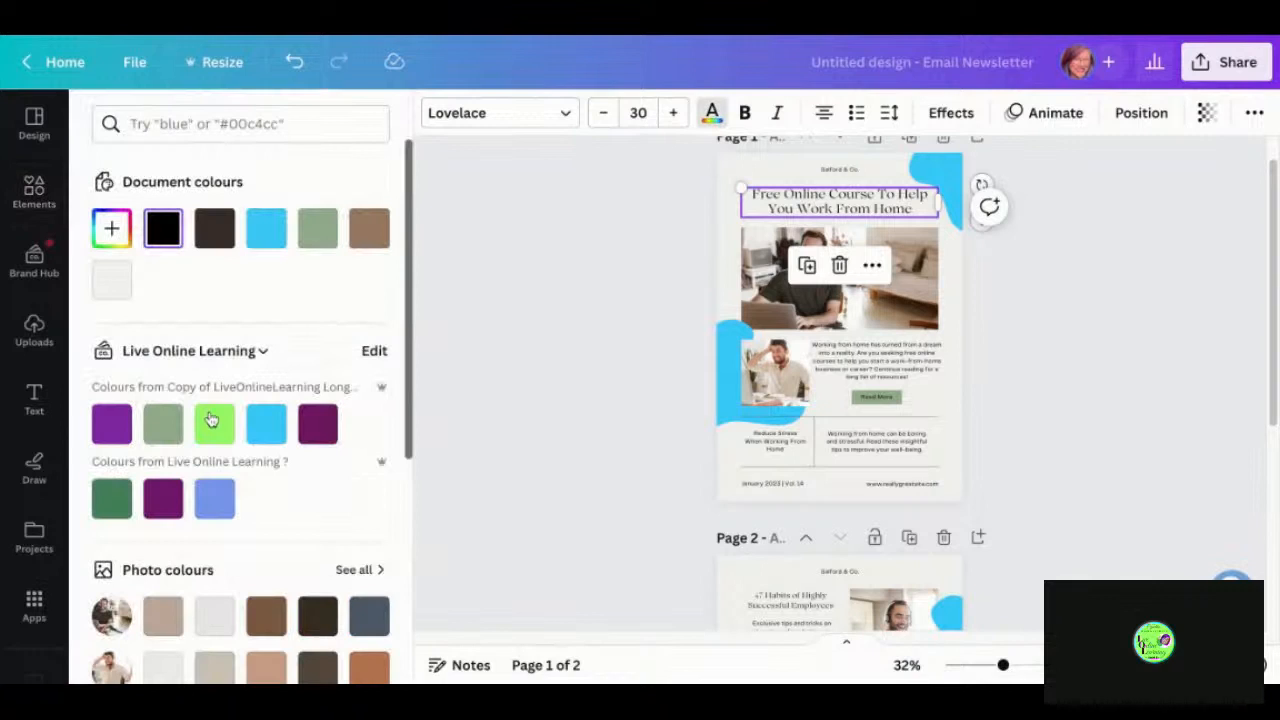
pyautogui.click(320, 426)
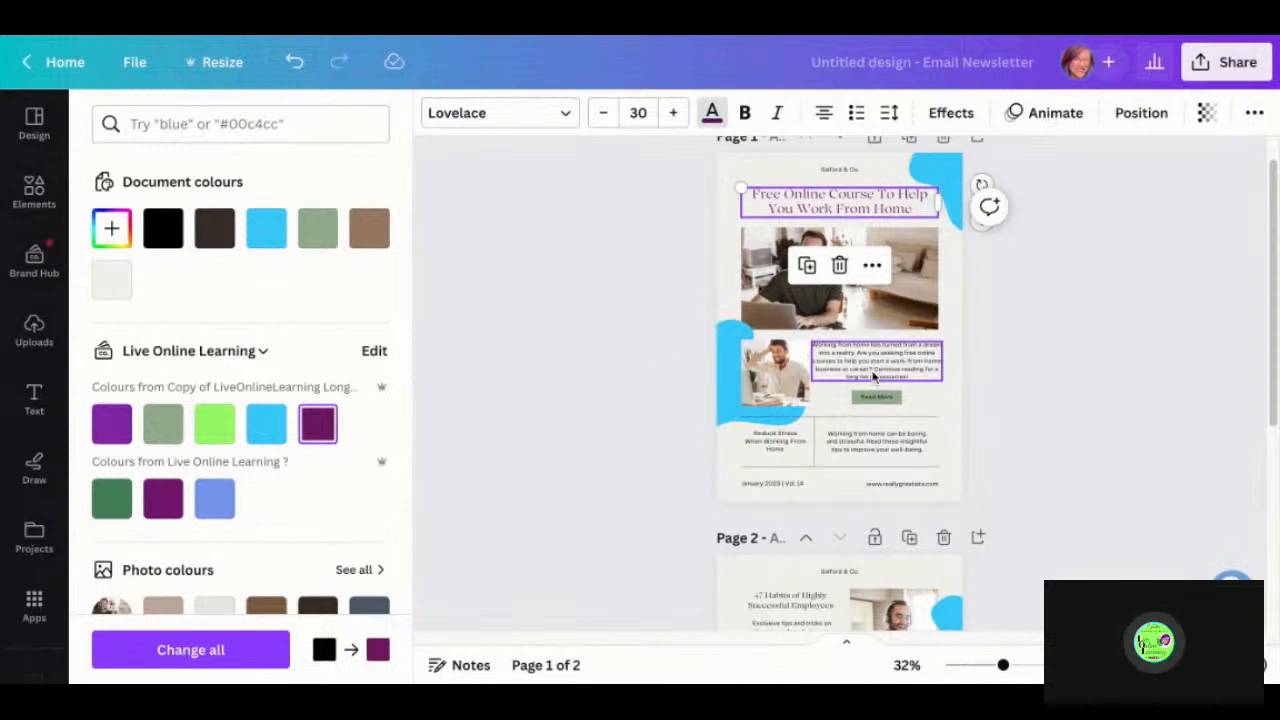
pyautogui.click(205, 651)
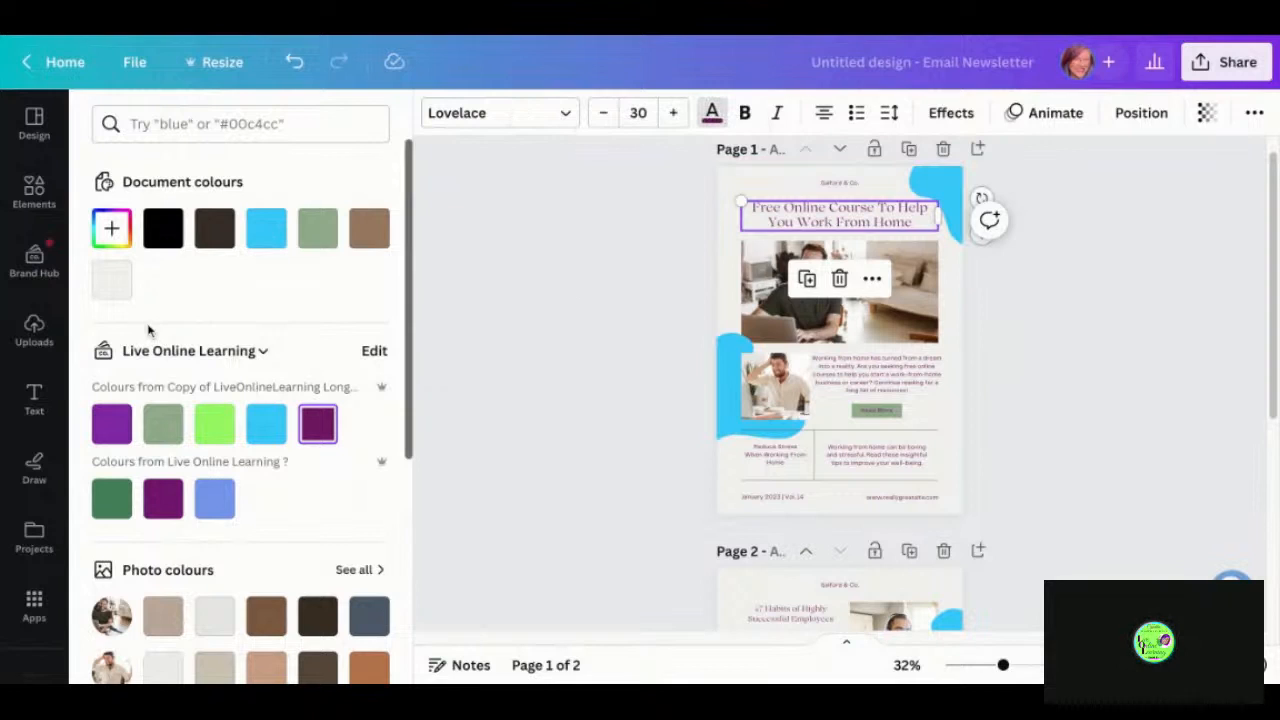
# - Try off-white #f2f2f0 and lime green on page 1's heading, and set it back to the brand's dark plum
pyautogui.click(113, 285)
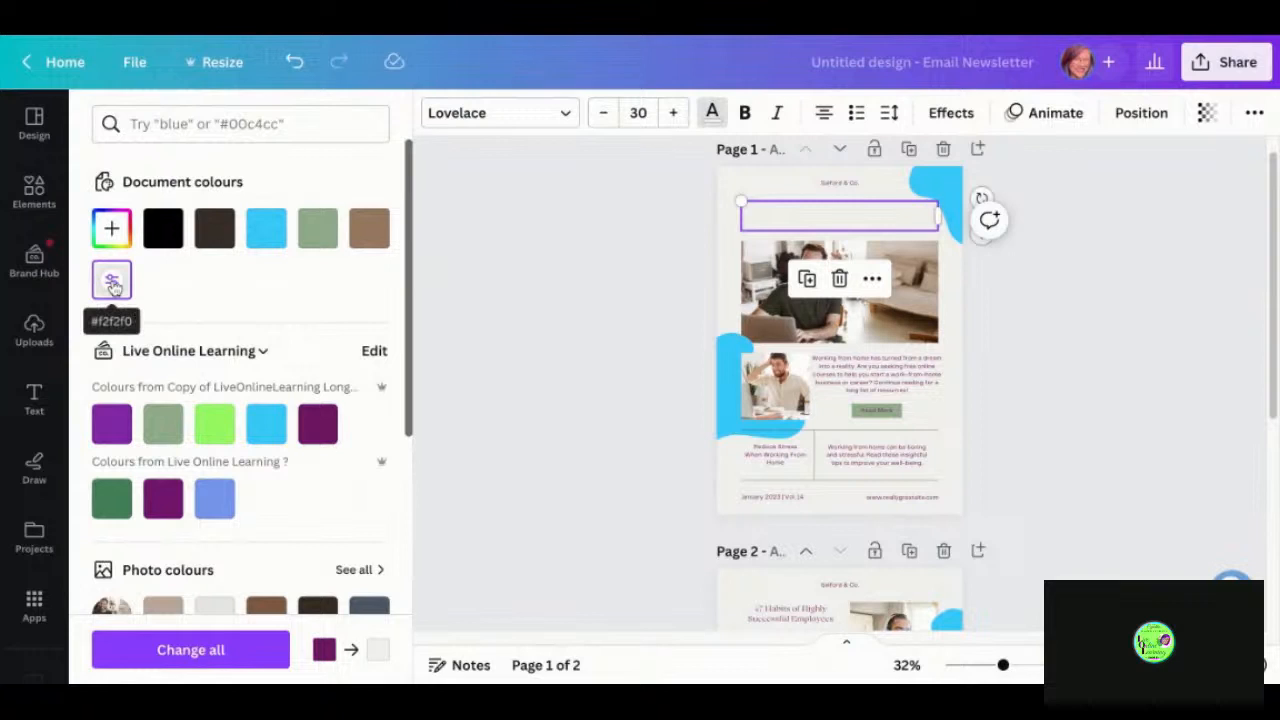
pyautogui.click(213, 428)
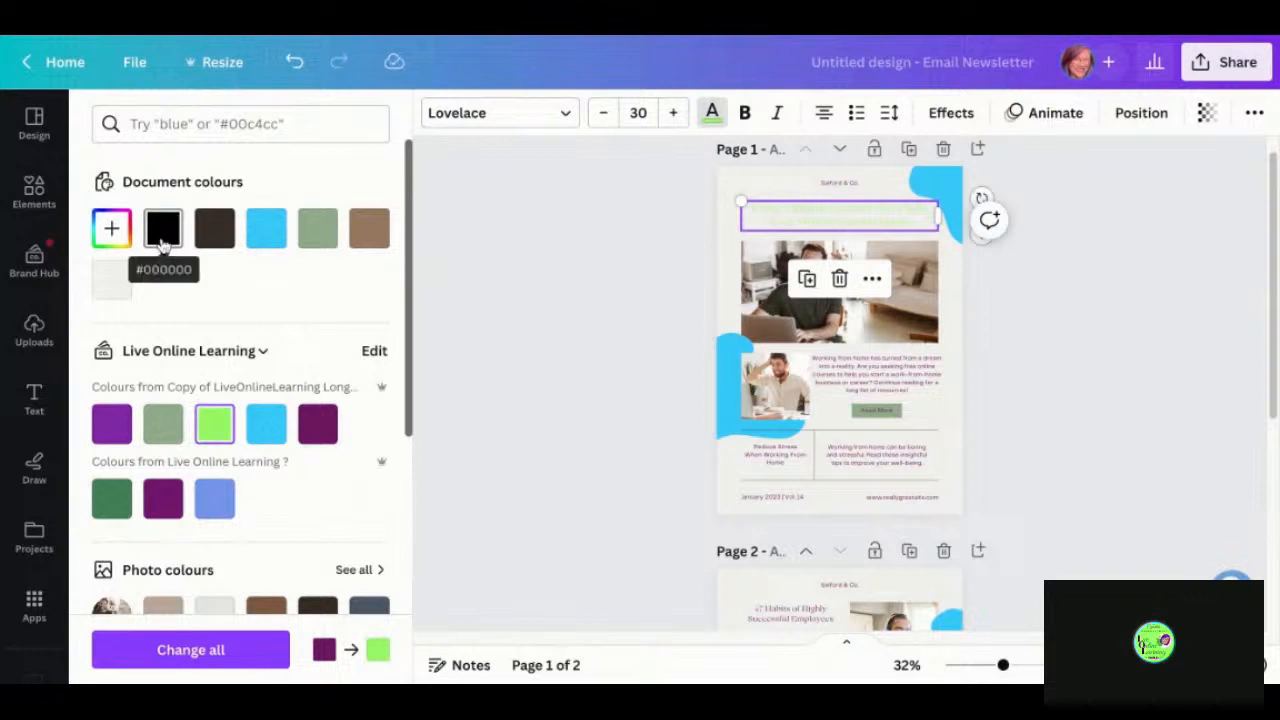
pyautogui.click(319, 425)
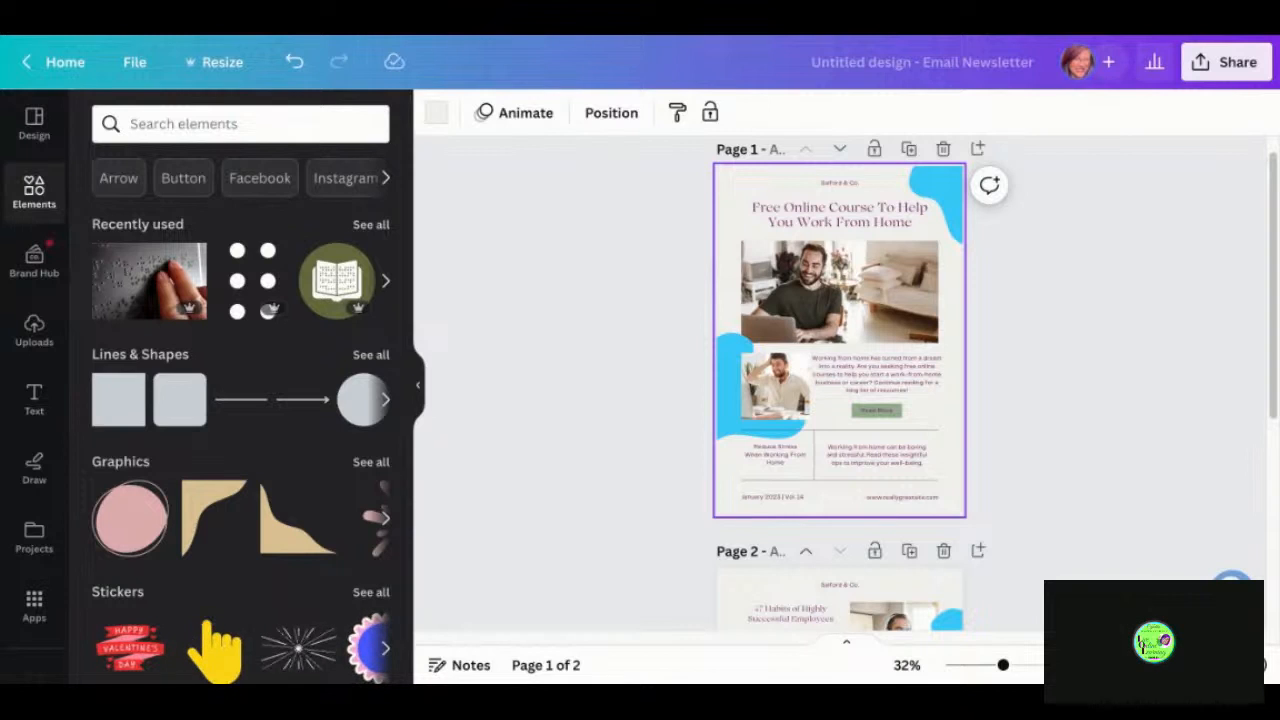
# - Recolour the sage green buttons across all pages, starting from page 2's upper Read More button, with the brand's lime green
pyautogui.scroll(-5, 605, 441)
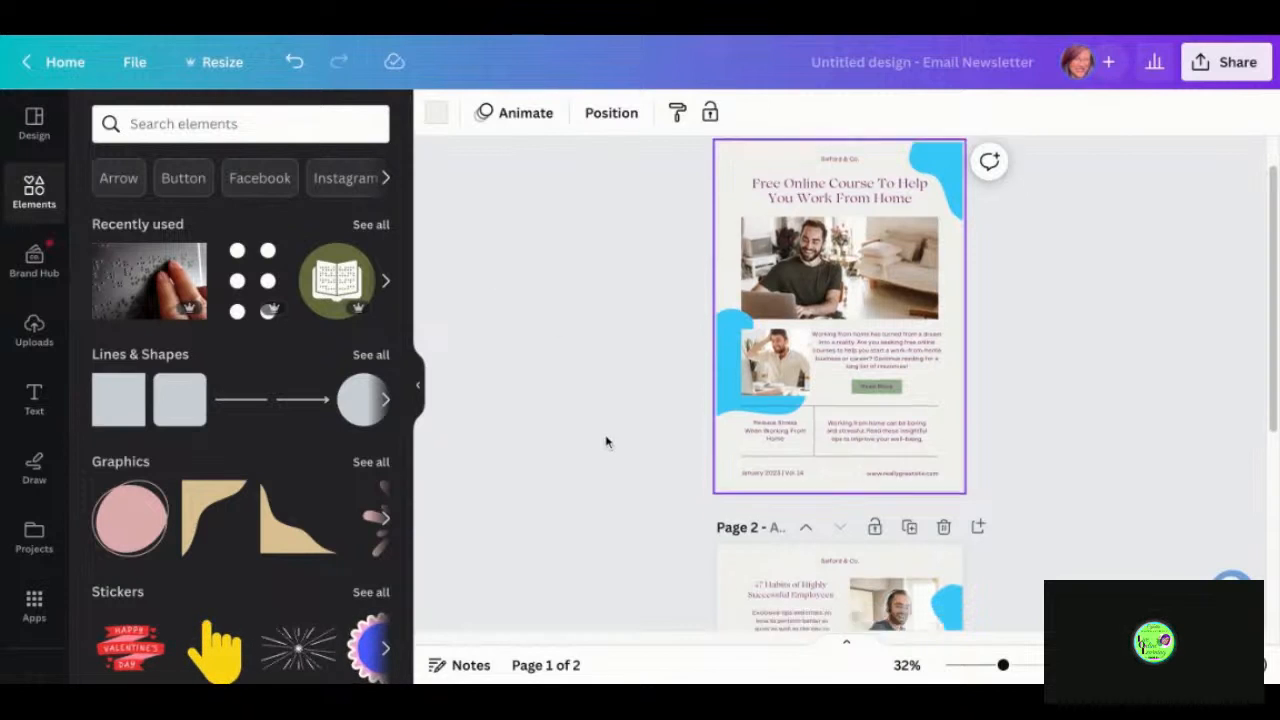
pyautogui.scroll(-1, 840, 400)
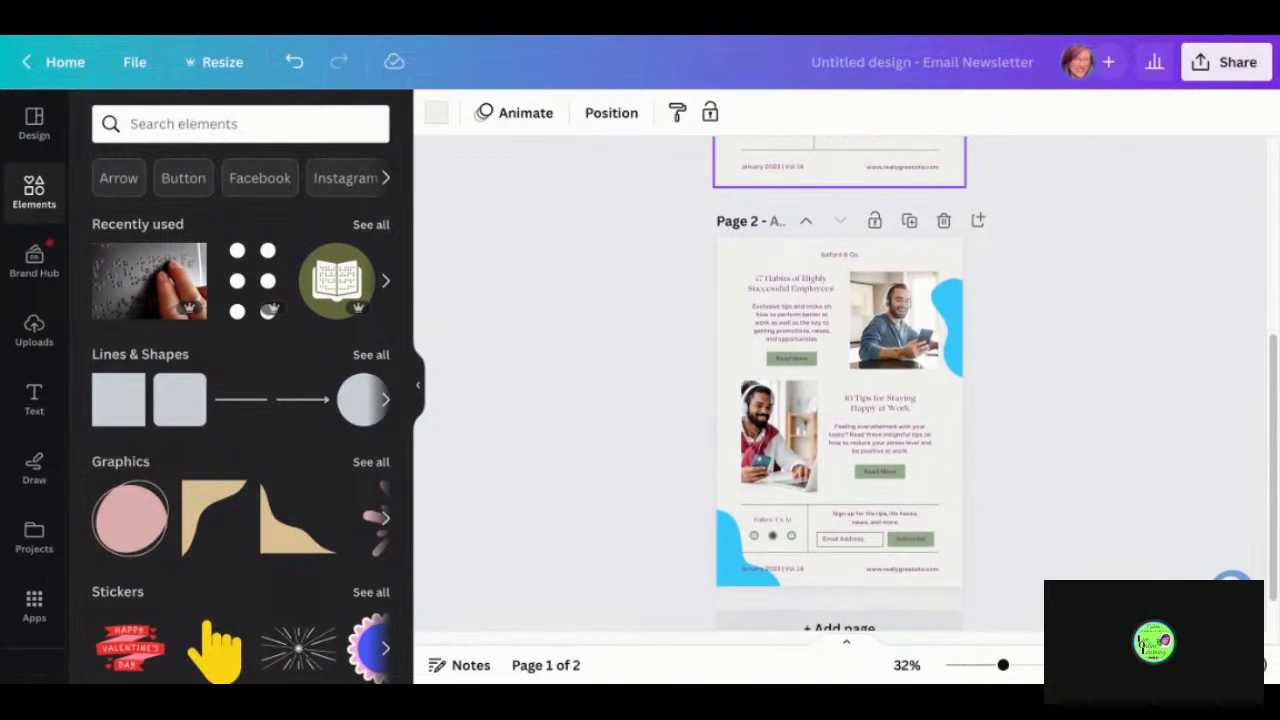
pyautogui.scroll(2, 691, 408)
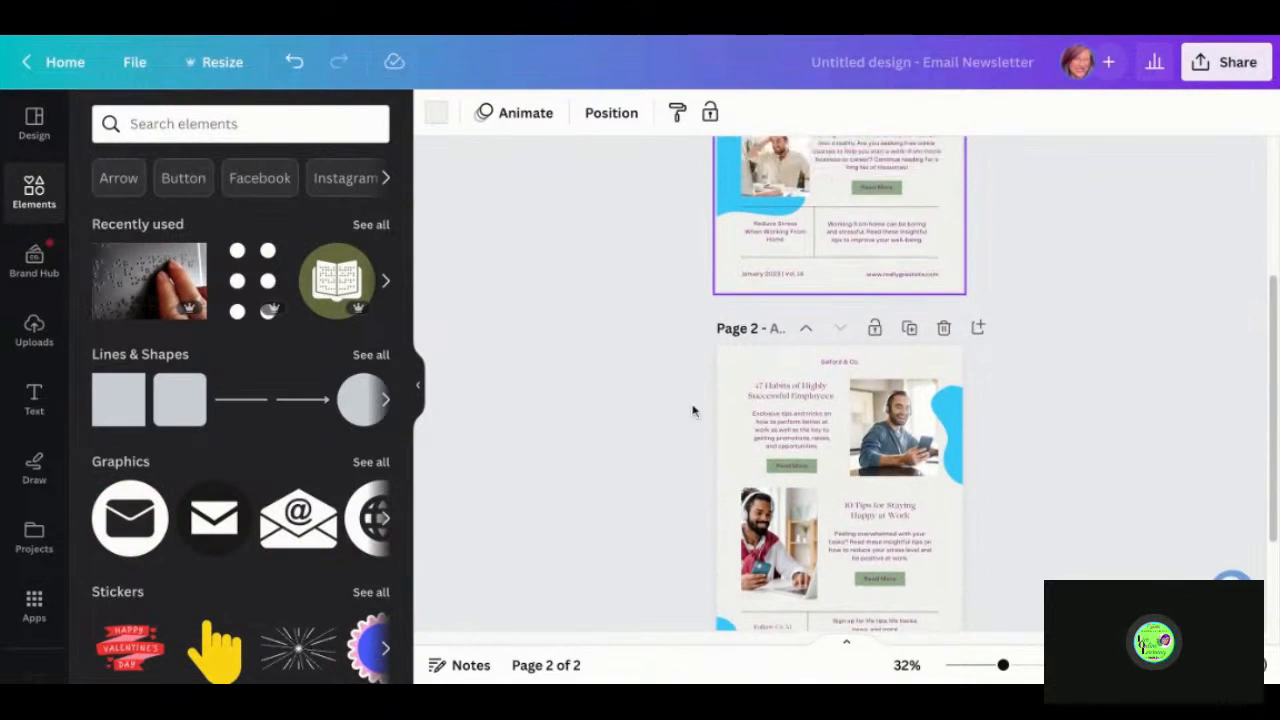
pyautogui.click(772, 470)
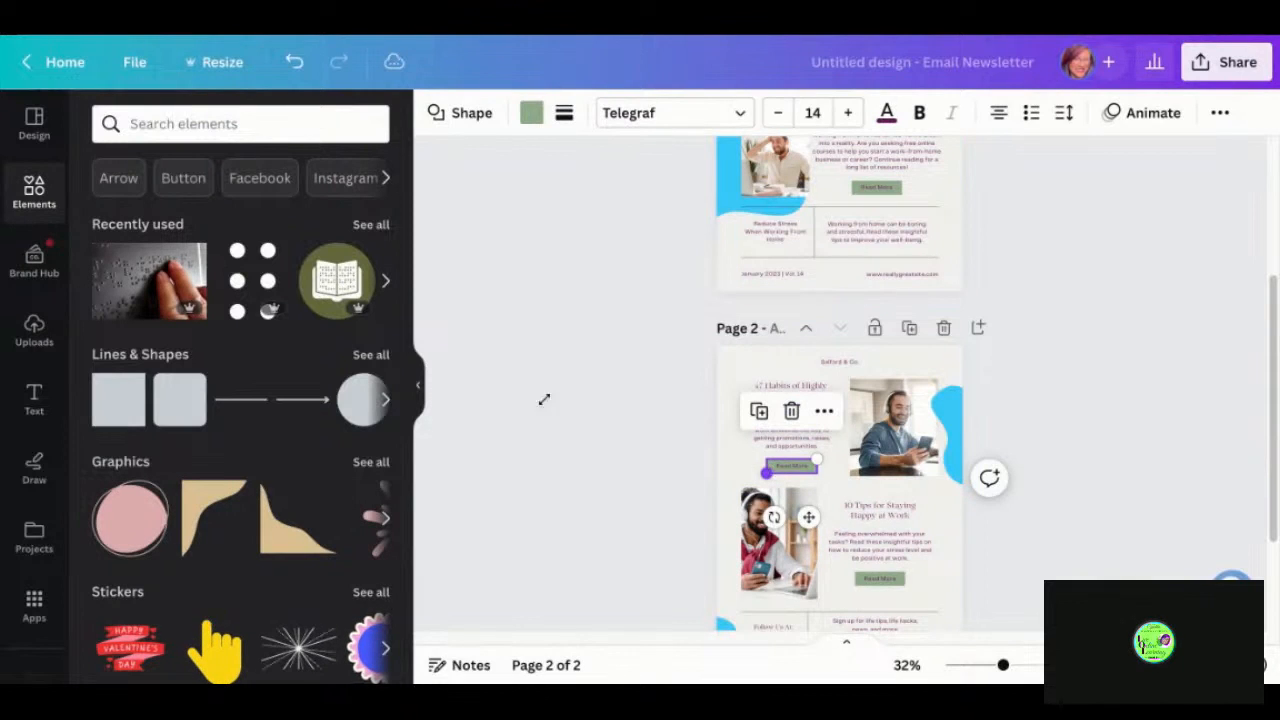
pyautogui.click(531, 113)
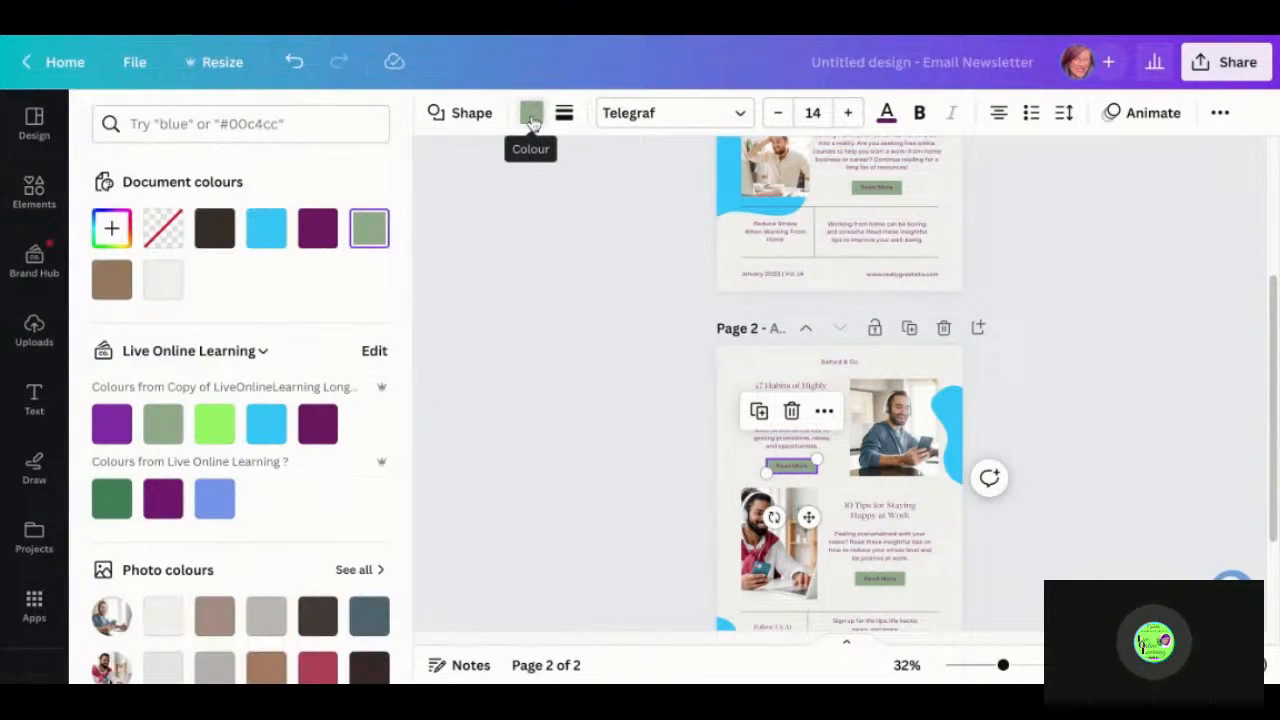
pyautogui.click(216, 428)
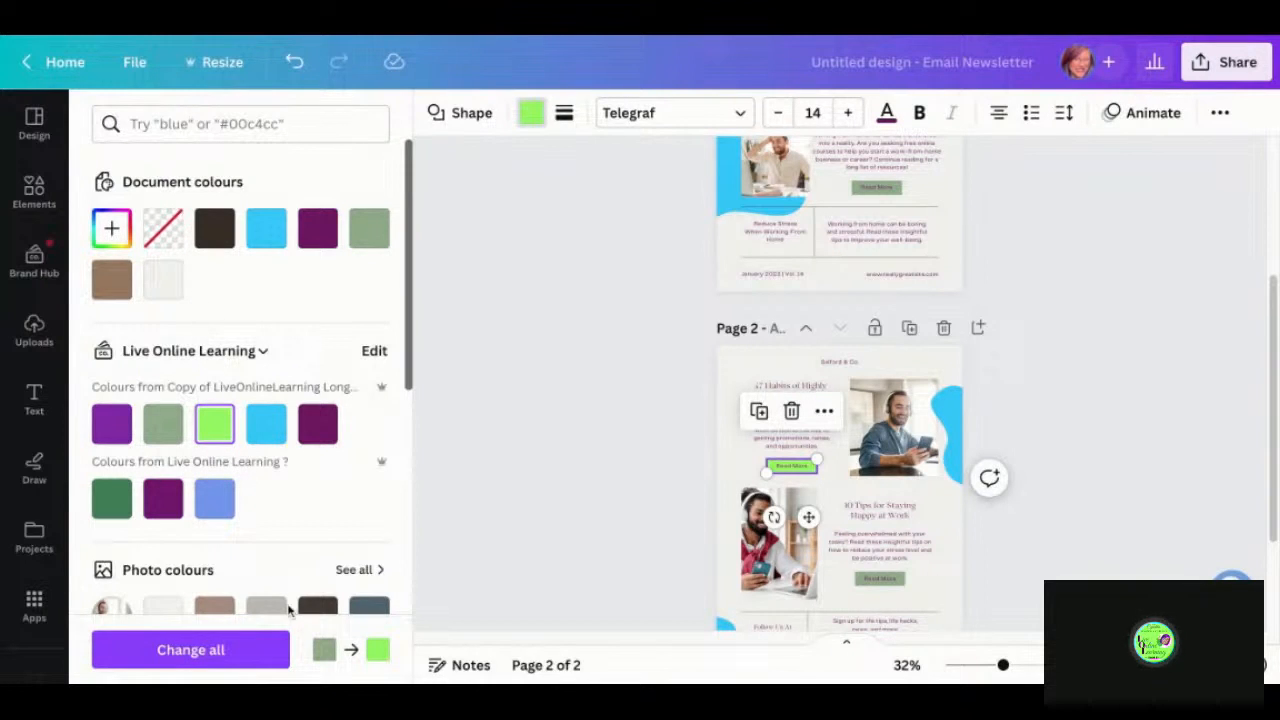
pyautogui.click(200, 662)
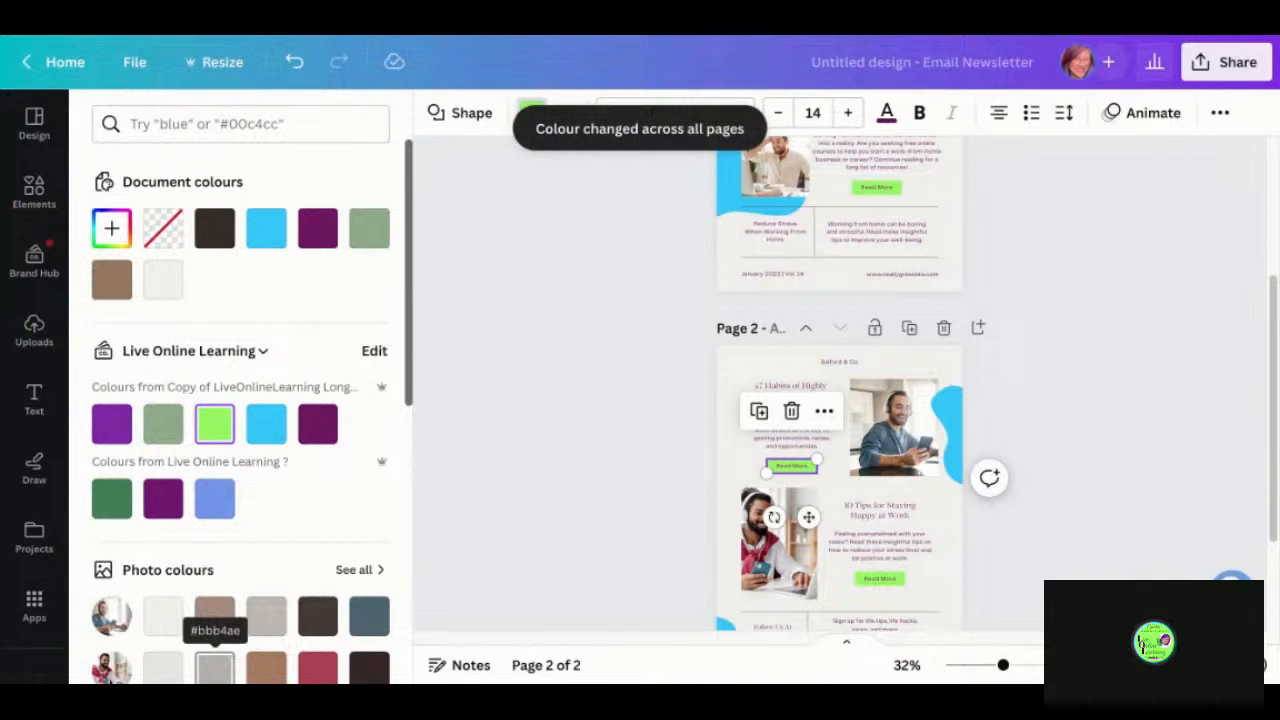
# - Change the page background to white #FFFFFF on all pages, starting from page 2
pyautogui.click(720, 383)
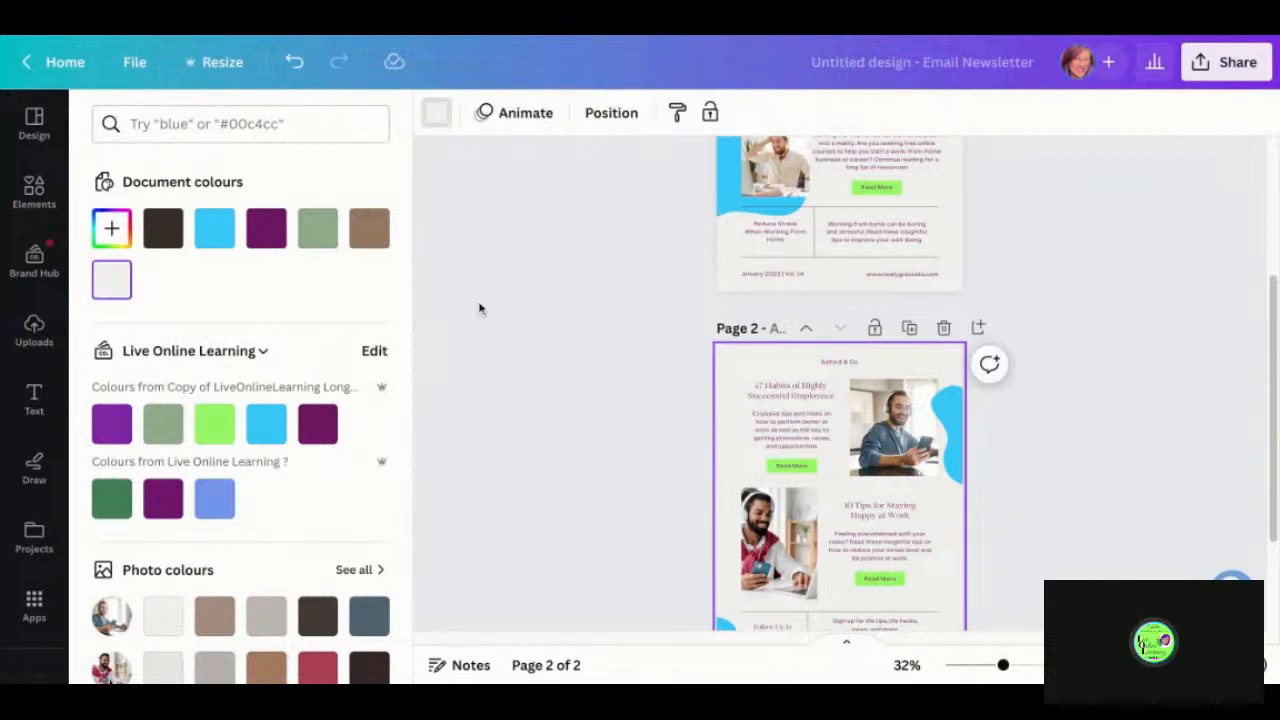
pyautogui.click(116, 286)
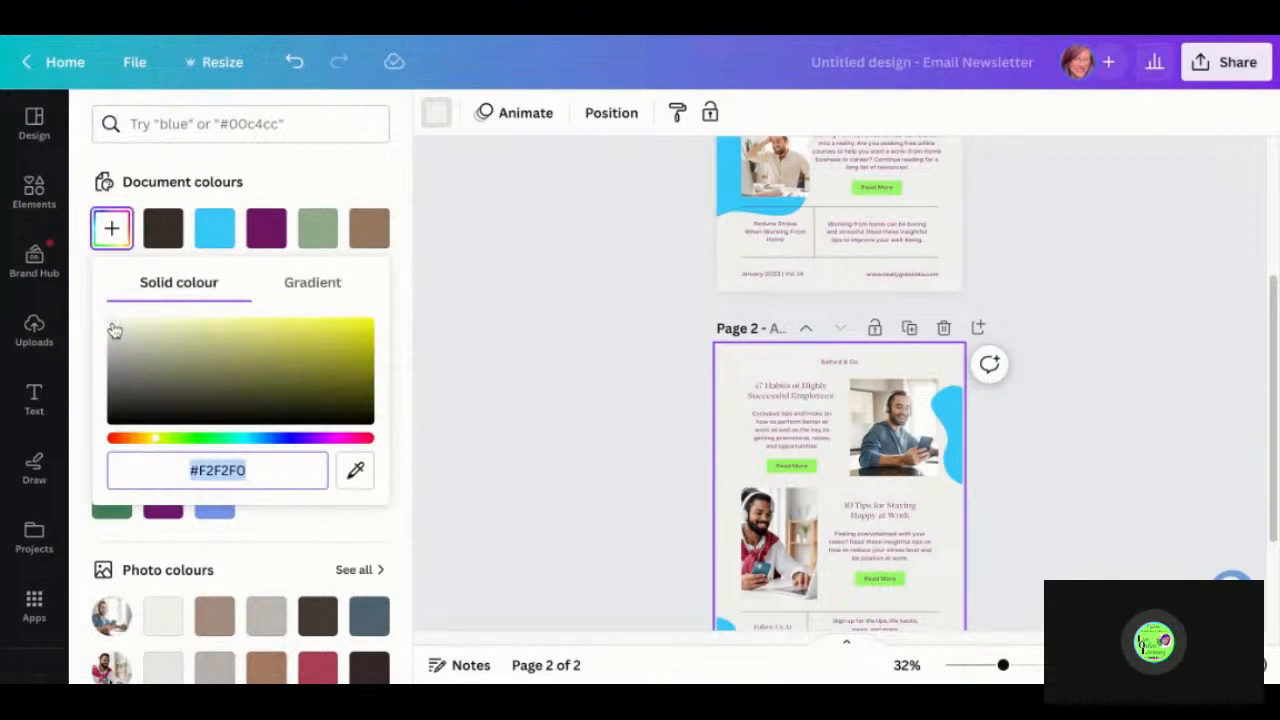
pyautogui.click(115, 331)
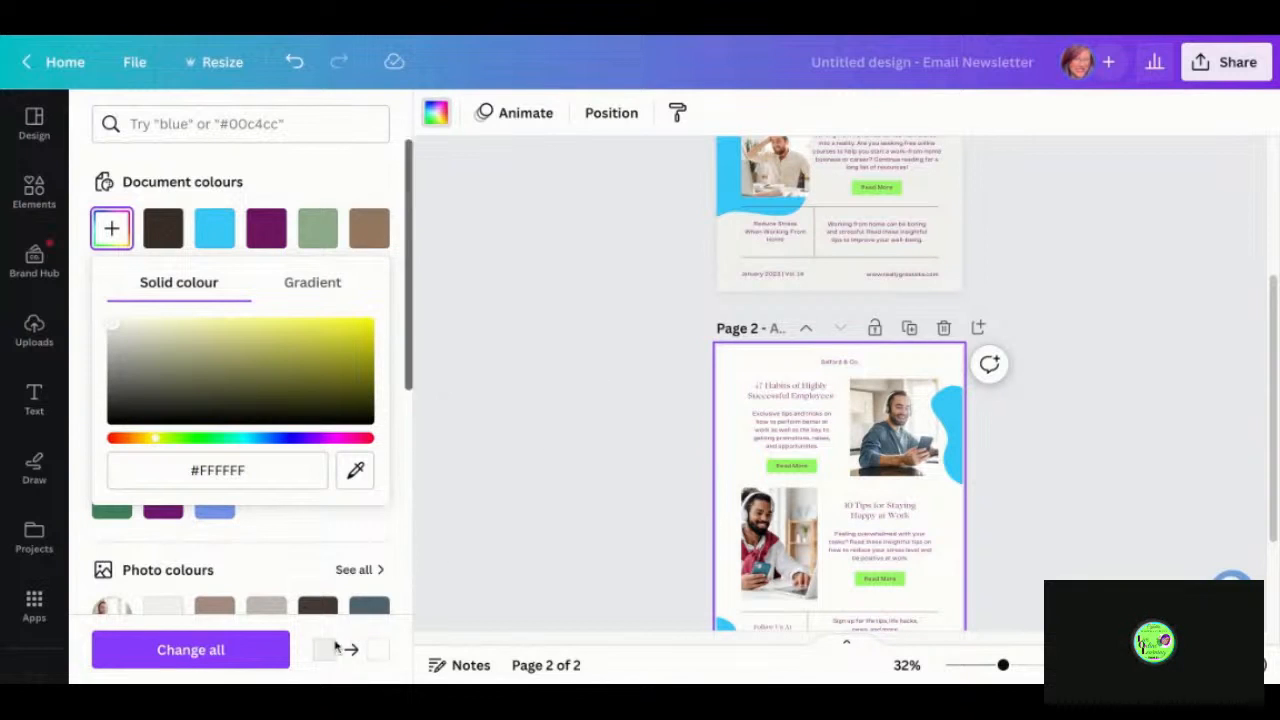
pyautogui.click(232, 666)
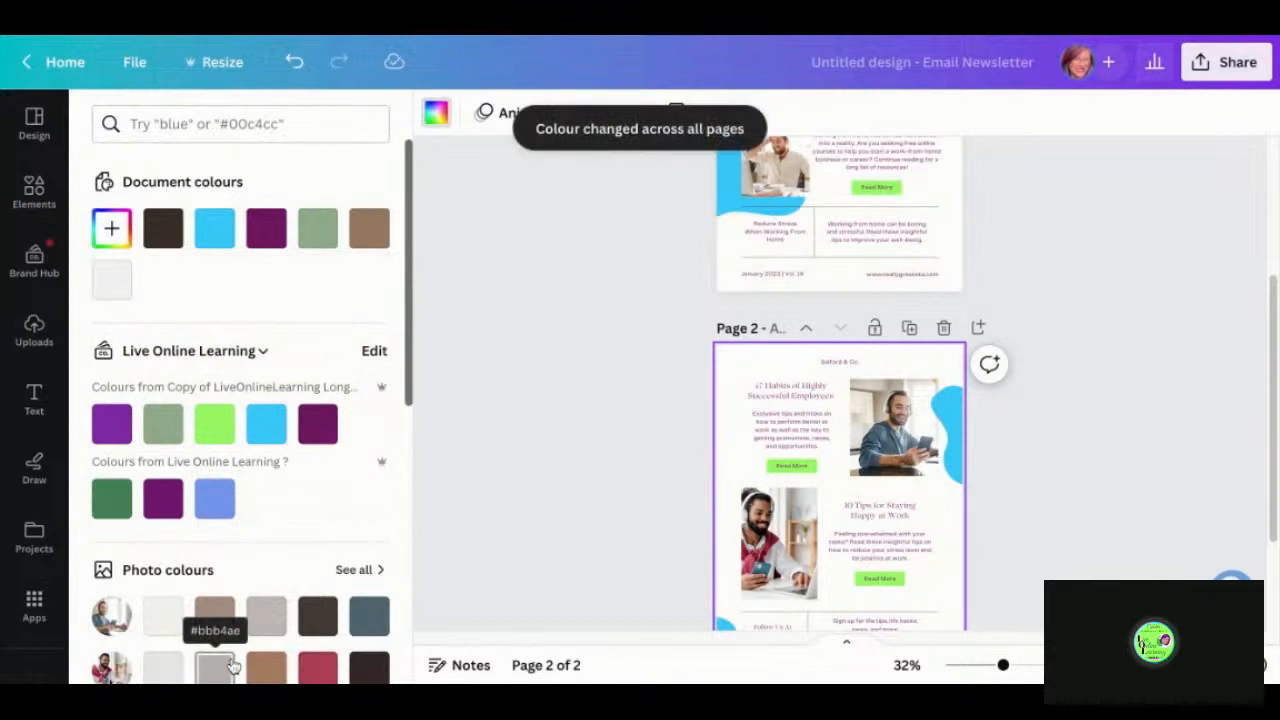
pyautogui.scroll(3, 512, 396)
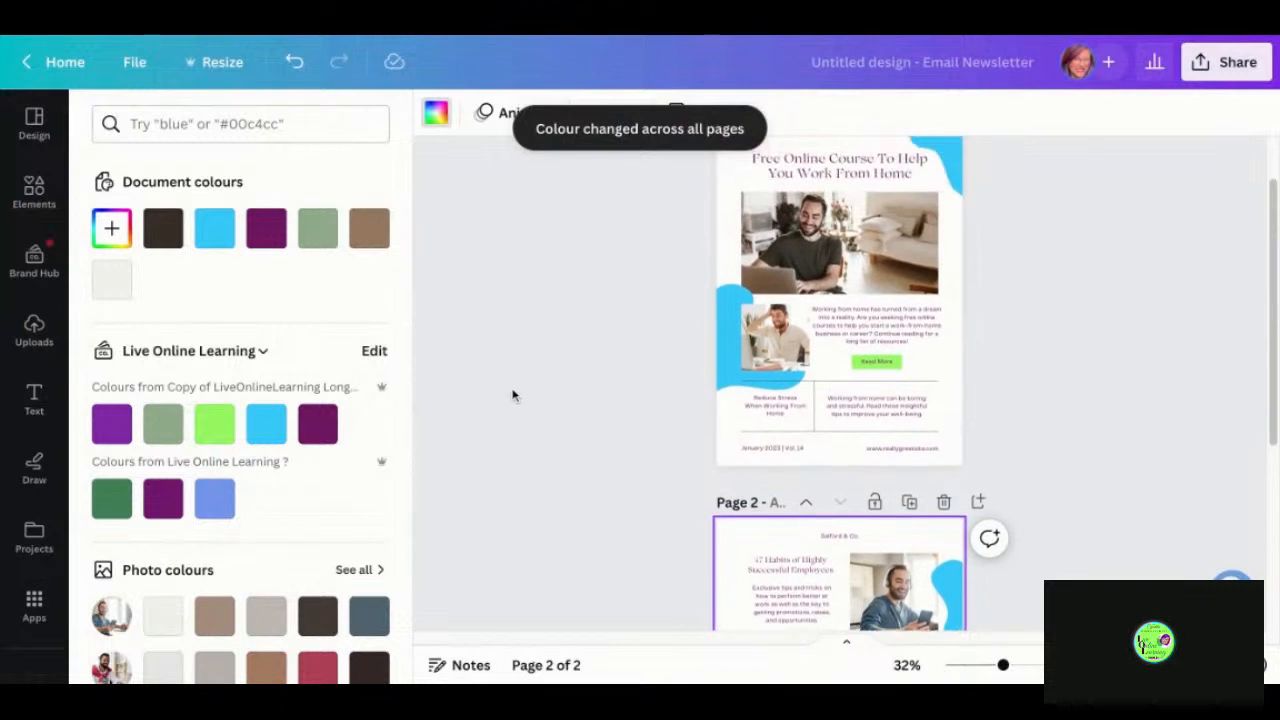
pyautogui.scroll(1, 512, 396)
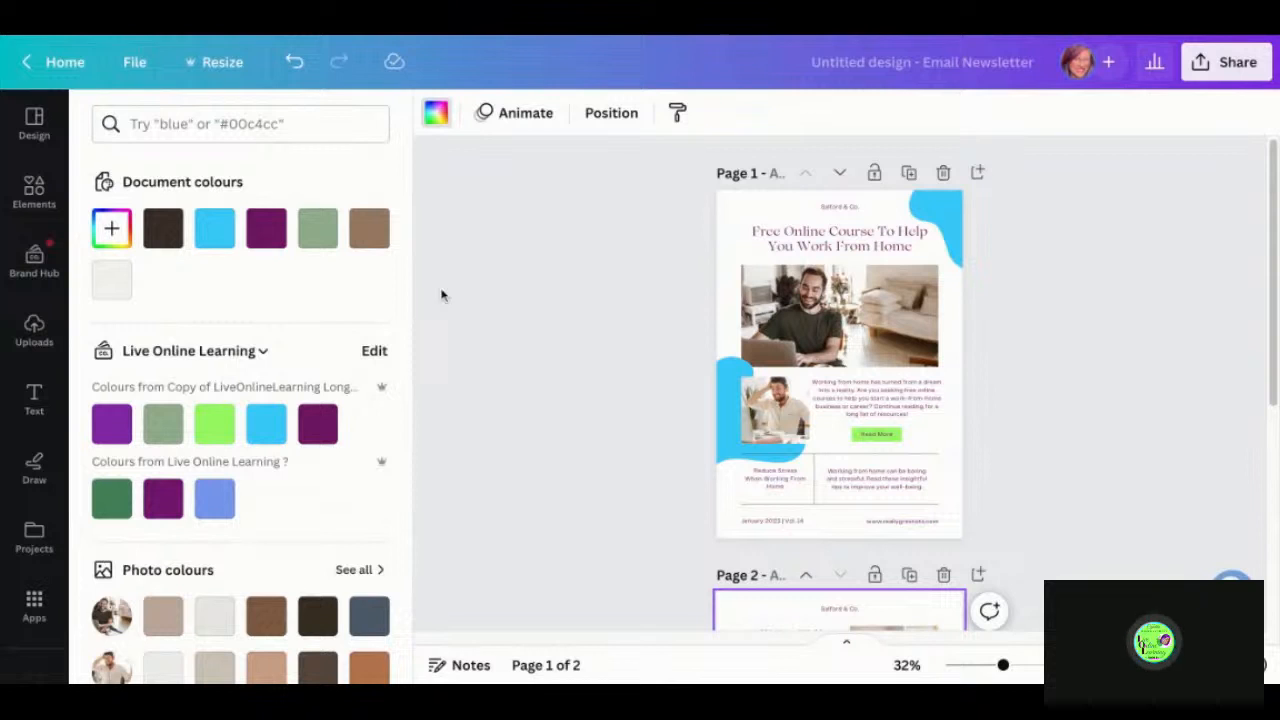
pyautogui.click(372, 232)
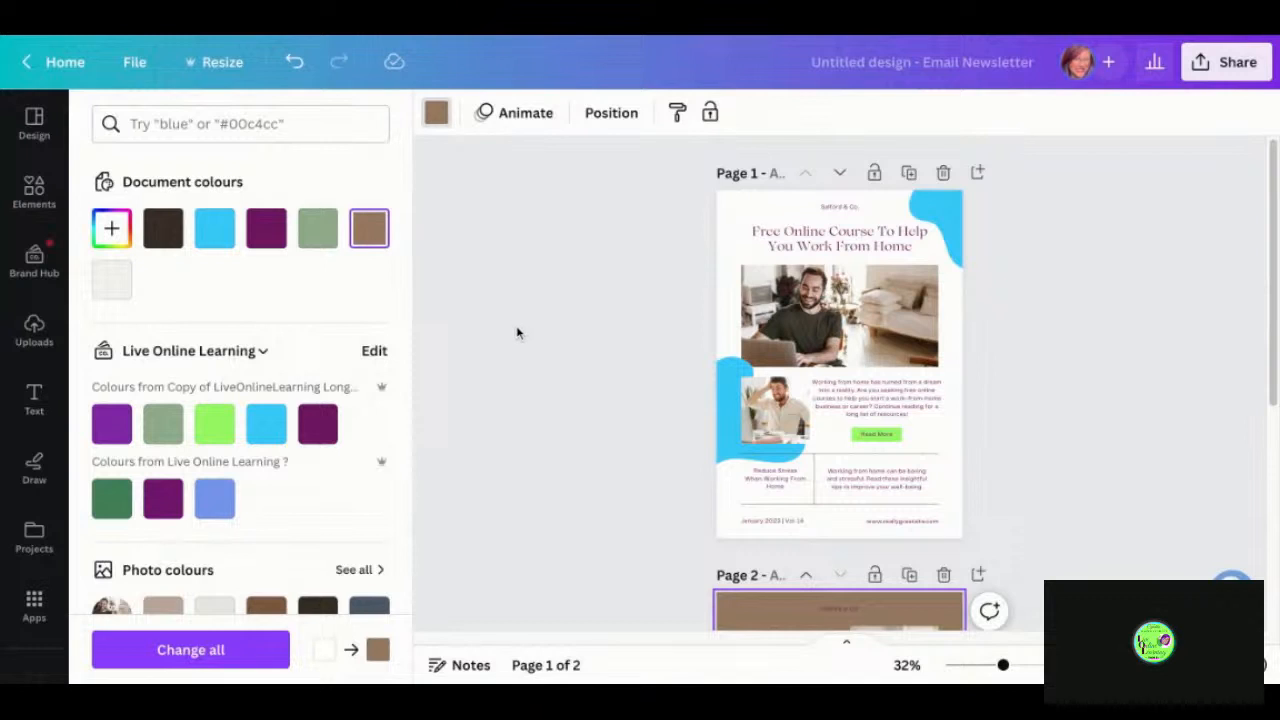
pyautogui.scroll(-1, 517, 333)
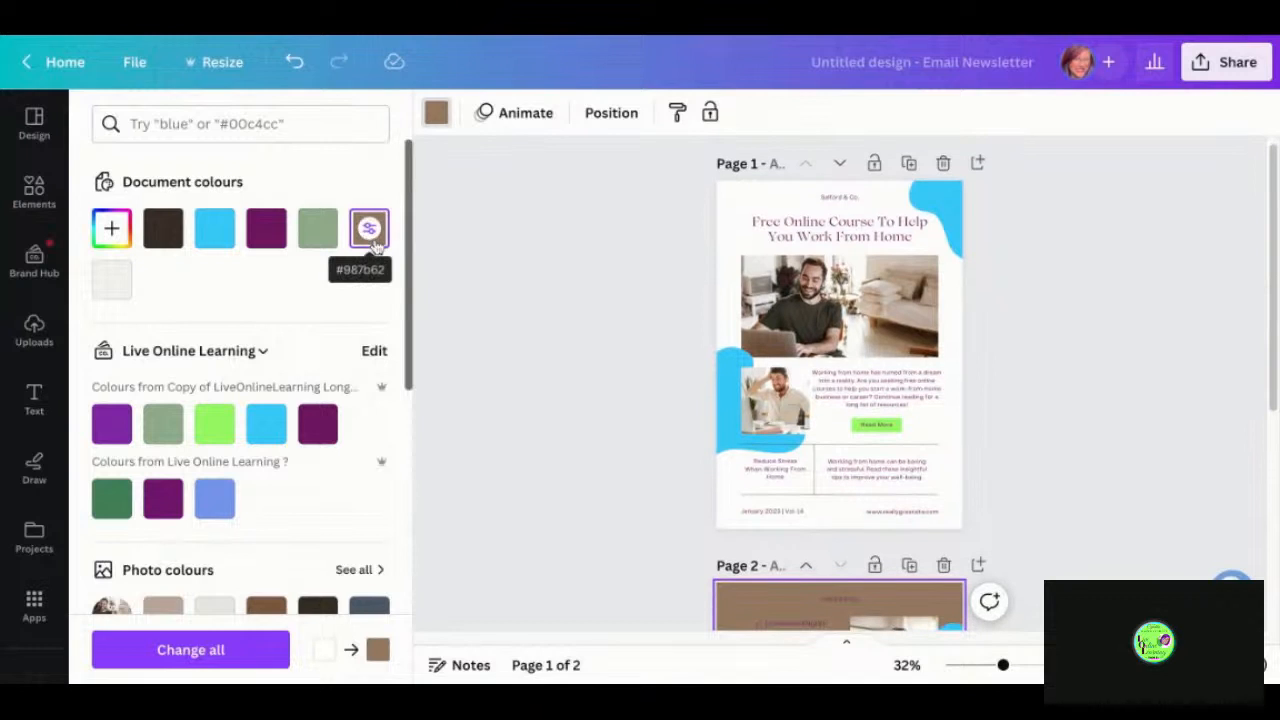
pyautogui.hotkey('ctrl', 'z')
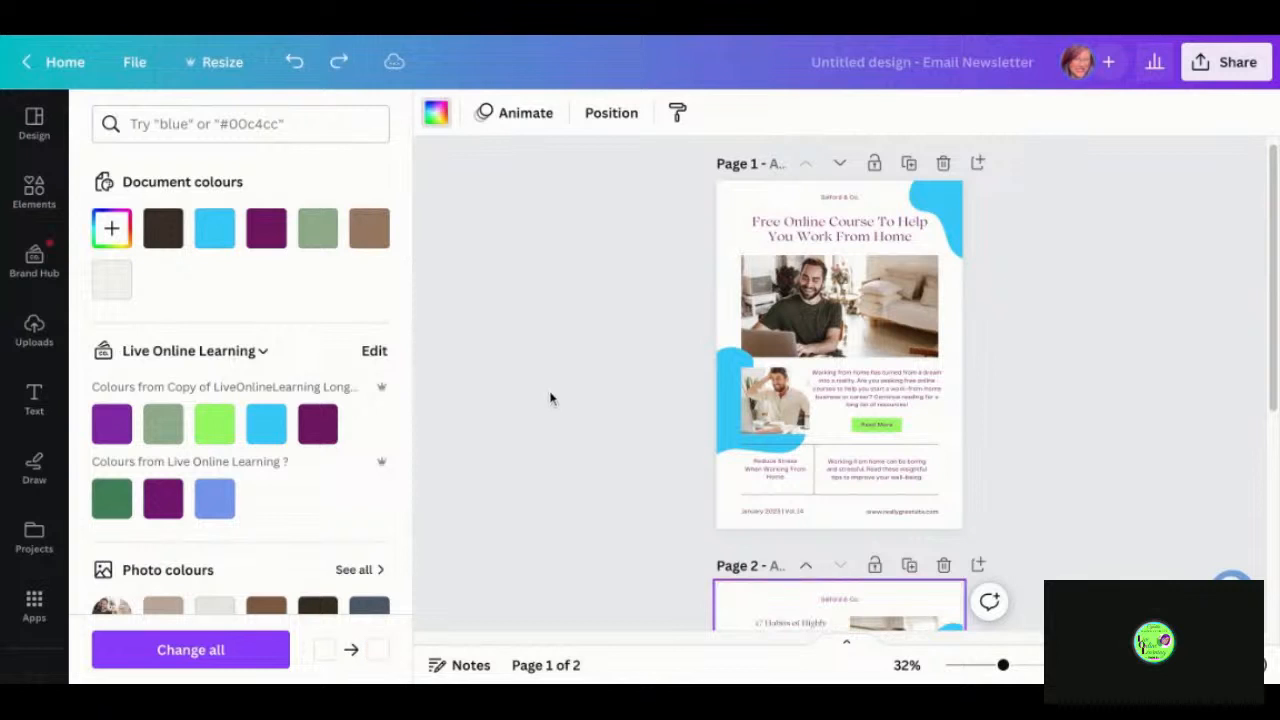
# - Recolour the dark brown lines across all pages, starting from page 2's horizontal divider above Follow Us At, with the brand's dark plum
pyautogui.scroll(-5, 541, 431)
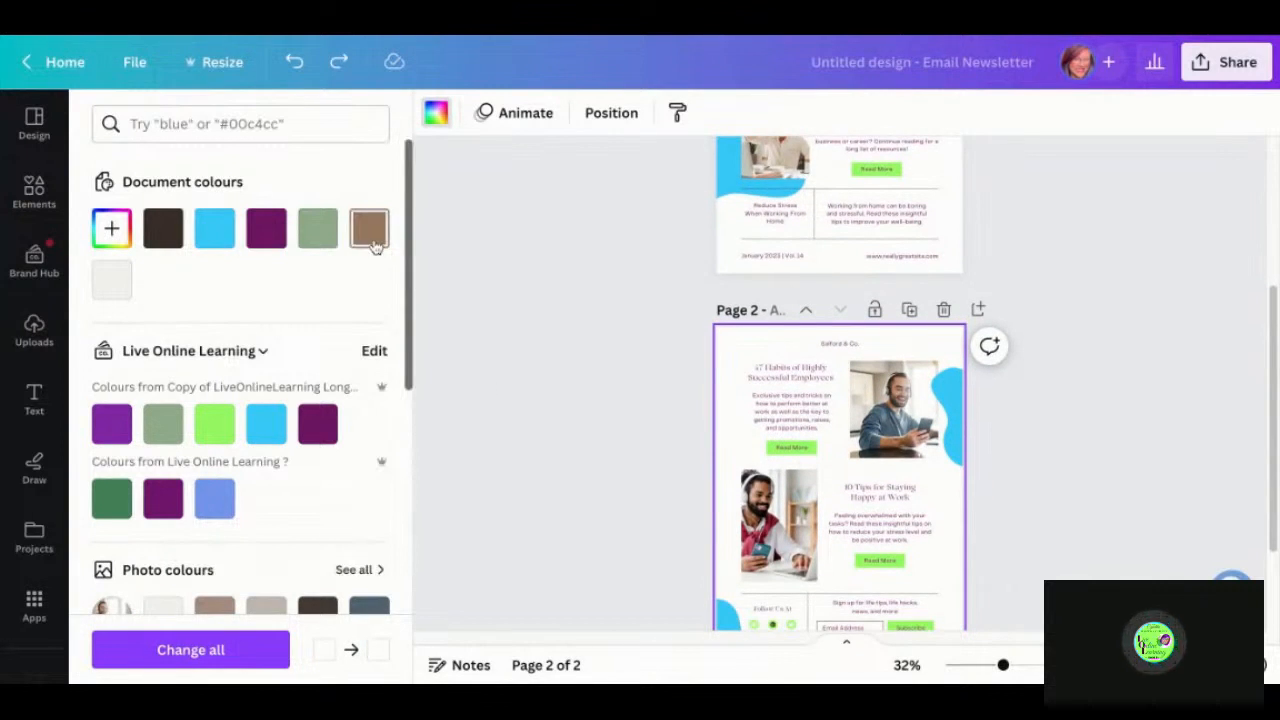
pyautogui.click(517, 475)
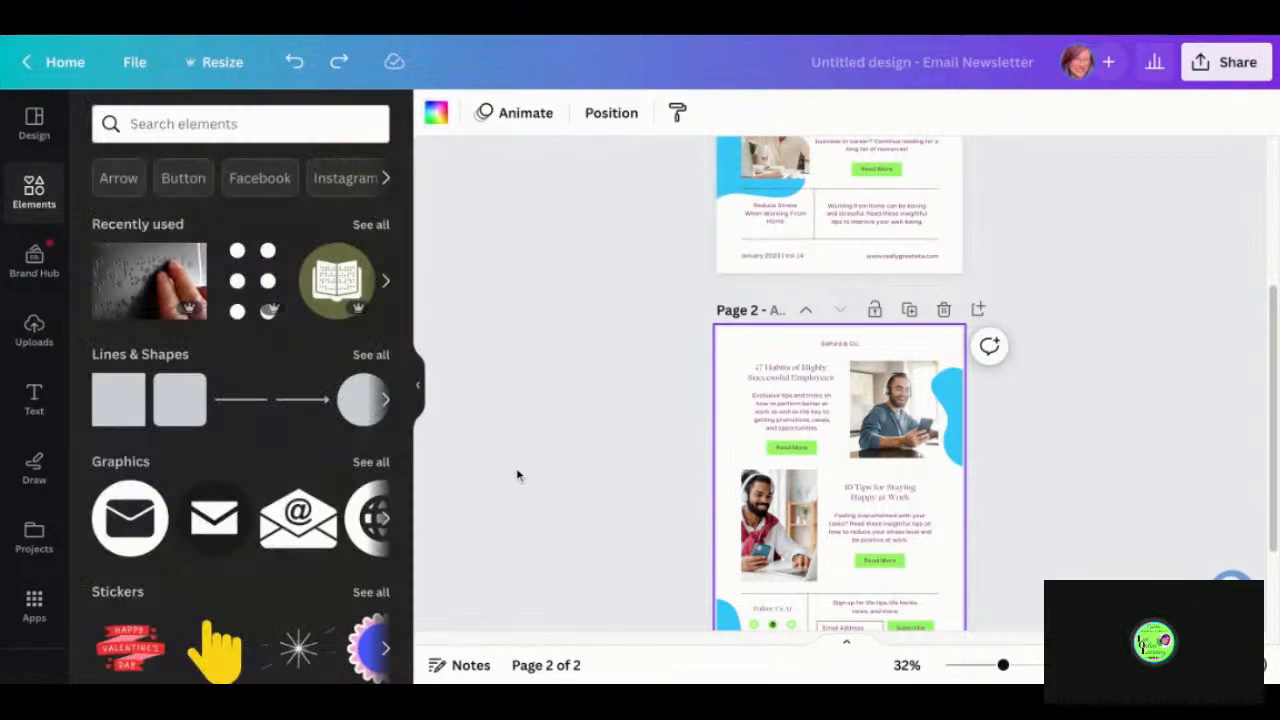
pyautogui.click(785, 595)
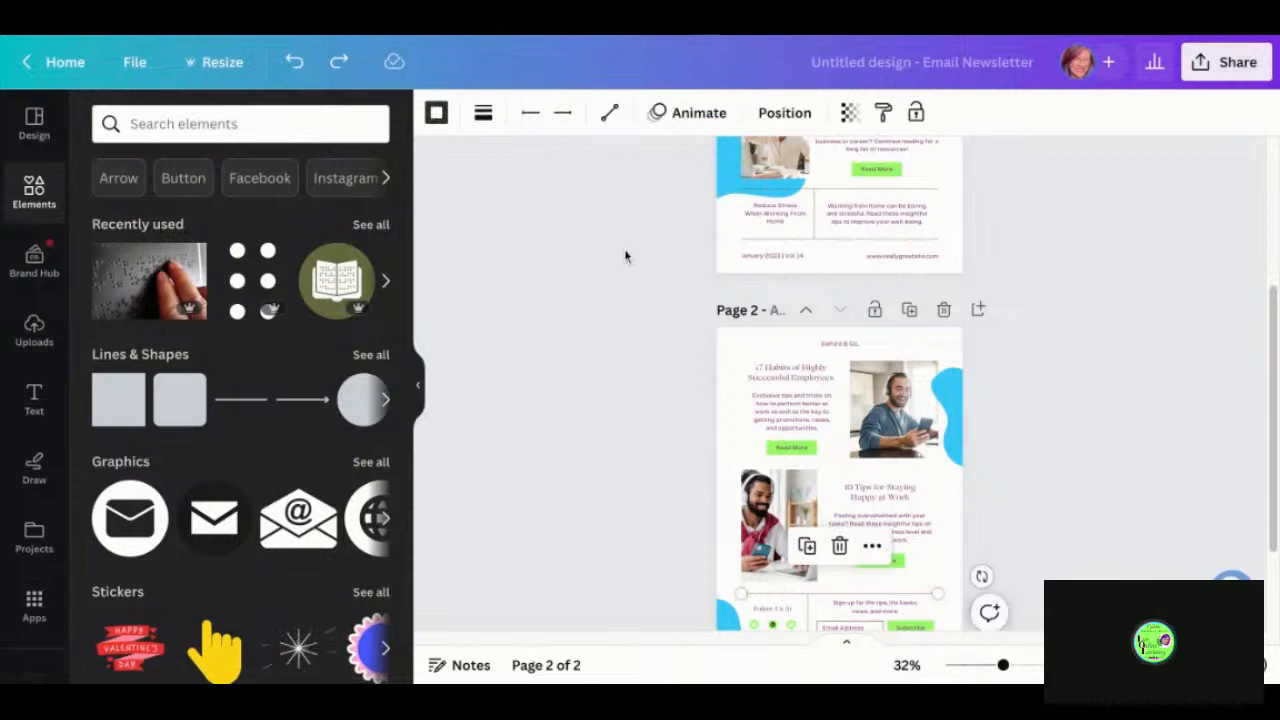
pyautogui.click(436, 114)
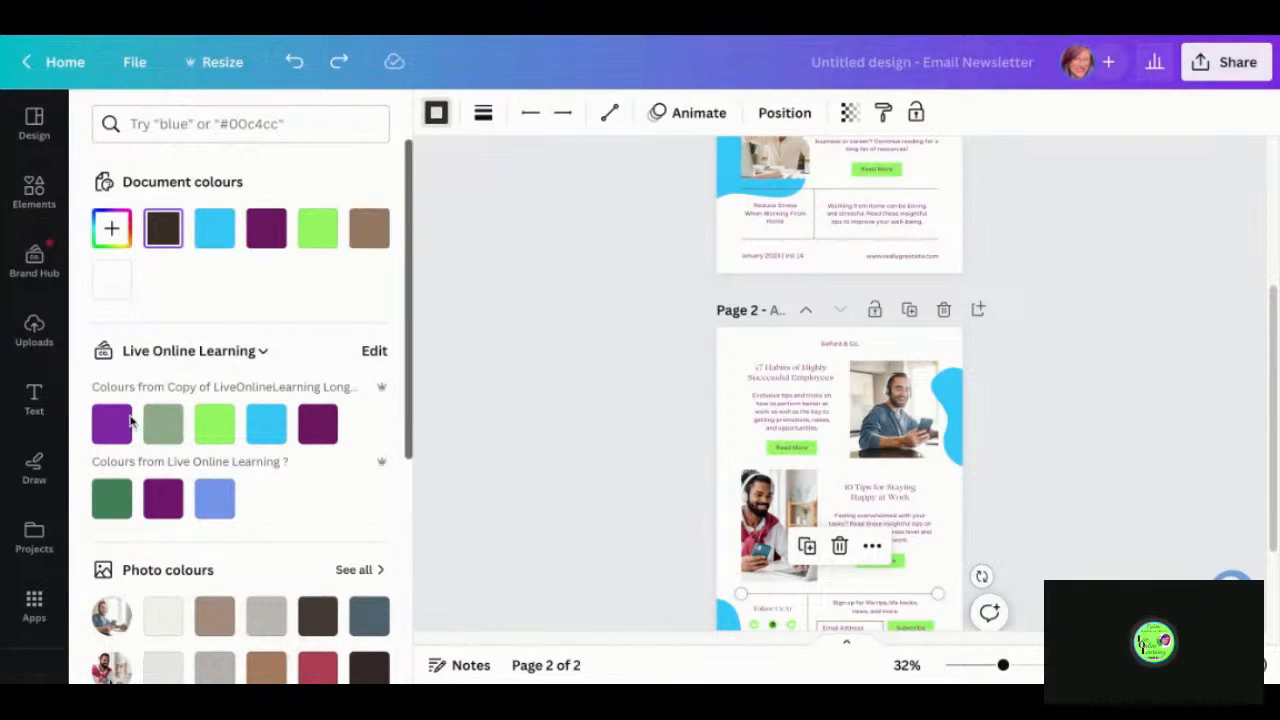
pyautogui.click(322, 428)
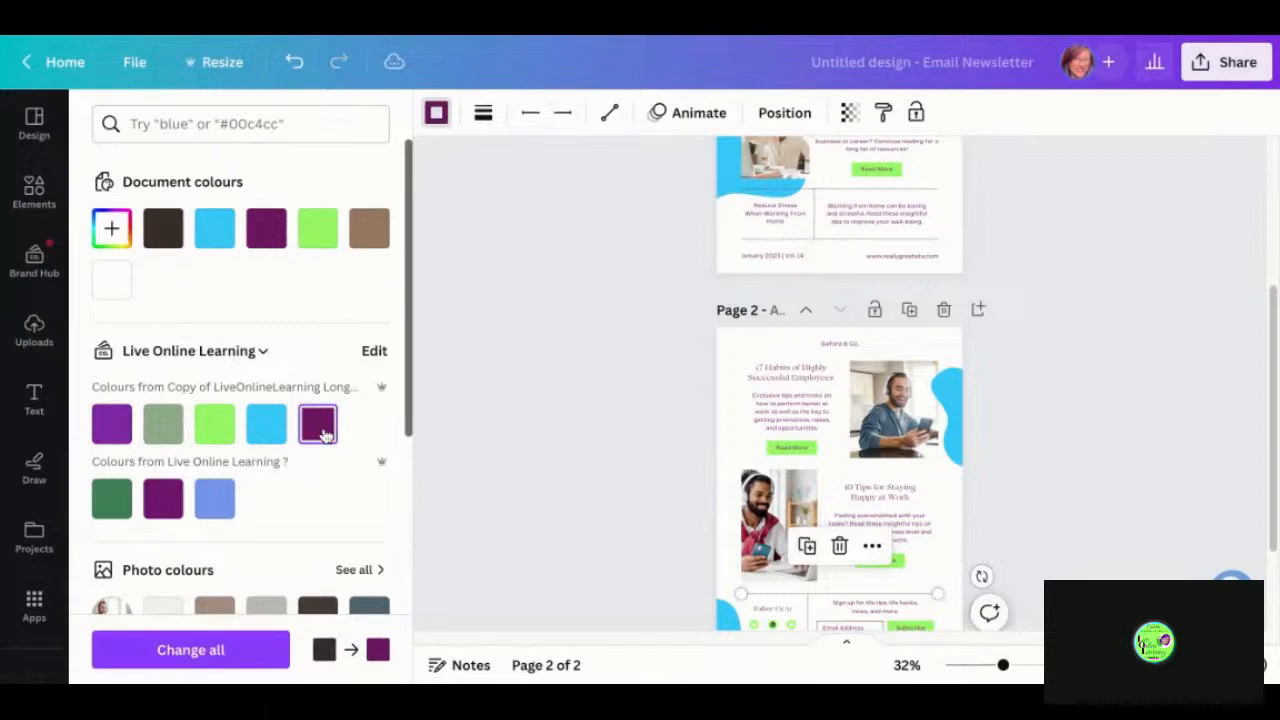
pyautogui.click(190, 650)
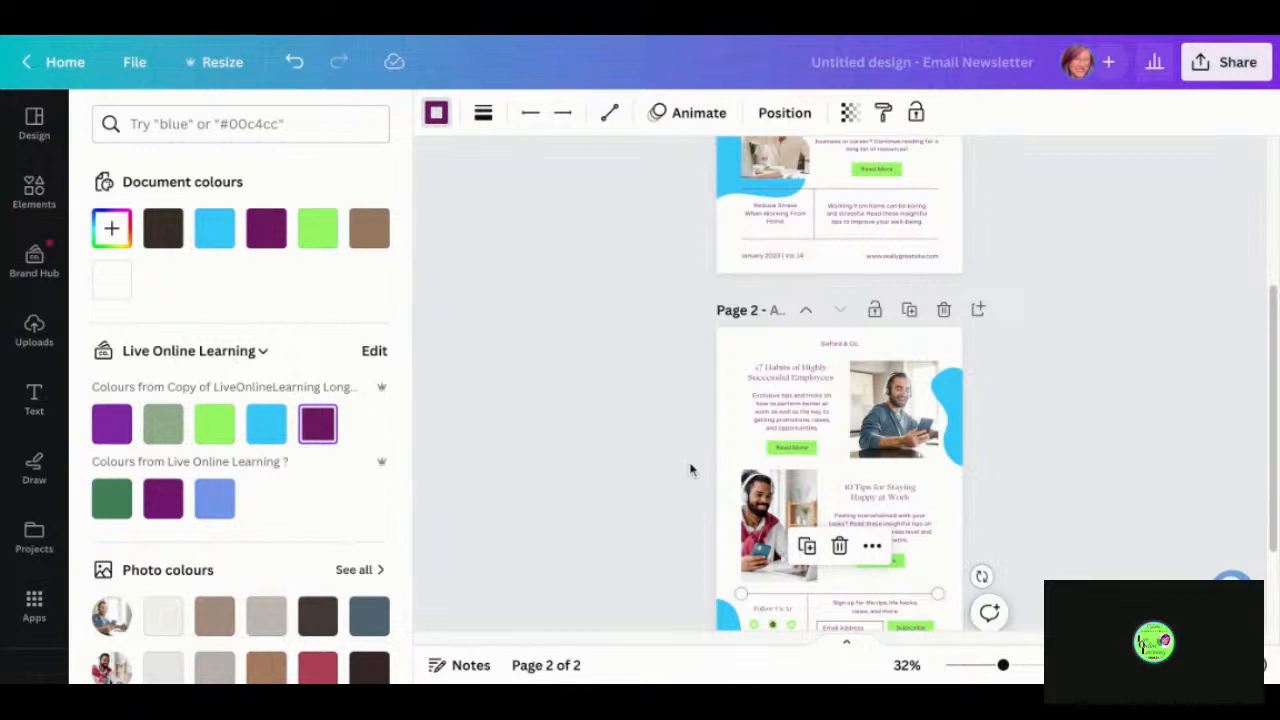
# - Review the lower section of page 2 and check the text colour of the Follow Us At heading
pyautogui.scroll(-3, 652, 515)
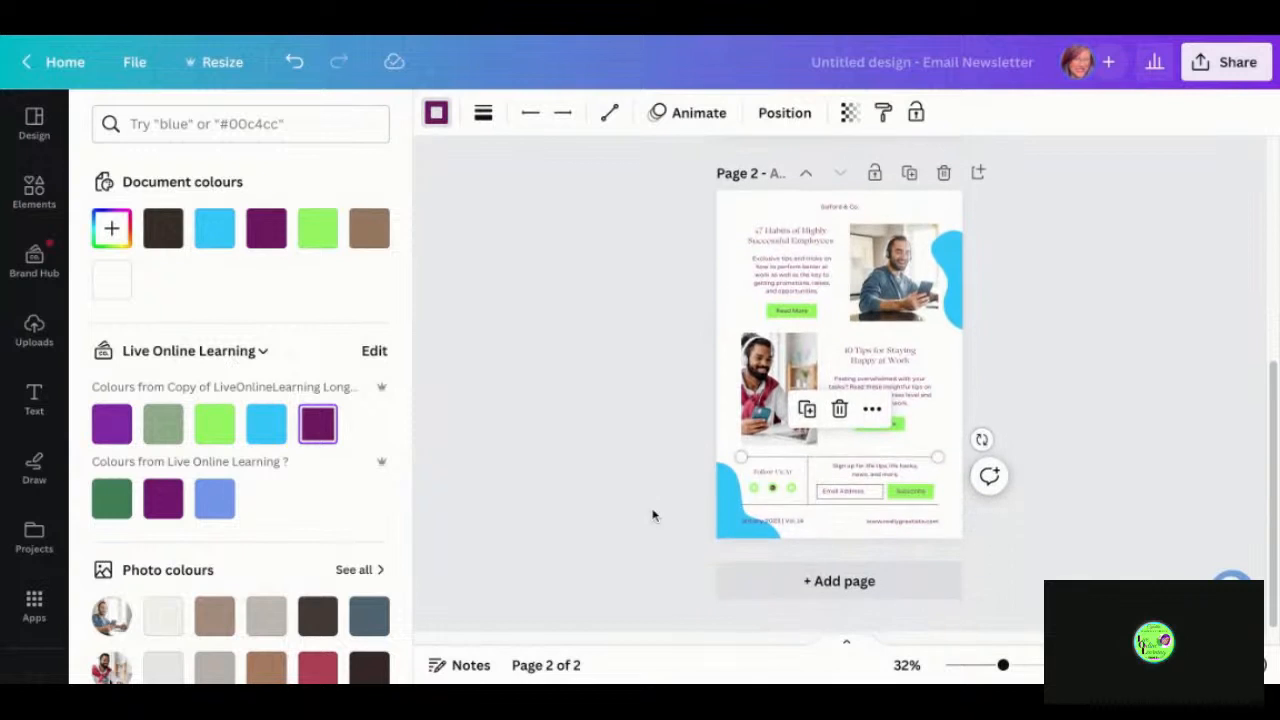
pyautogui.click(778, 478)
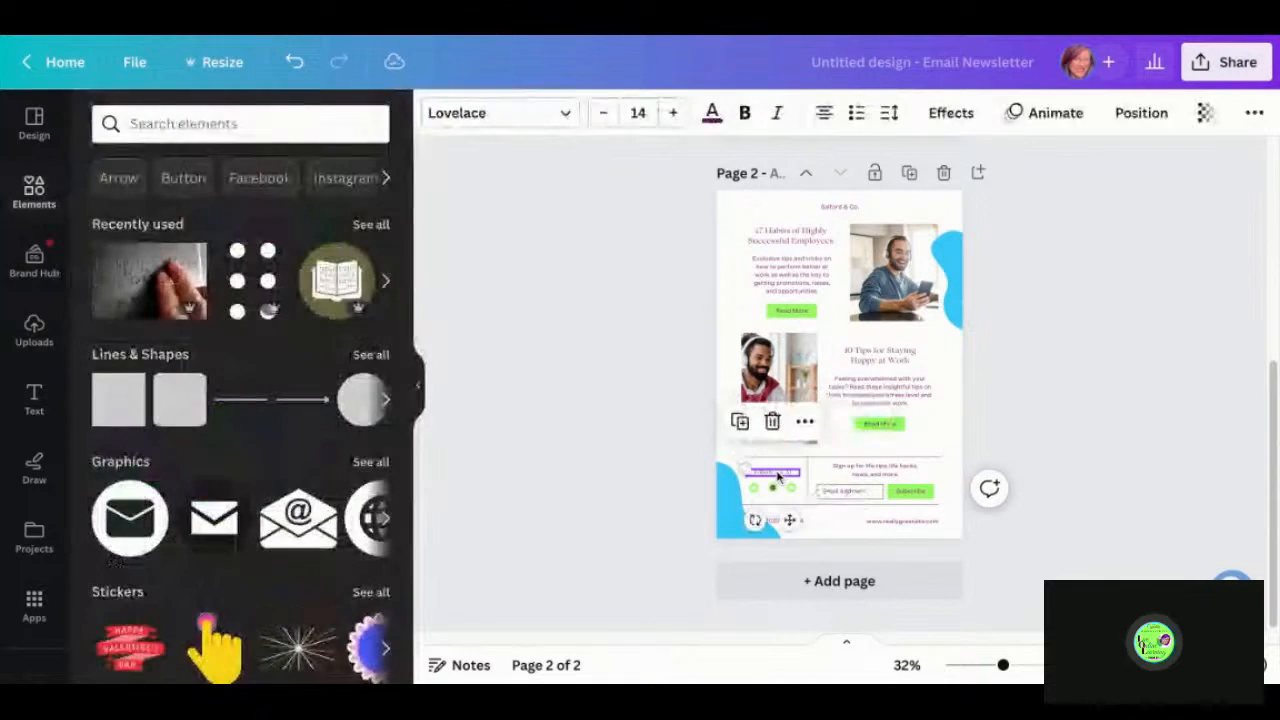
pyautogui.click(713, 114)
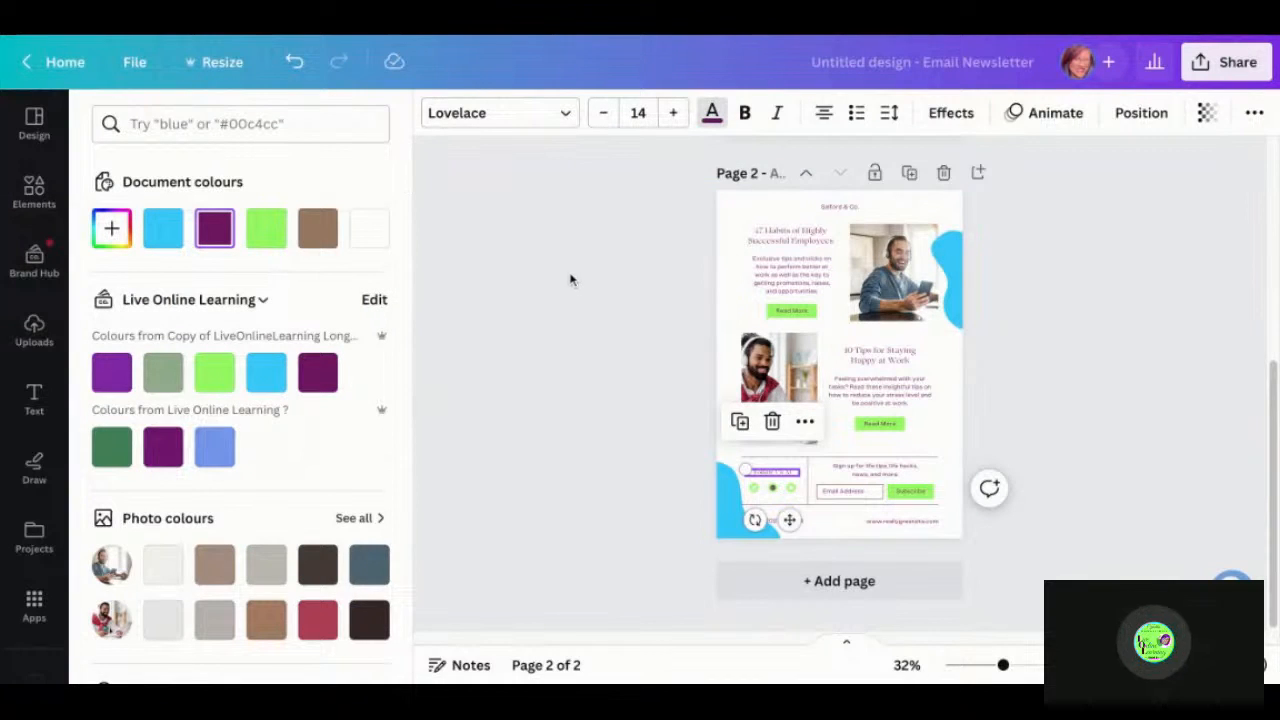
pyautogui.press('Escape')
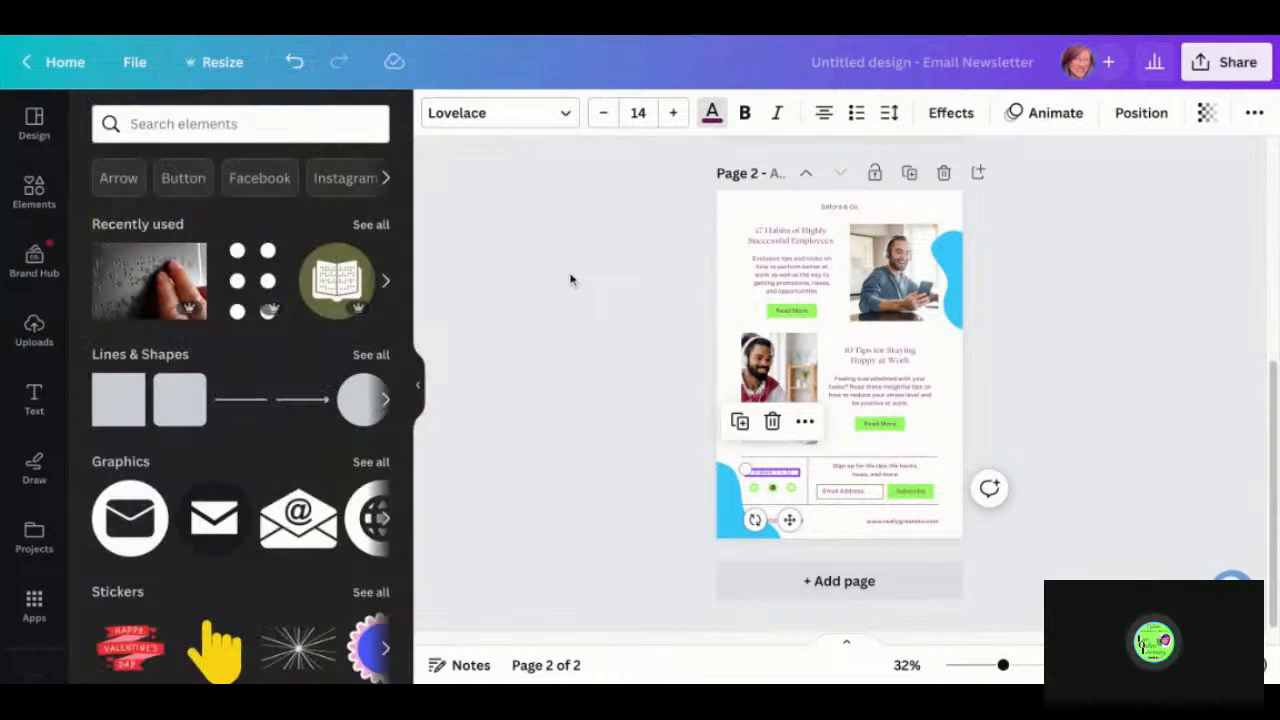
pyautogui.click(726, 237)
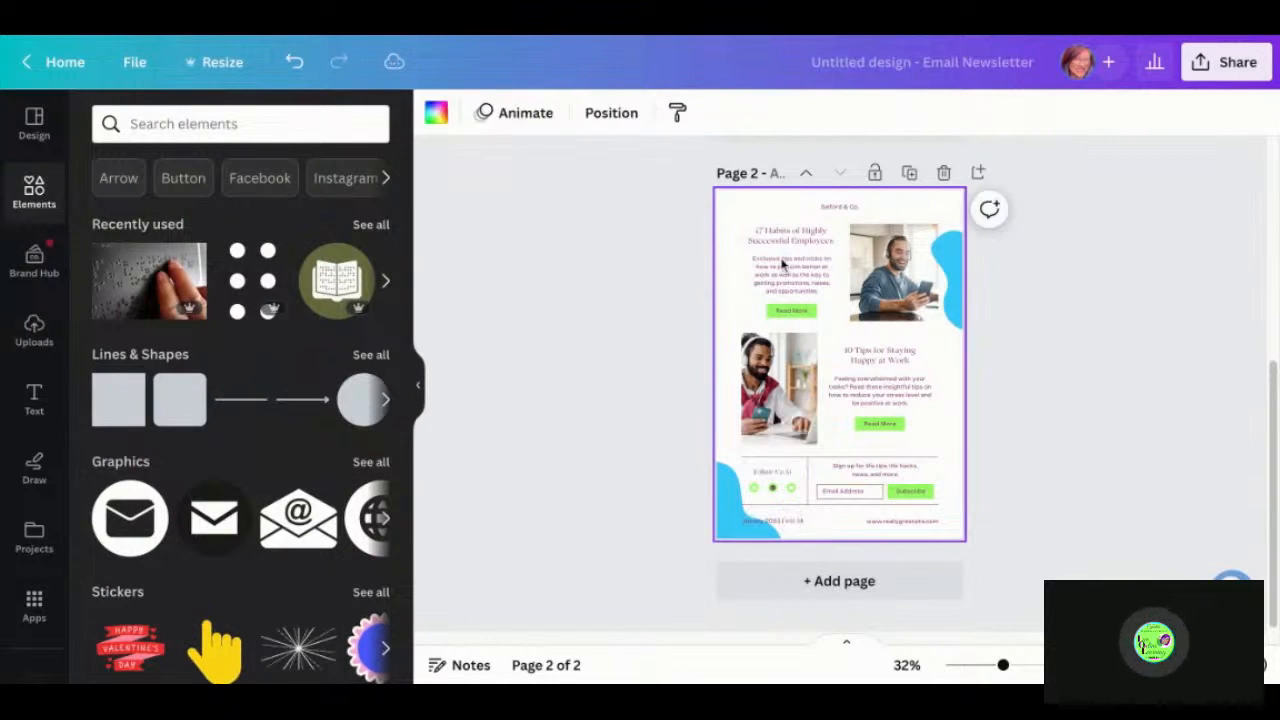
# - Move page 2's blue blob up into the upper-right page corner and recolour it with the brand's dark plum #6f1964
pyautogui.click(958, 282)
pyautogui.moveTo(955, 286); pyautogui.dragTo(958, 224)
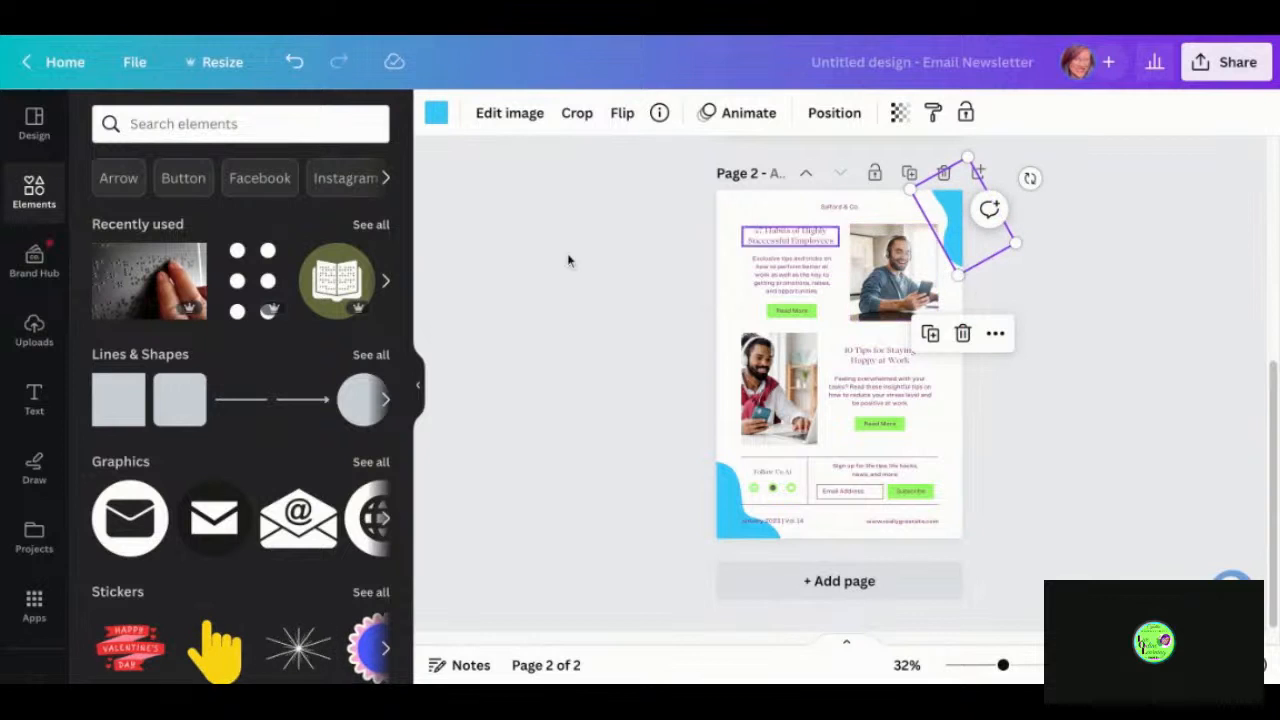
pyautogui.click(437, 117)
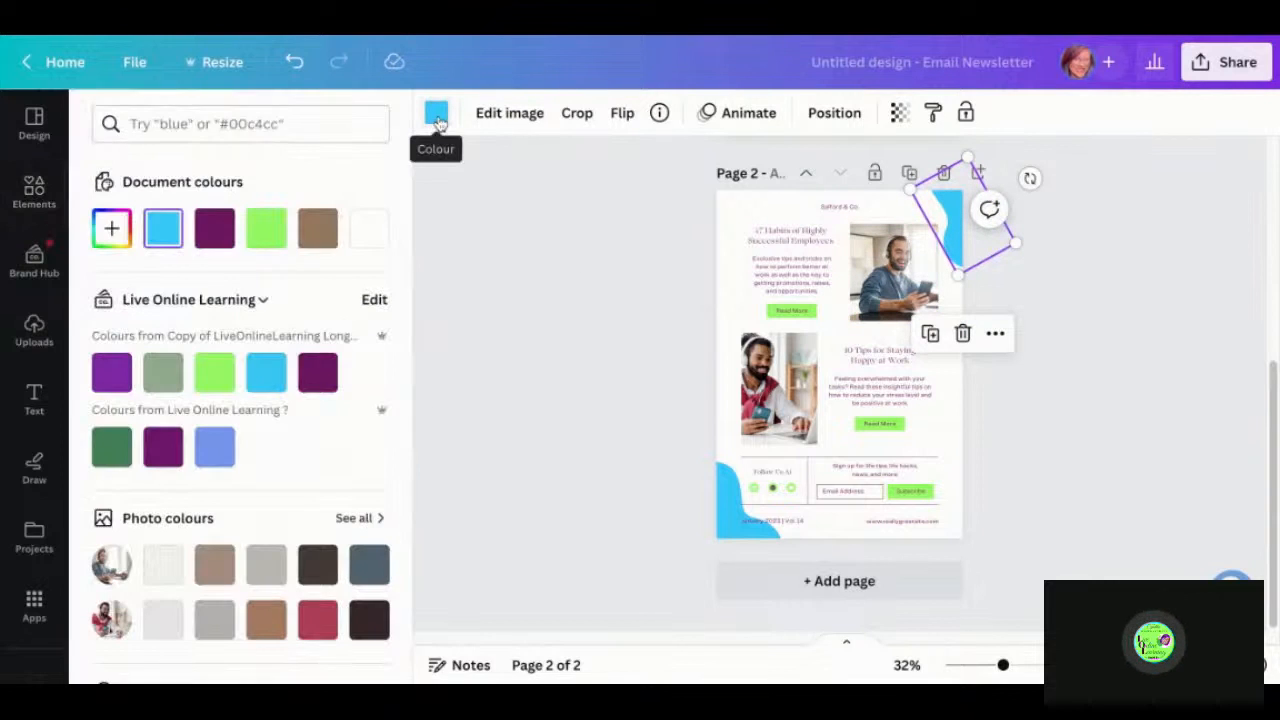
pyautogui.click(316, 374)
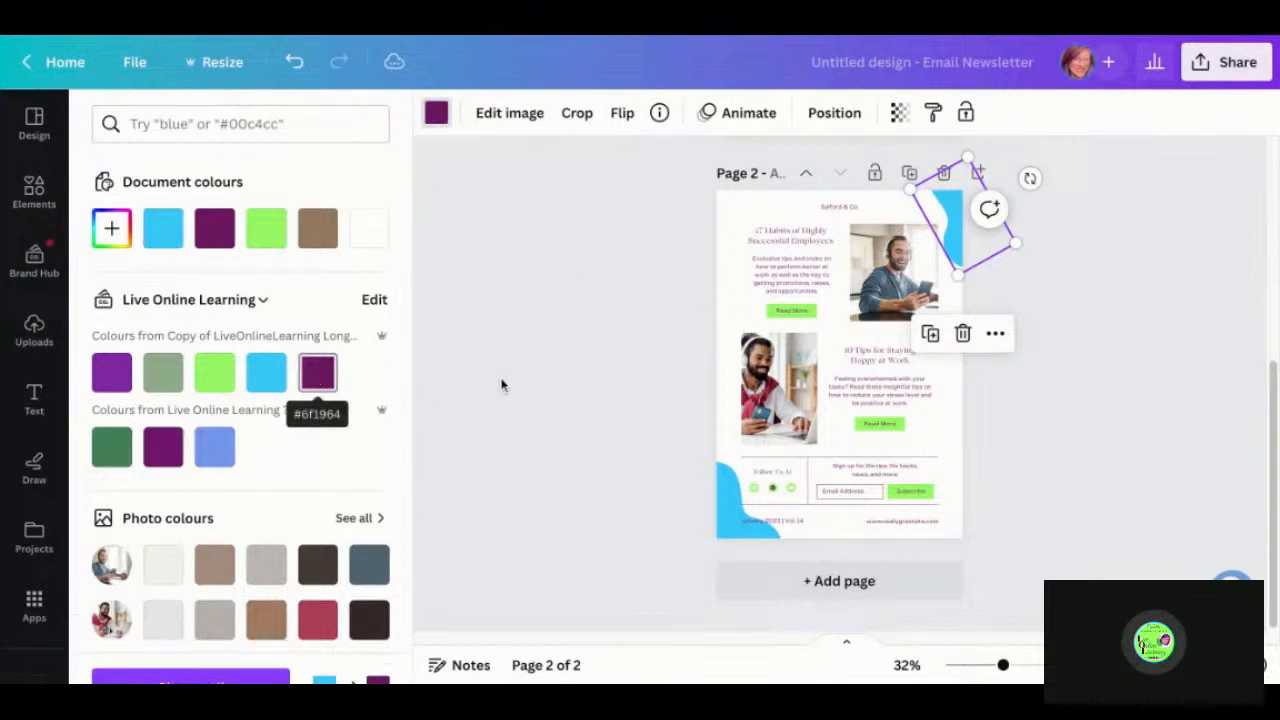
pyautogui.click(503, 387)
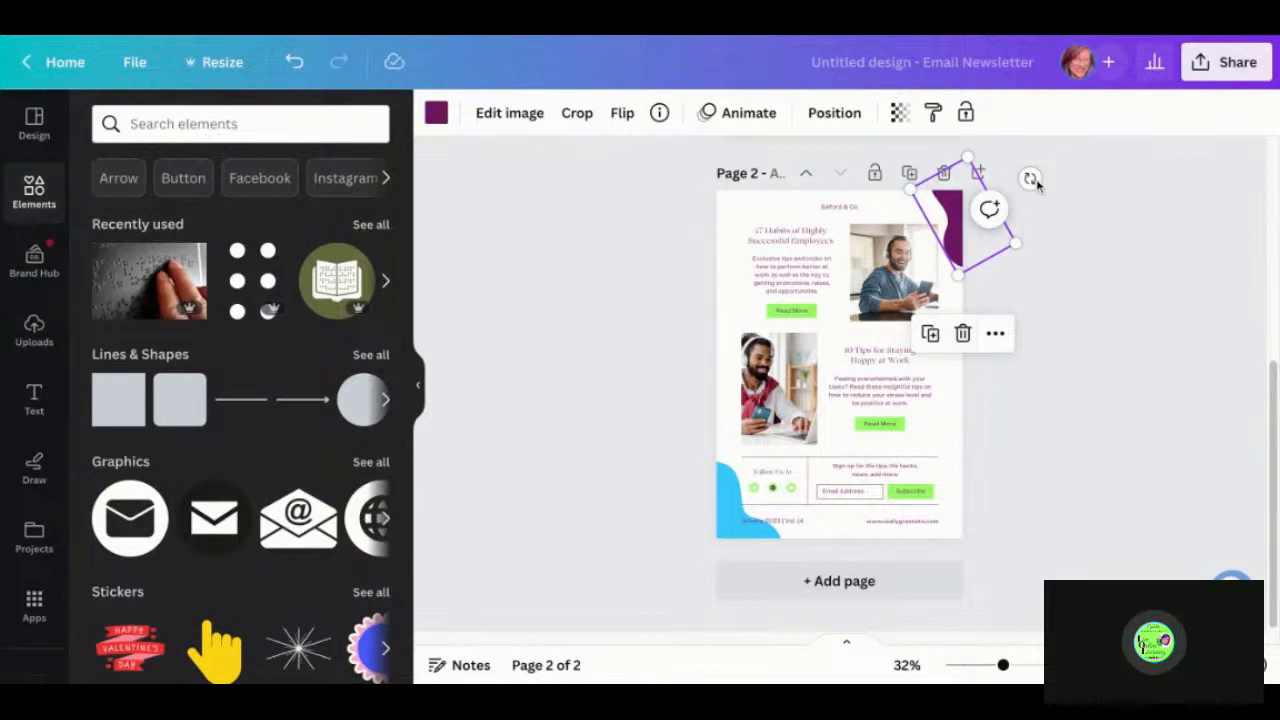
# - Rotate the plum blob on page 2 and shift it so its curved edge fills the upper-right page corner
pyautogui.moveTo(1030, 178); pyautogui.dragTo(1038, 189)
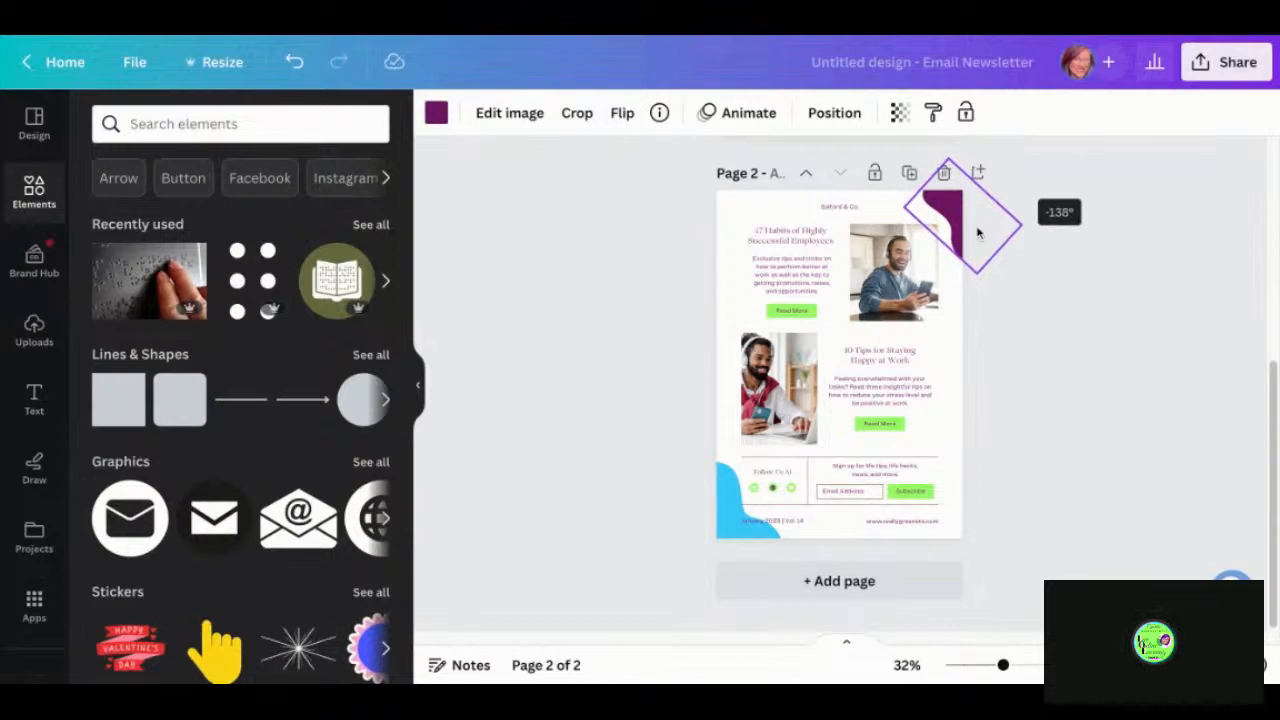
pyautogui.moveTo(960, 226); pyautogui.dragTo(952, 235)
pyautogui.click(1000, 369)
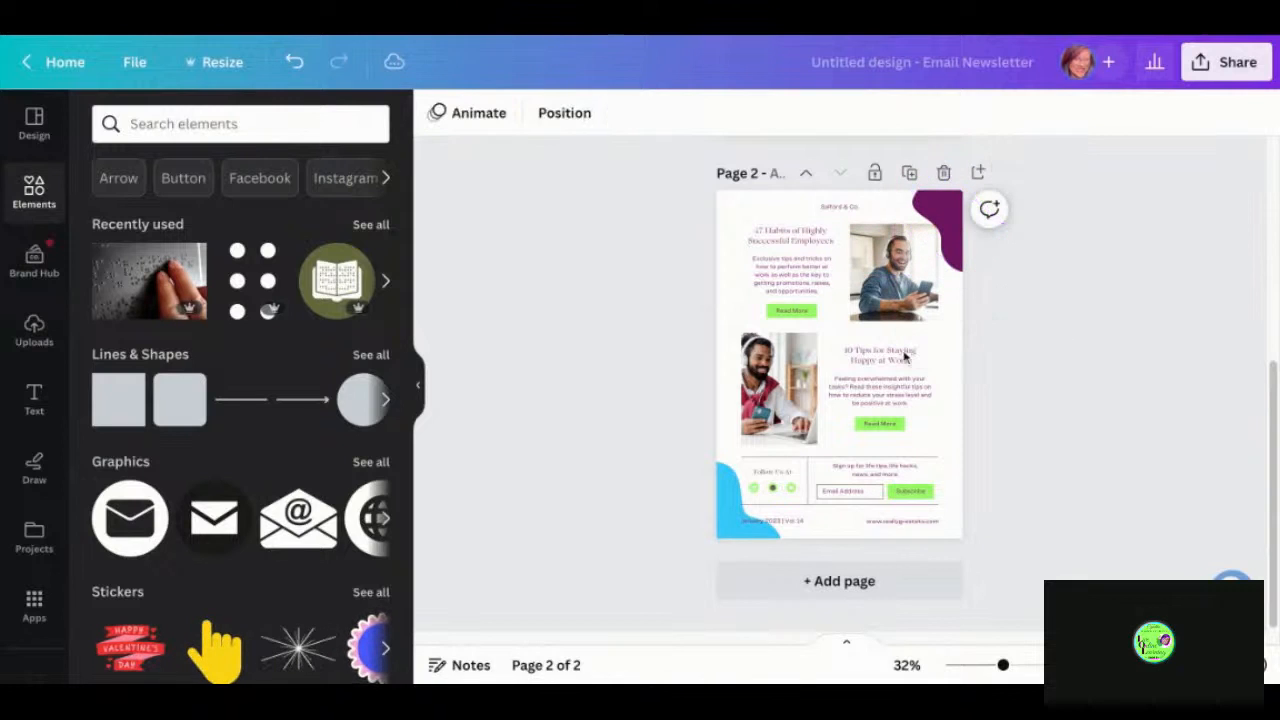
pyautogui.click(893, 290)
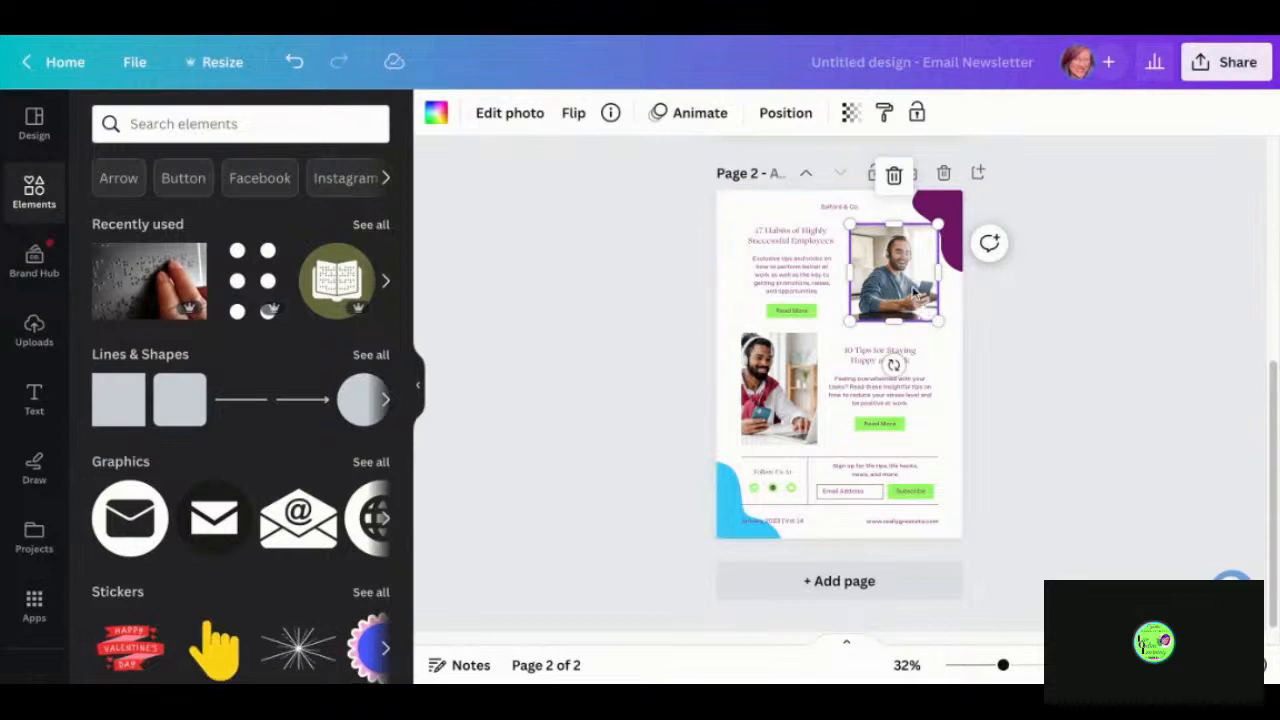
pyautogui.click(1049, 472)
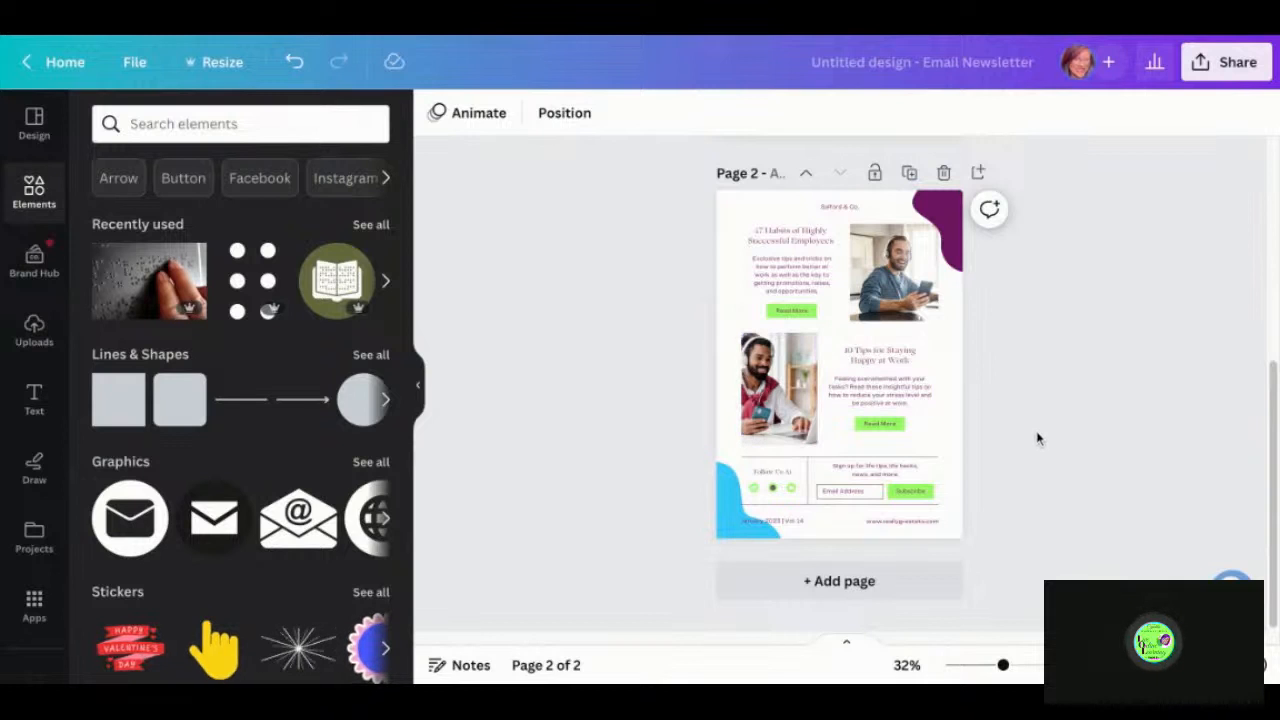
# - Replace the Salford & Co. header on page 1 with "LOL Live Online Learning!"
pyautogui.scroll(5, 1037, 438)
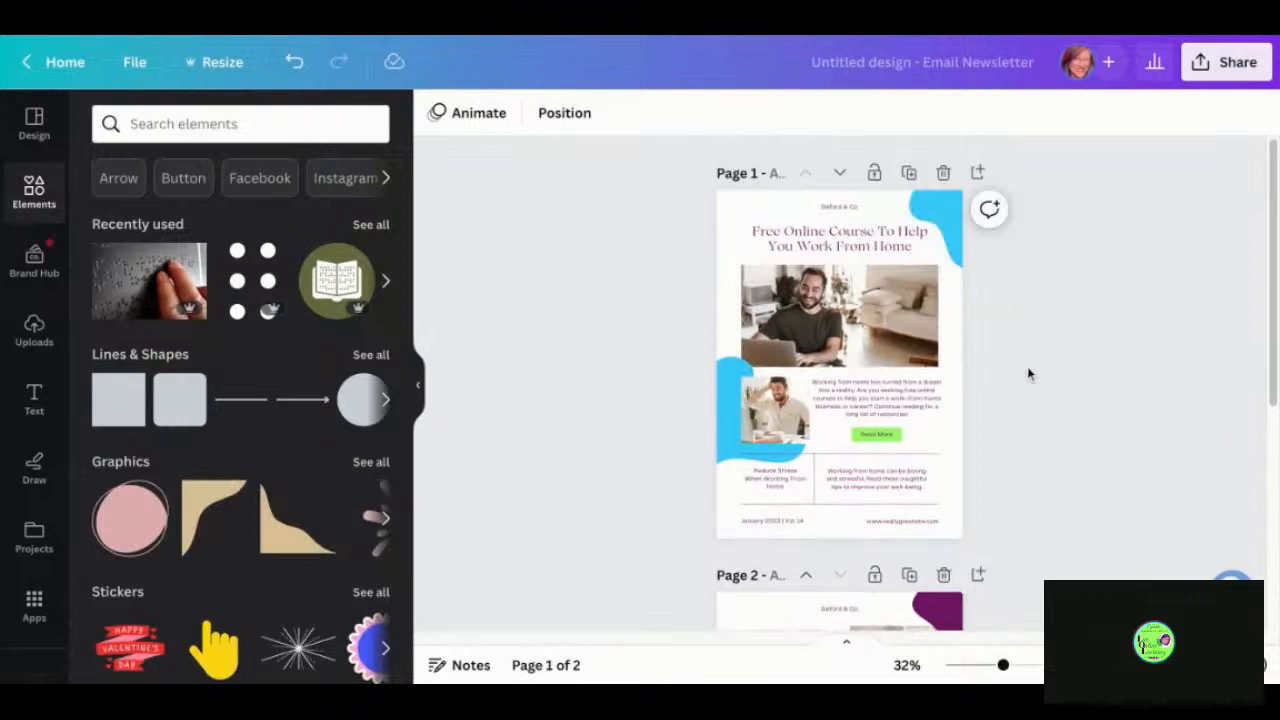
pyautogui.scroll(3, 1030, 374)
pyautogui.scroll(6, 1030, 374)
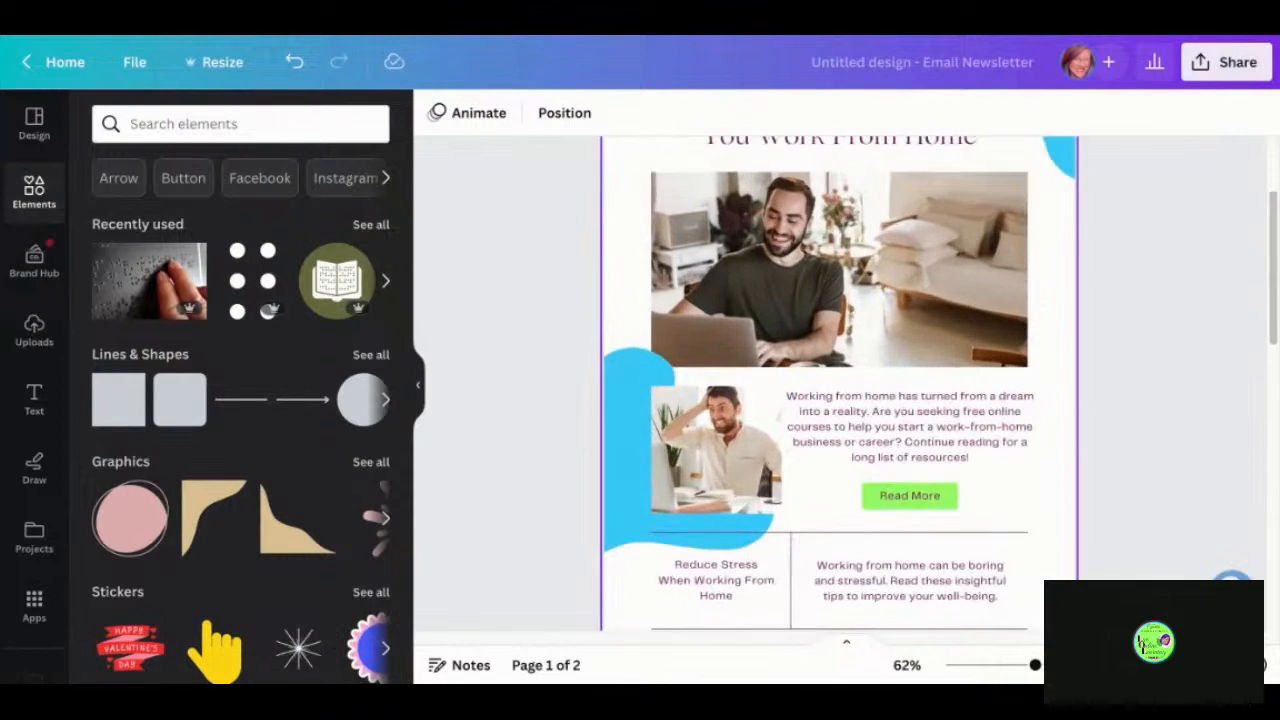
pyautogui.scroll(5, 820, 400)
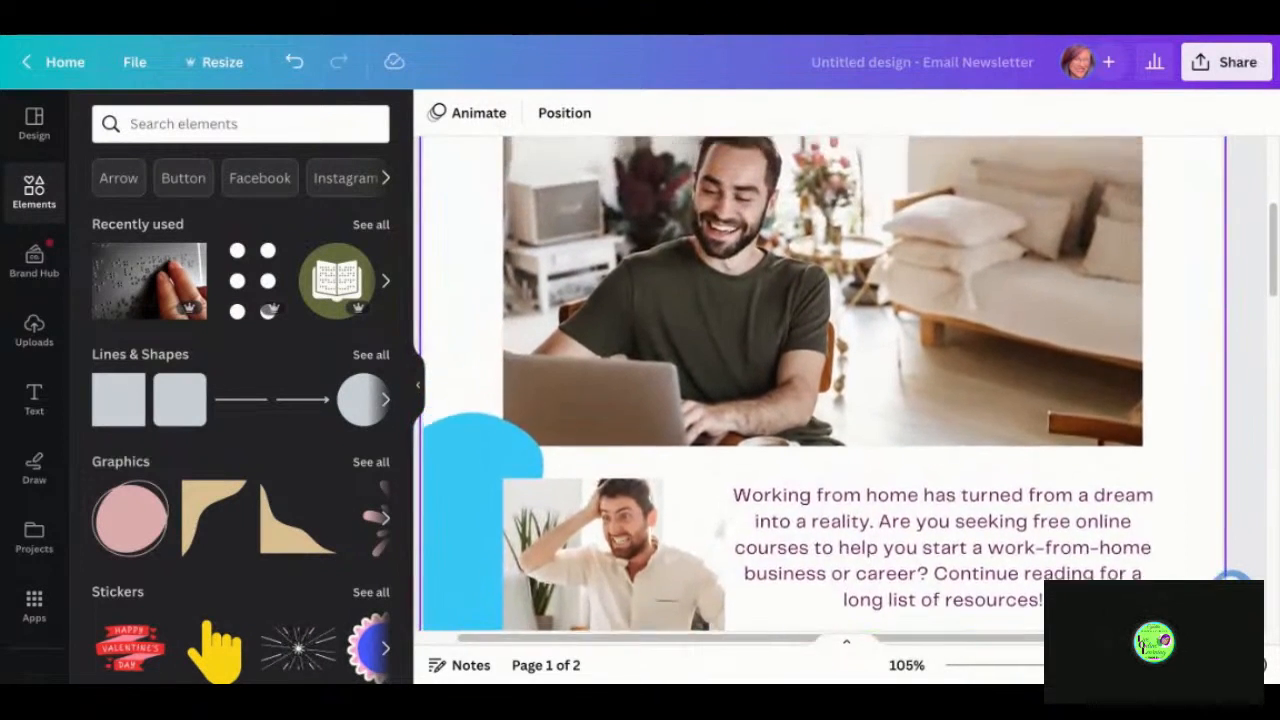
pyautogui.scroll(1, 828, 205)
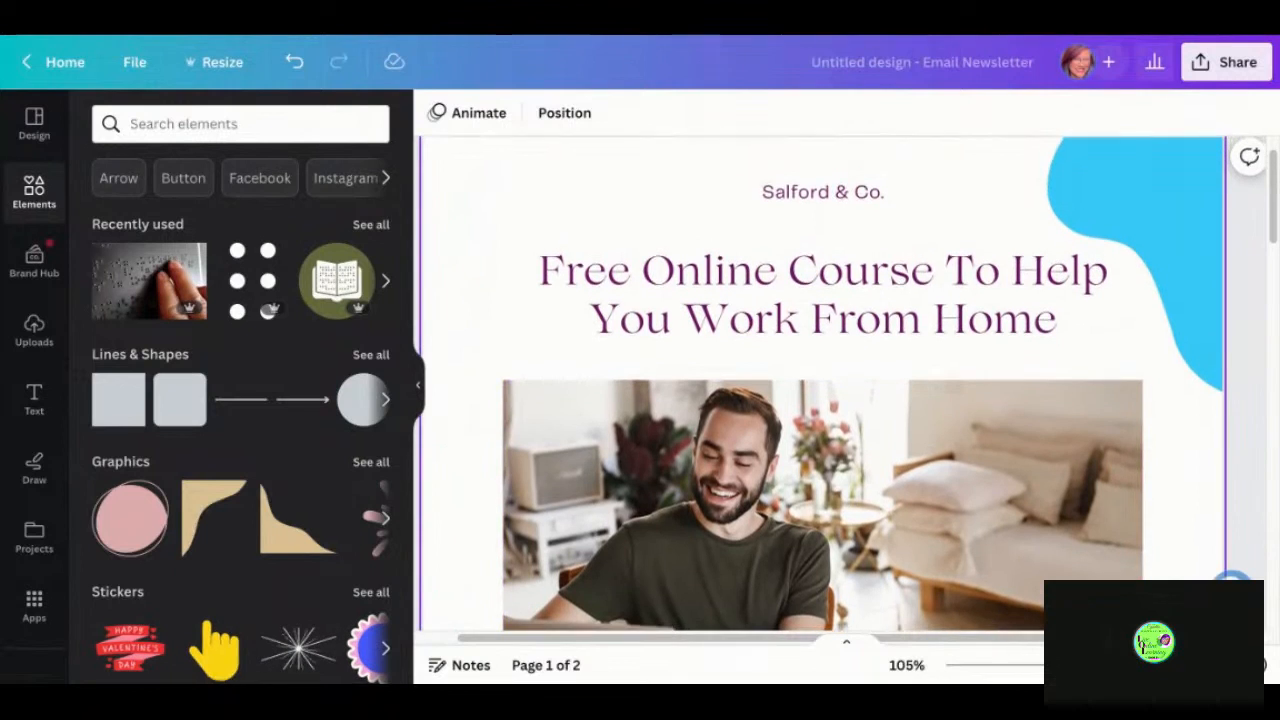
pyautogui.click(828, 205)
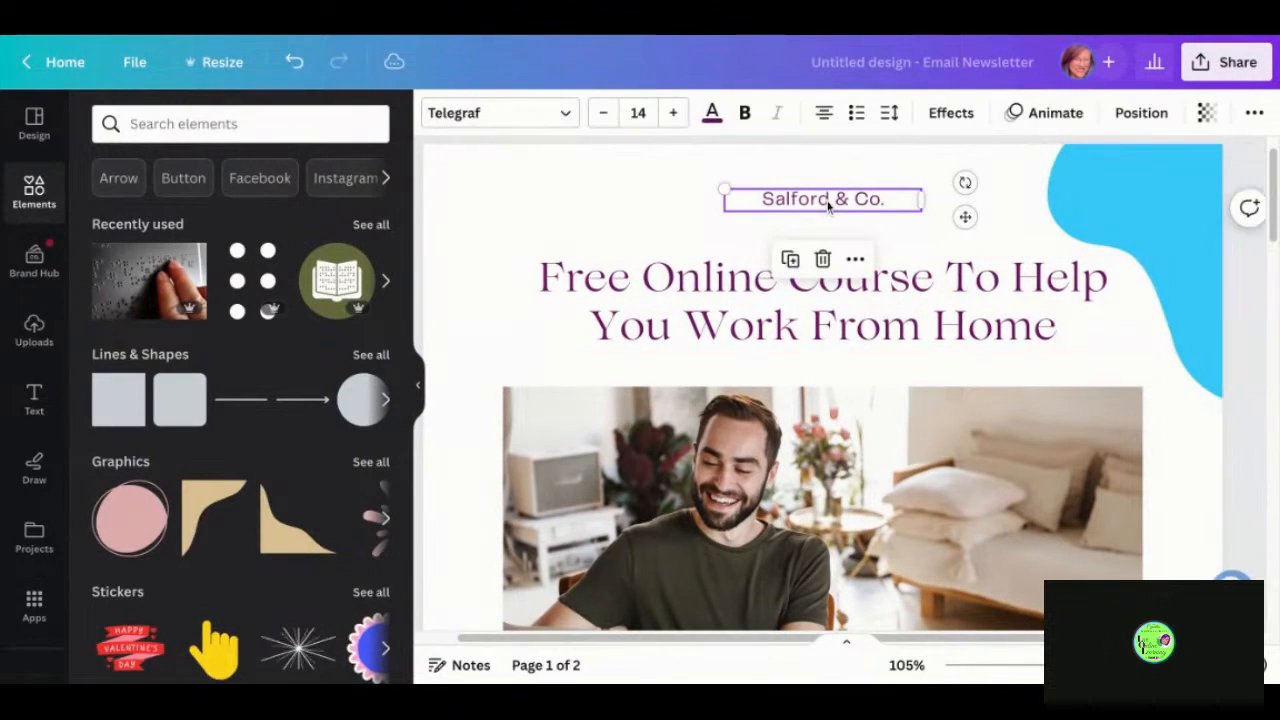
pyautogui.doubleClick(828, 203)
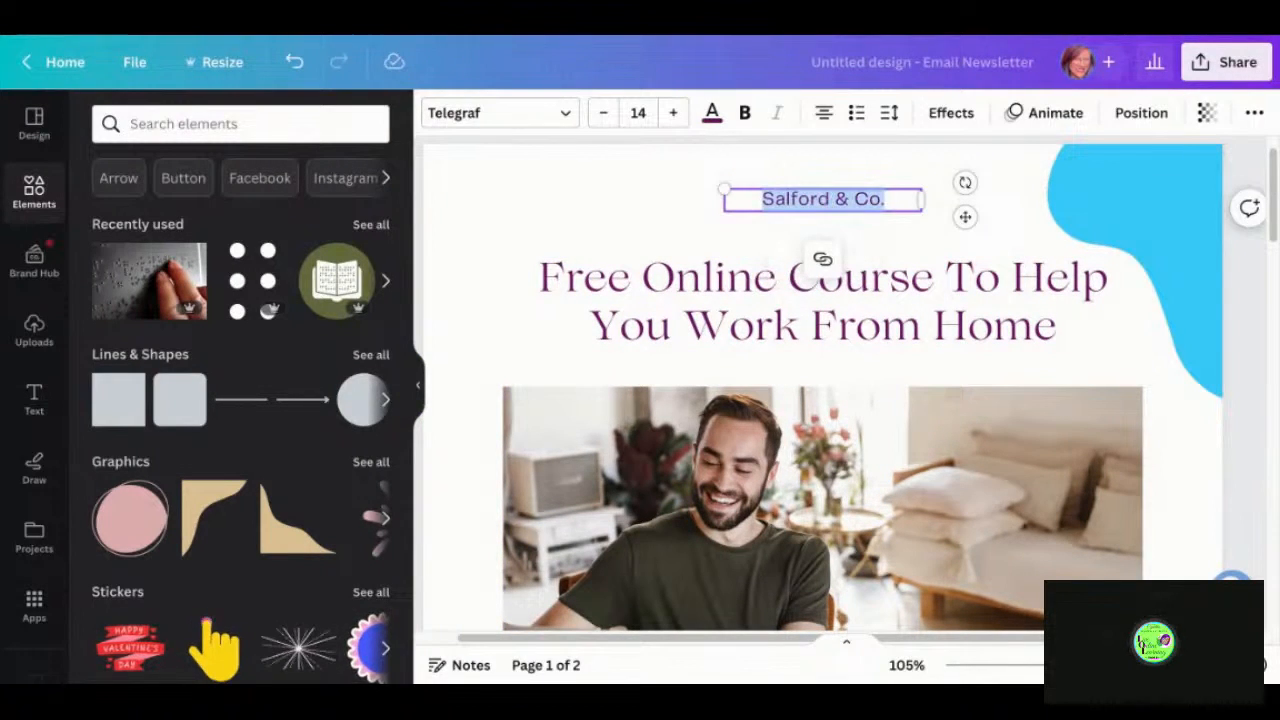
pyautogui.write('LOL Live Online Lea')
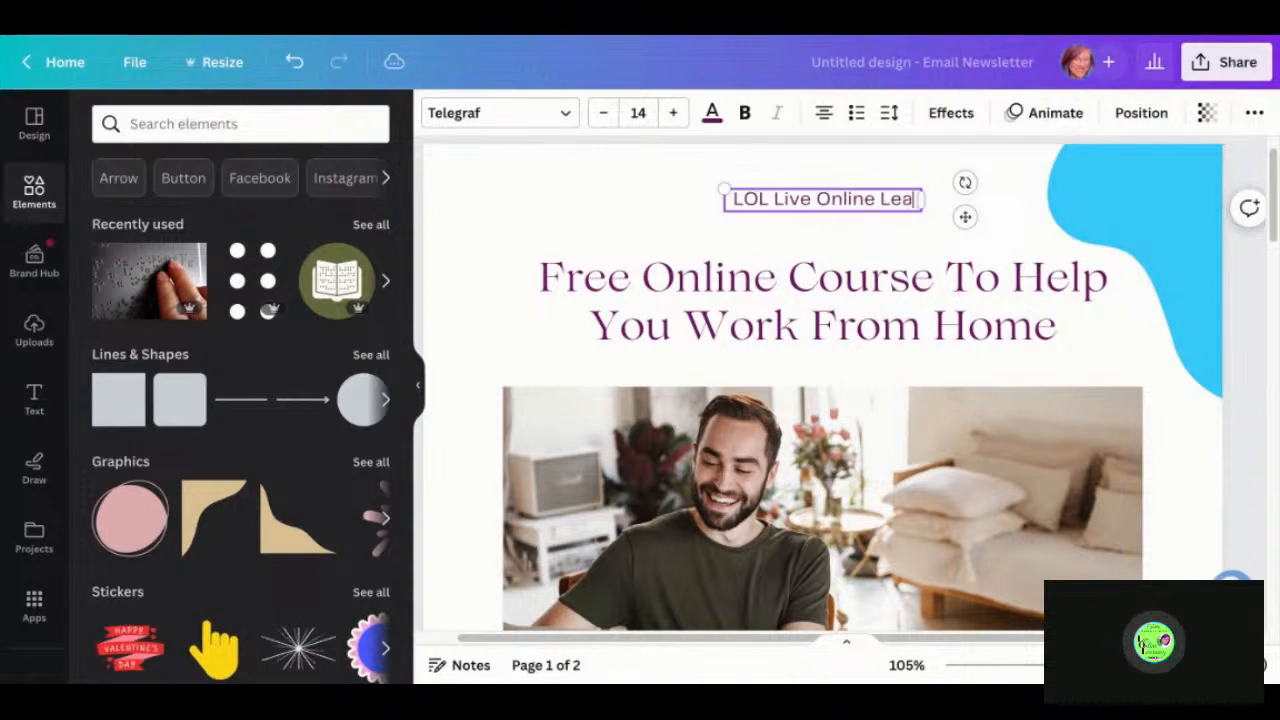
pyautogui.write('rning!')
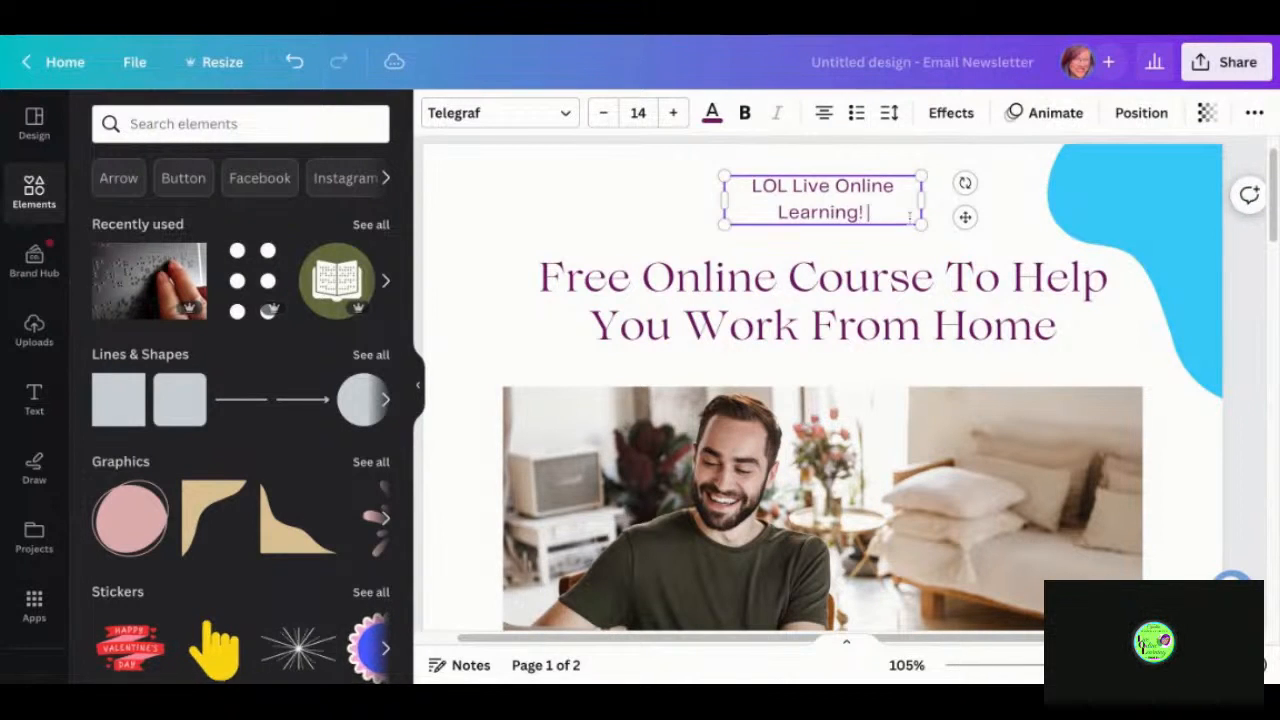
# - Enlarge page 1's header text to size 20.7 on a single line and centre it above the title
pyautogui.moveTo(926, 201); pyautogui.dragTo(1080, 222)
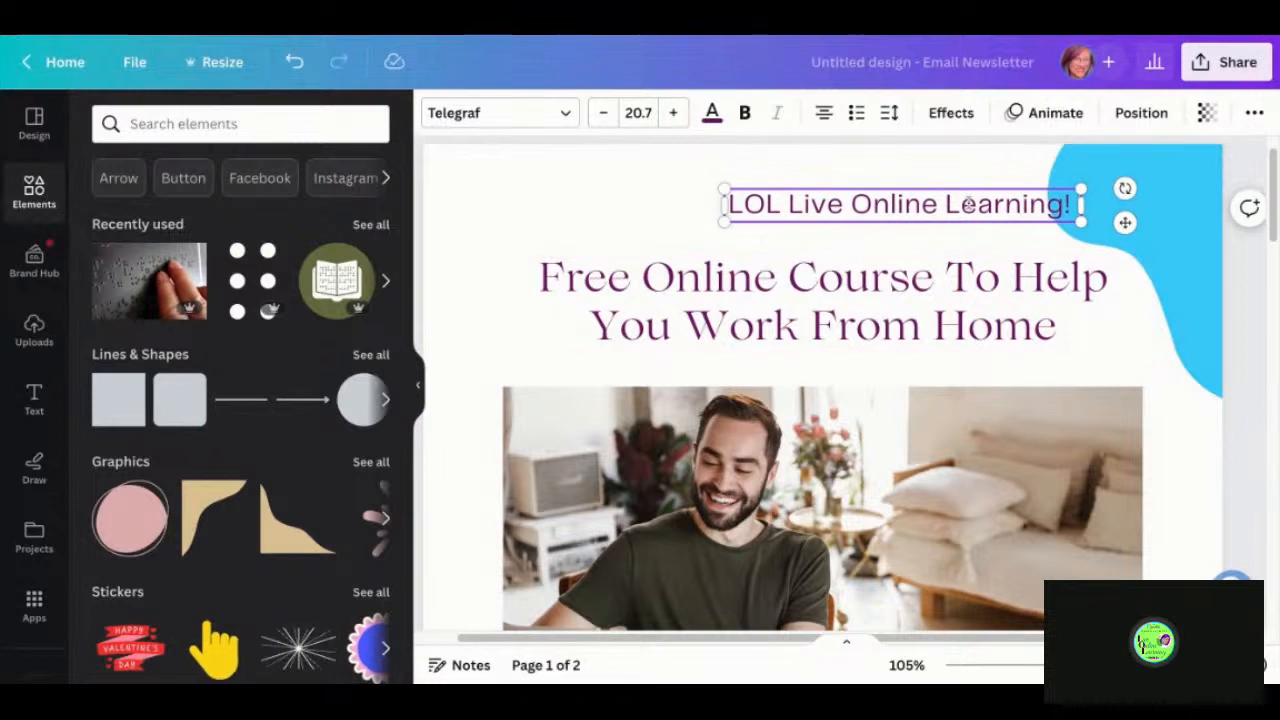
pyautogui.moveTo(924, 230); pyautogui.dragTo(855, 223)
pyautogui.scroll(-3, 855, 223)
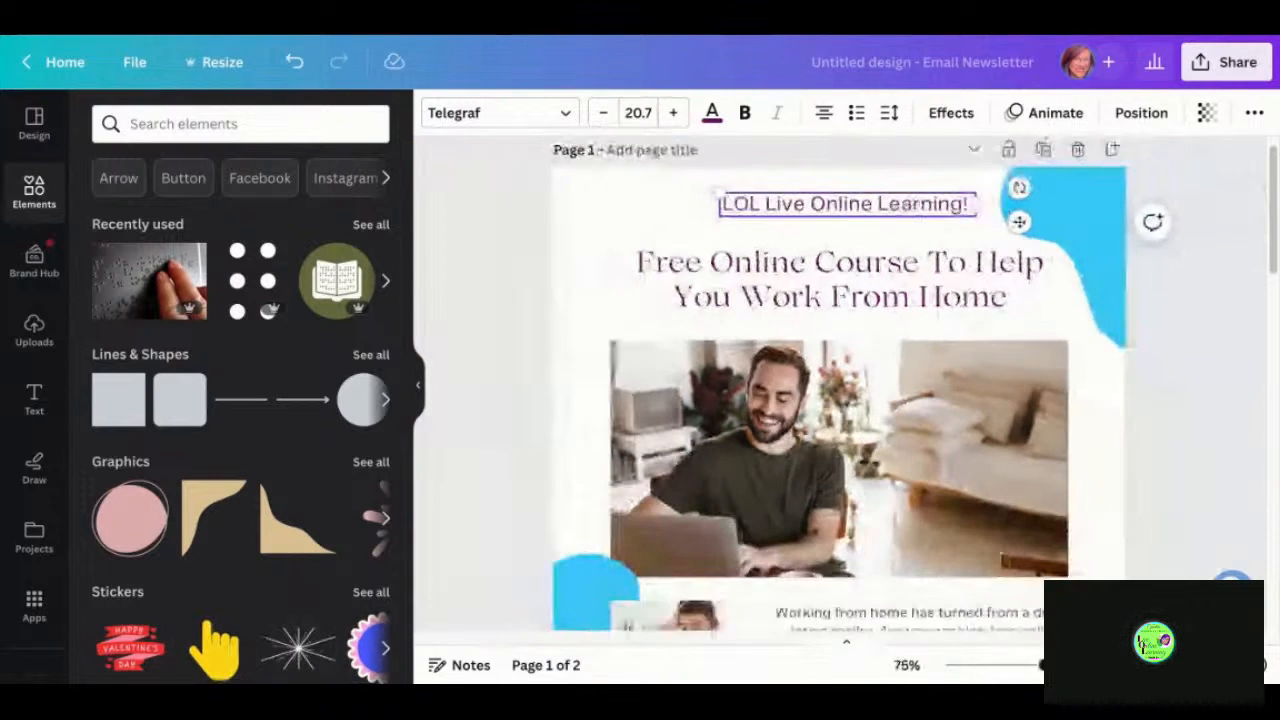
pyautogui.scroll(-2, 855, 223)
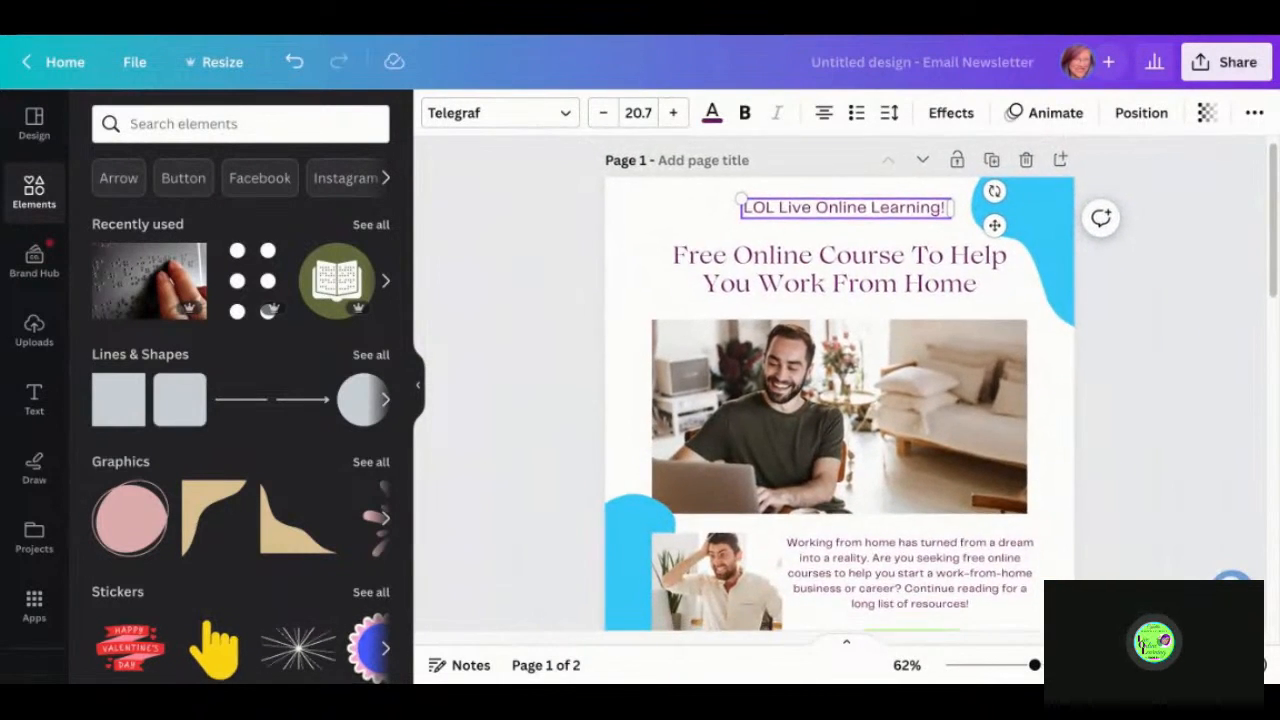
pyautogui.scroll(-2, 843, 210)
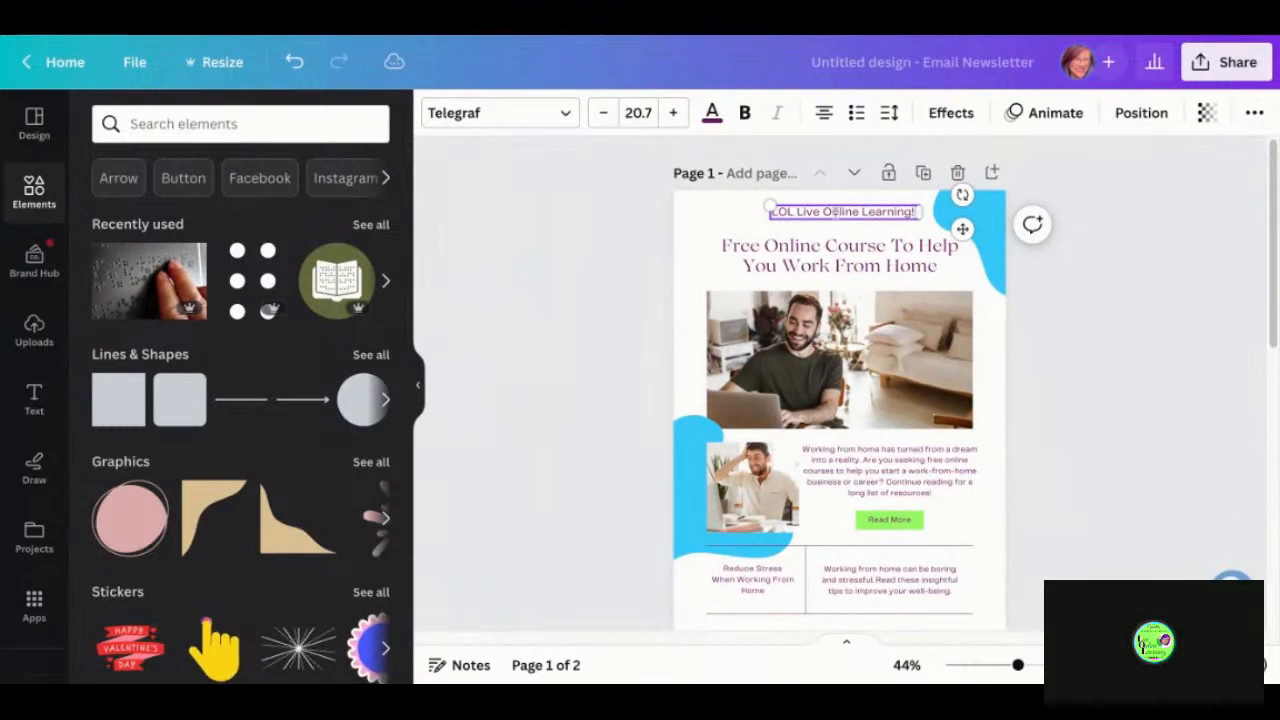
pyautogui.moveTo(842, 224); pyautogui.dragTo(843, 225)
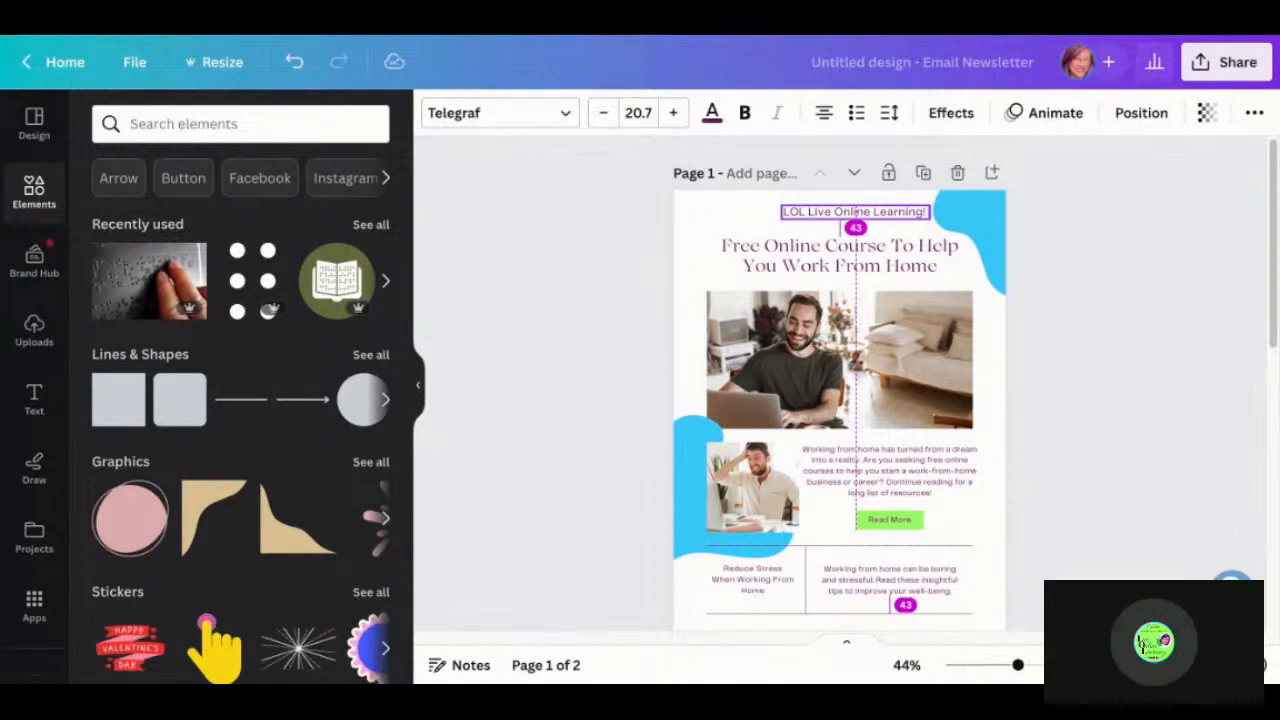
pyautogui.moveTo(843, 225); pyautogui.dragTo(826, 227)
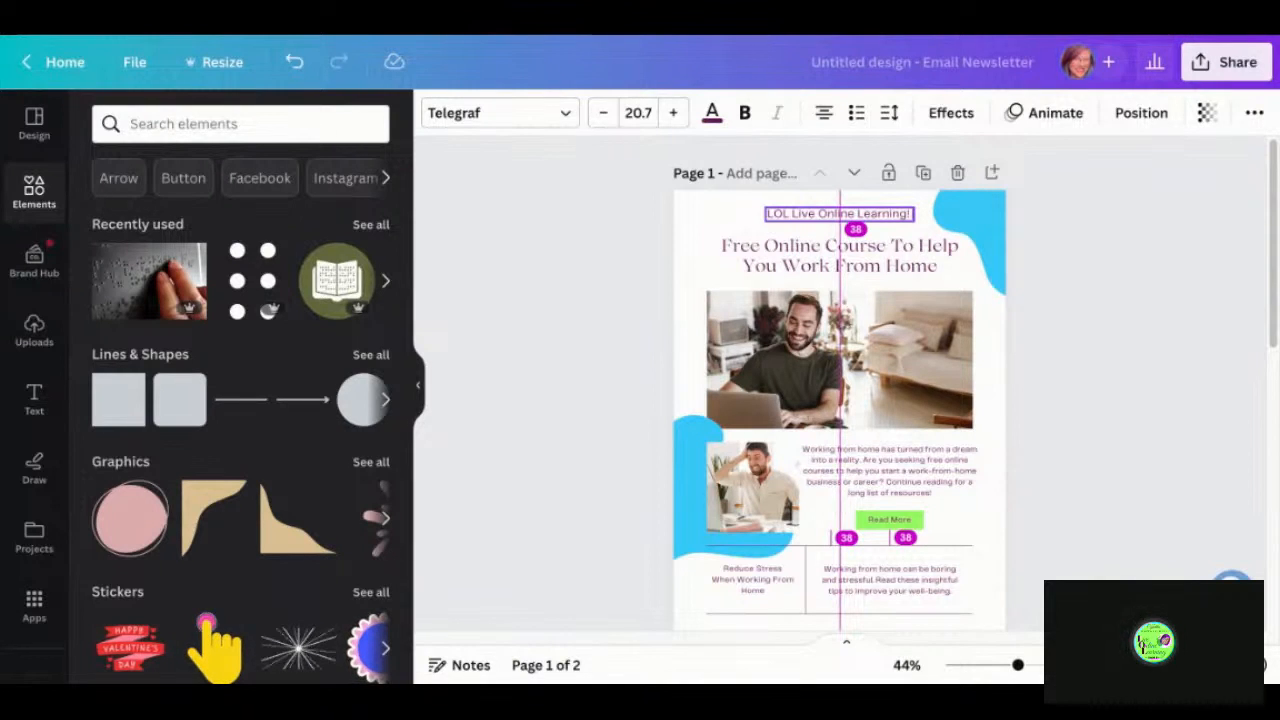
pyautogui.moveTo(826, 227); pyautogui.dragTo(826, 227)
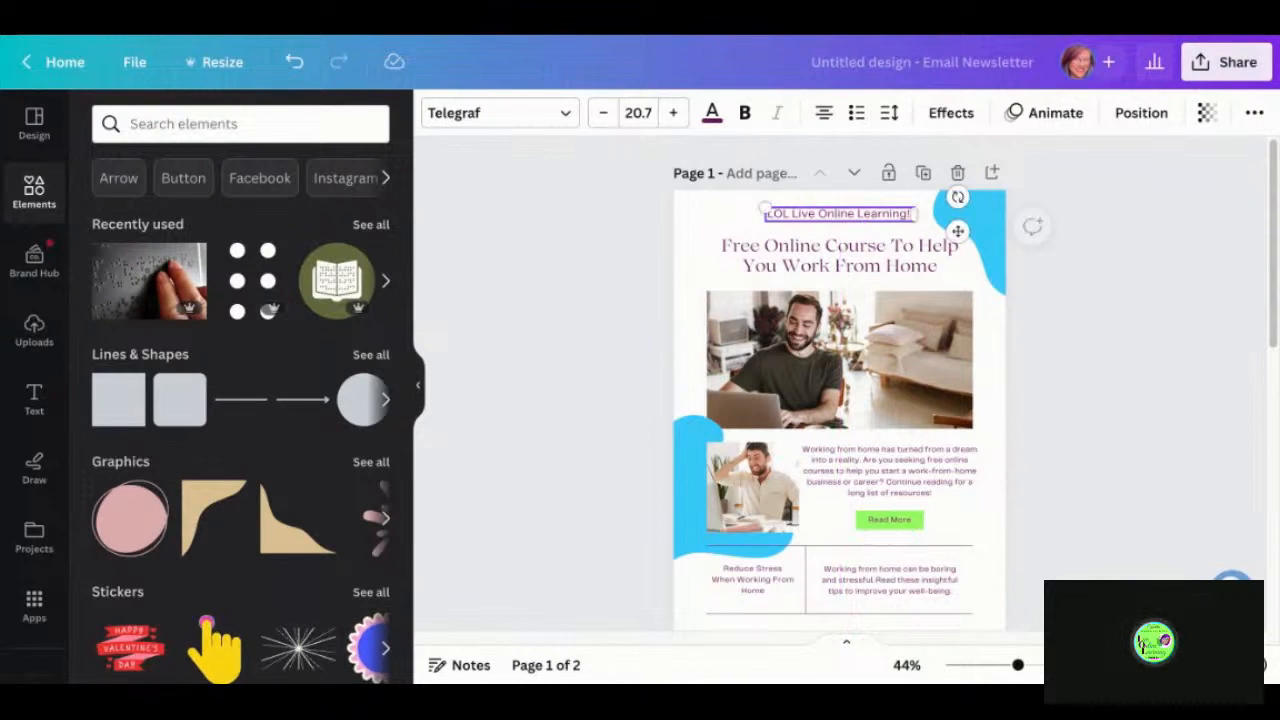
# - Replace page 1's title with "Free Online Demos Every Week! on YouTube & in Clubhouse"
pyautogui.click(868, 252)
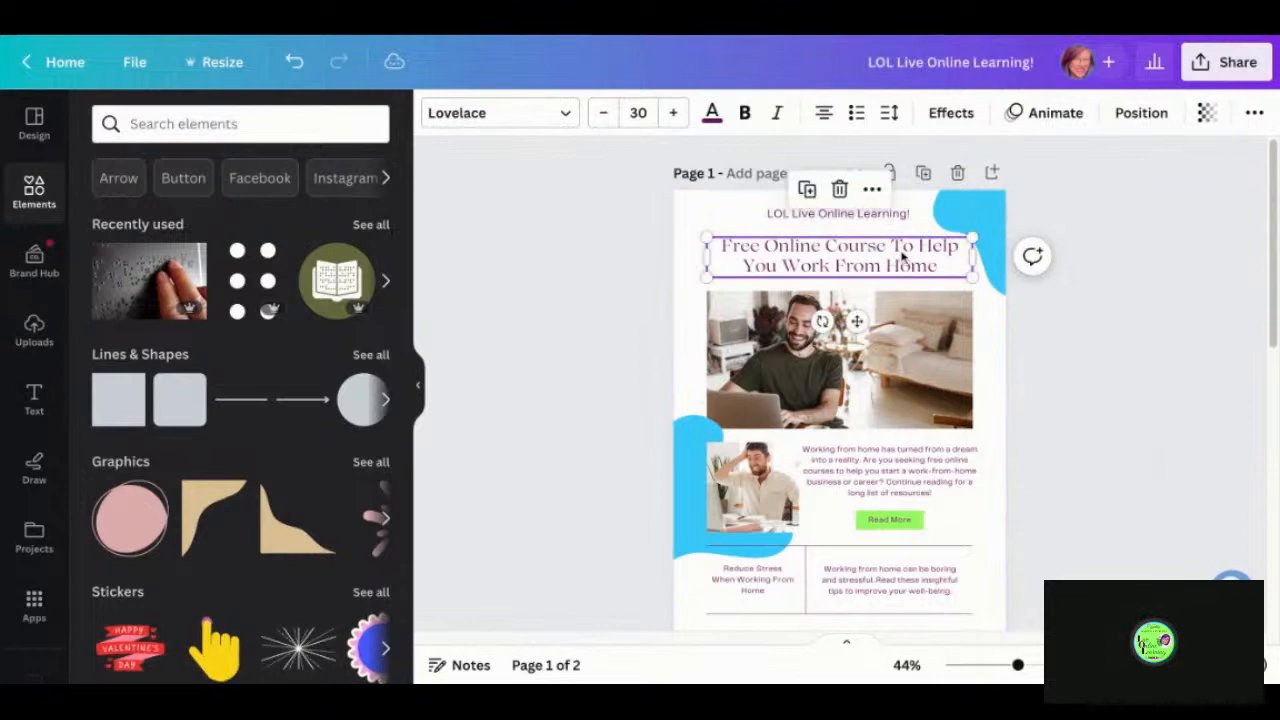
pyautogui.click(900, 257)
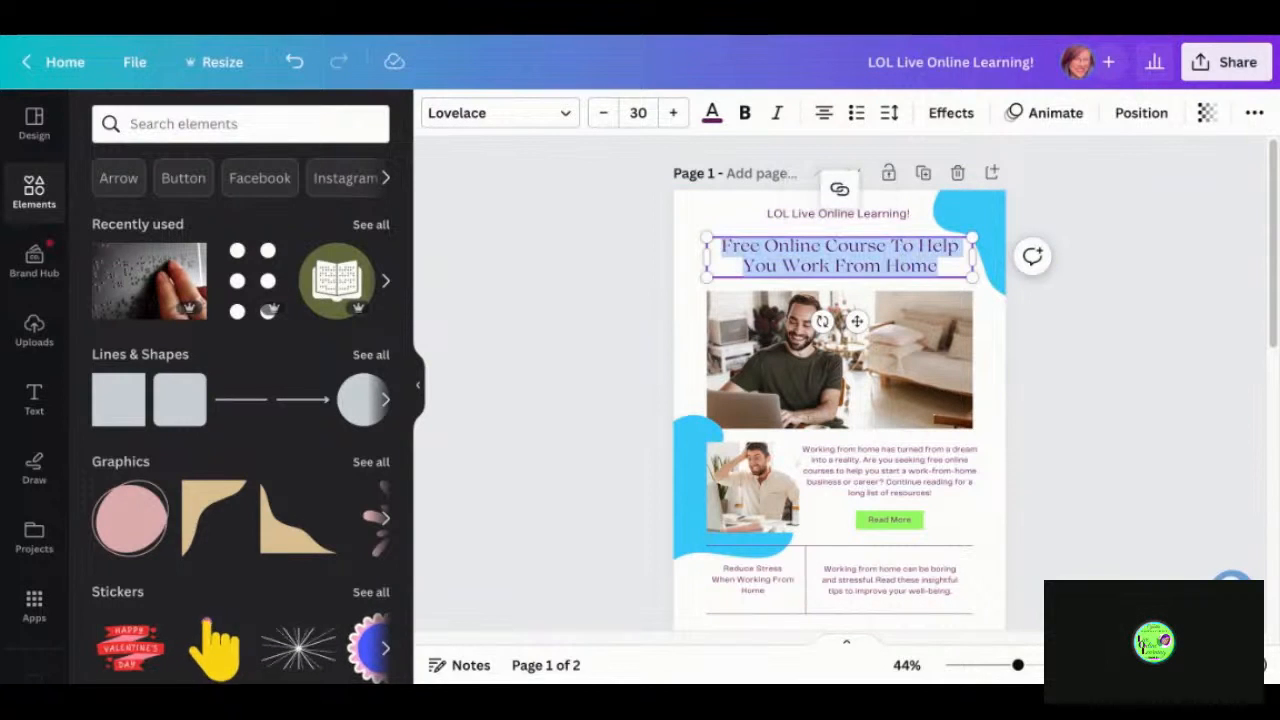
pyautogui.press('BackSpace')
pyautogui.write('Free O')
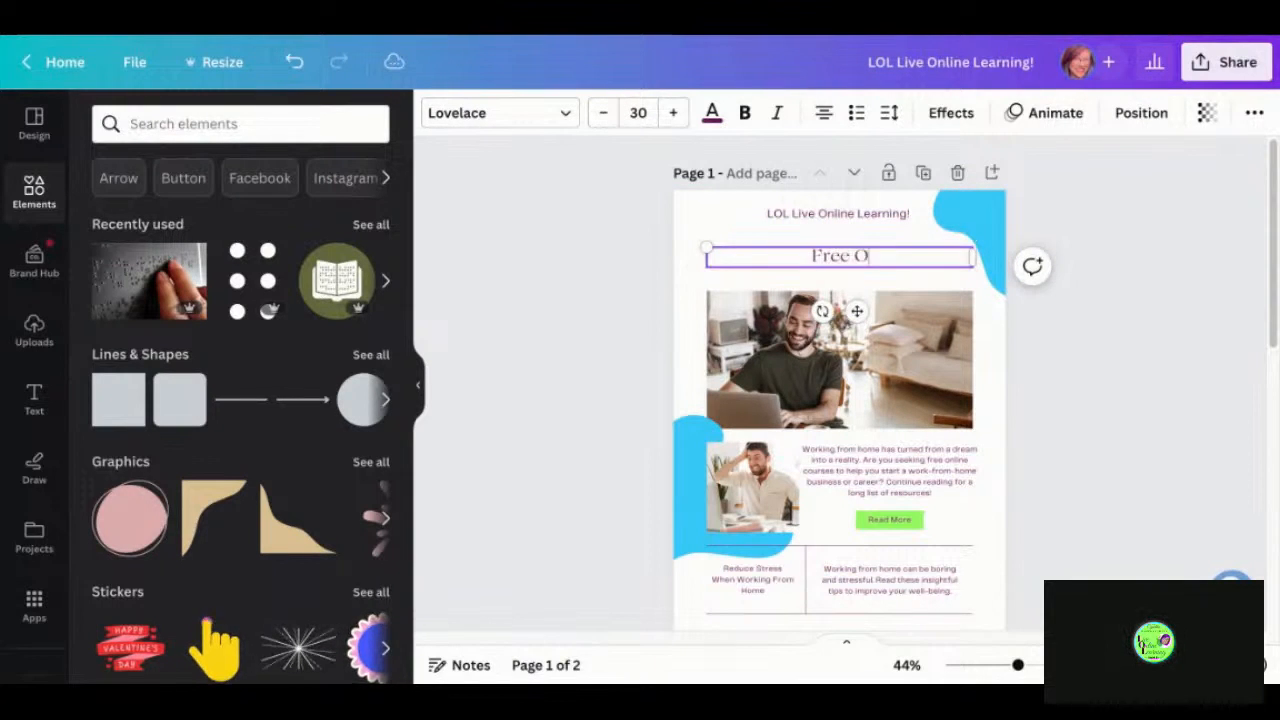
pyautogui.write('nline Demos Every Week!')
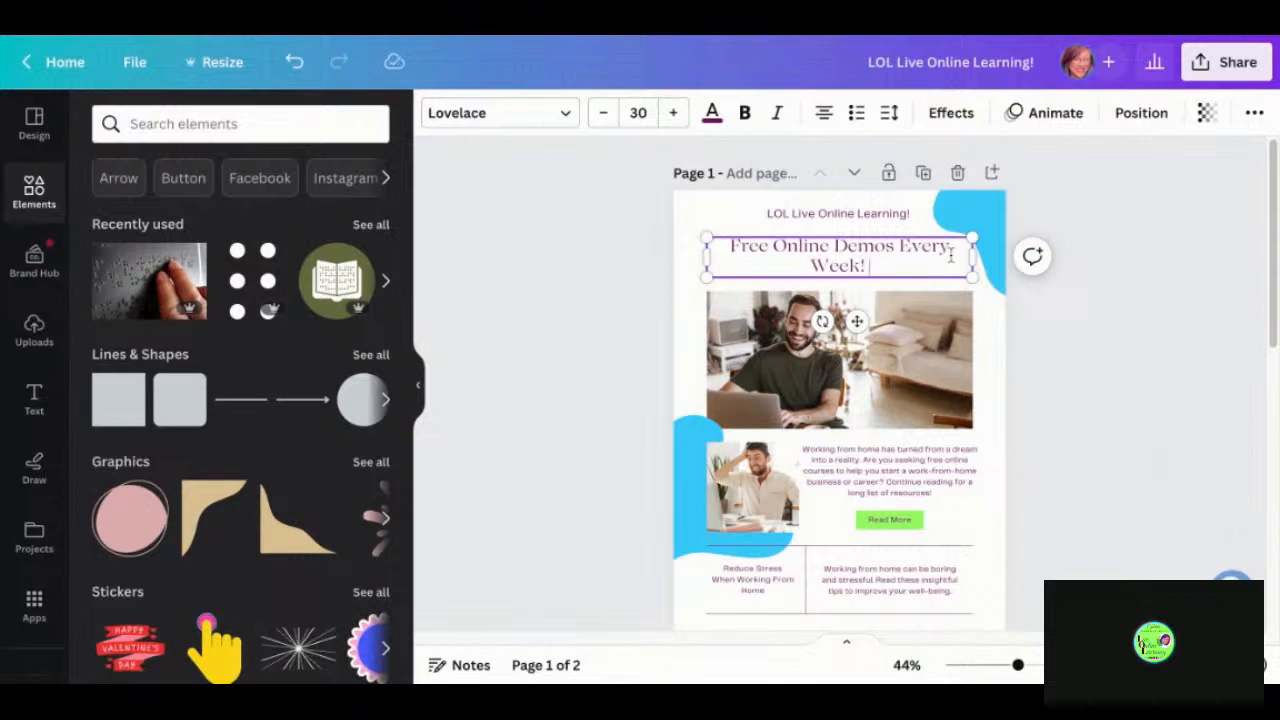
pyautogui.write(' on You')
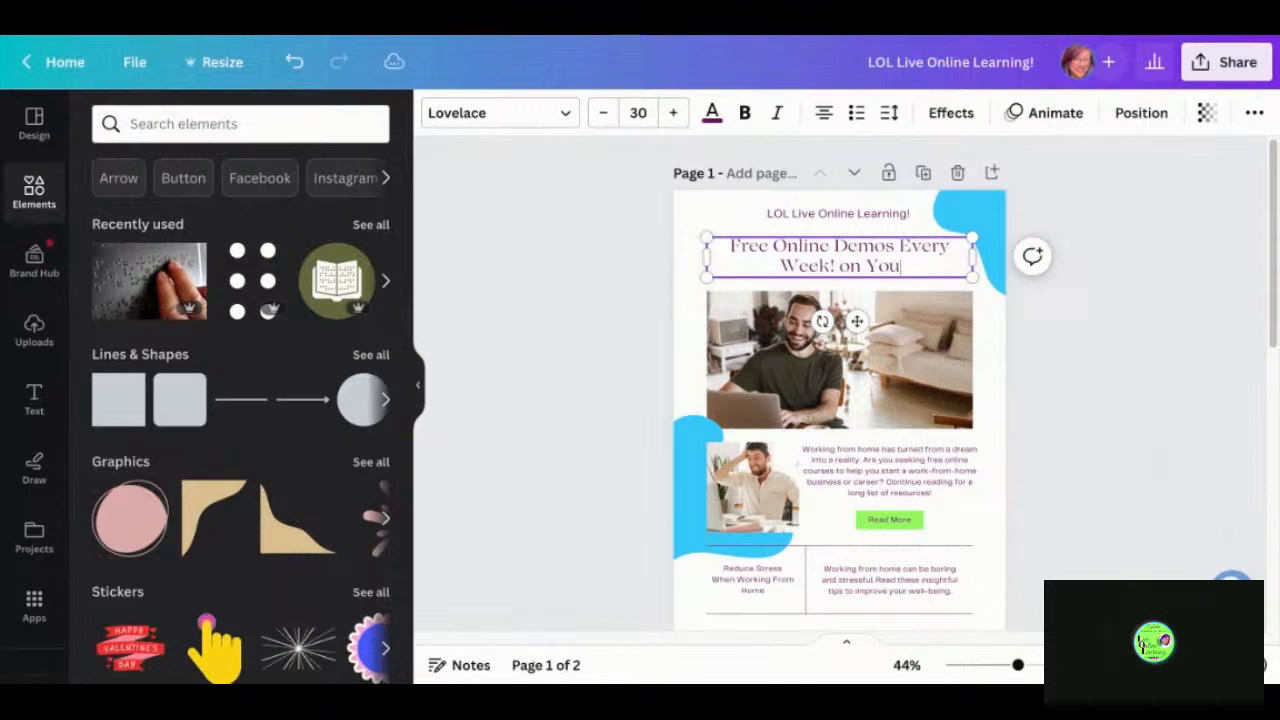
pyautogui.write('Tube and')
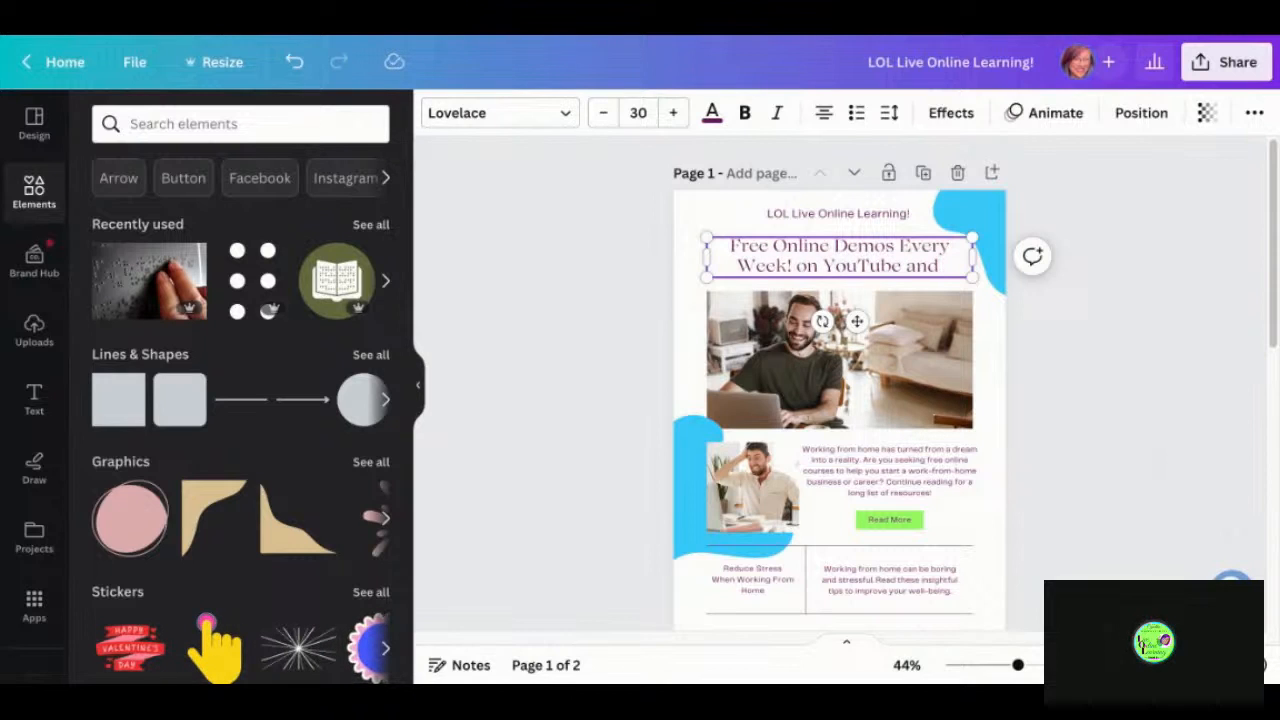
pyautogui.write(' In')
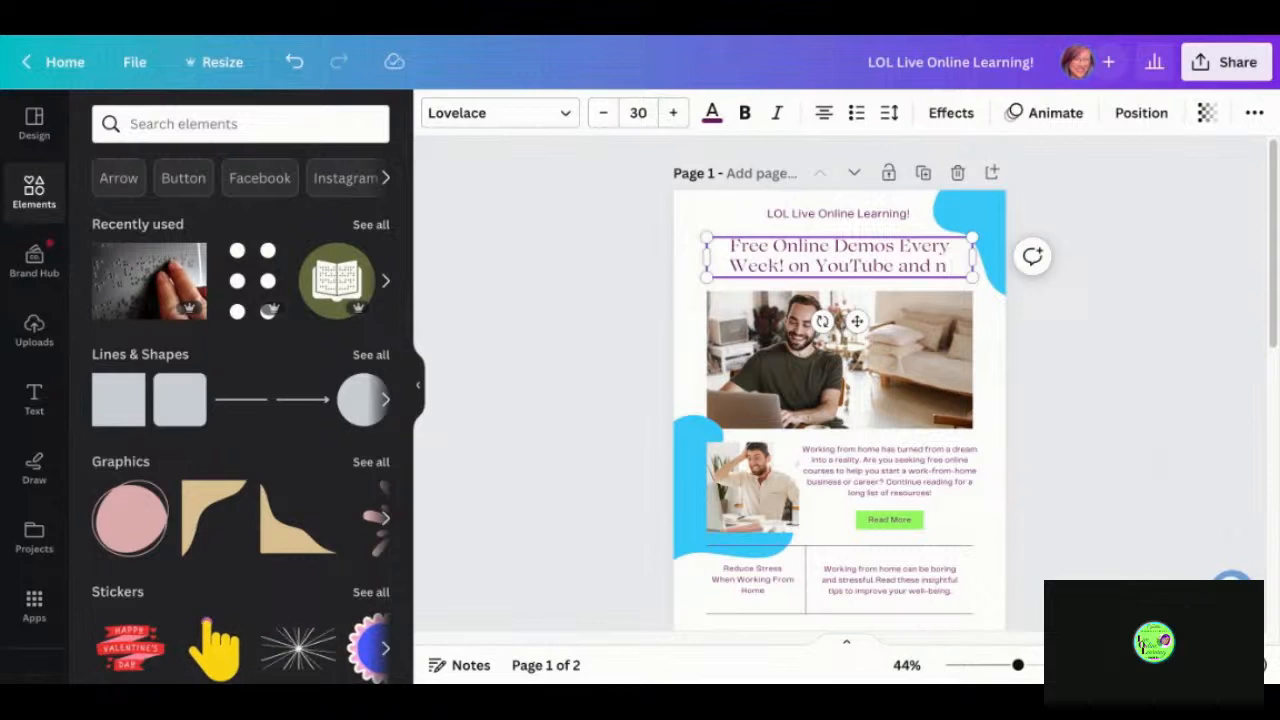
pyautogui.press('BackSpace')
pyautogui.press('BackSpace')
pyautogui.press('BackSpace')
pyautogui.press('BackSpace')
pyautogui.press('BackSpace')
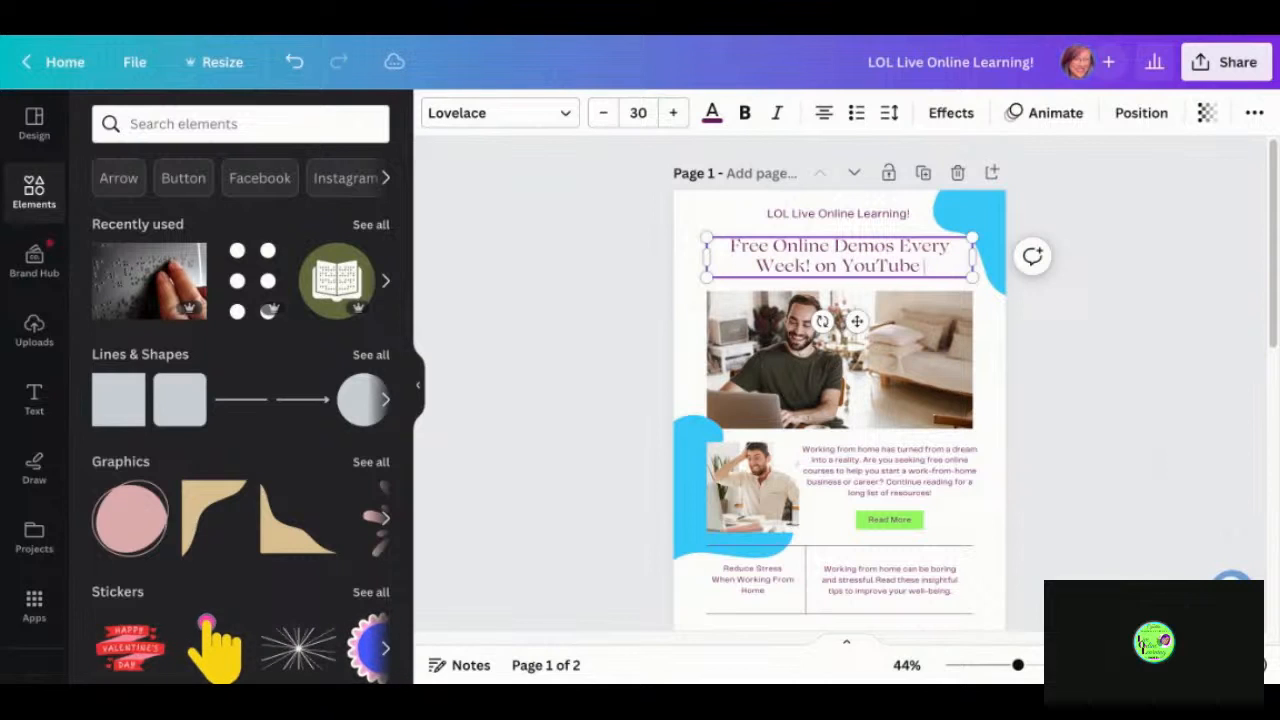
pyautogui.write('&')
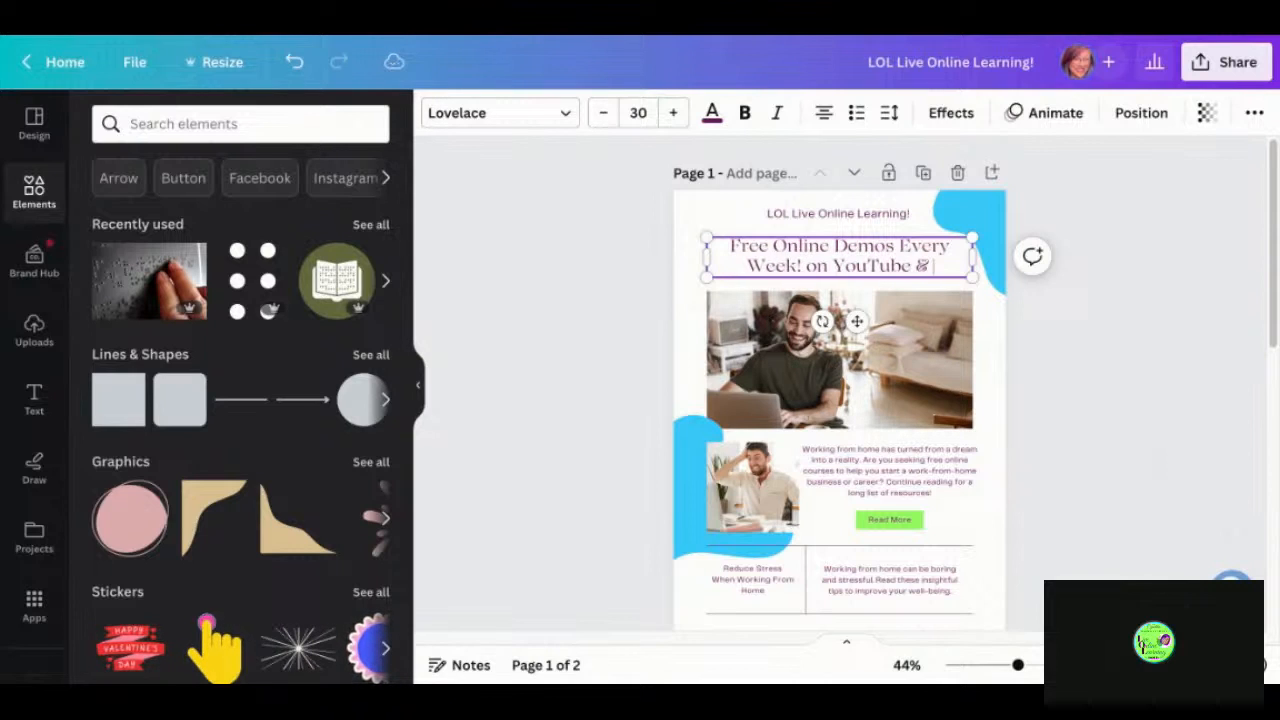
pyautogui.write(' in Clubhouse')
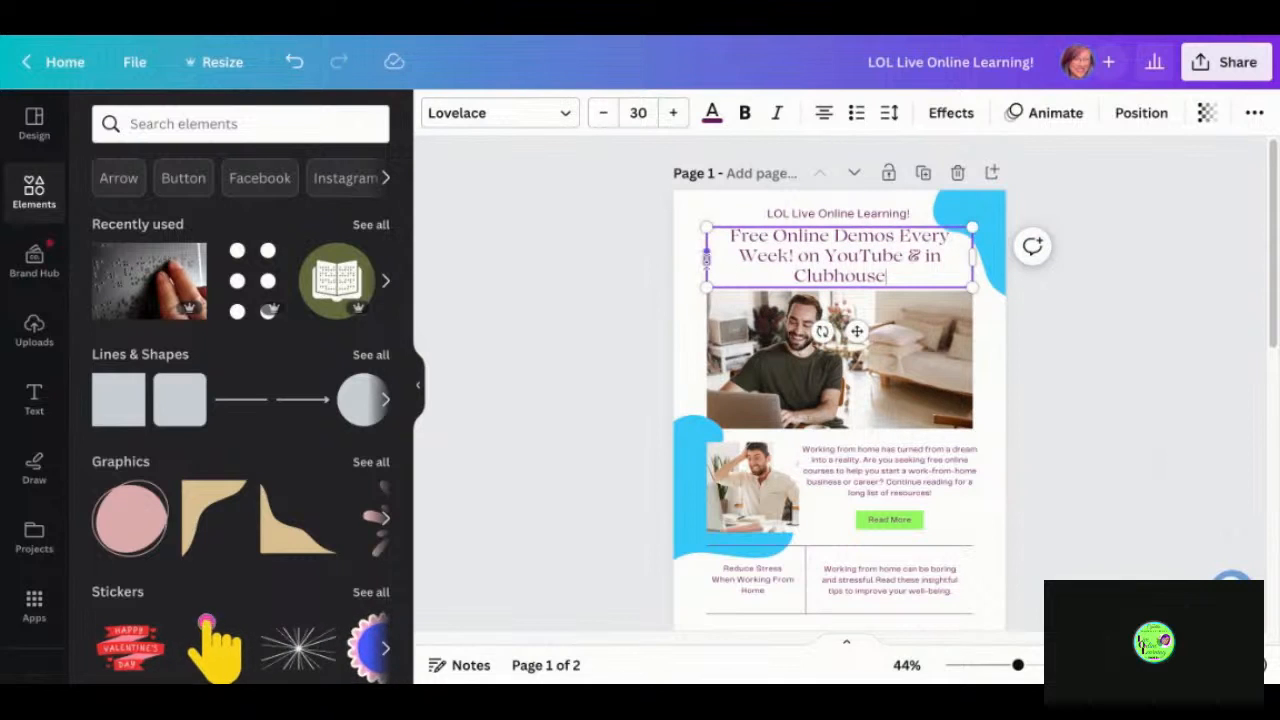
pyautogui.moveTo(706, 258); pyautogui.dragTo(690, 258)
pyautogui.moveTo(800, 279); pyautogui.dragTo(813, 275)
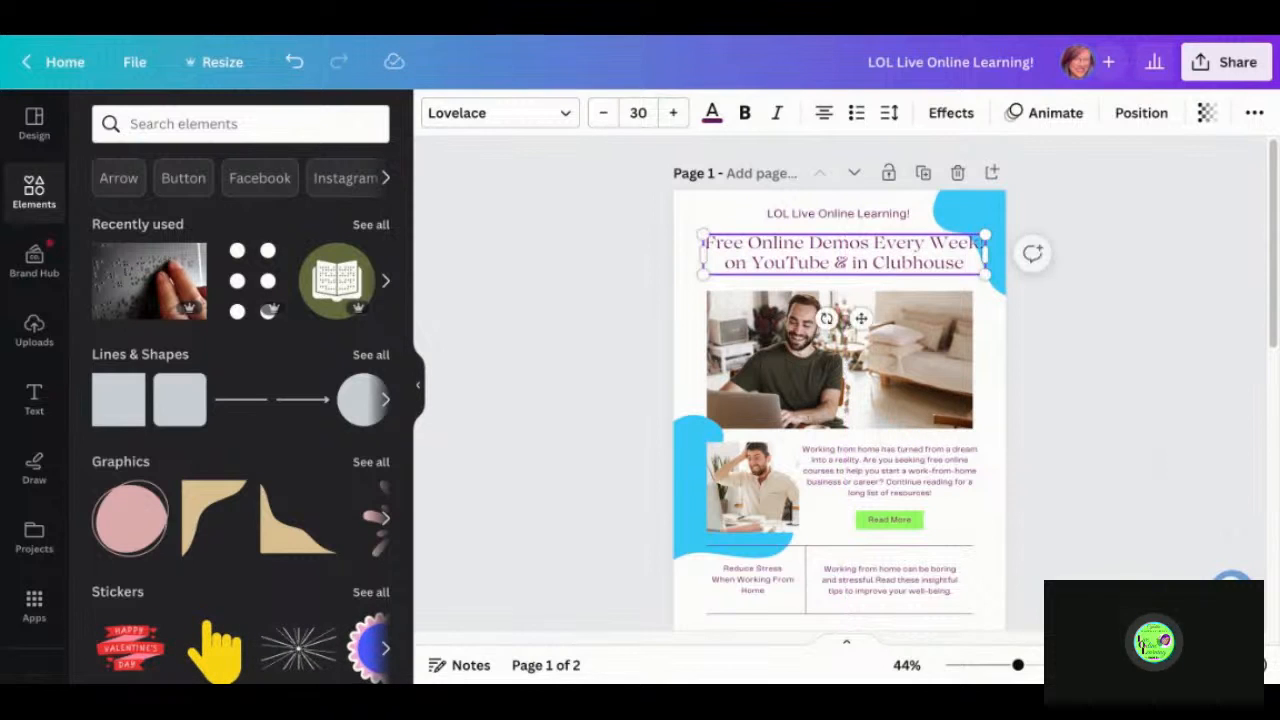
pyautogui.click(1142, 113)
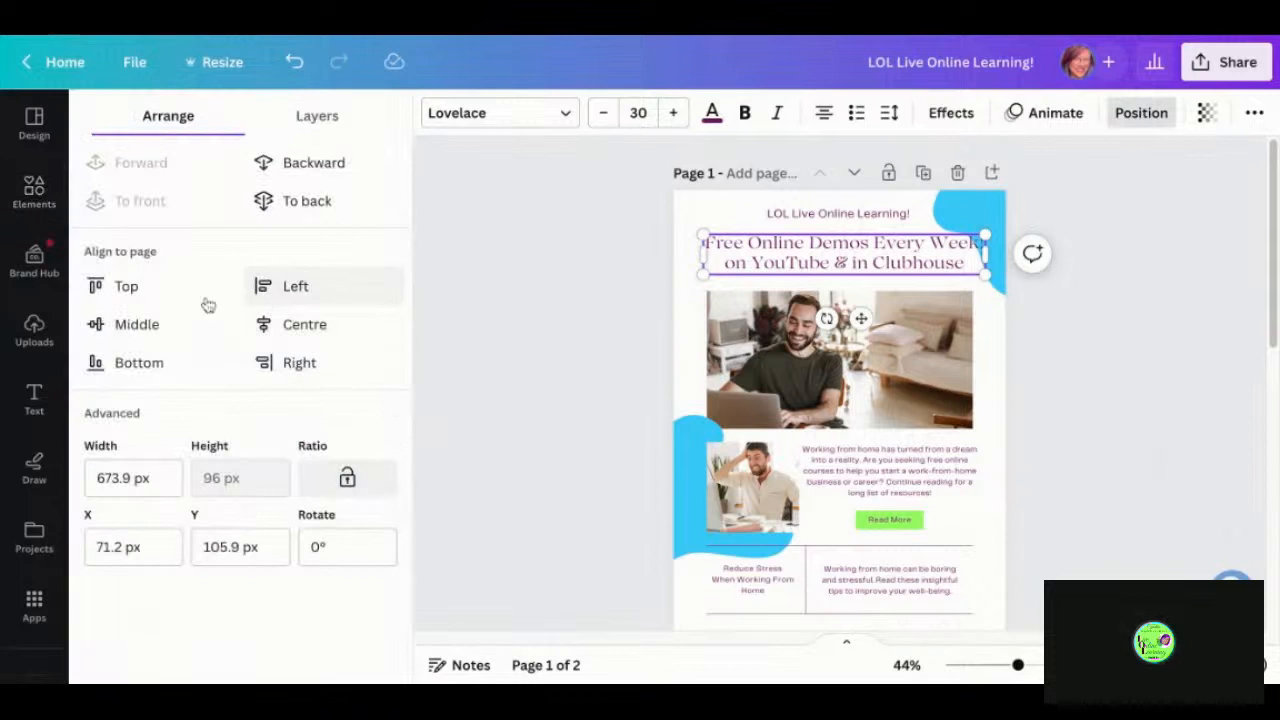
pyautogui.click(127, 326)
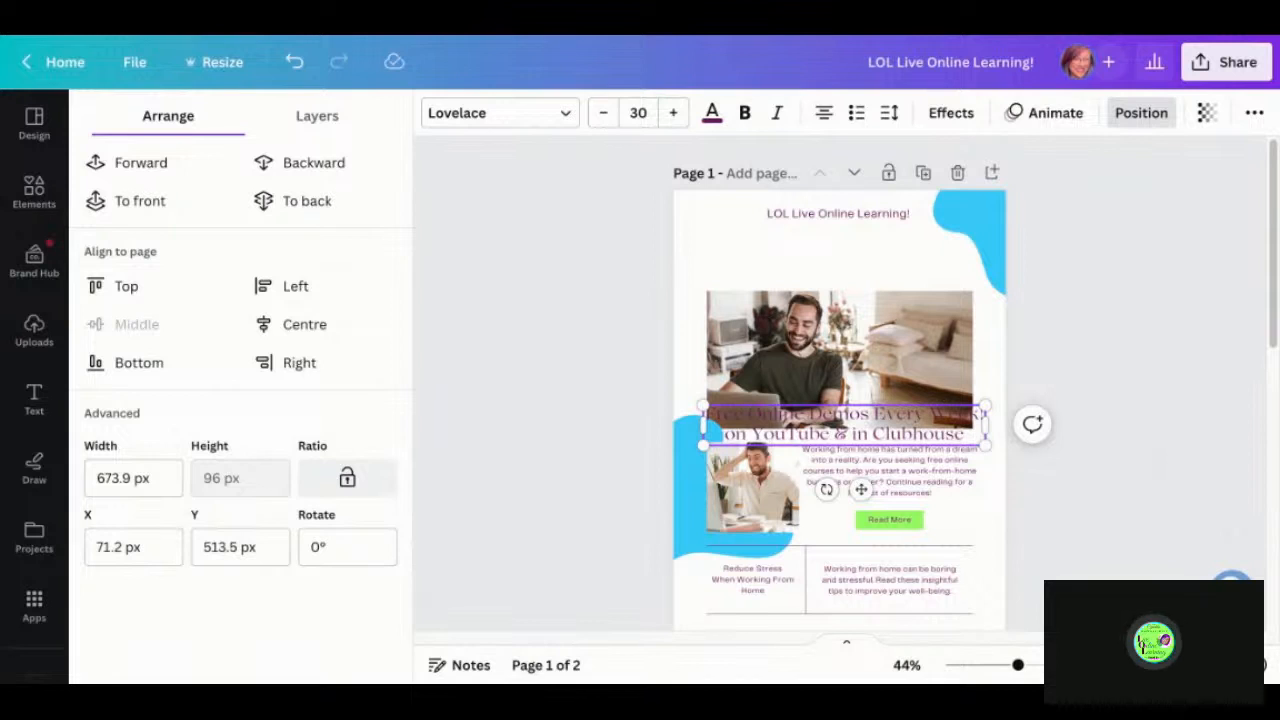
pyautogui.hotkey('ctrl', 'z')
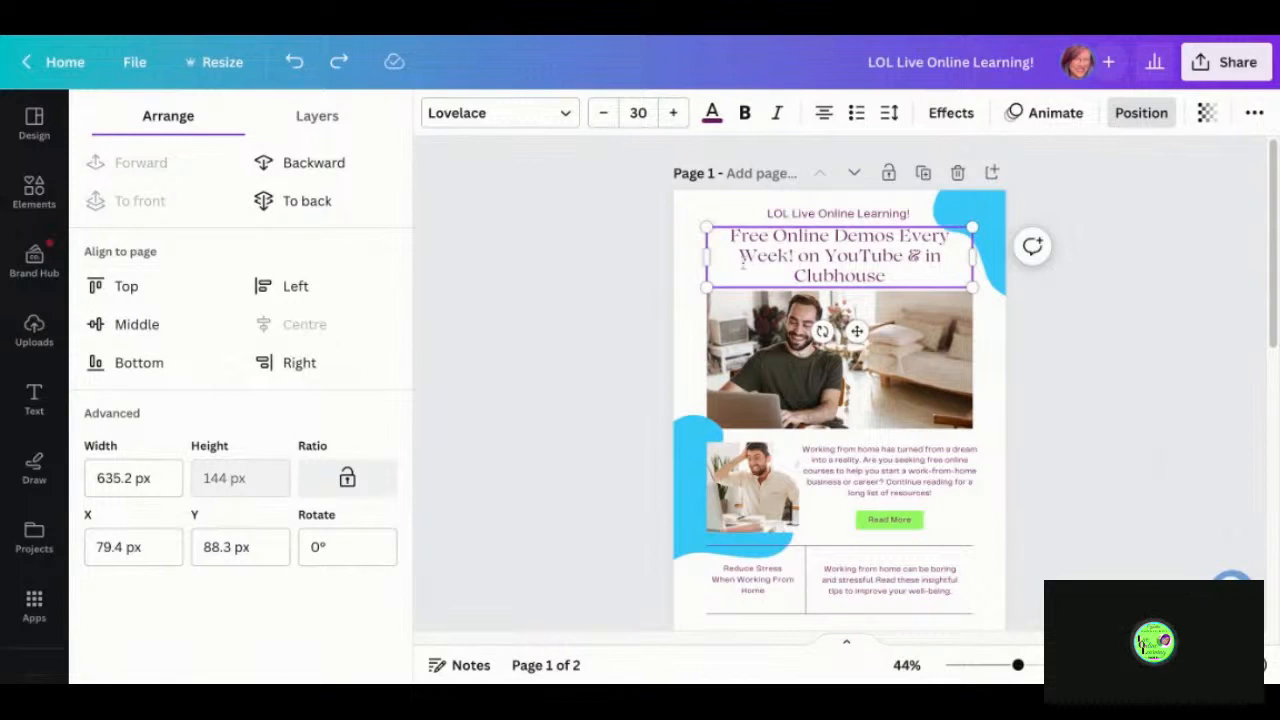
# - Widen page 1's title box to about 673.9 px so the text fits on two lines, and centre it horizontally on the page
pyautogui.moveTo(701, 258); pyautogui.dragTo(688, 258)
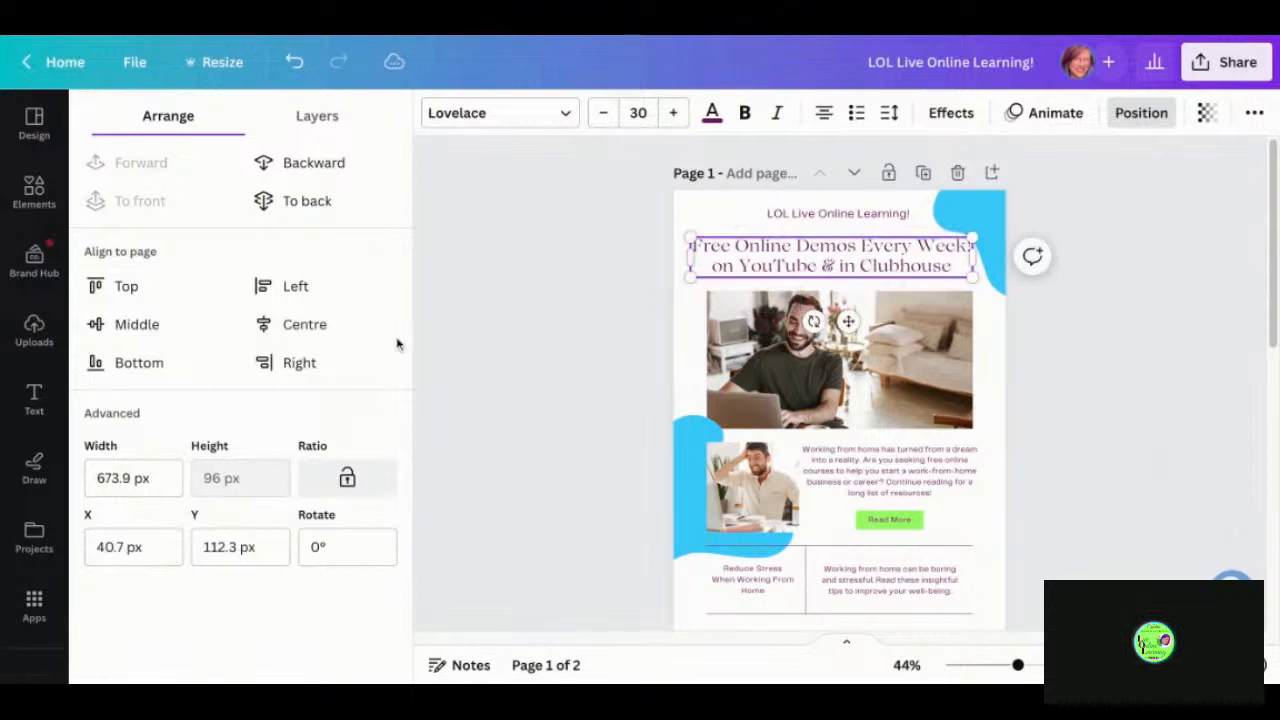
pyautogui.click(314, 324)
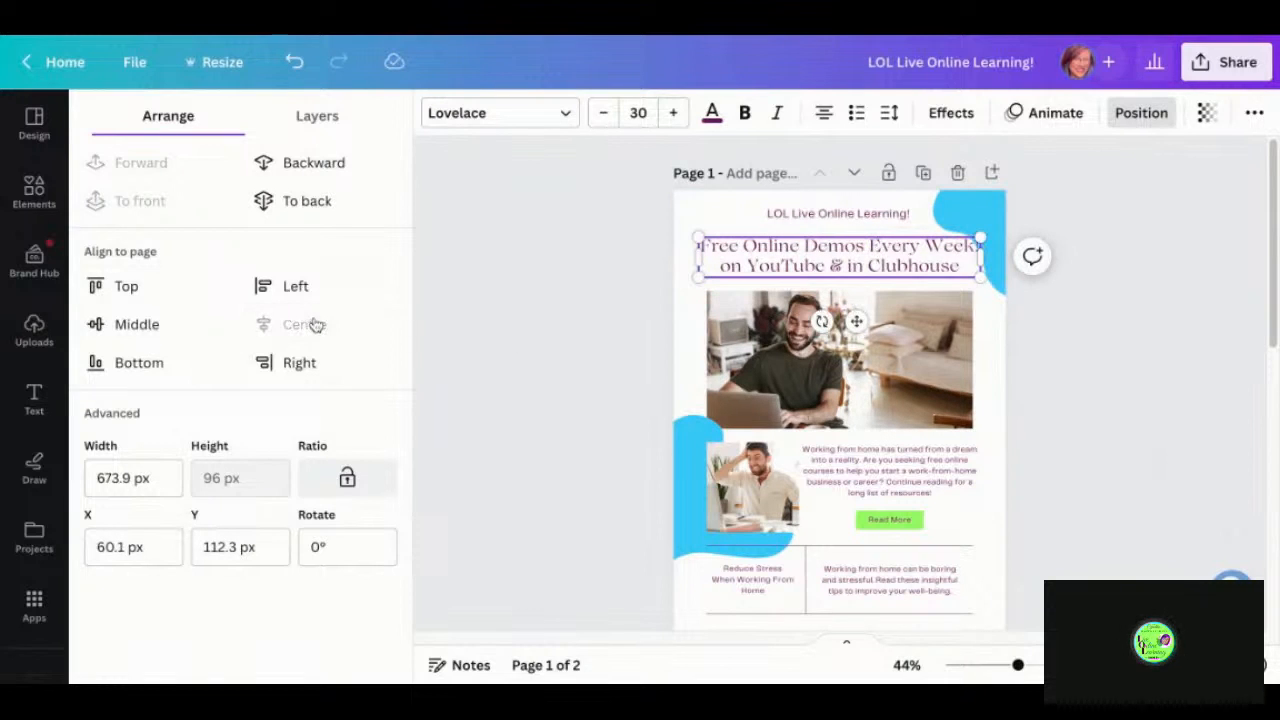
pyautogui.click(1138, 426)
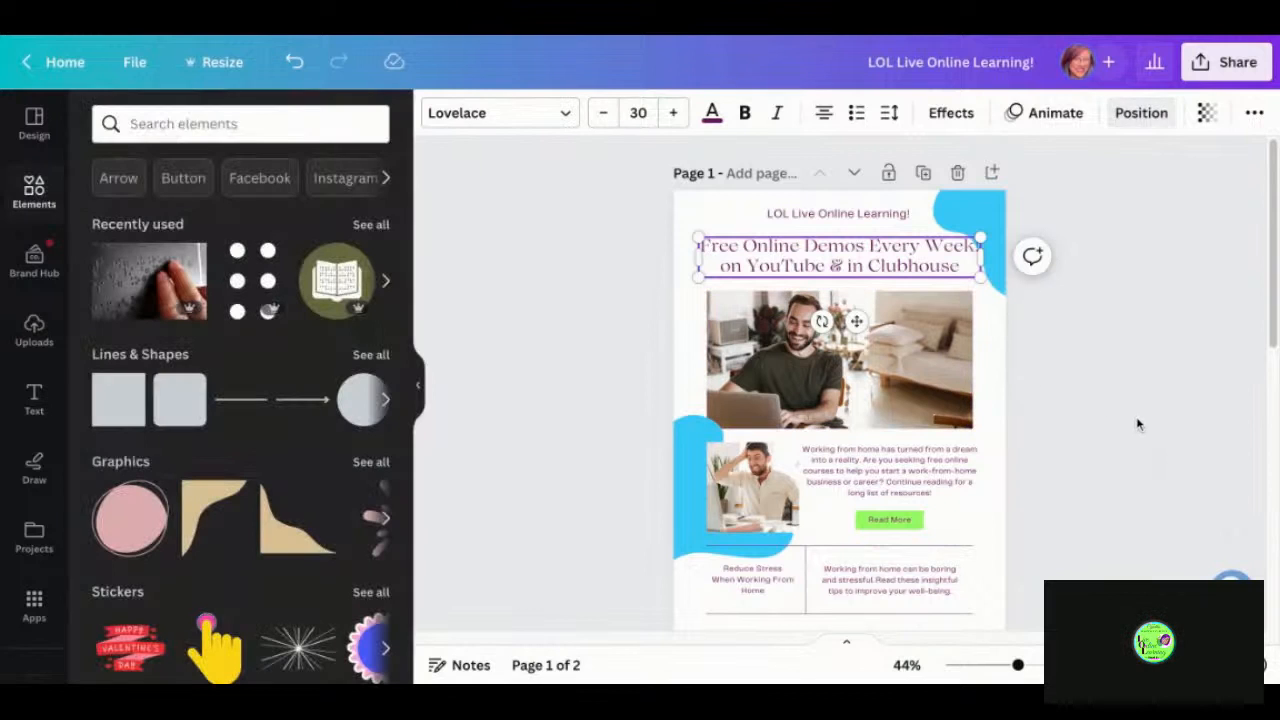
pyautogui.click(1138, 453)
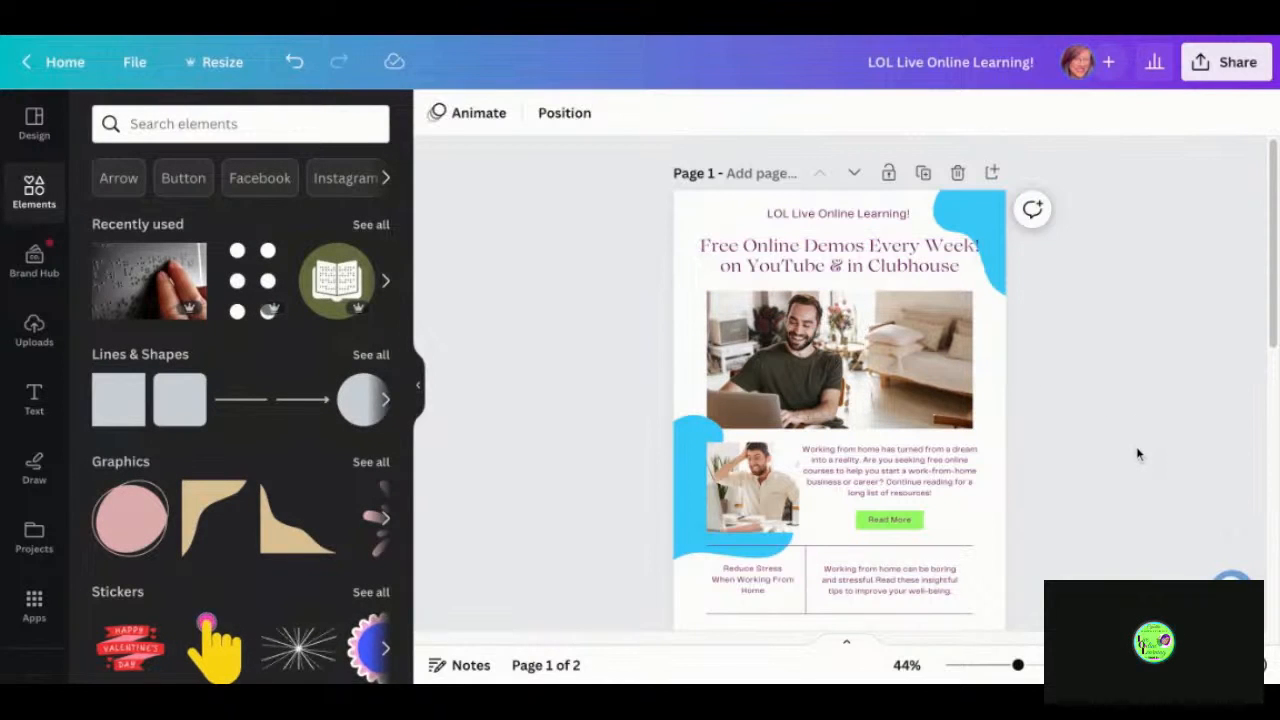
# - Search the photo library for "online learning" to find a replacement for page 1's large photo
pyautogui.click(820, 352)
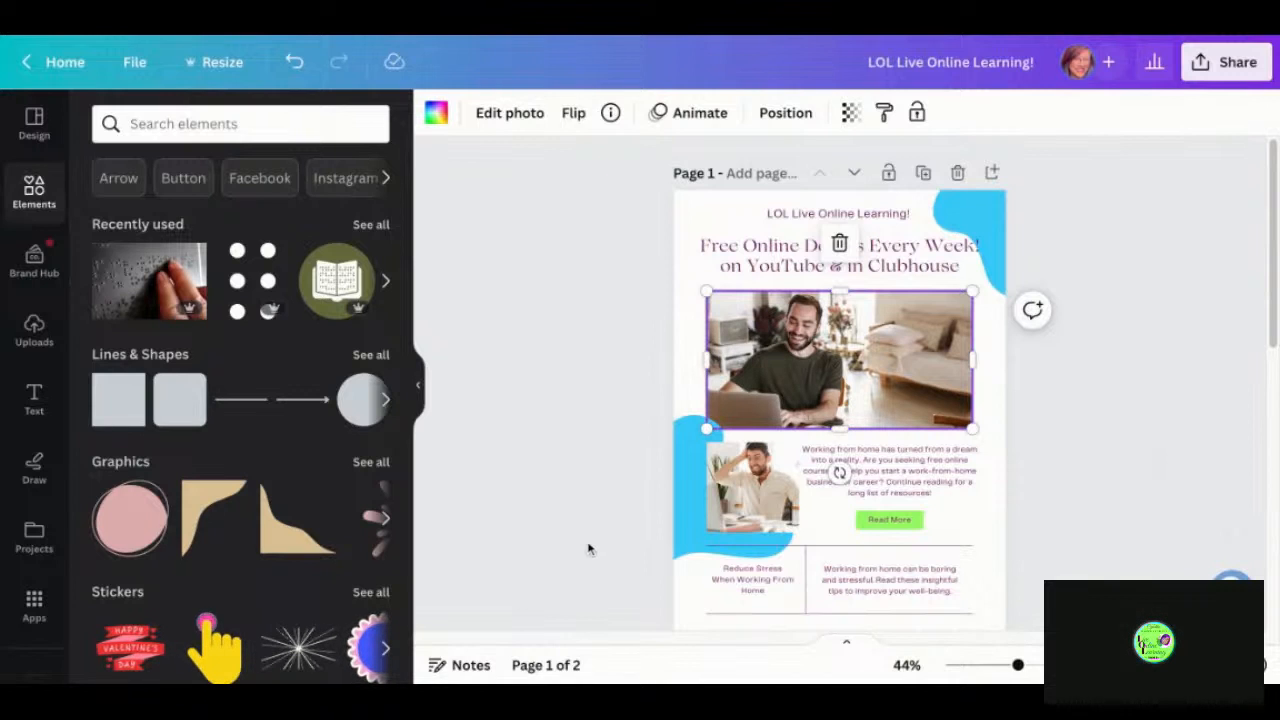
pyautogui.scroll(-2, 588, 550)
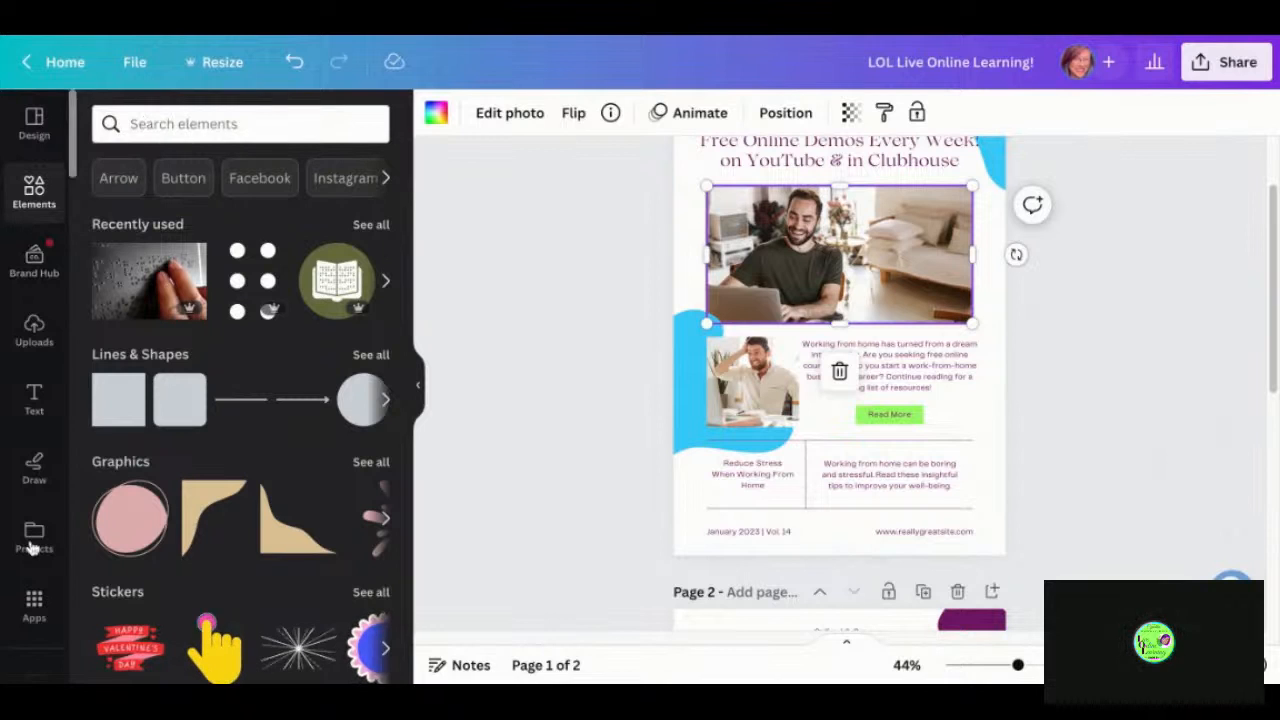
pyautogui.scroll(-1, 34, 545)
pyautogui.scroll(-4, 34, 548)
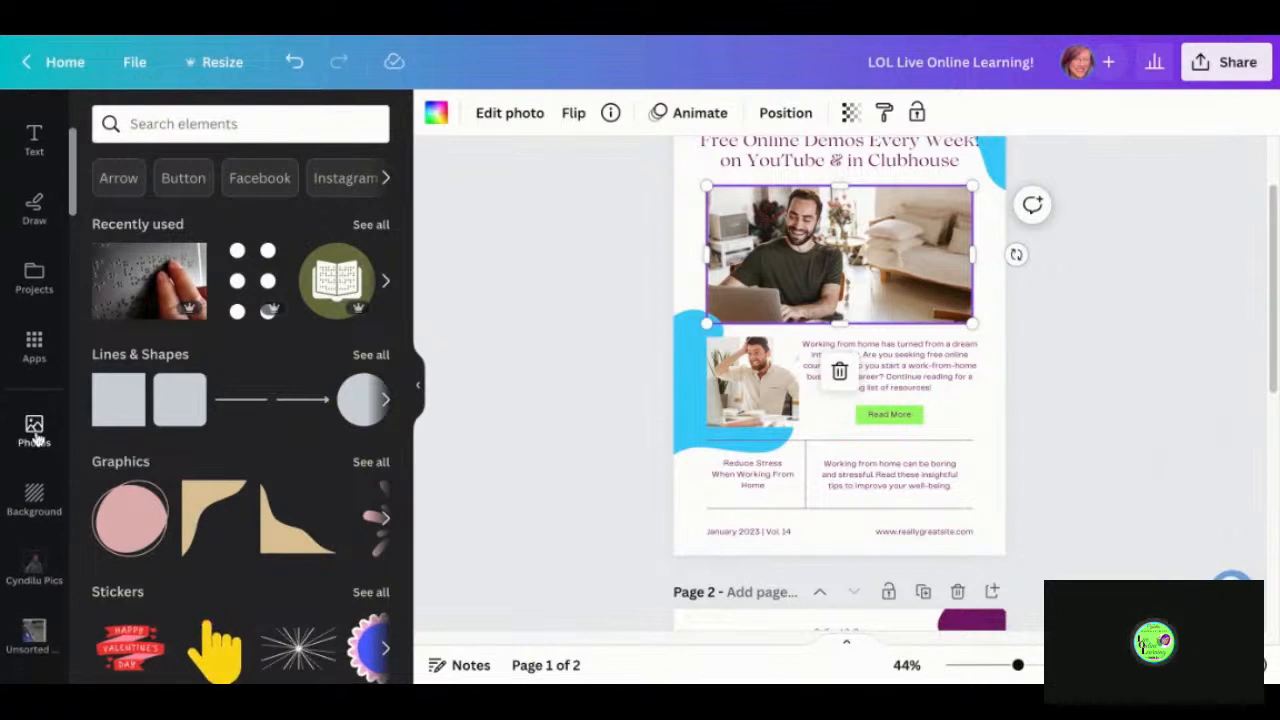
pyautogui.click(34, 428)
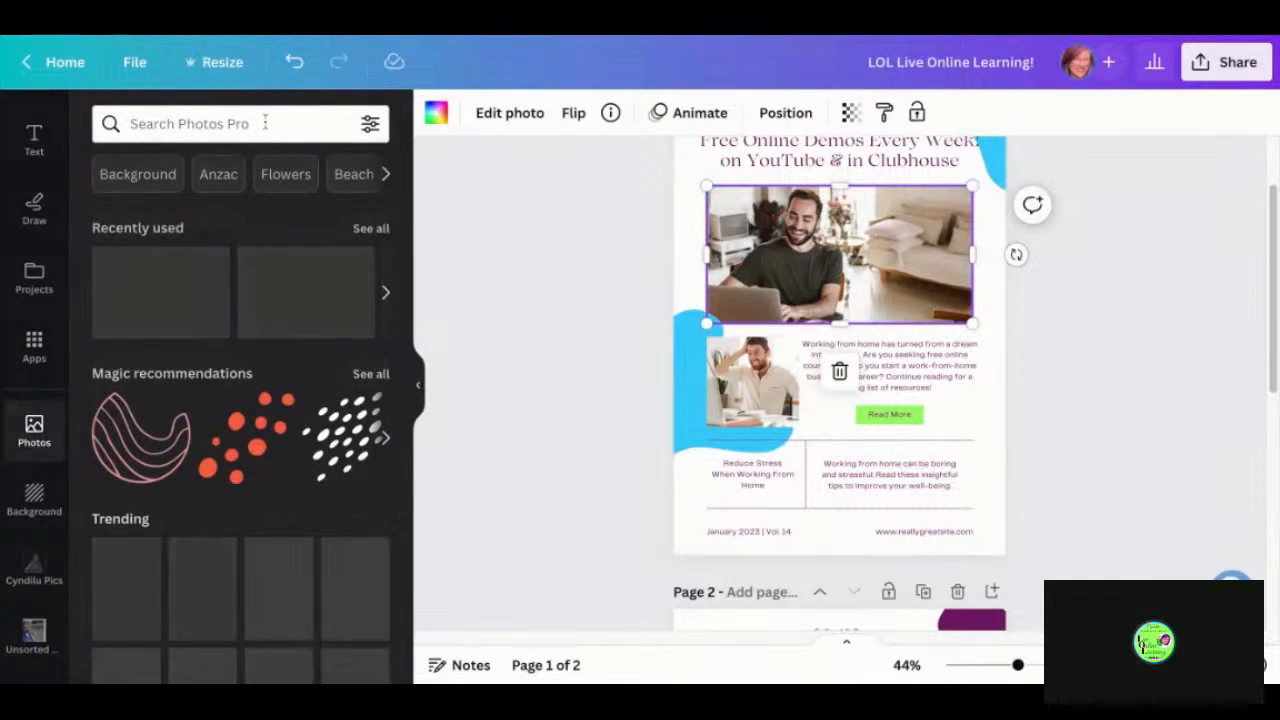
pyautogui.click(265, 123)
pyautogui.write('Onl')
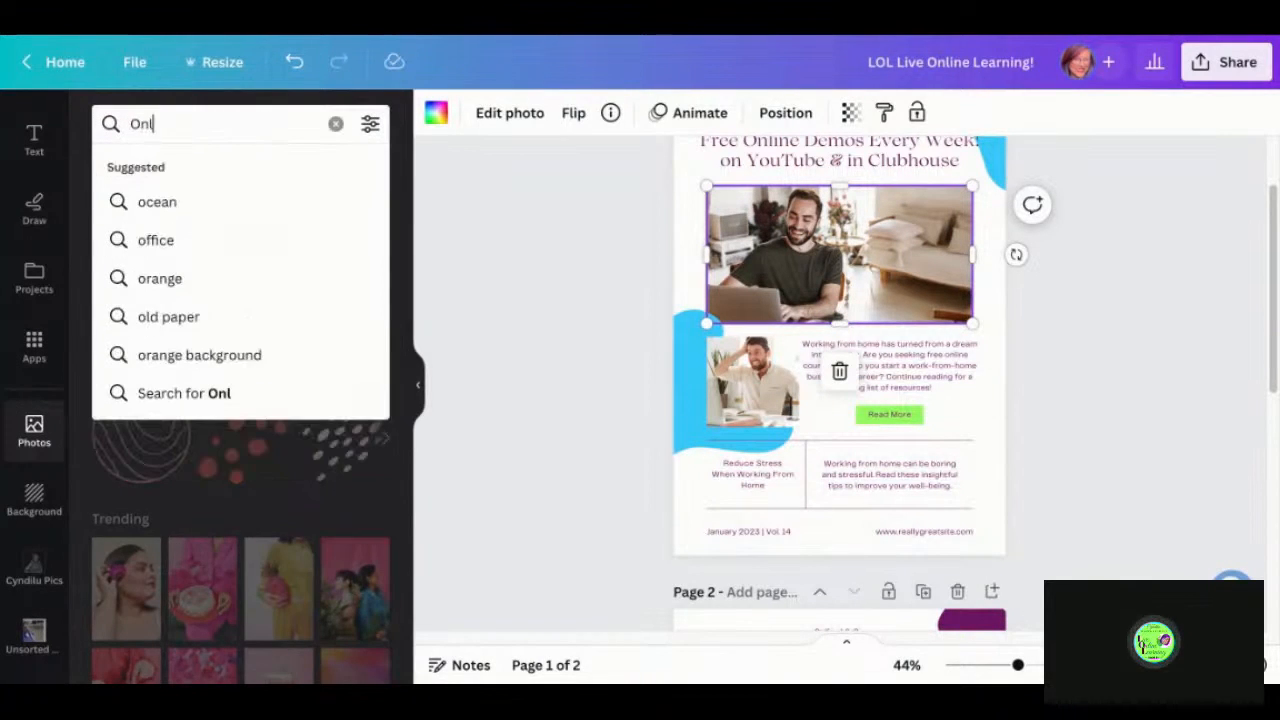
pyautogui.write('ine Learning')
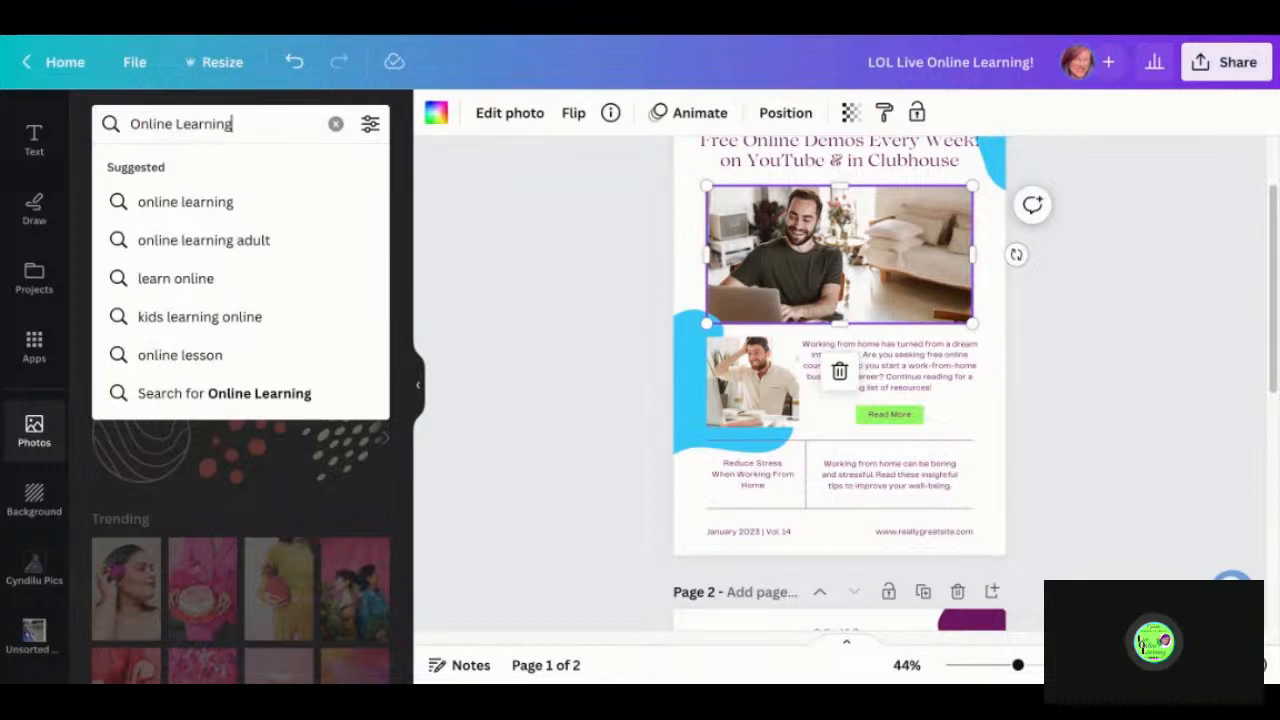
pyautogui.click(248, 201)
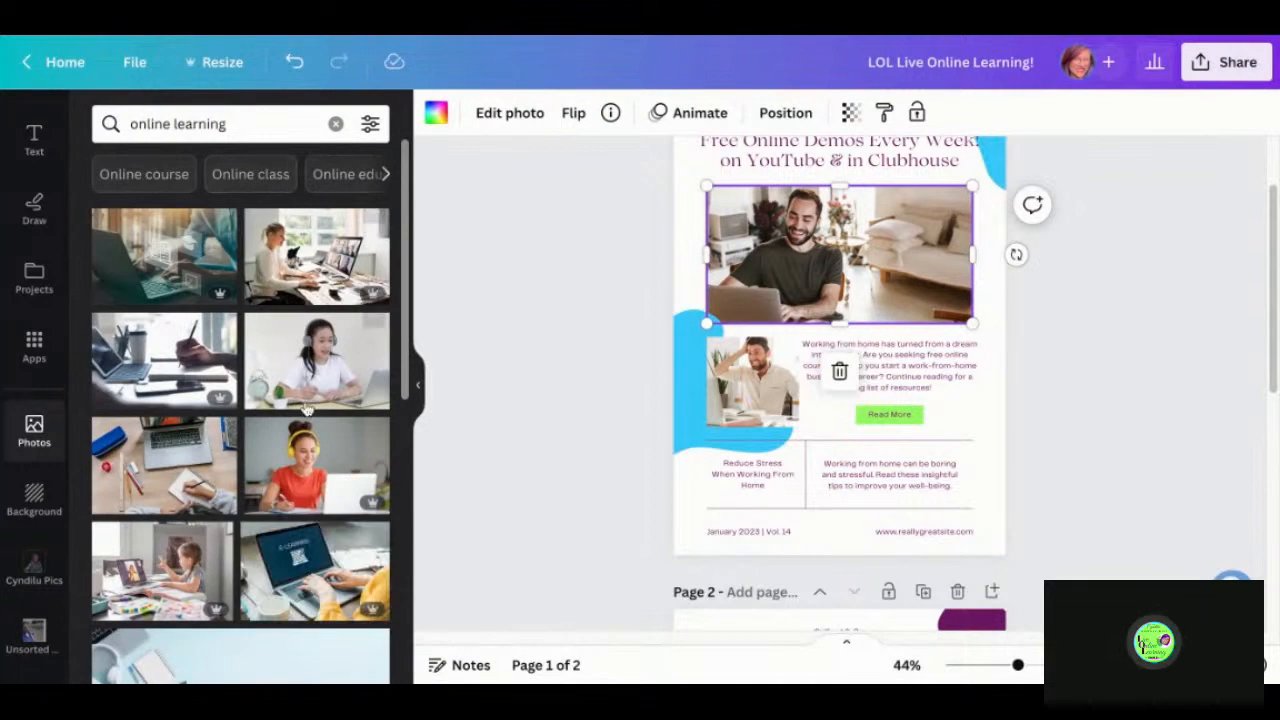
# - Replace page 1's large photo with the picture of a young girl at a desk on a laptop video call
pyautogui.scroll(-4, 322, 481)
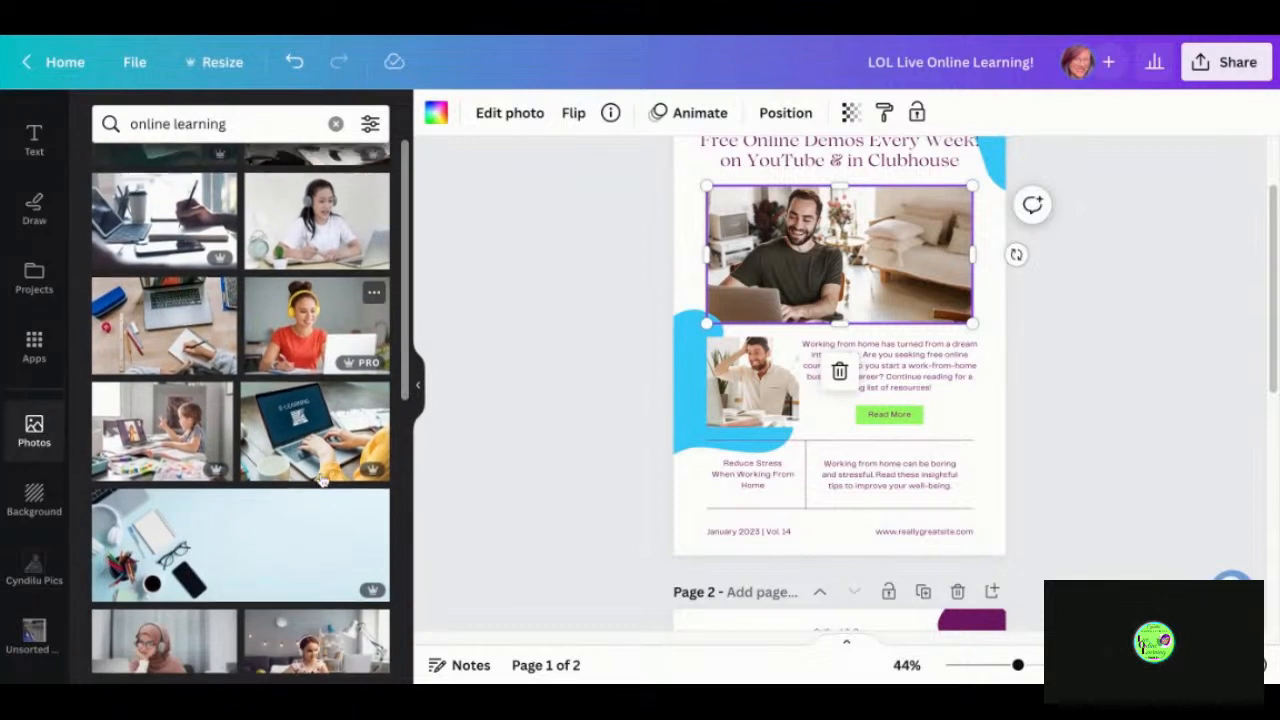
pyautogui.scroll(-2, 240, 450)
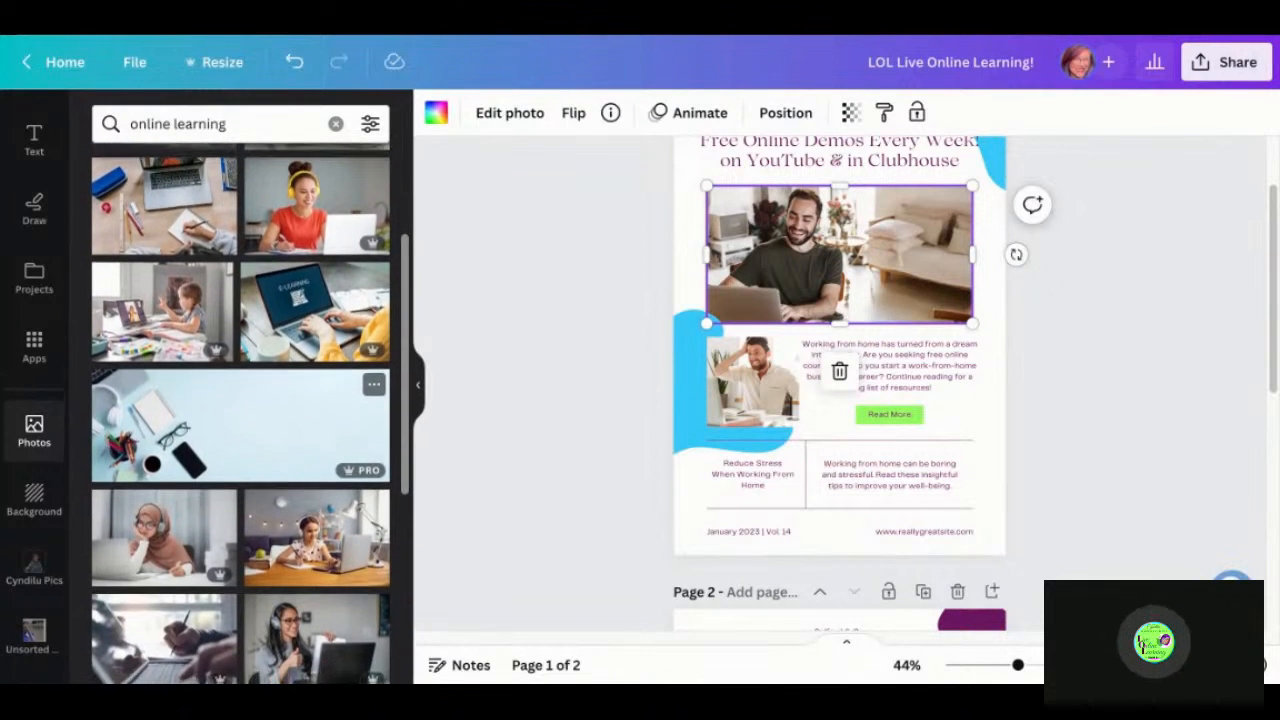
pyautogui.scroll(-3, 240, 414)
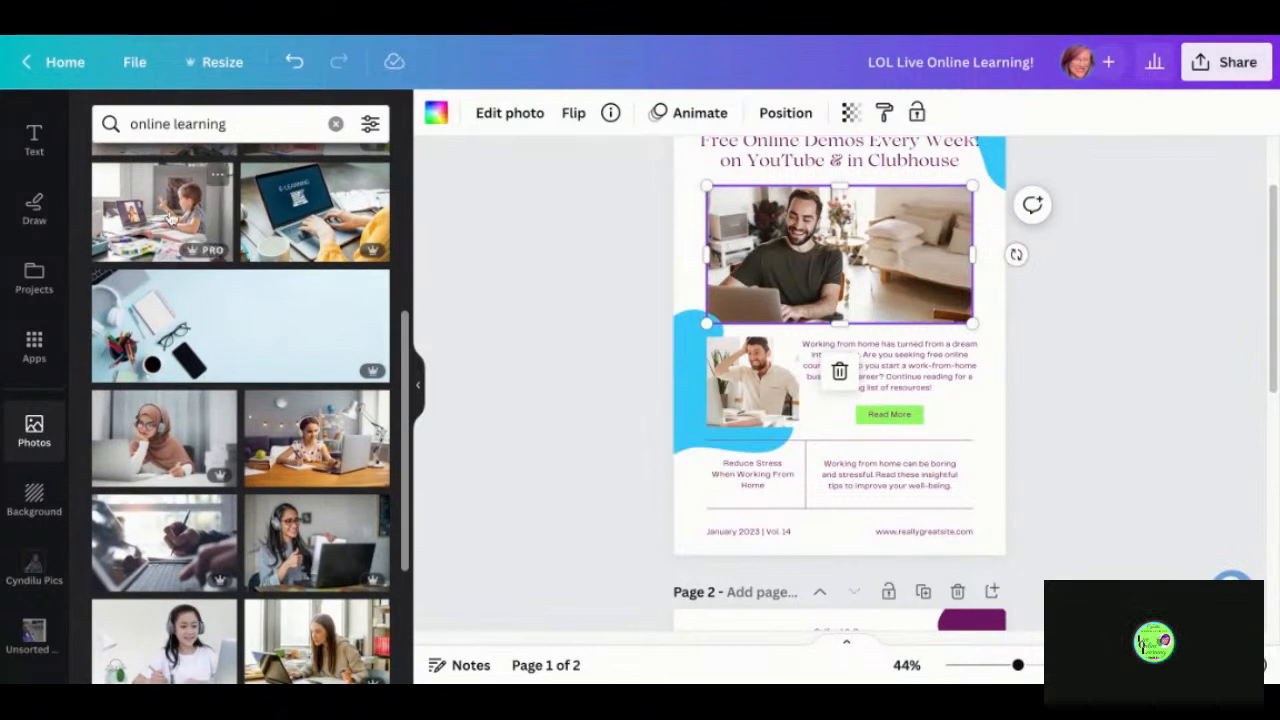
pyautogui.moveTo(170, 218); pyautogui.dragTo(840, 255)
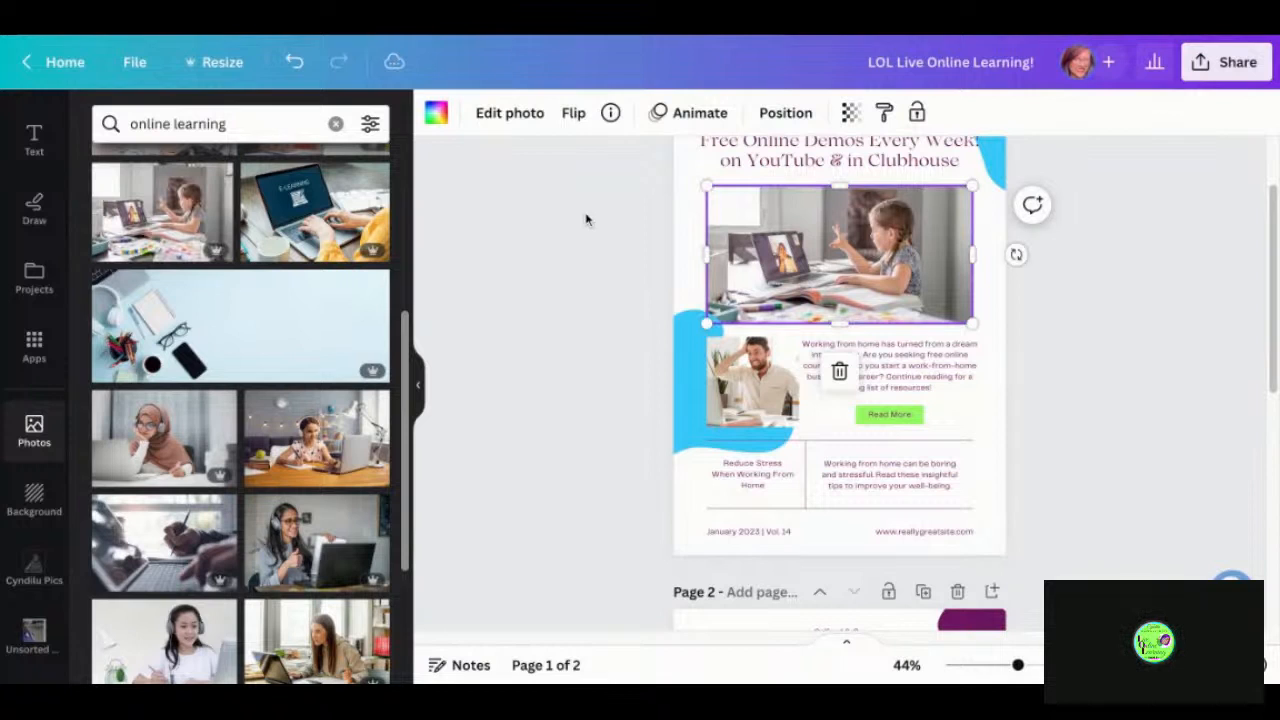
# - Fill page 1's large photo frame with the laptop picture showing a light bulb and the words "ONLINE LEARNING"
pyautogui.scroll(-3, 318, 484)
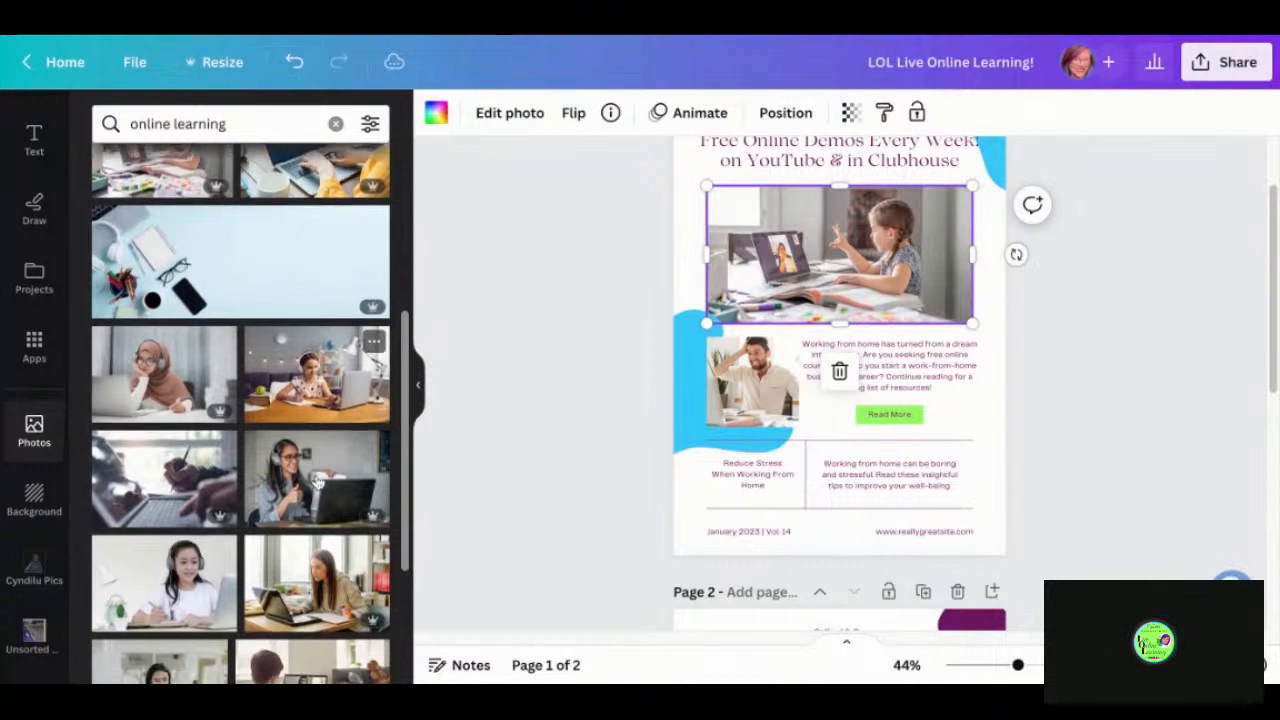
pyautogui.scroll(-4, 318, 484)
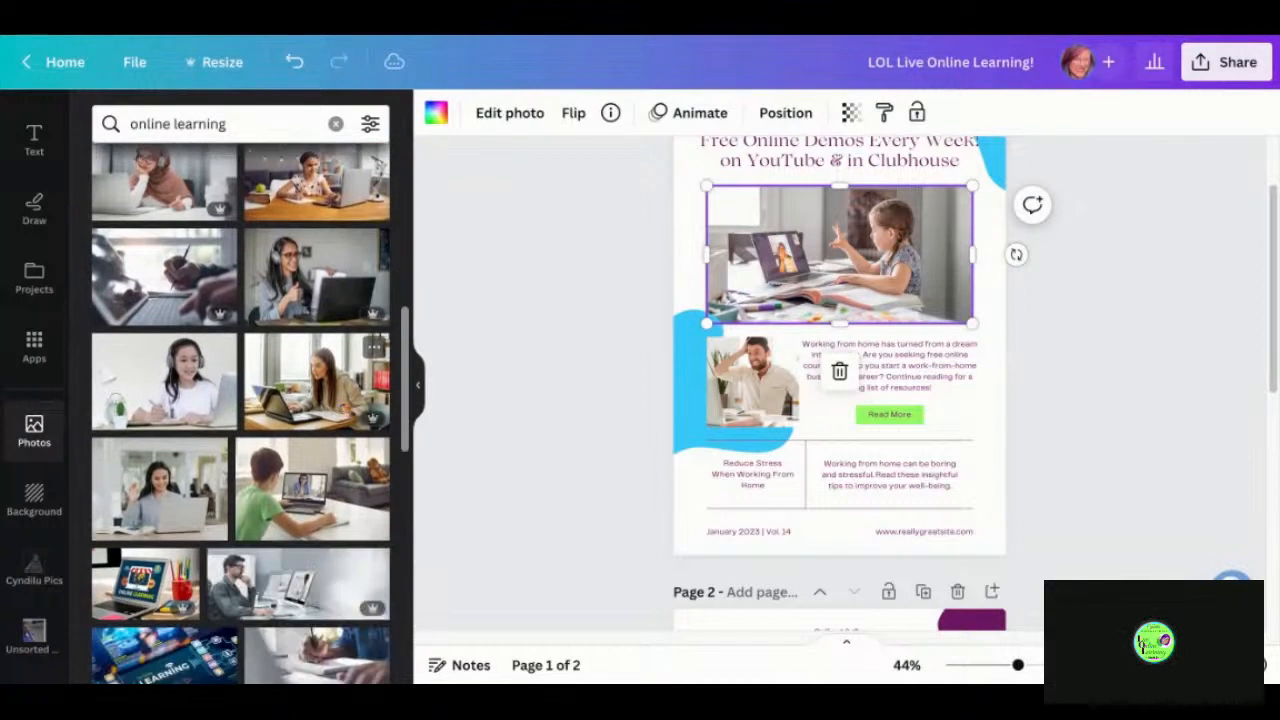
pyautogui.scroll(-6, 318, 430)
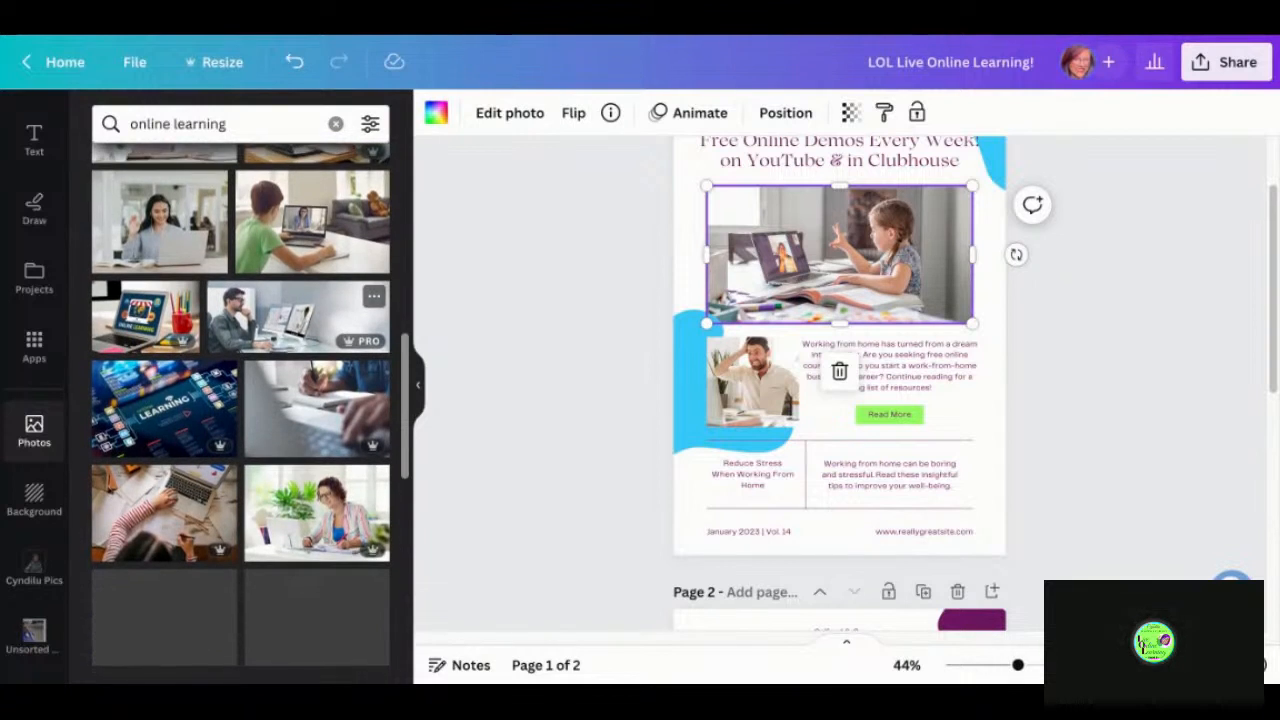
pyautogui.scroll(-3, 318, 430)
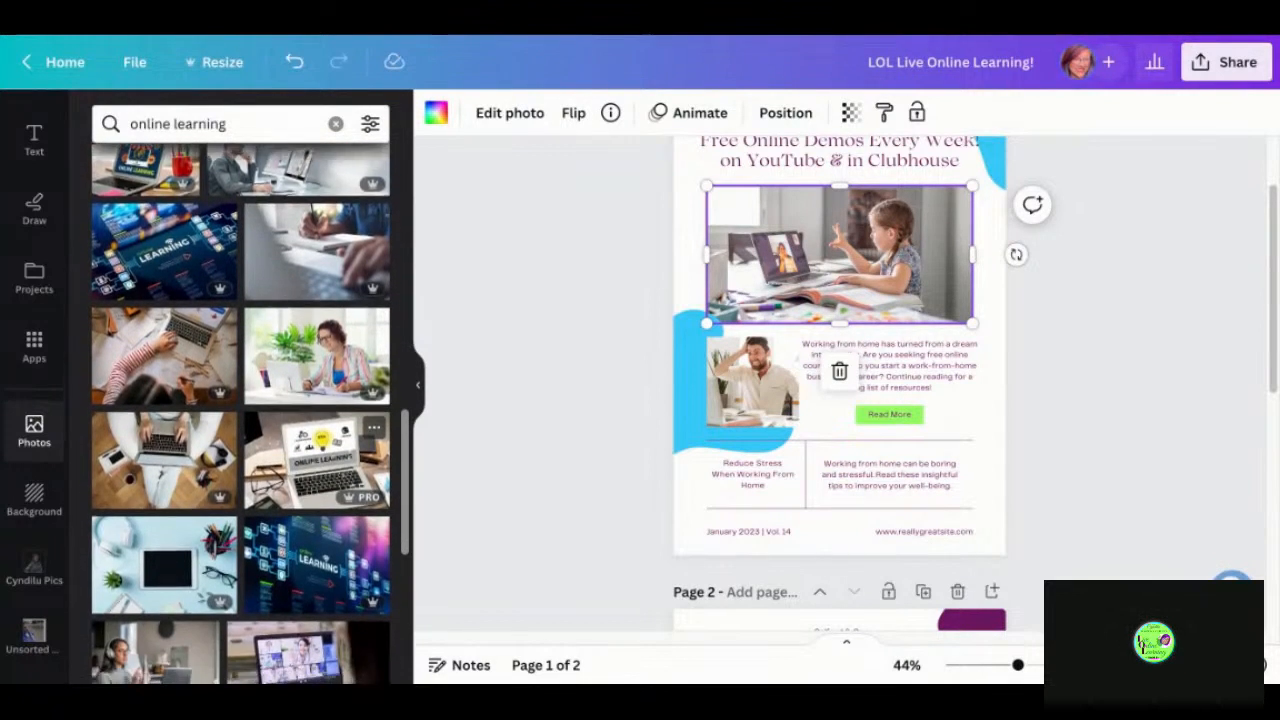
pyautogui.scroll(-2, 313, 345)
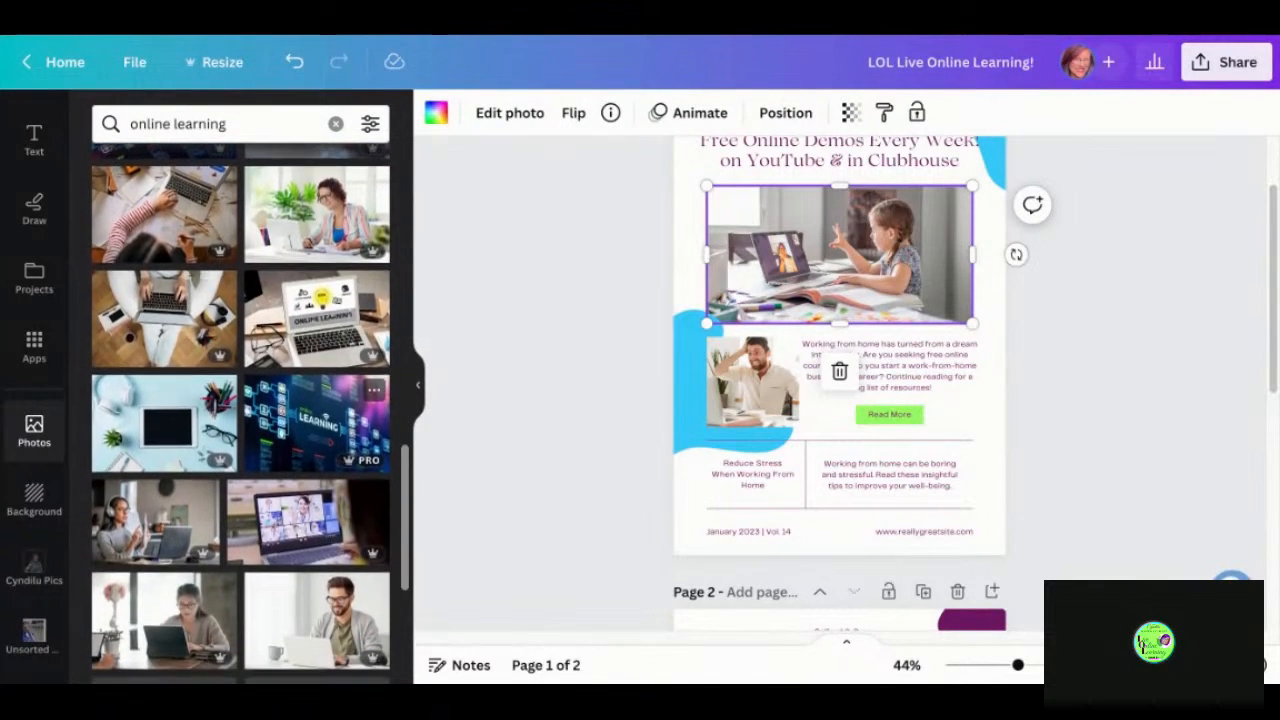
pyautogui.moveTo(313, 345); pyautogui.dragTo(830, 255)
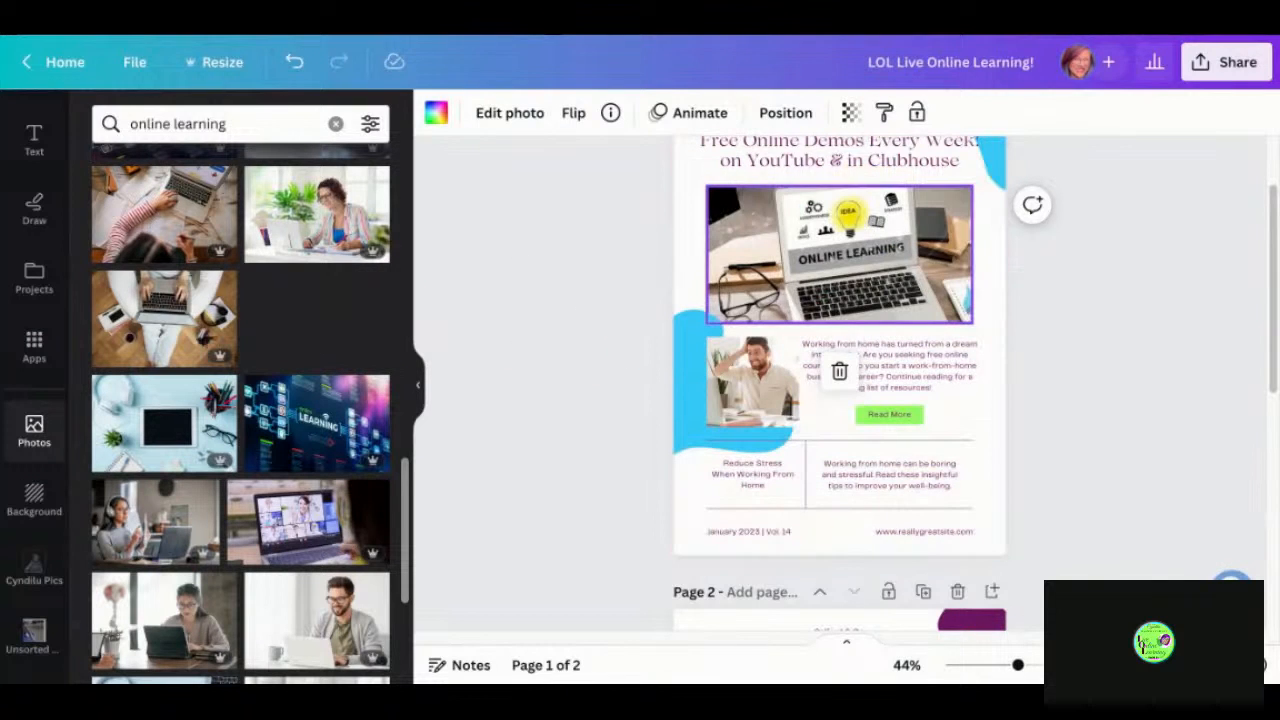
pyautogui.click(539, 327)
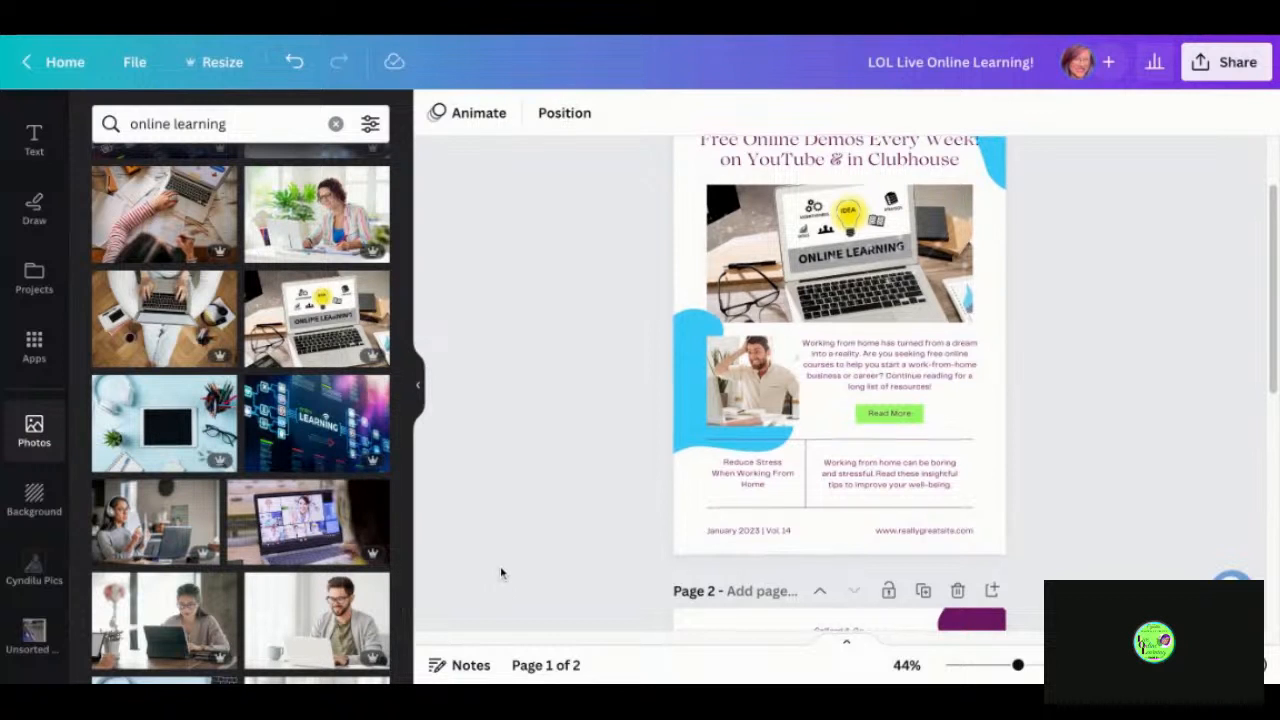
# - Search the photos for "Child At Heart" and replace page 1's small photo with the child in a striped top making a heart with their hands
pyautogui.scroll(-3, 500, 574)
pyautogui.scroll(3, 501, 573)
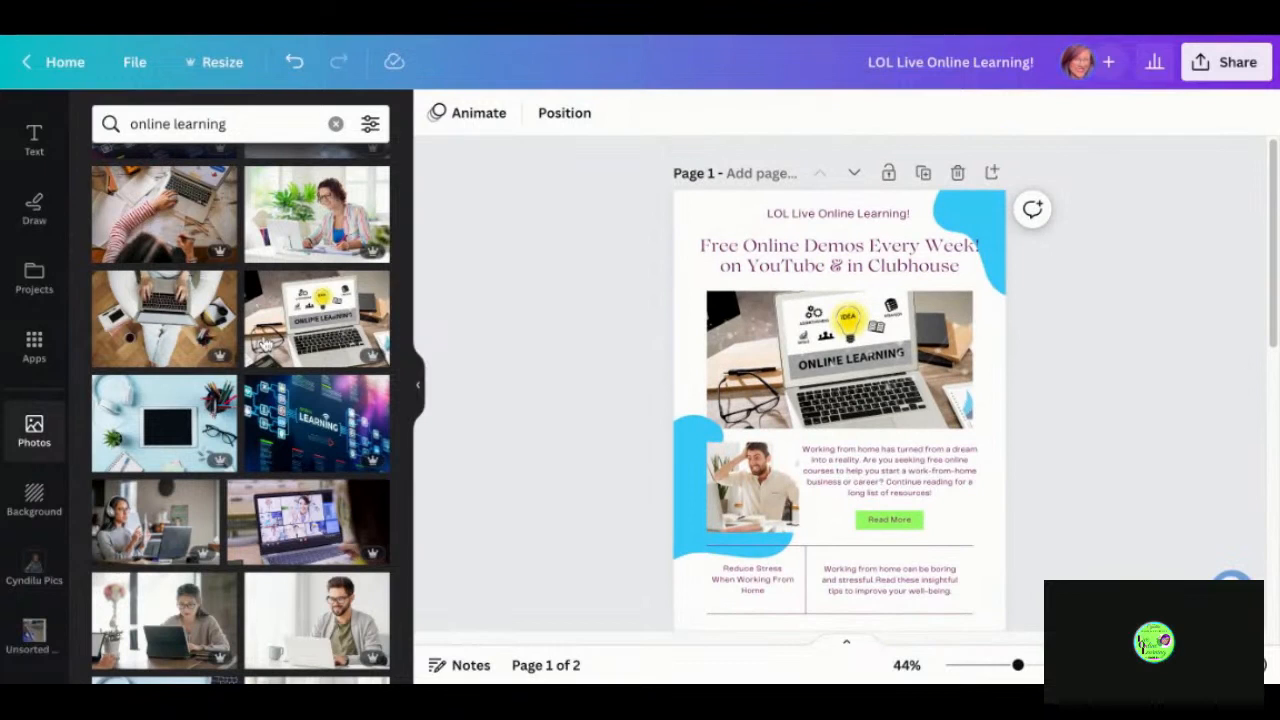
pyautogui.tripleClick(205, 123)
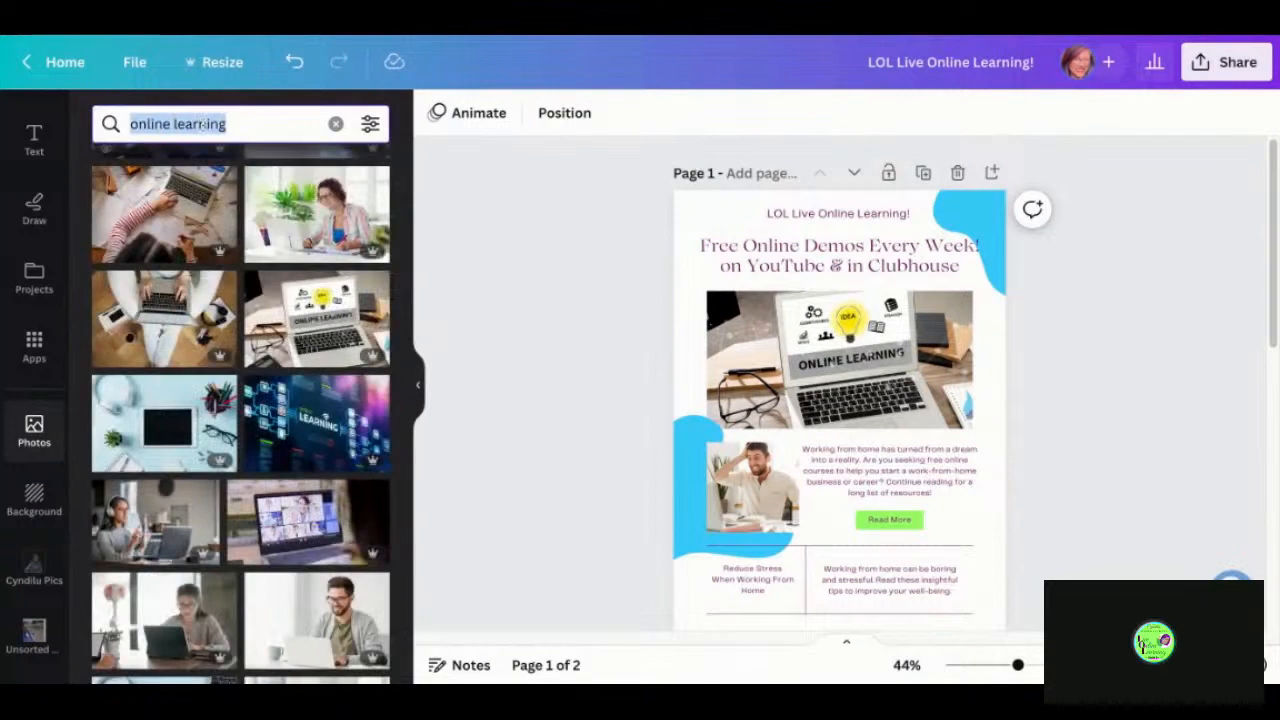
pyautogui.write('Child')
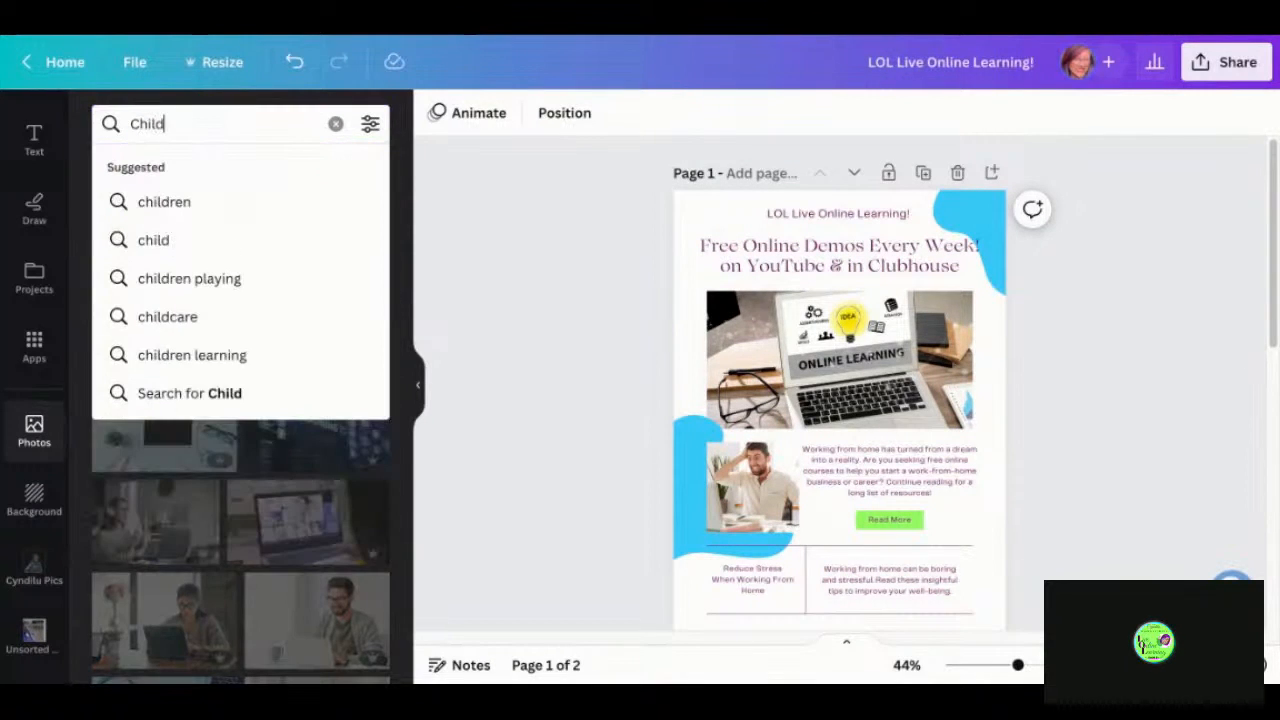
pyautogui.write(' At Heart')
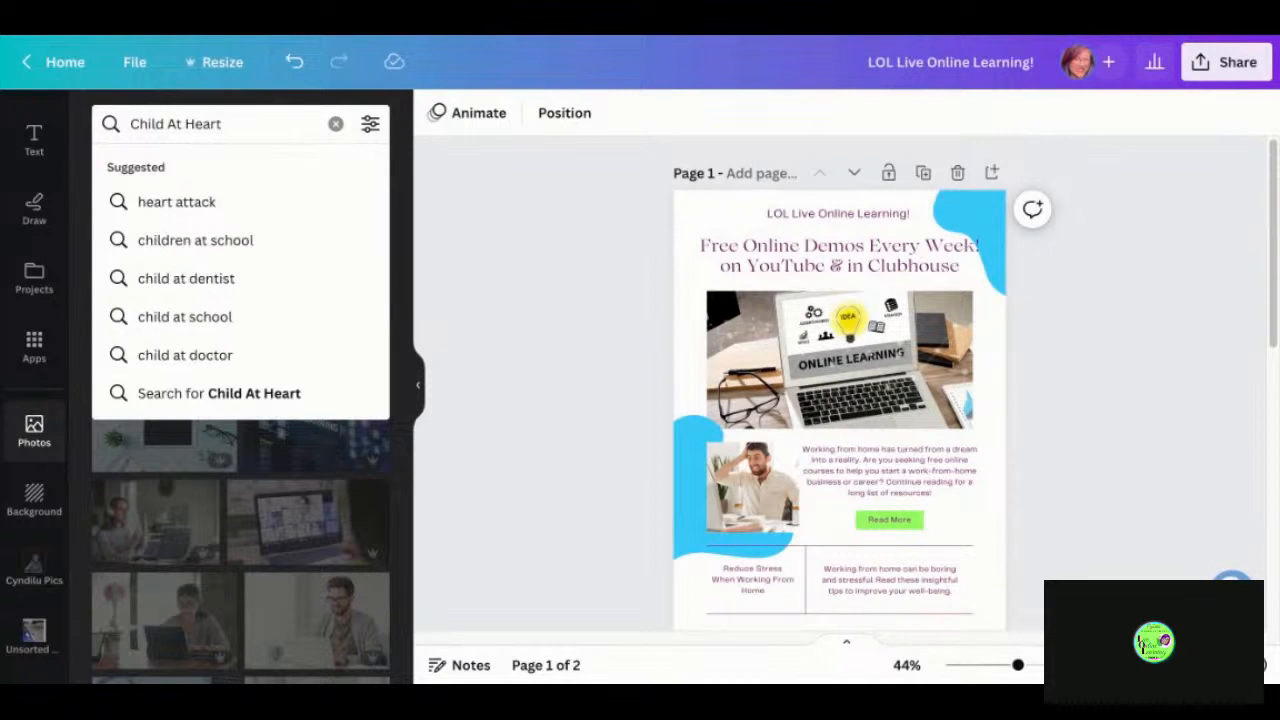
pyautogui.press('Return')
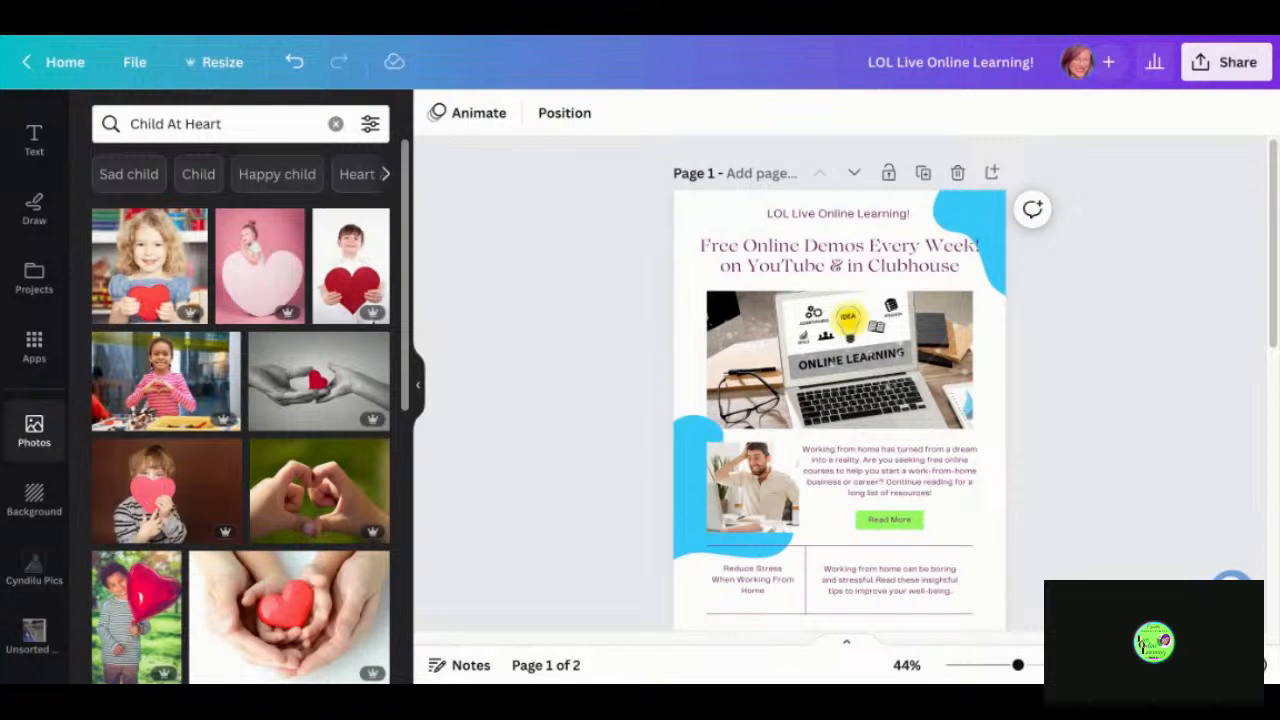
pyautogui.moveTo(184, 395); pyautogui.dragTo(752, 487)
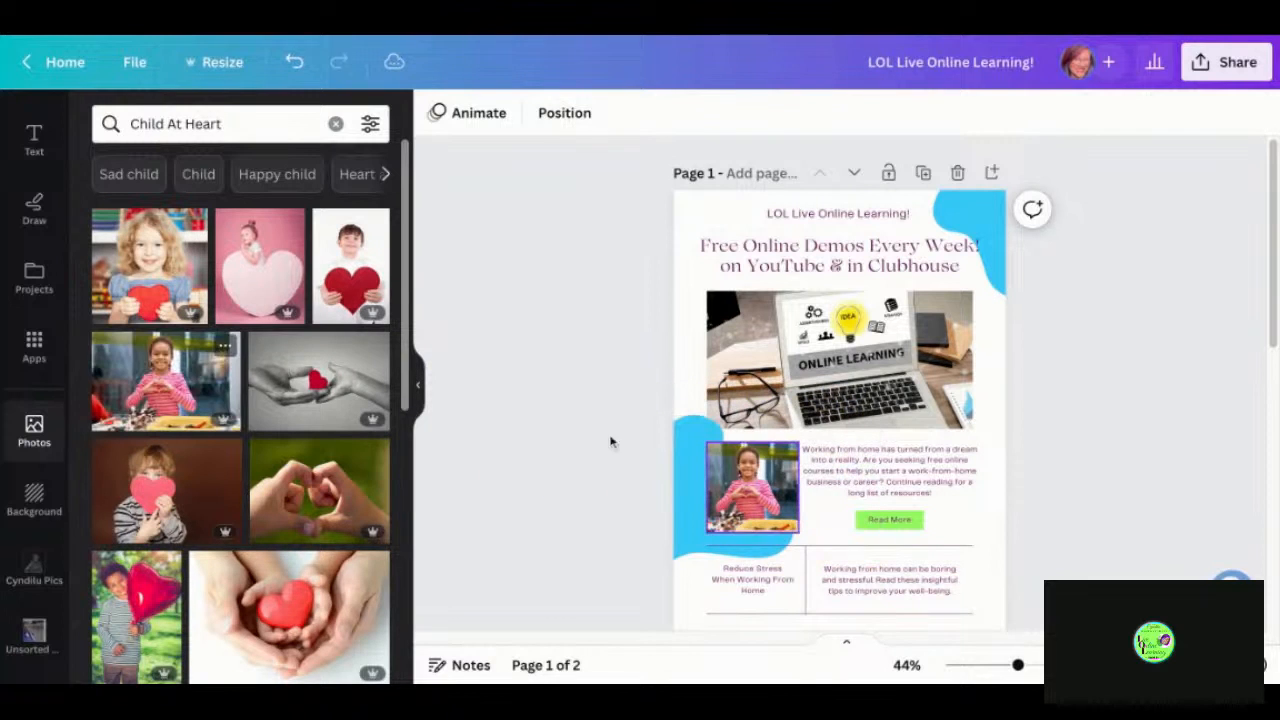
# - Search the photos for "Online Learning Fun" and replace page 2's upper photo with the smiling long-haired woman leaning beside a laptop
pyautogui.scroll(-5, 608, 519)
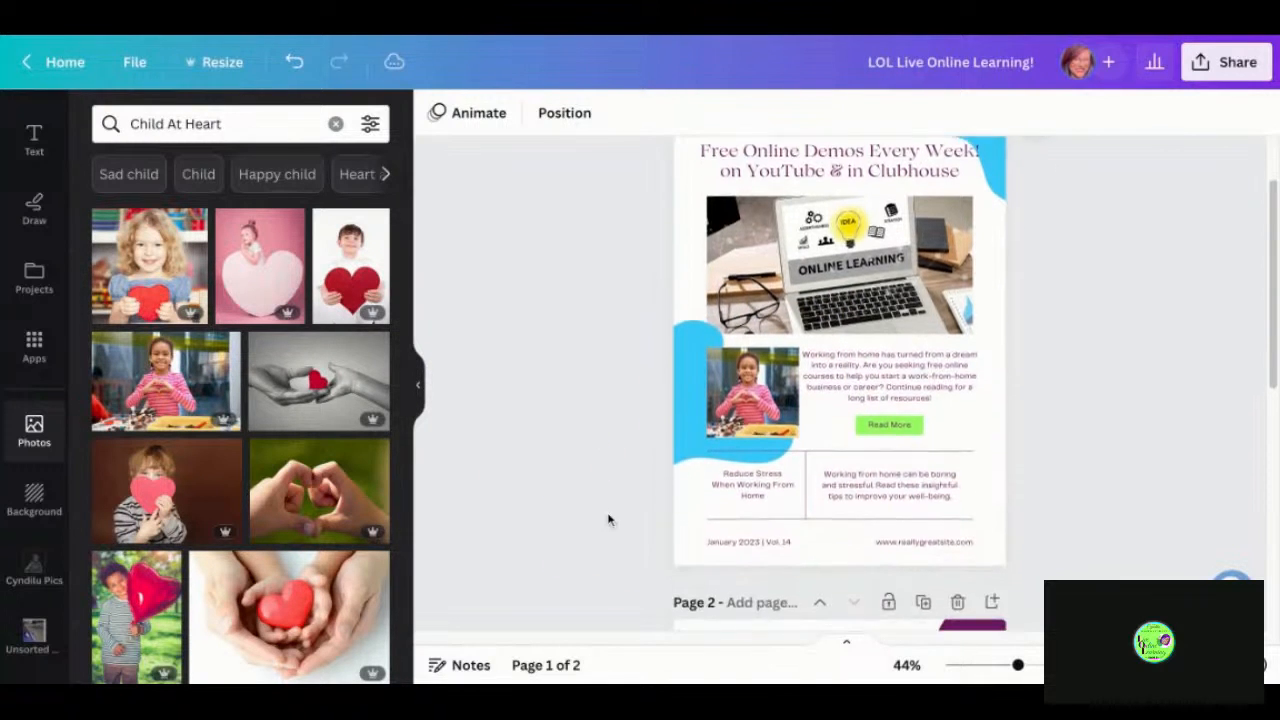
pyautogui.scroll(-4, 840, 390)
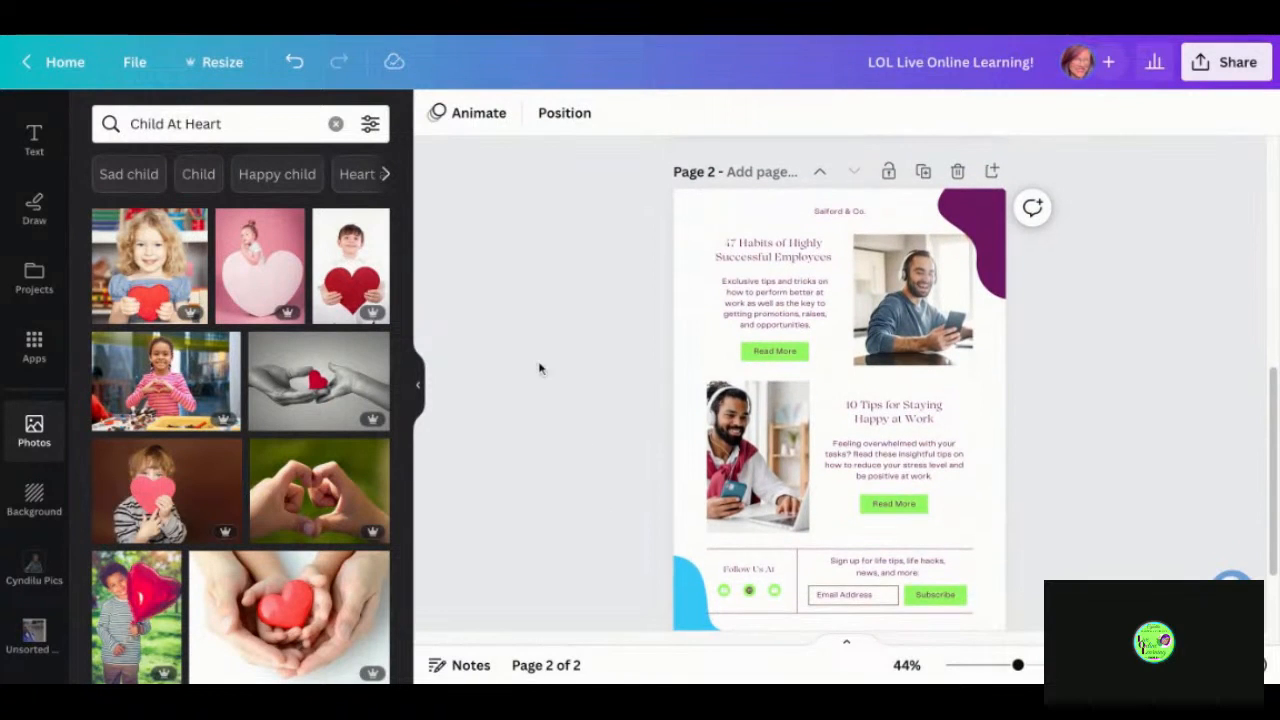
pyautogui.click(232, 123)
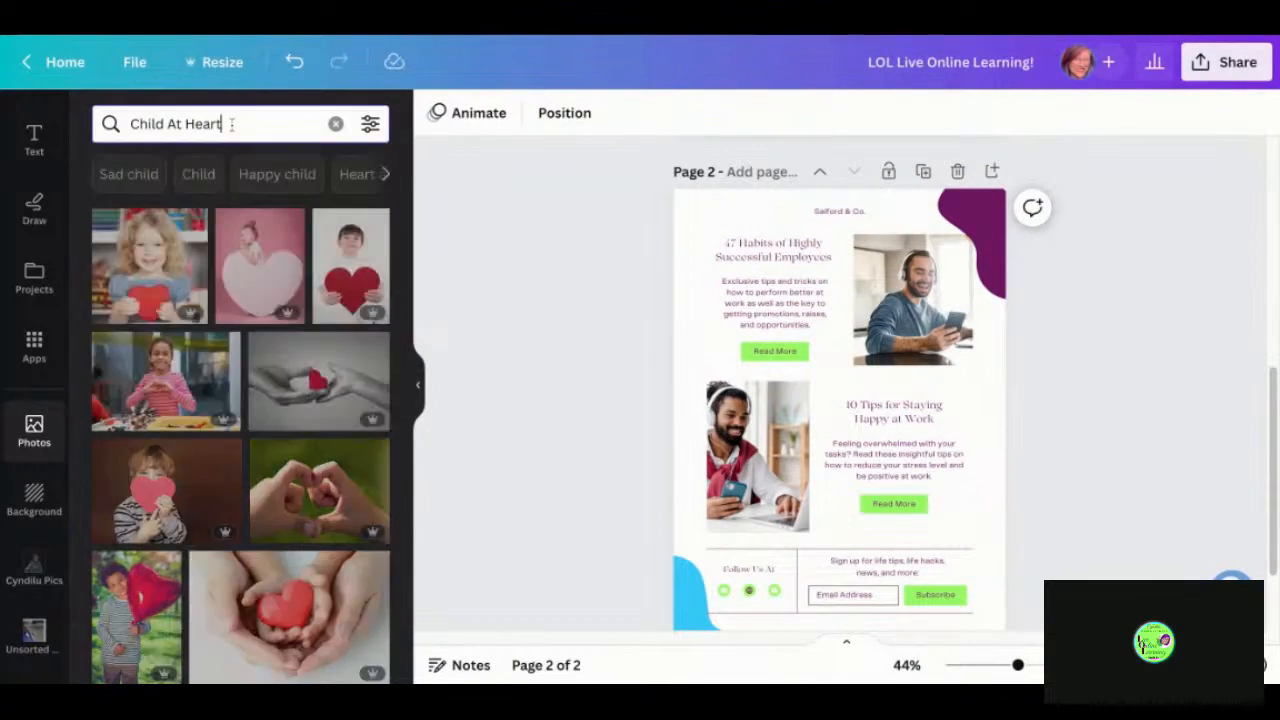
pyautogui.tripleClick(232, 124)
pyautogui.write('Online')
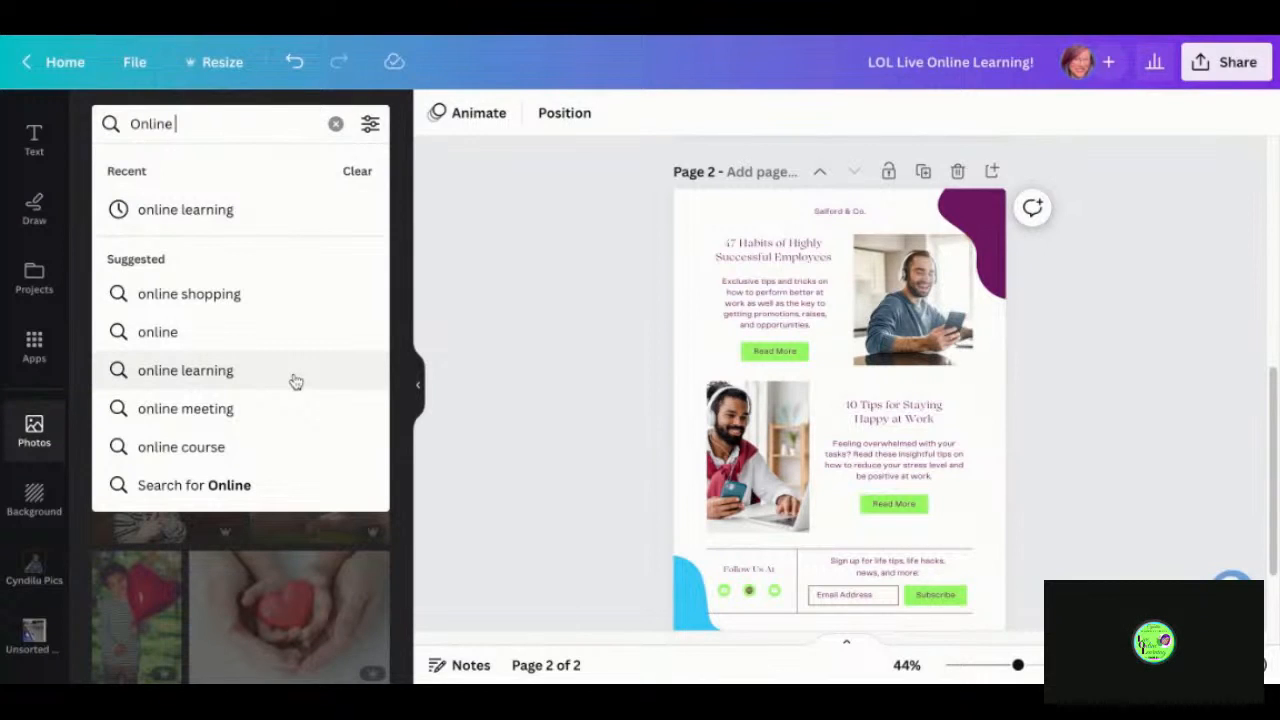
pyautogui.write('Learning ')
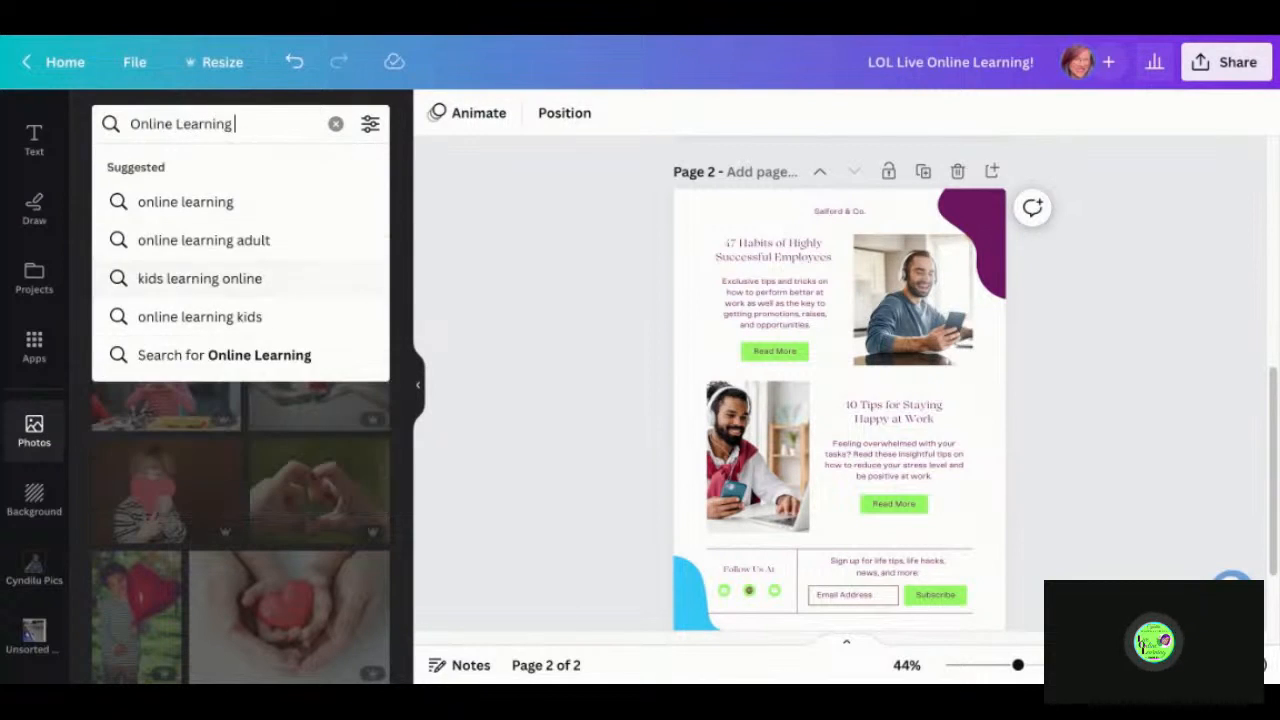
pyautogui.write('Fun')
pyautogui.press('Return')
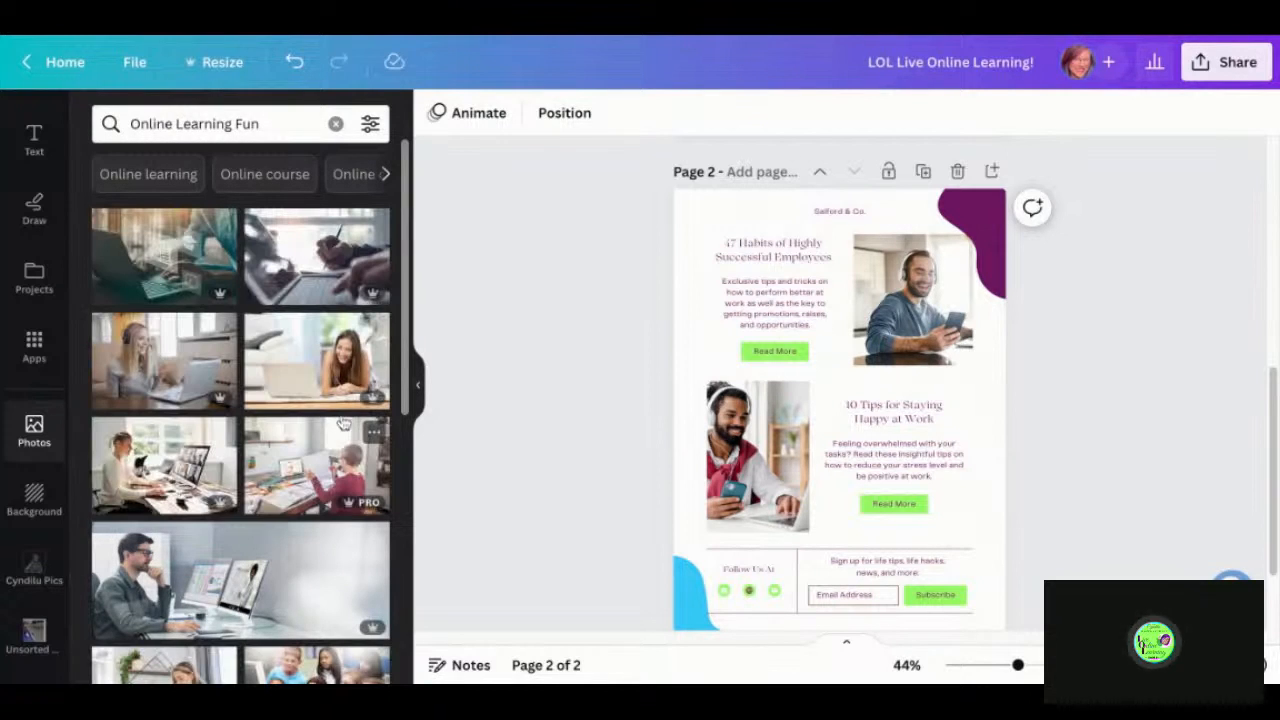
pyautogui.click(325, 370)
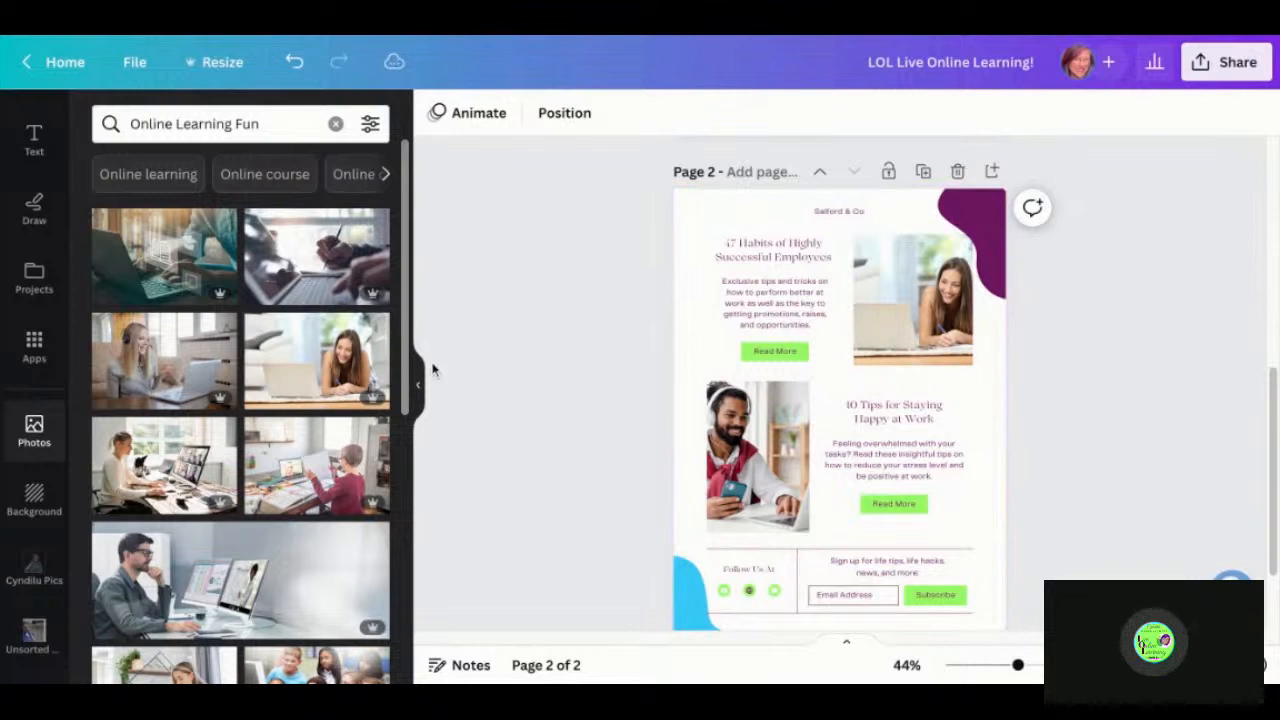
# - Search the photos for "Online Learning Fun iPhone" and replace page 2's lower photo with the hands using a smartphone above a laptop keyboard
pyautogui.scroll(-5, 300, 370)
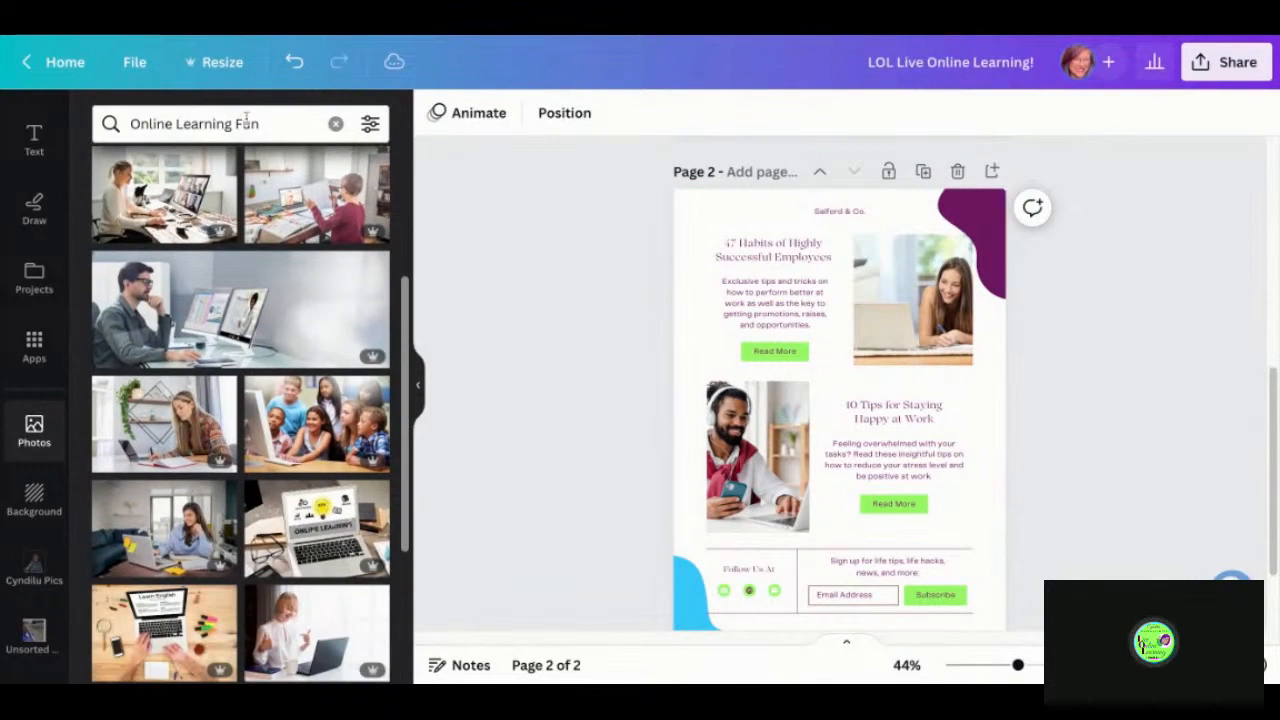
pyautogui.click(290, 123)
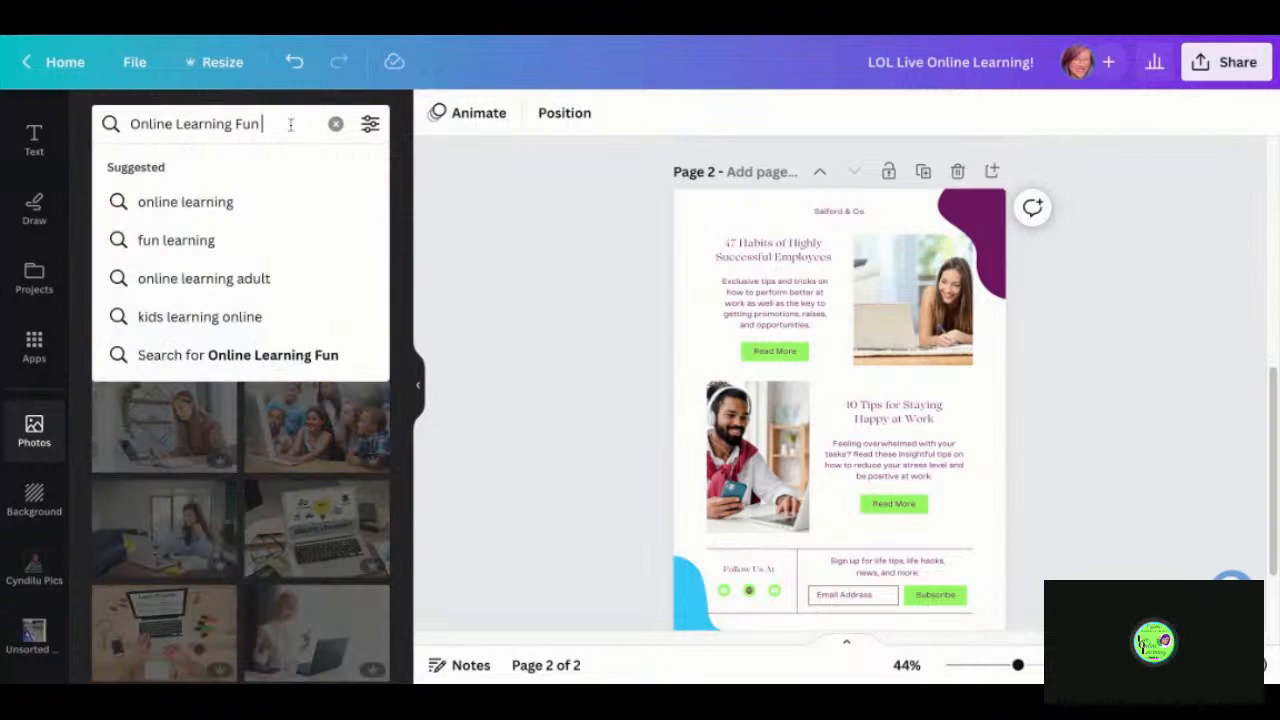
pyautogui.write('iPhone')
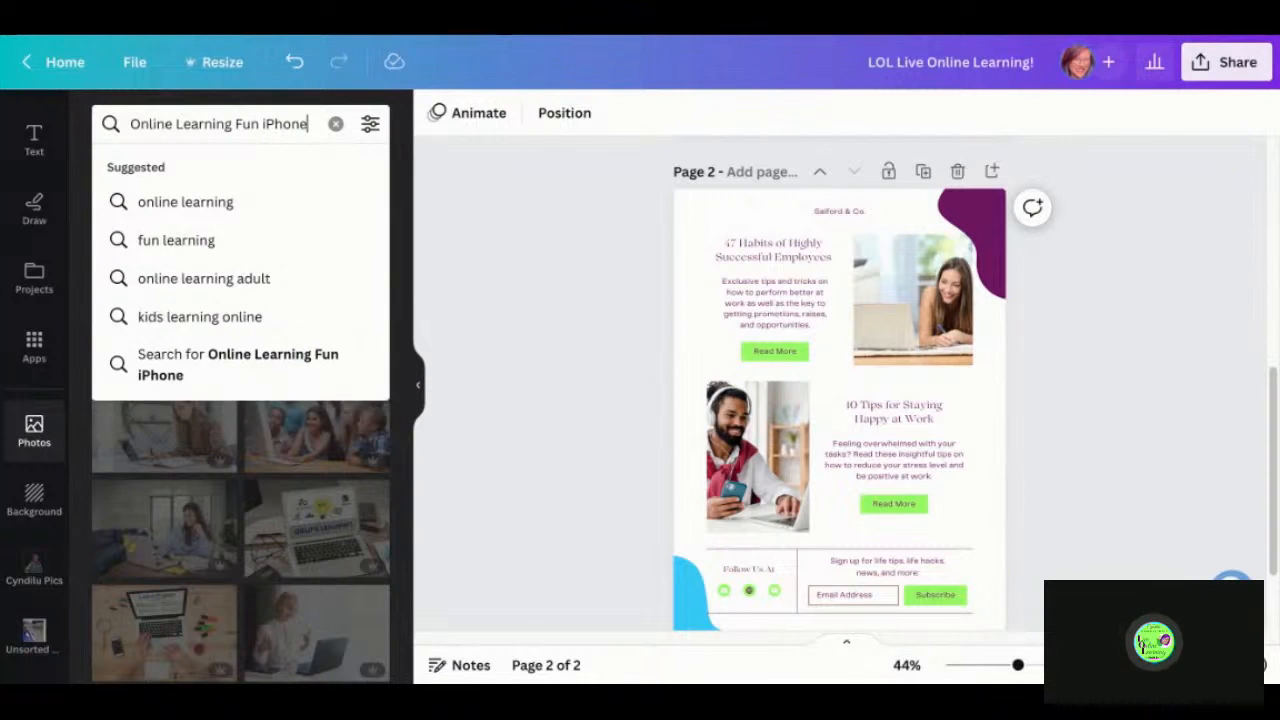
pyautogui.press('Return')
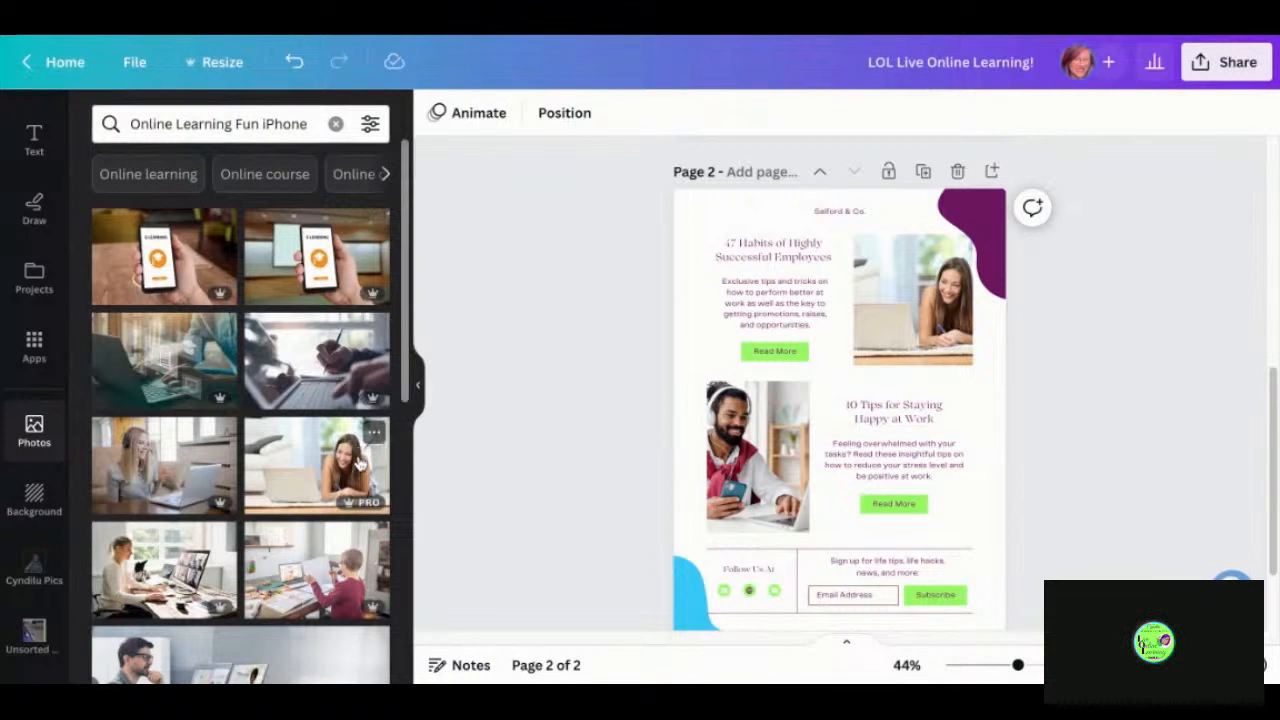
pyautogui.scroll(-3, 345, 530)
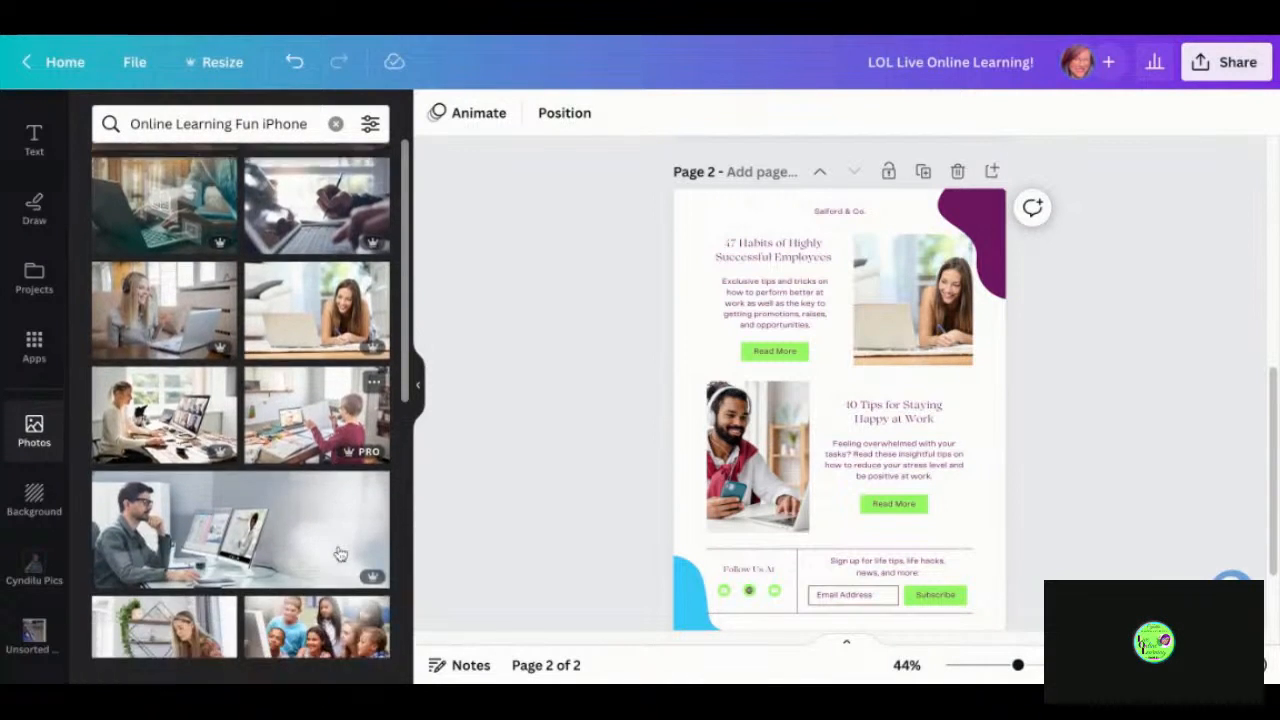
pyautogui.scroll(-5, 340, 554)
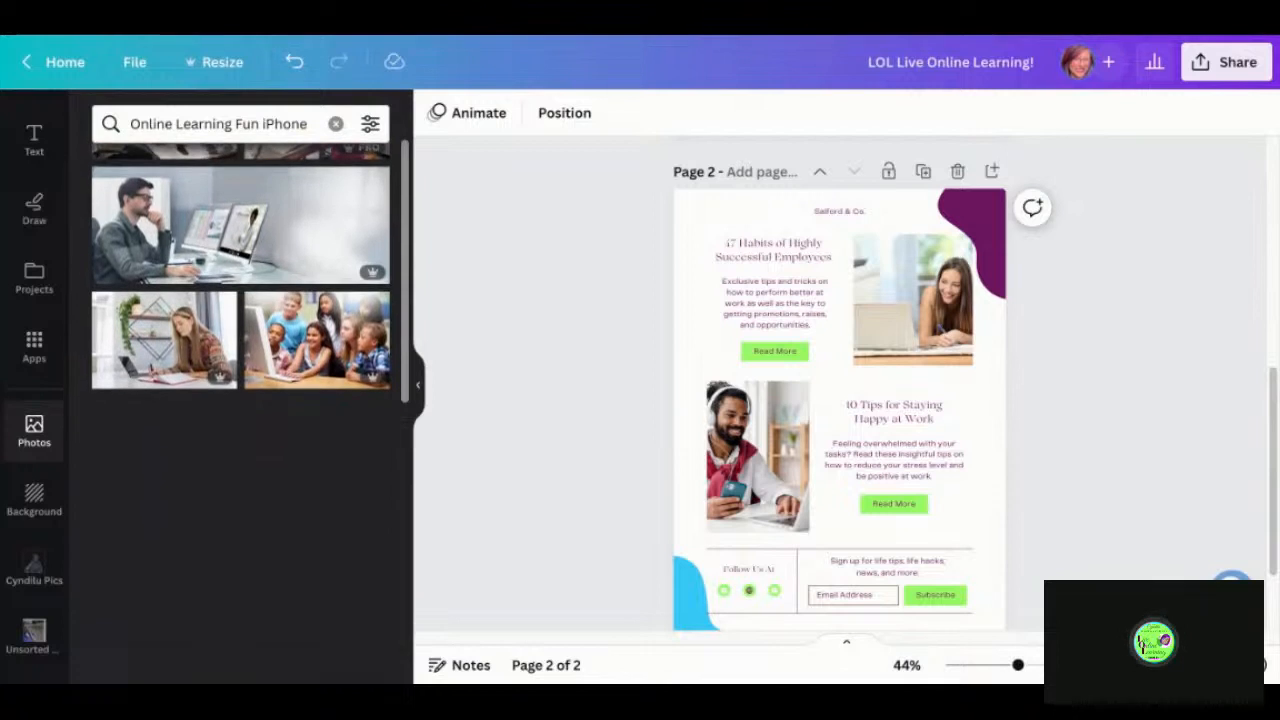
pyautogui.scroll(-3, 240, 410)
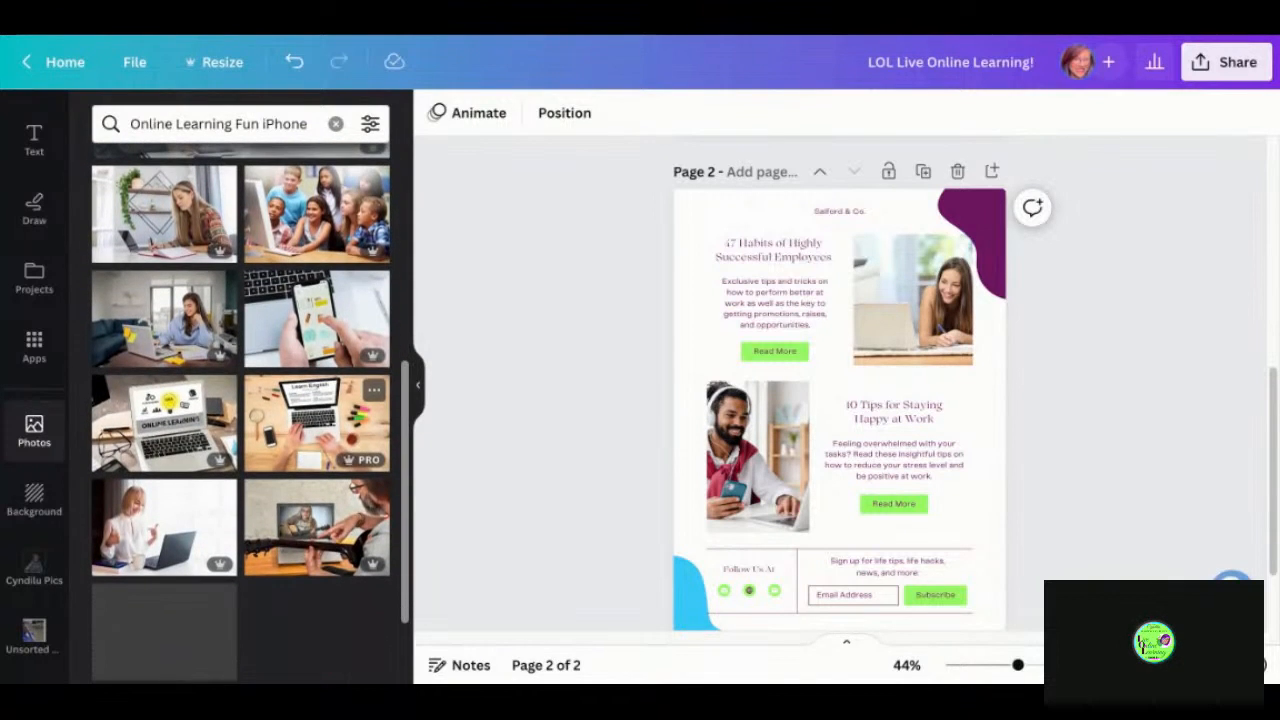
pyautogui.scroll(-3, 240, 400)
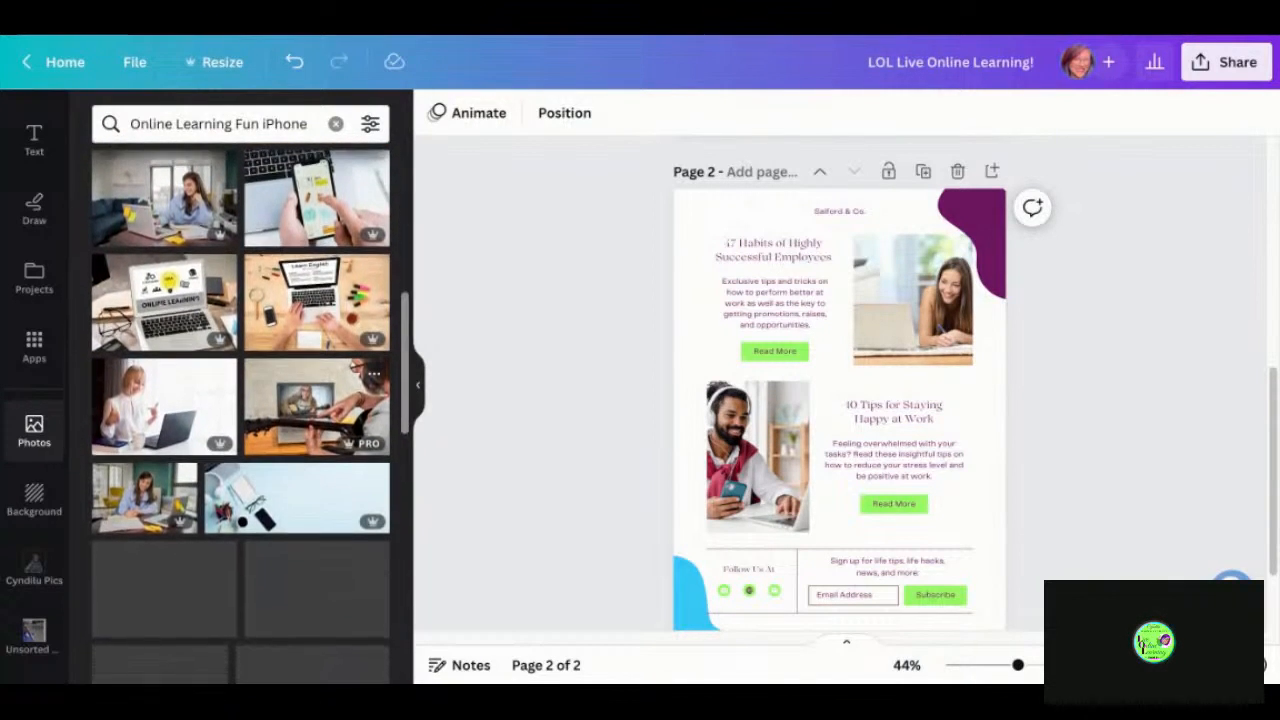
pyautogui.click(300, 183)
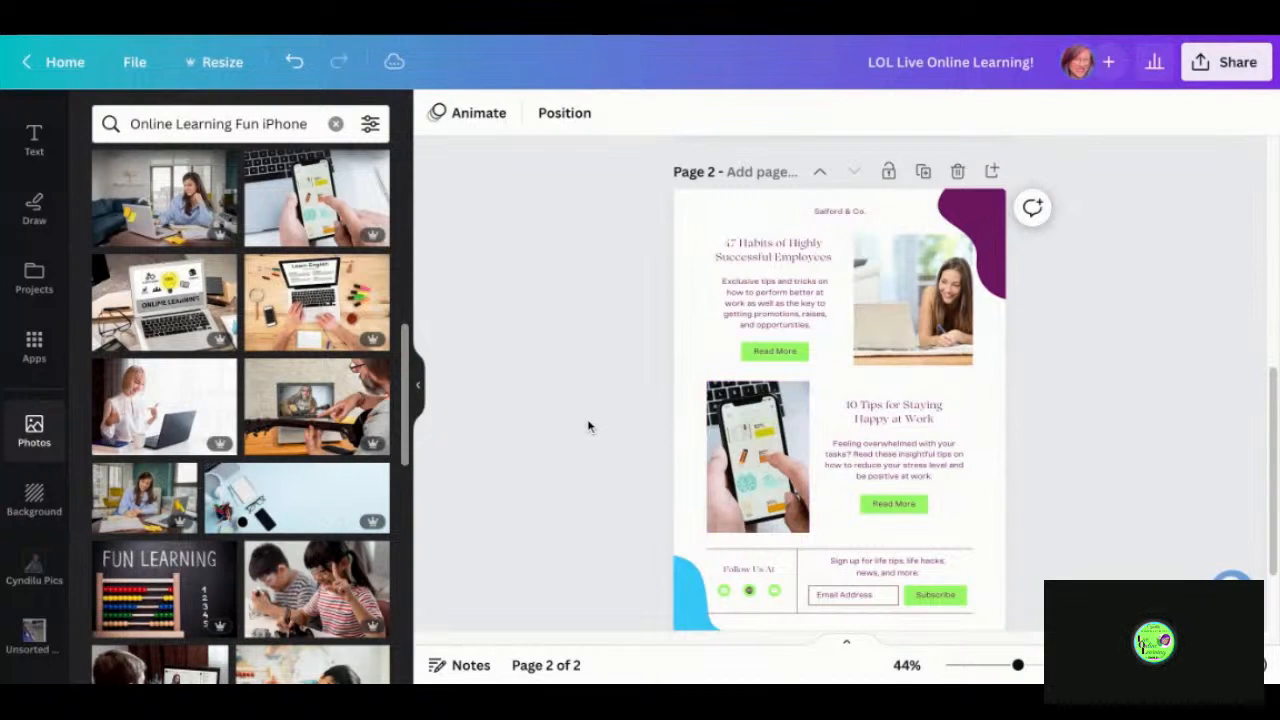
pyautogui.scroll(-2, 293, 488)
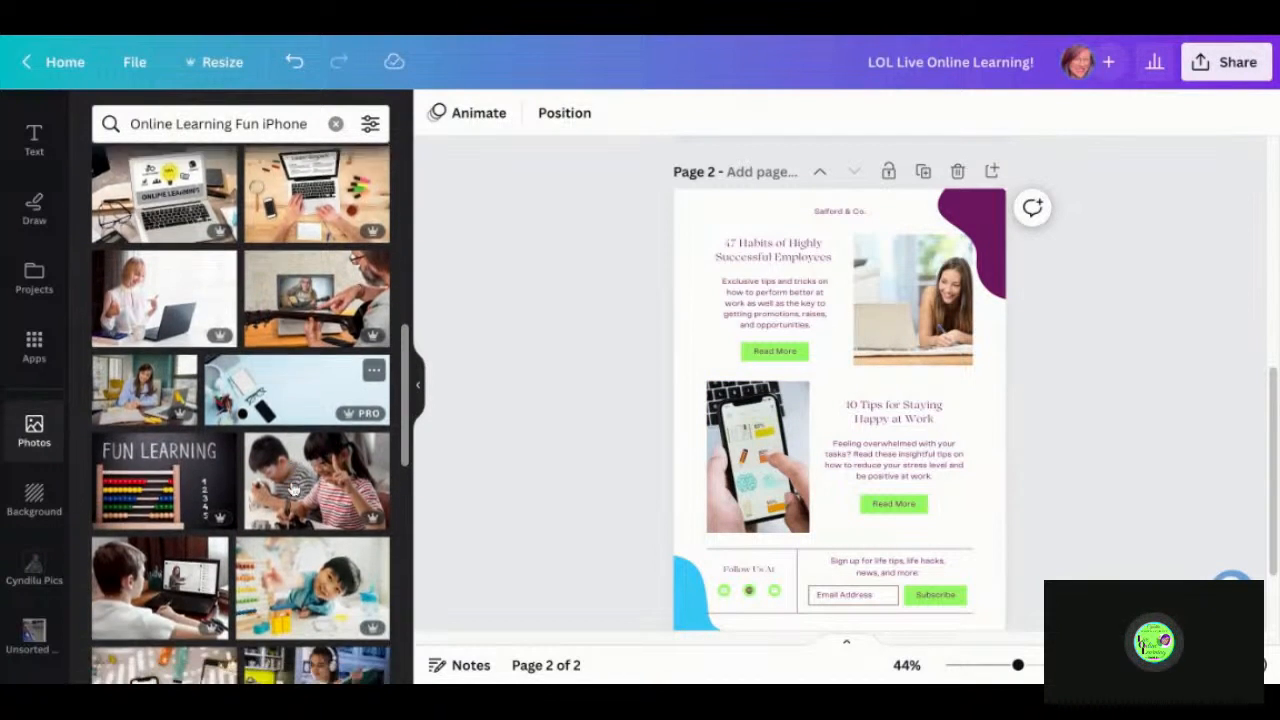
pyautogui.scroll(-3, 293, 488)
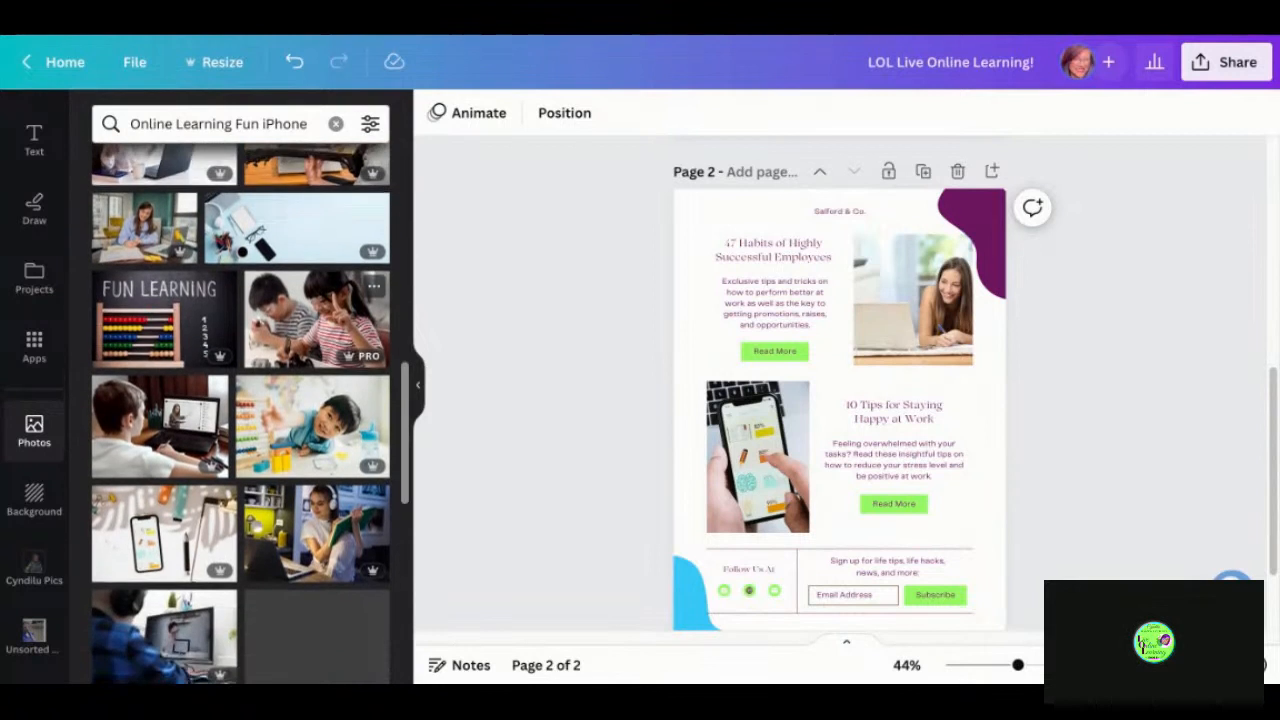
pyautogui.scroll(-4, 310, 420)
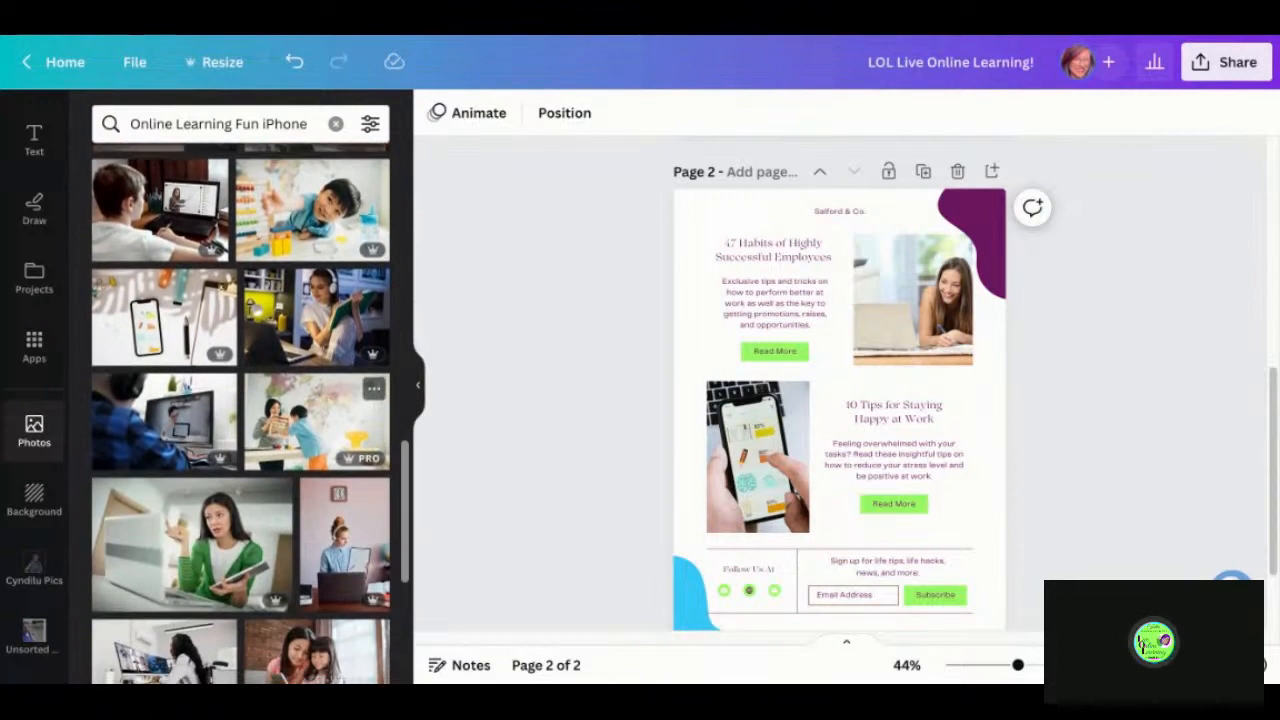
pyautogui.scroll(-1, 310, 420)
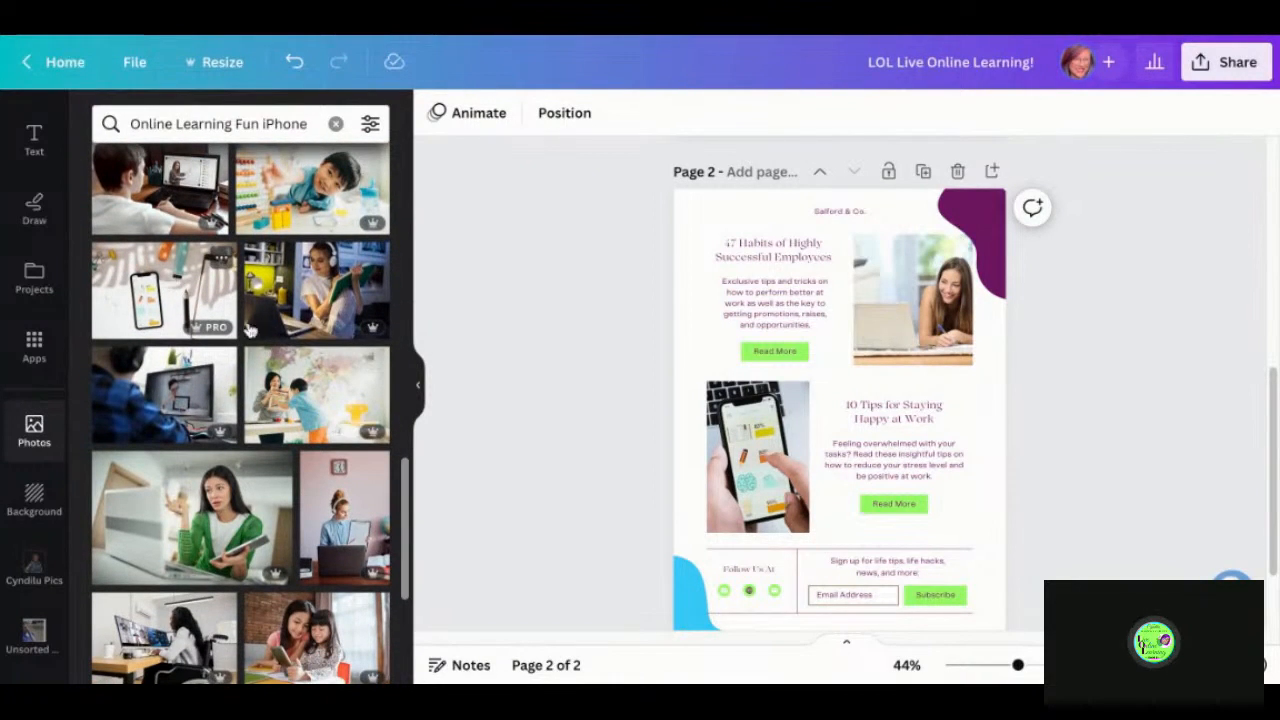
pyautogui.scroll(-3, 393, 452)
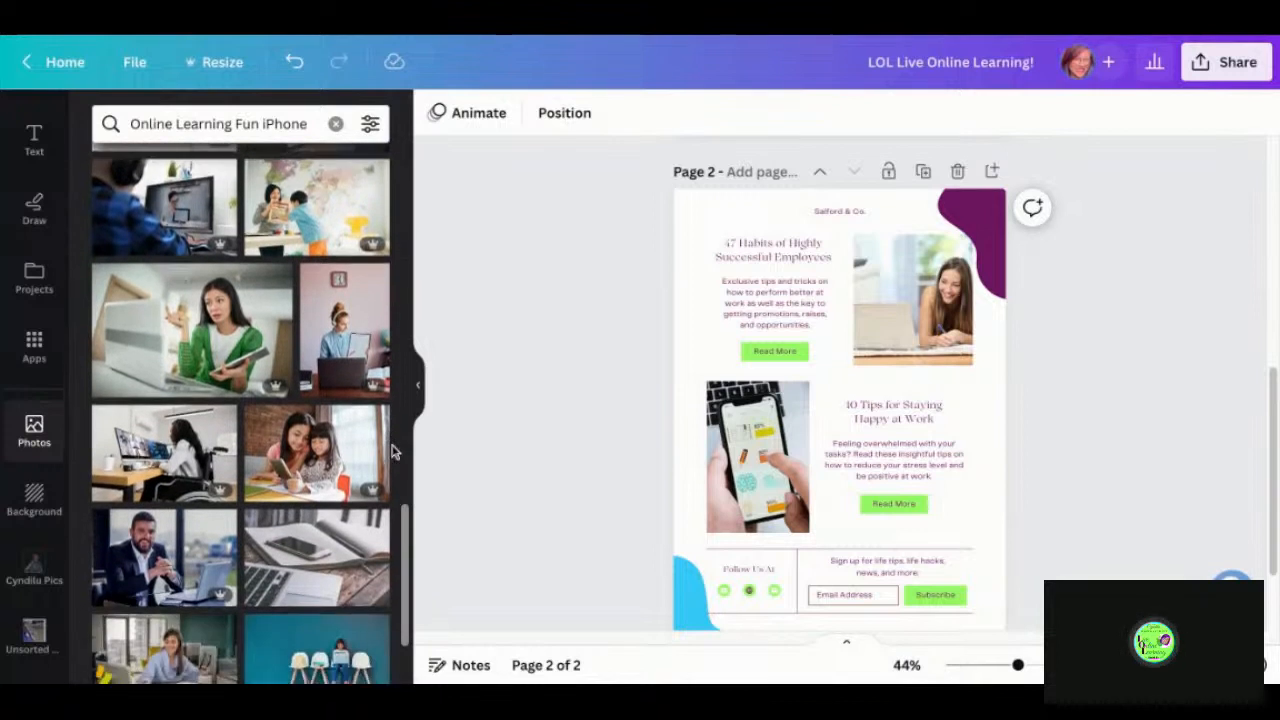
pyautogui.scroll(-2, 393, 452)
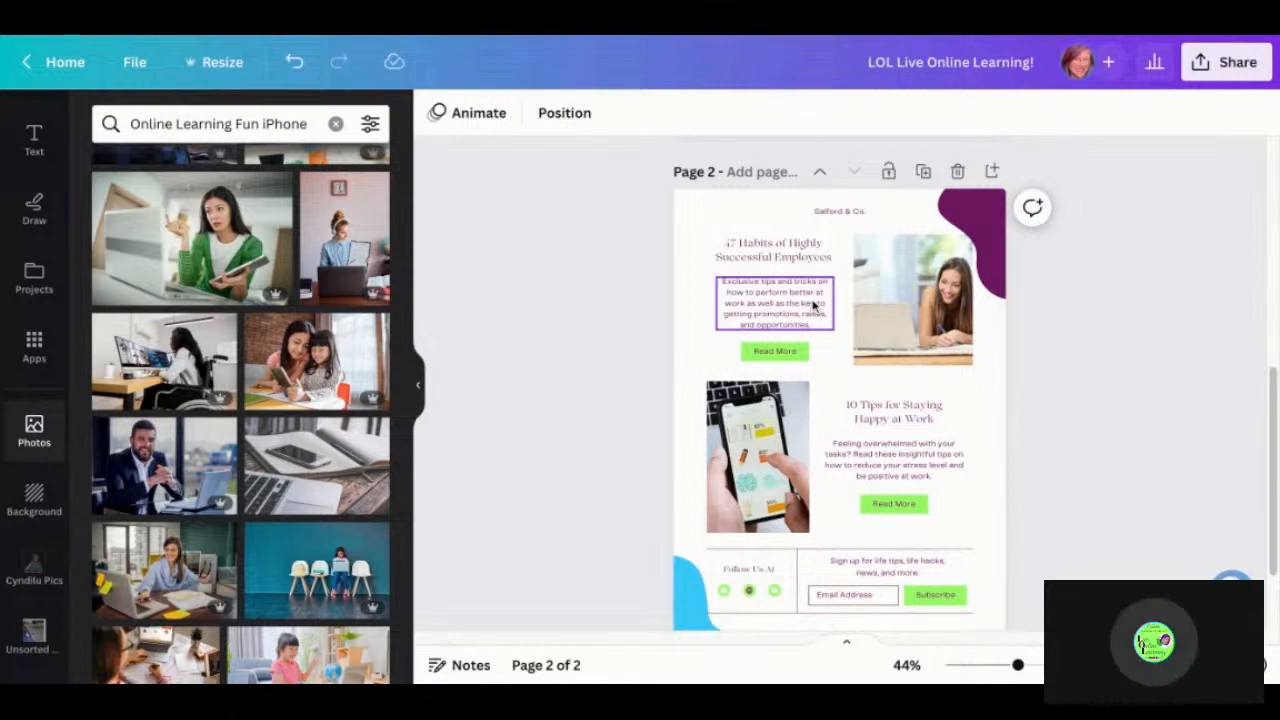
# - Delete the green "Read More" button beneath the "10 Tips for Staying Happy at Work" text on page 2
pyautogui.scroll(-3, 812, 305)
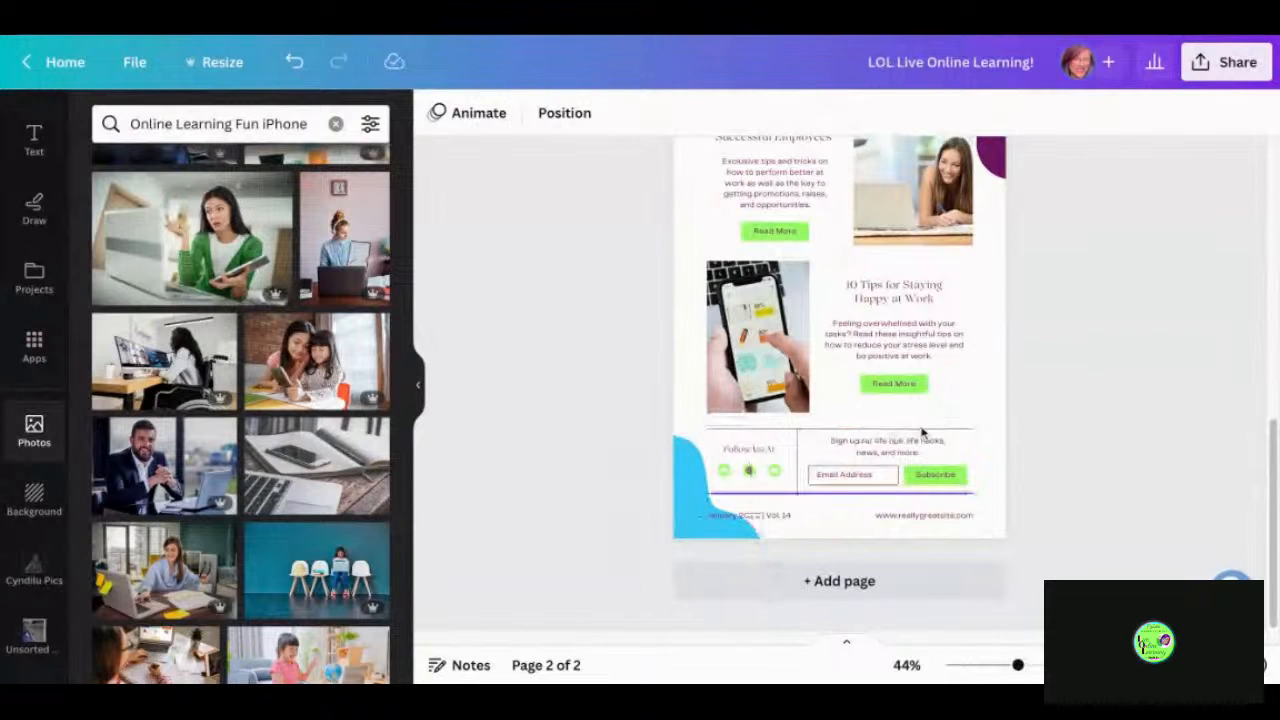
pyautogui.click(951, 298)
pyautogui.click(966, 426)
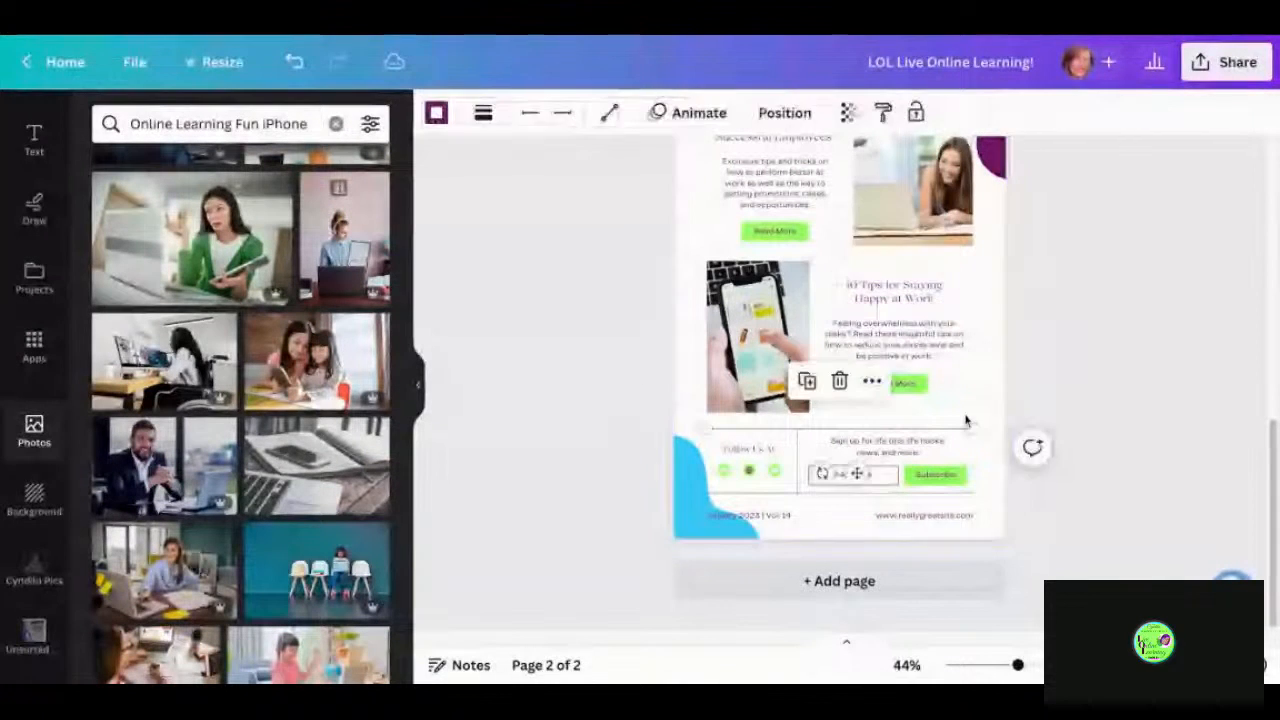
pyautogui.click(922, 389)
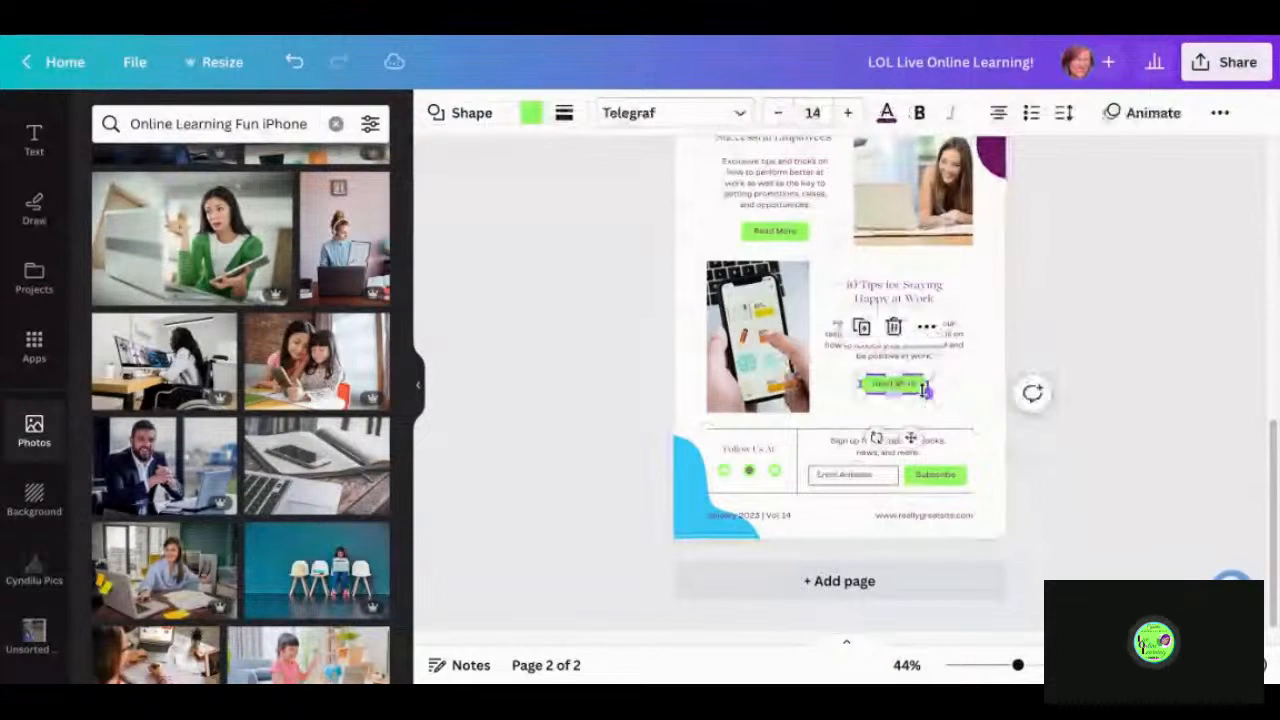
pyautogui.press('Delete')
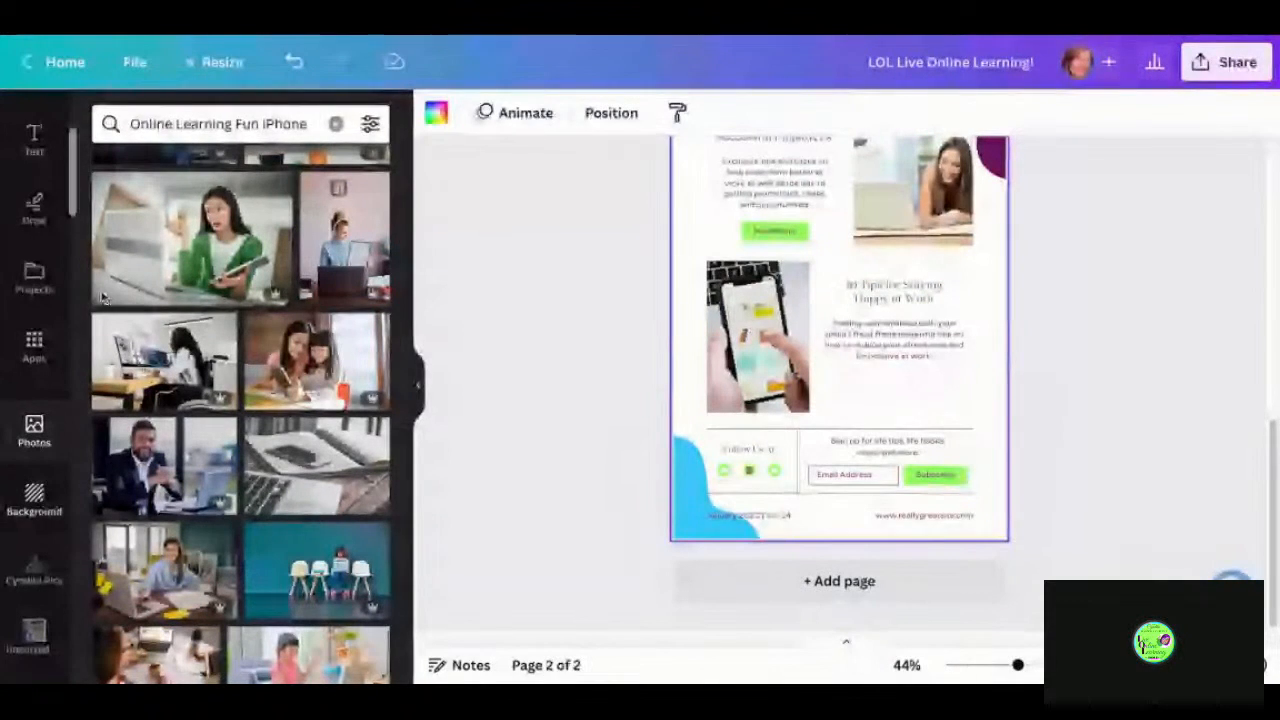
# - Look through the available apps and saved project folders, checking the contents of the CaseyTresor books folder
pyautogui.scroll(3, 60, 420)
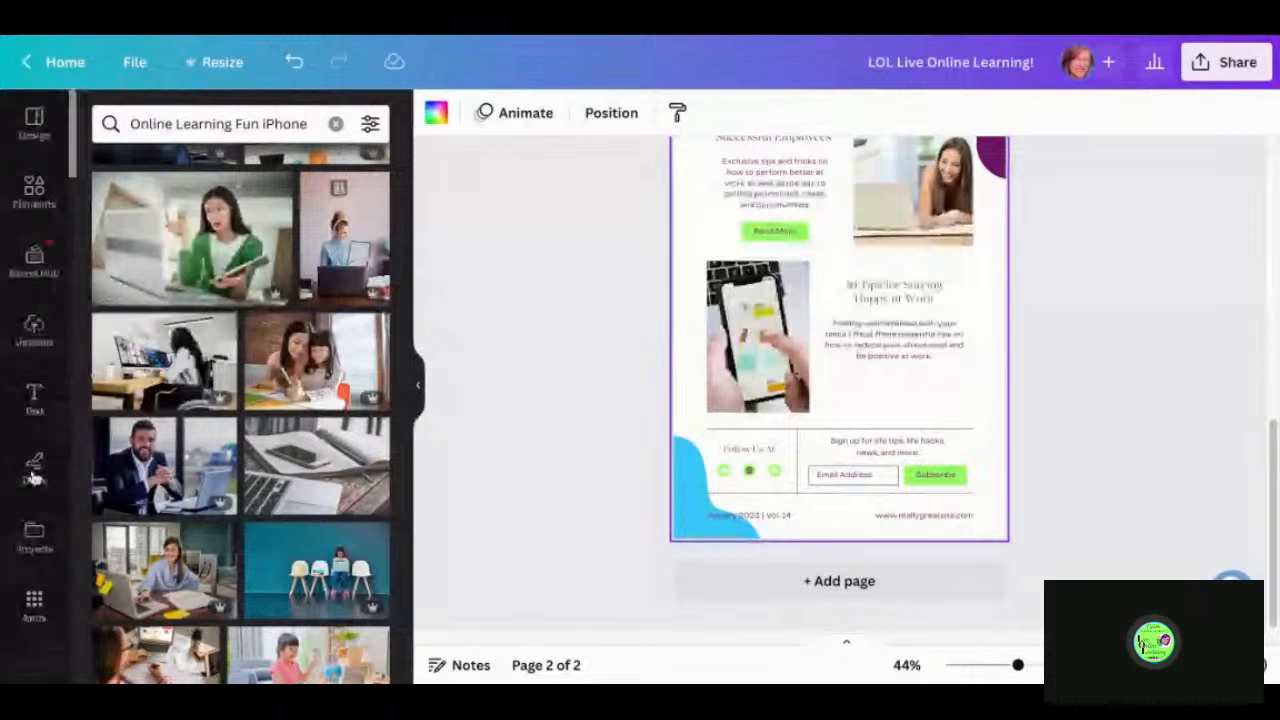
pyautogui.scroll(-5, 33, 479)
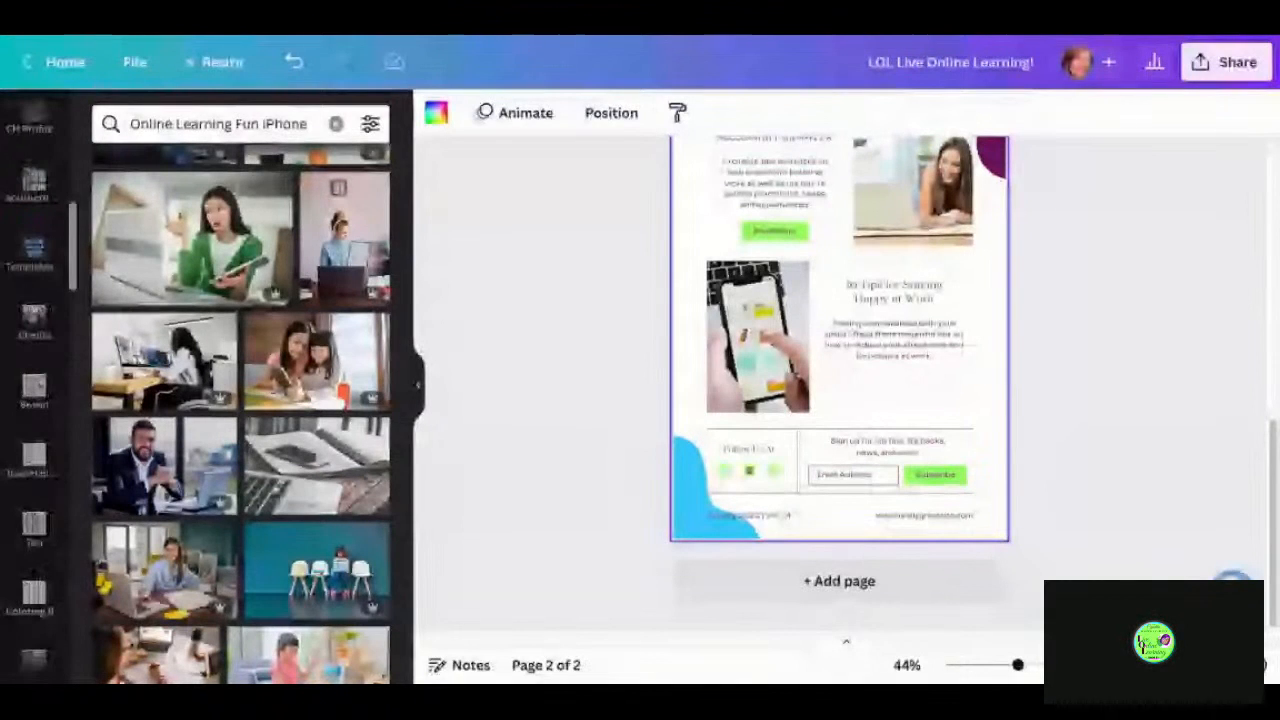
pyautogui.scroll(-5, 33, 479)
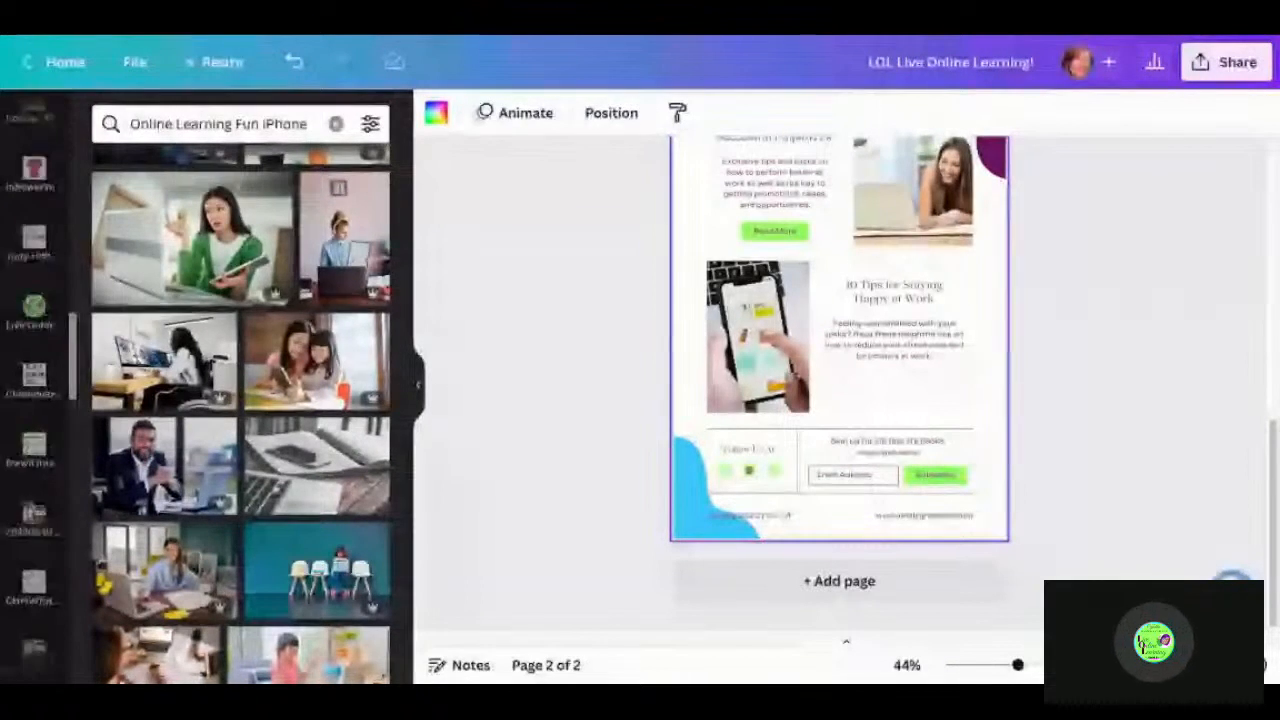
pyautogui.scroll(-5, 33, 479)
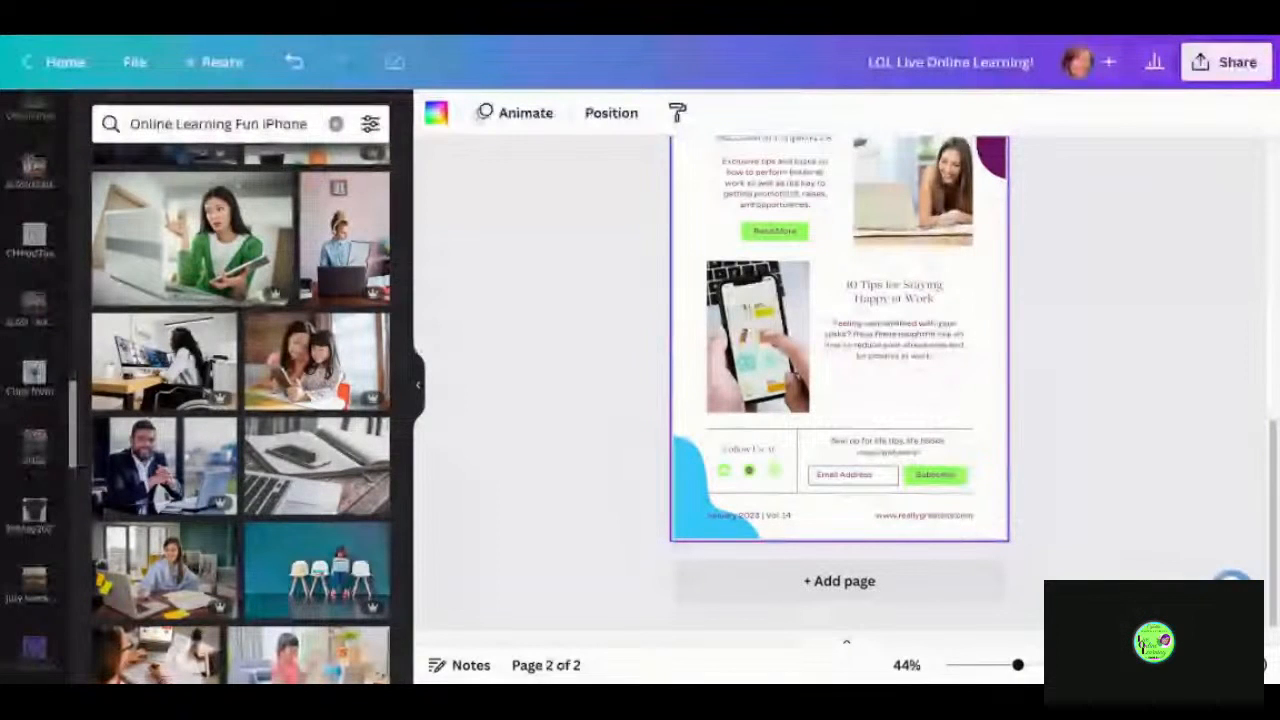
pyautogui.scroll(-5, 33, 400)
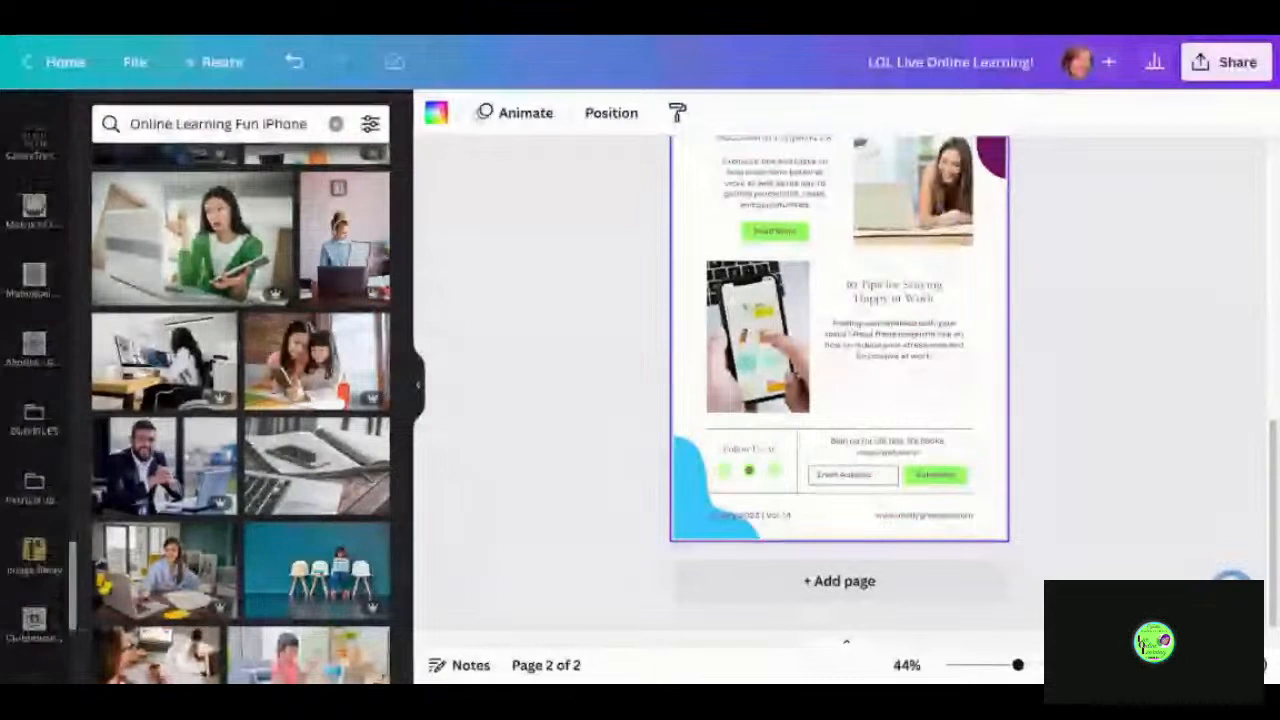
pyautogui.scroll(-3, 58, 441)
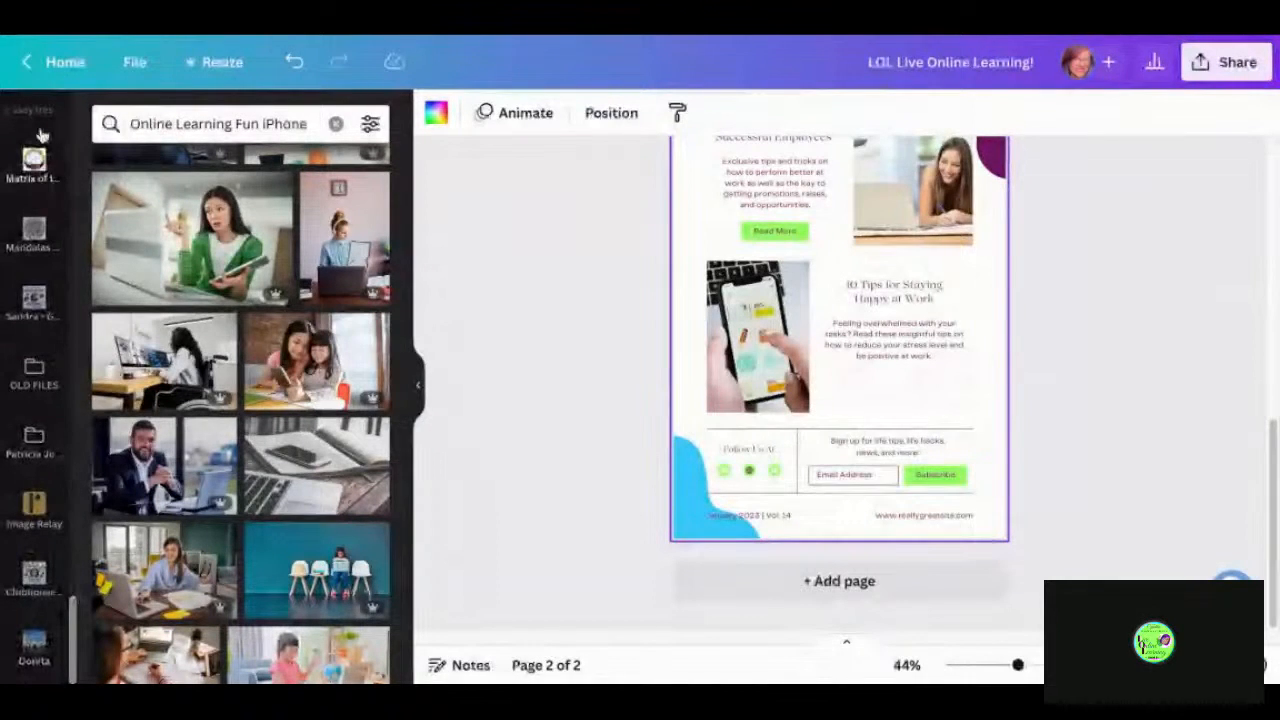
pyautogui.click(31, 109)
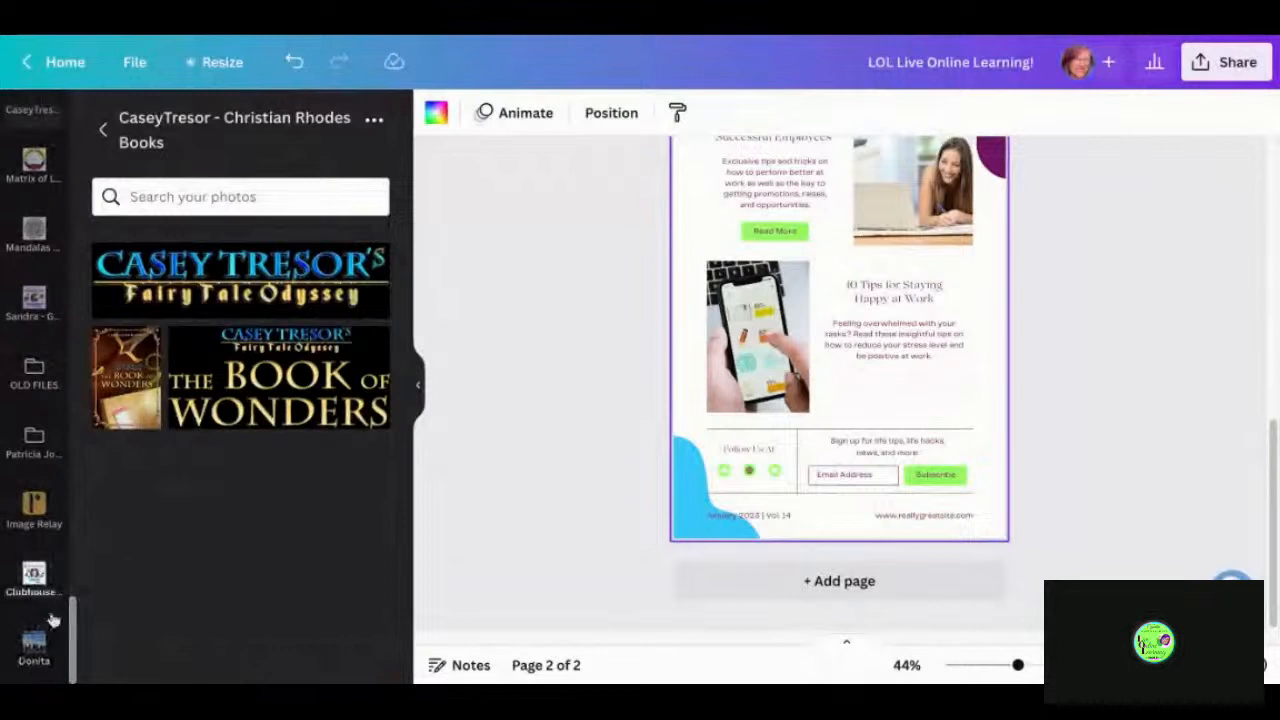
pyautogui.scroll(15, 71, 640)
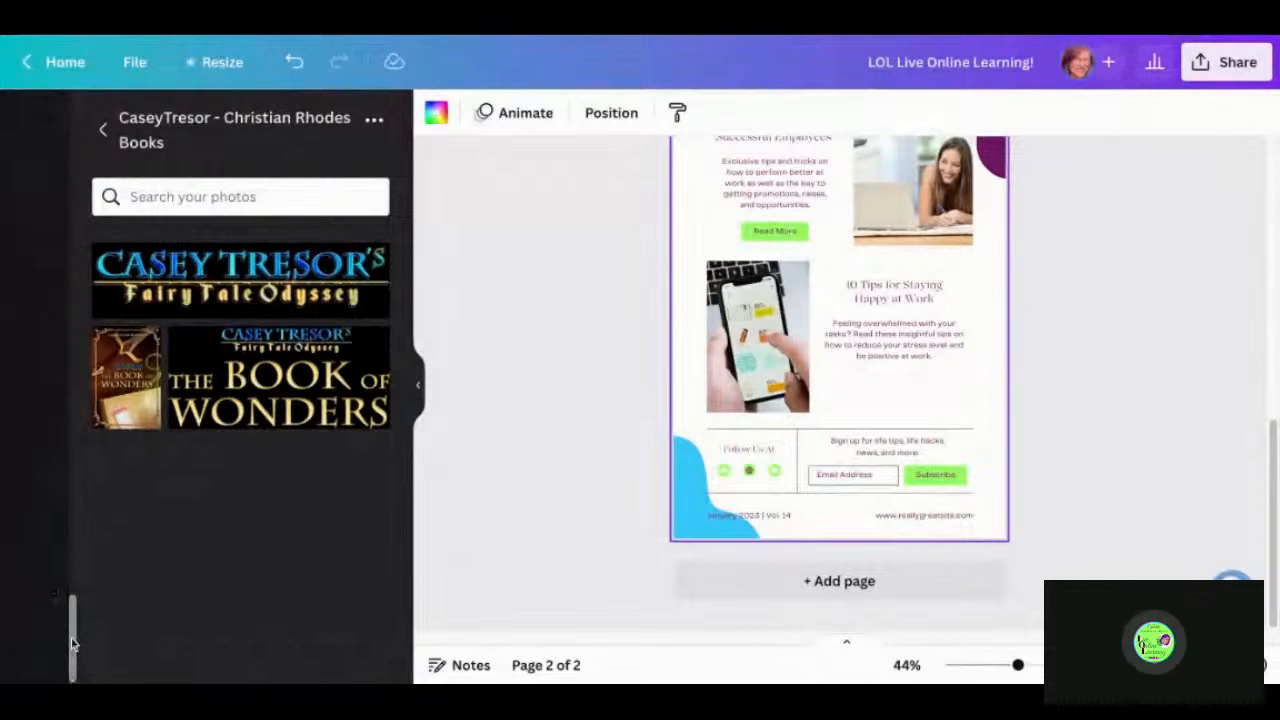
pyautogui.scroll(10, 35, 380)
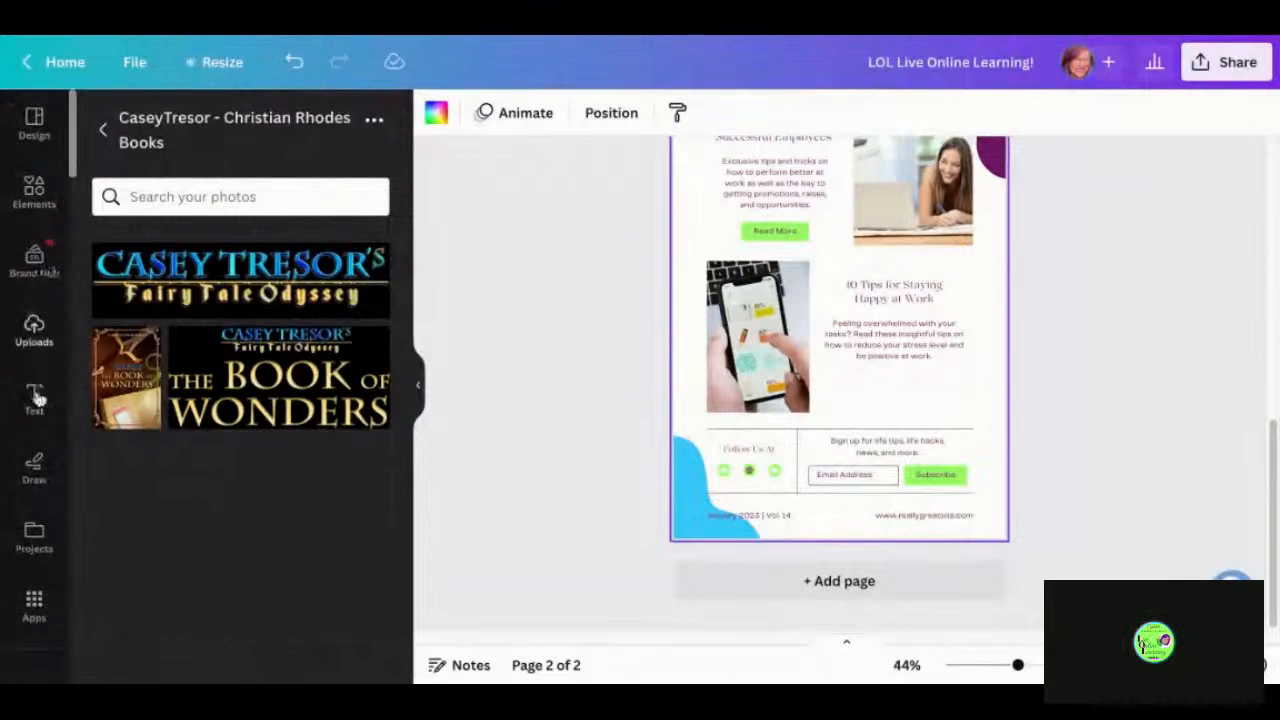
# - Search the available apps for "QR Code Generator"
pyautogui.click(32, 604)
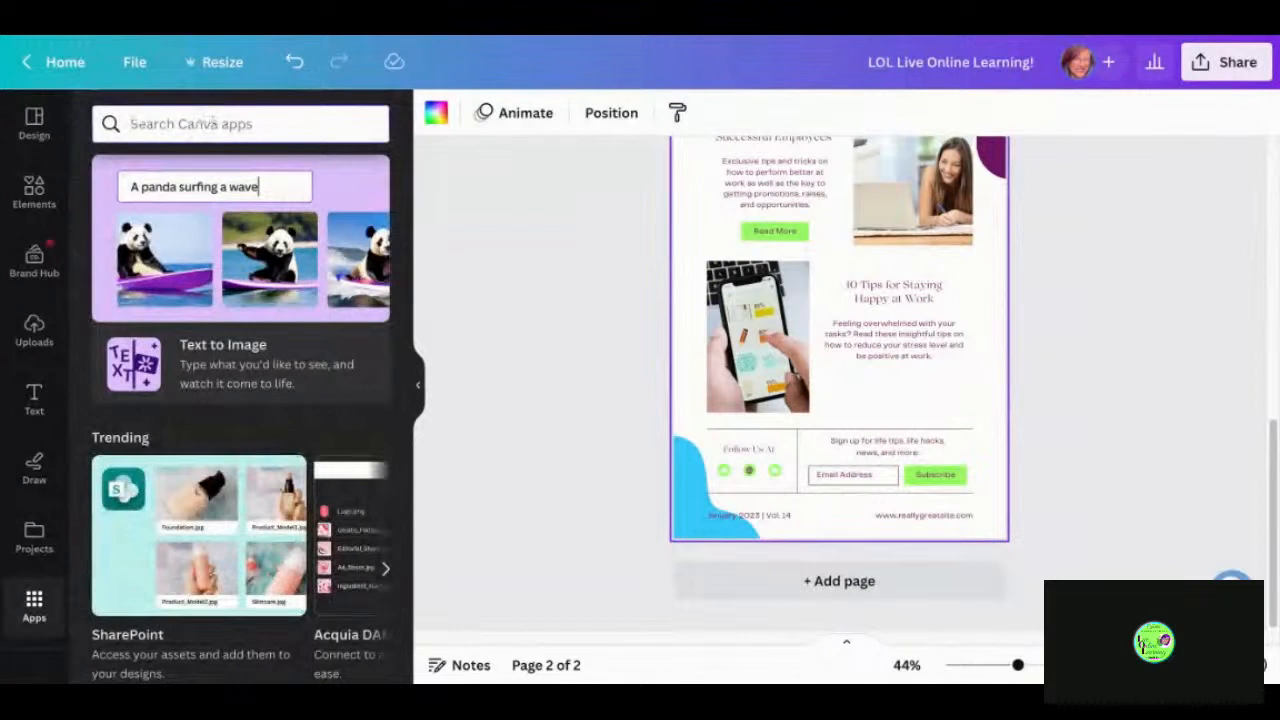
pyautogui.write('c')
pyautogui.press('BackSpace')
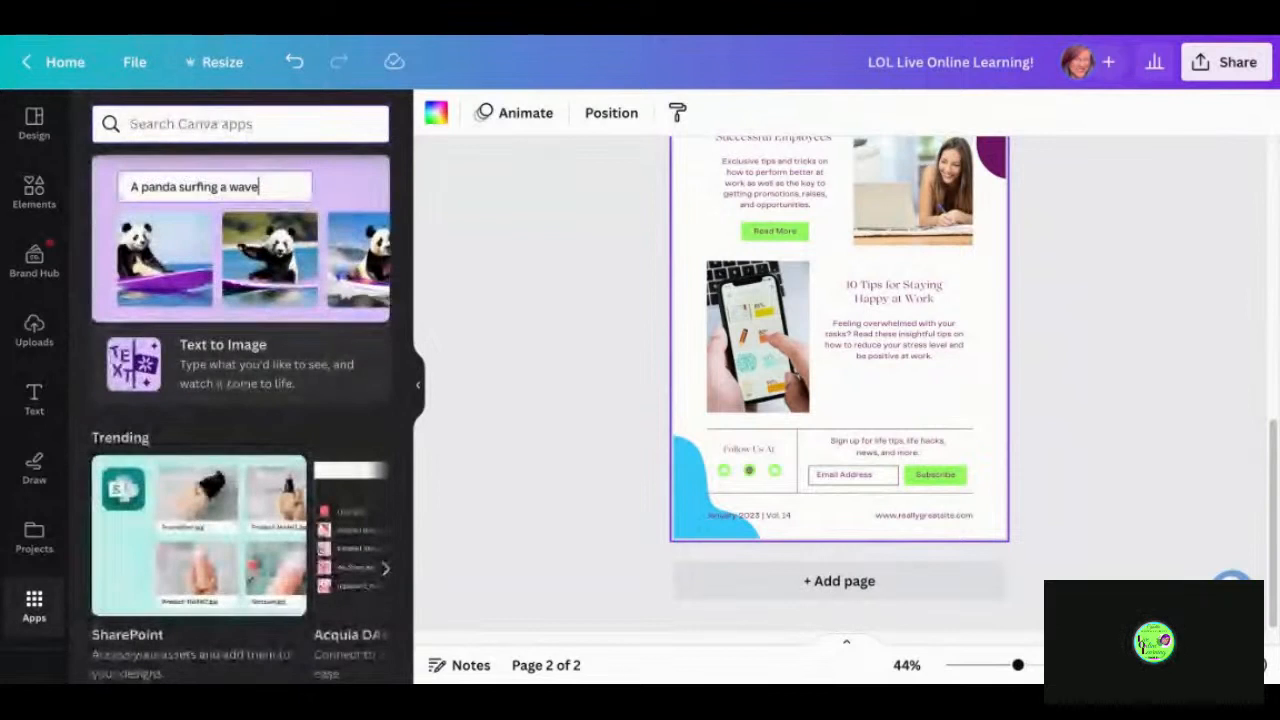
pyautogui.write('Q')
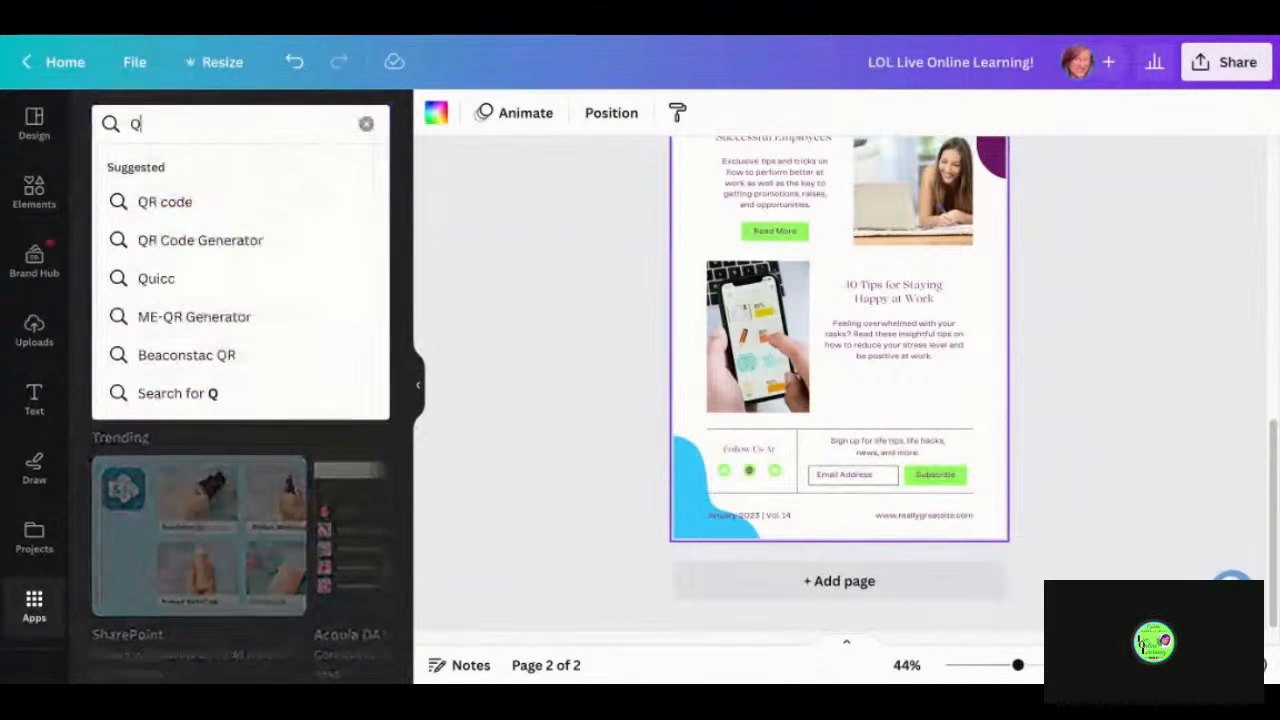
pyautogui.click(217, 241)
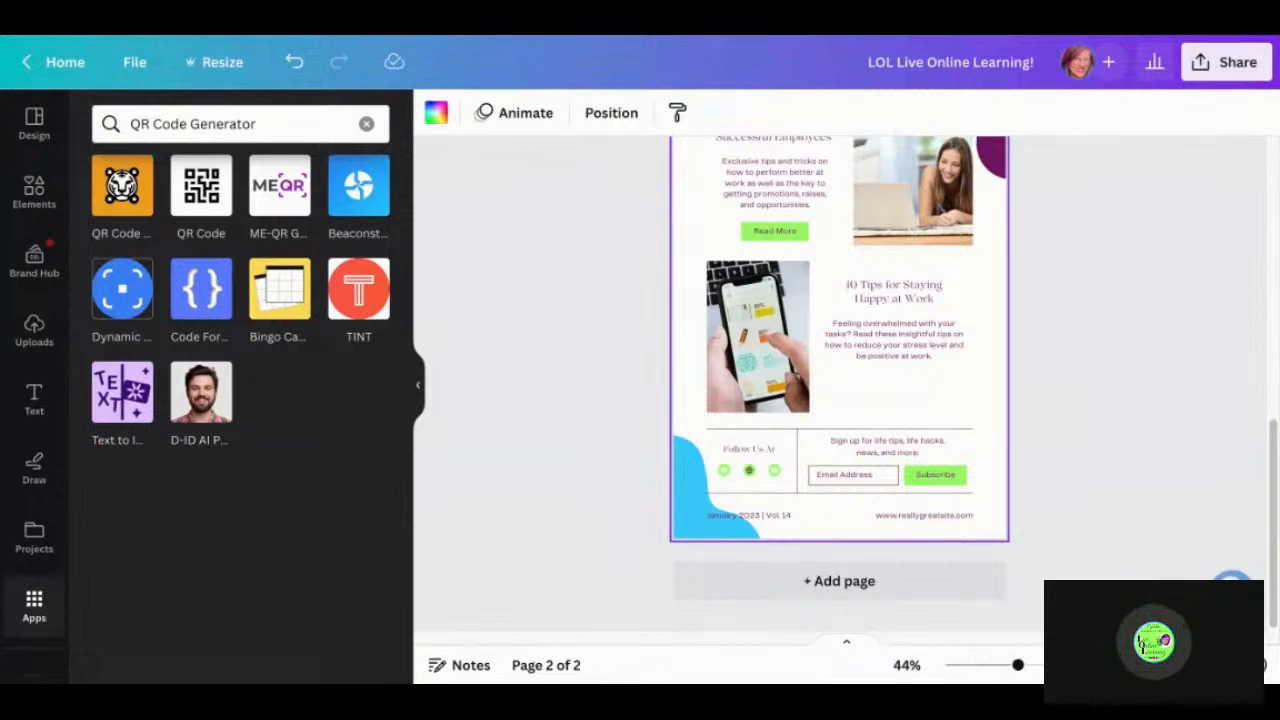
# - Try to use the Dynamic QR Codes app by Hovercode and return to the QR code app results
pyautogui.click(122, 292)
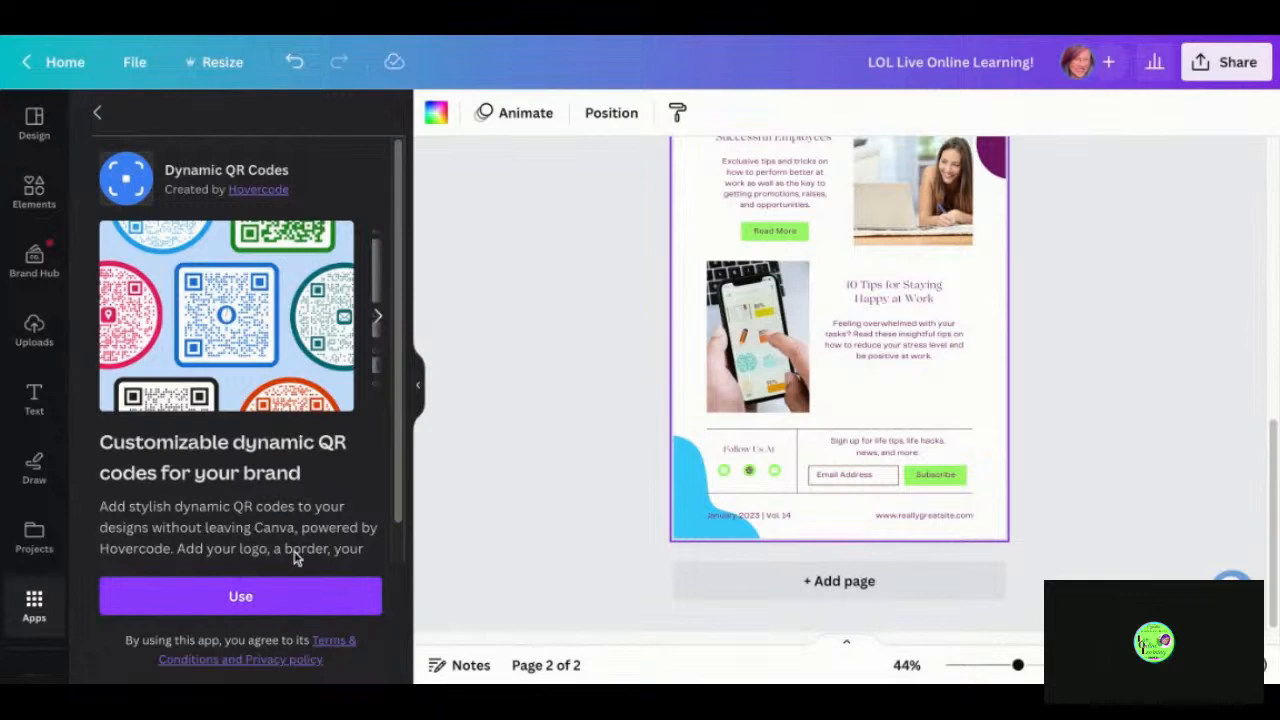
pyautogui.scroll(-2, 295, 558)
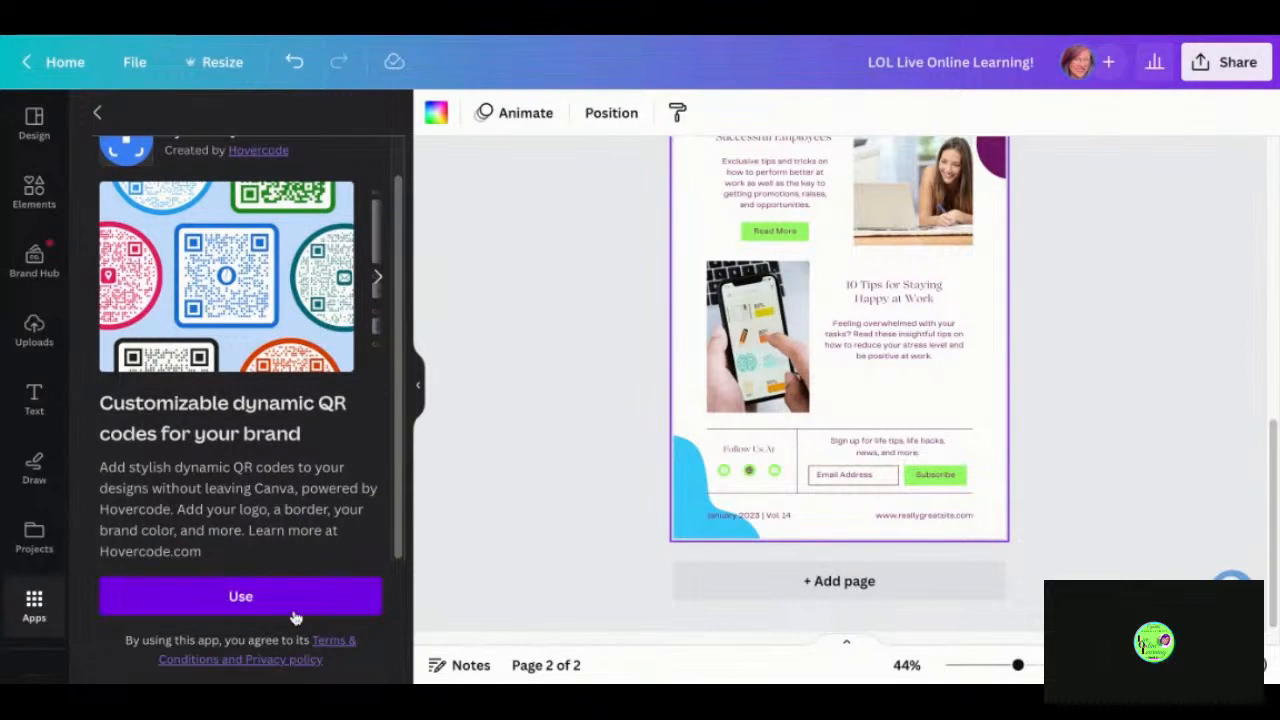
pyautogui.click(240, 597)
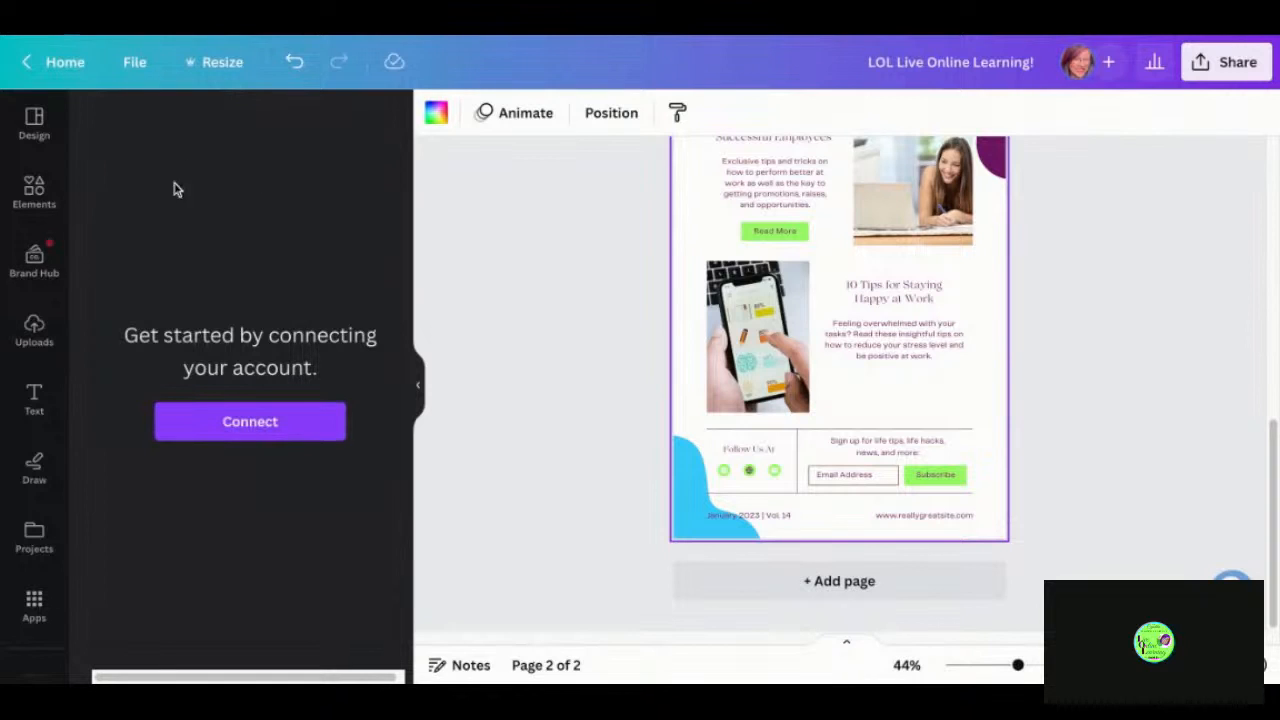
pyautogui.click(33, 605)
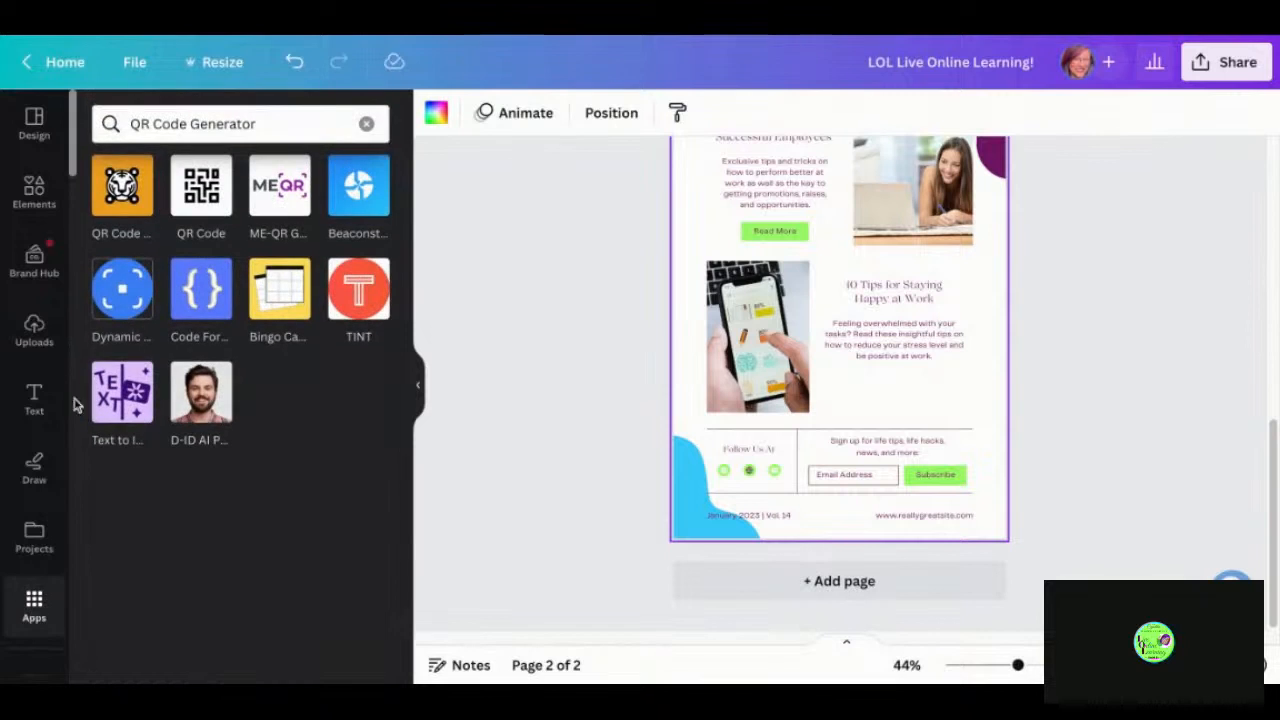
pyautogui.click(199, 195)
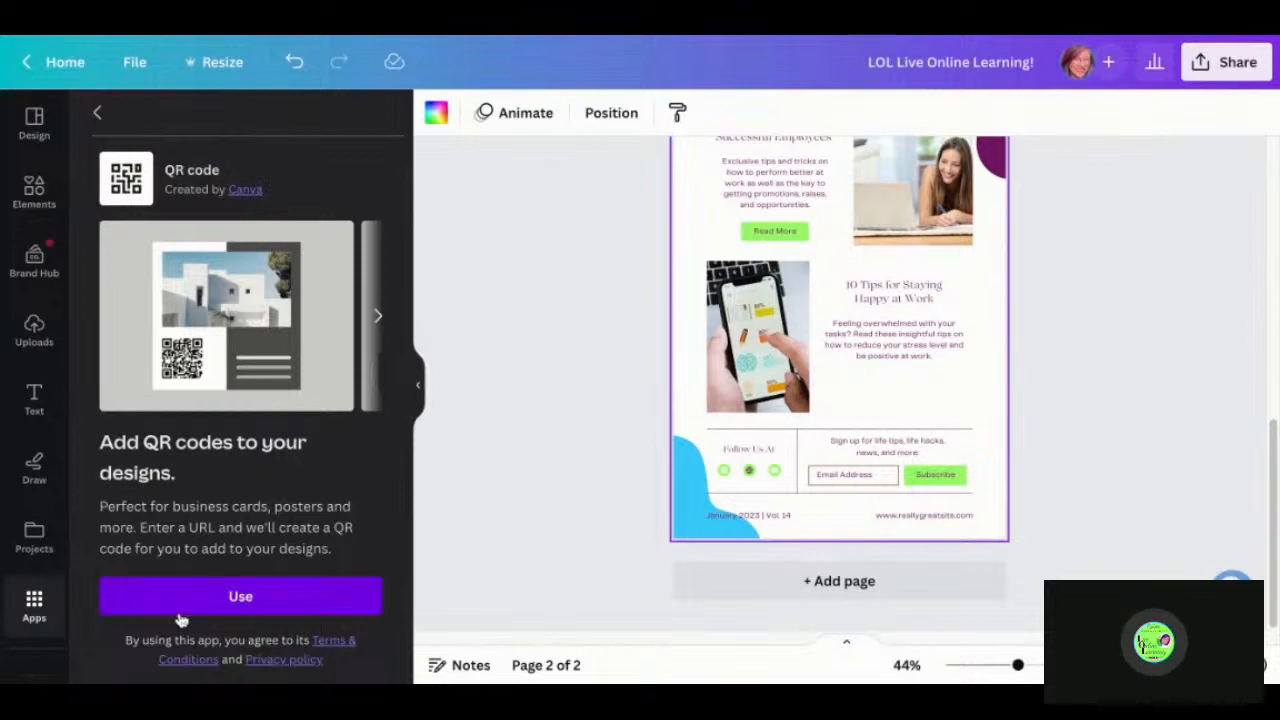
pyautogui.click(239, 603)
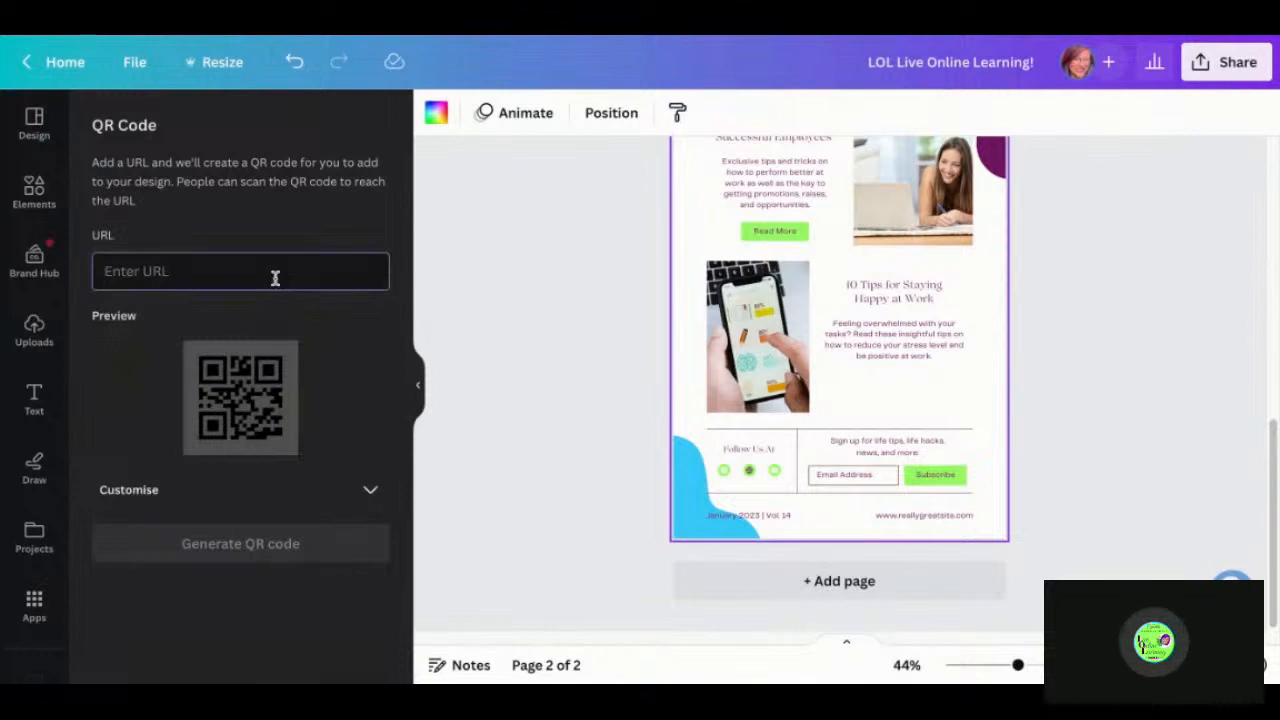
pyautogui.write('cyndilu.com')
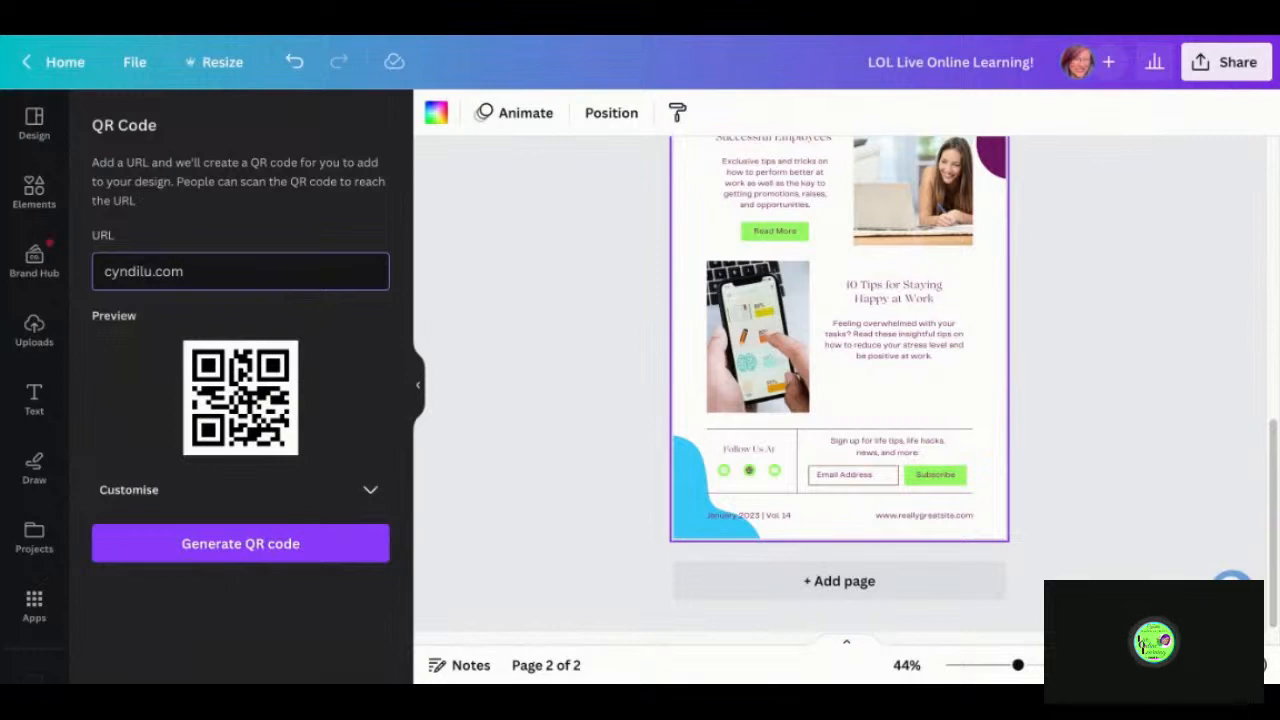
pyautogui.write('/')
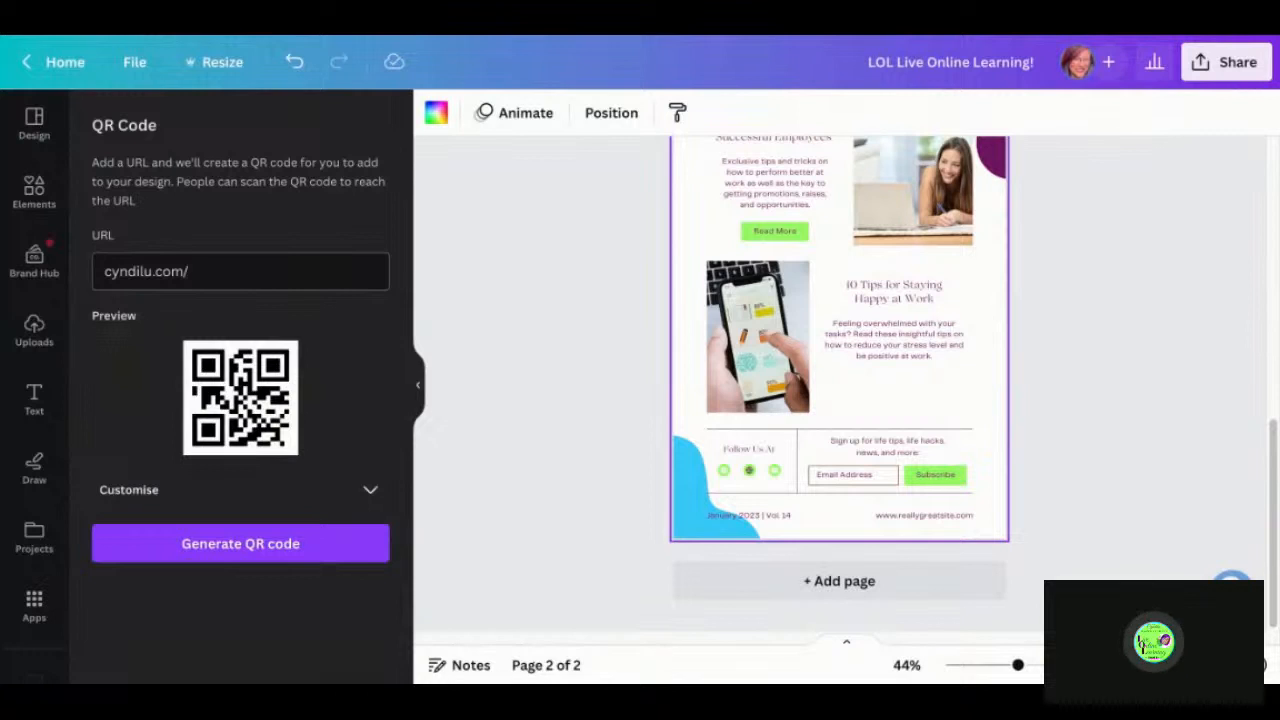
pyautogui.click(190, 271)
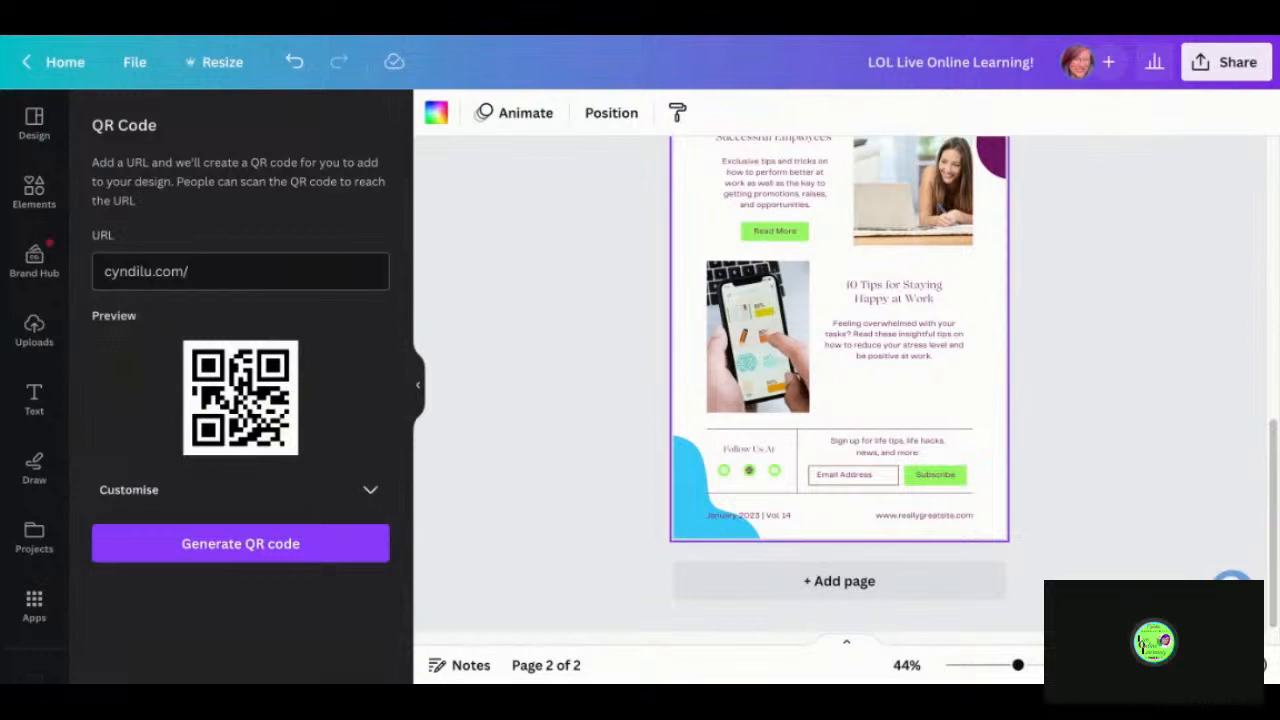
pyautogui.tripleClick(271, 271)
pyautogui.hotkey('ctrl', 'v')
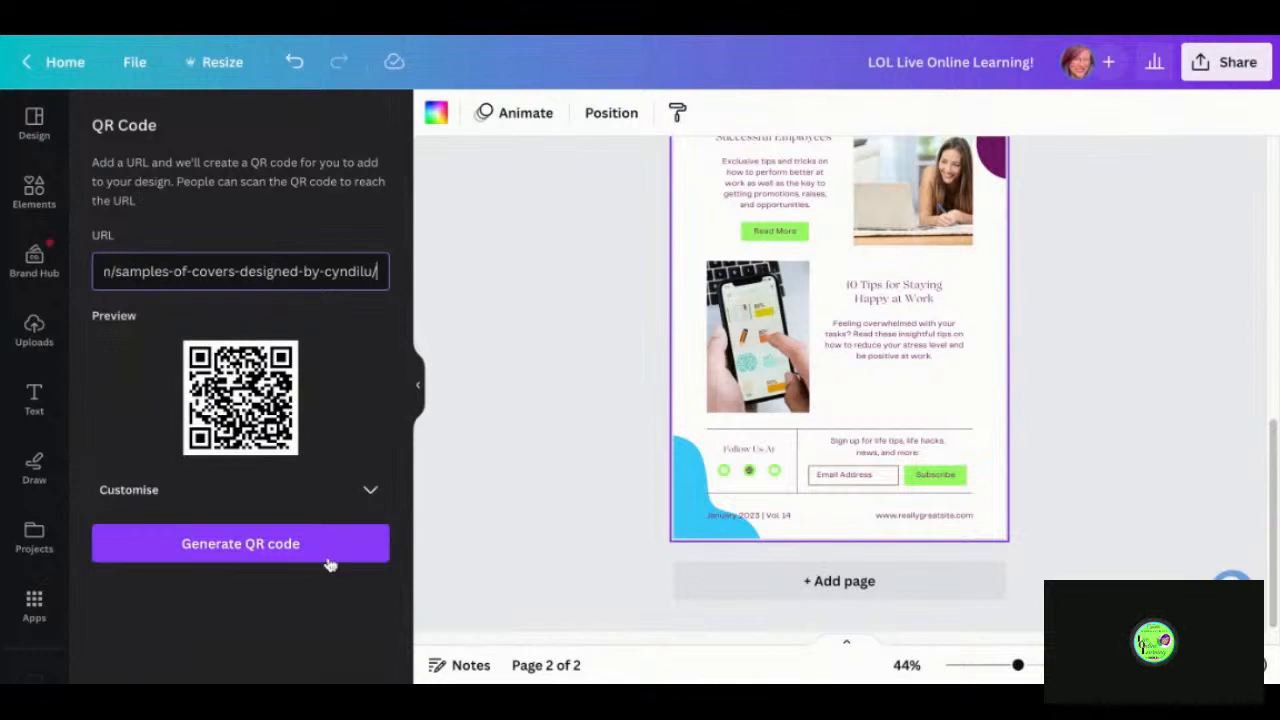
pyautogui.click(277, 562)
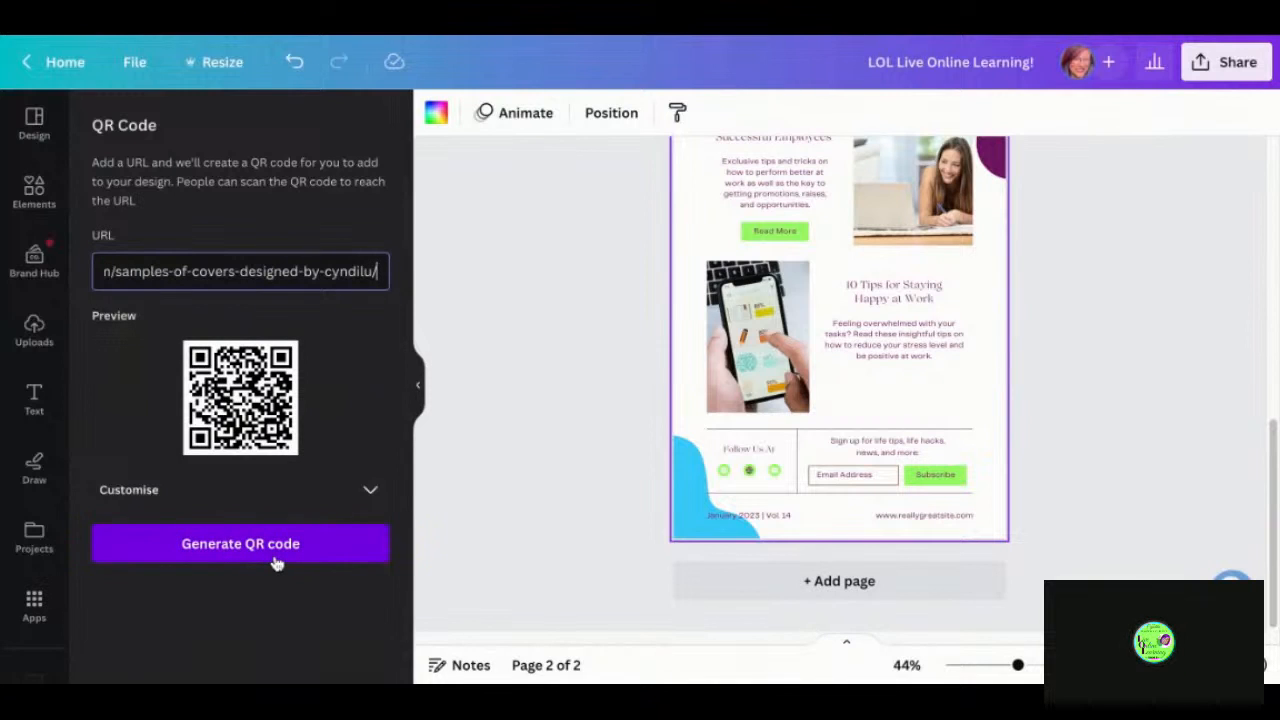
pyautogui.click(277, 560)
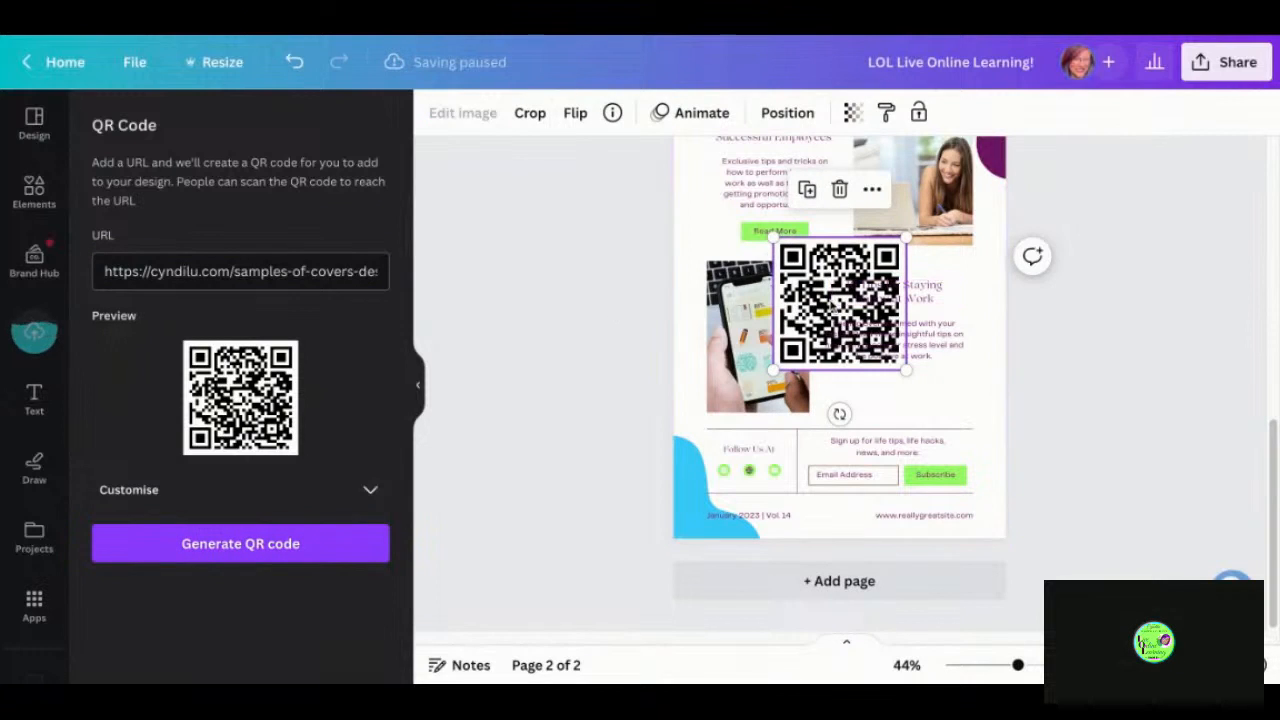
# - Shrink the QR code to about 140 by 140 and place it between the "10 Tips" paragraph and the sign-up section
pyautogui.moveTo(778, 245); pyautogui.dragTo(933, 397)
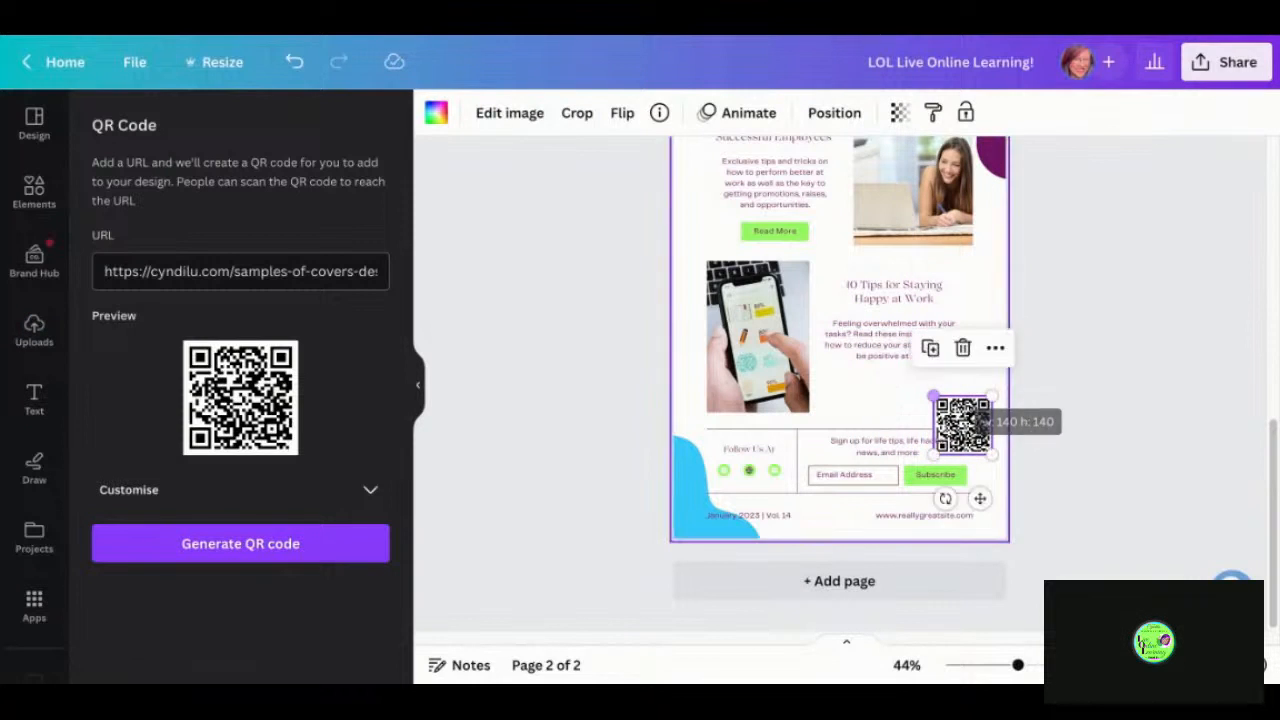
pyautogui.moveTo(980, 496); pyautogui.dragTo(979, 440)
pyautogui.moveTo(963, 395); pyautogui.dragTo(899, 395)
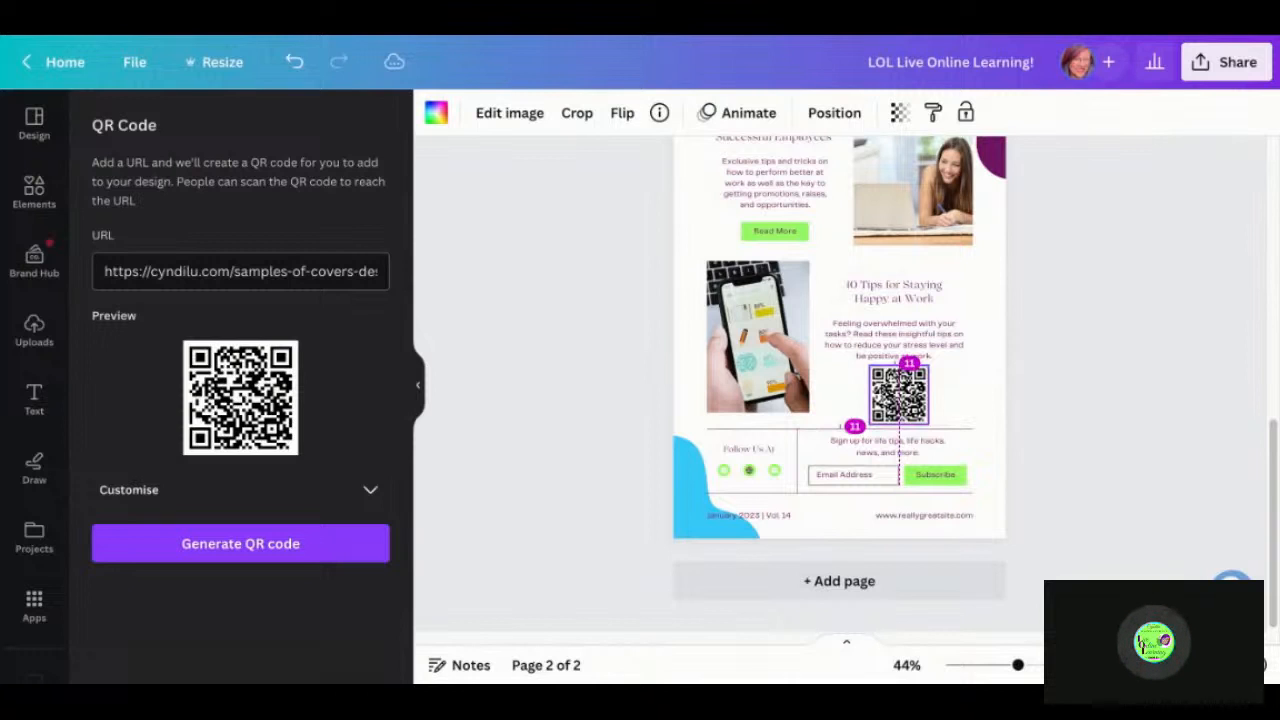
pyautogui.moveTo(899, 395); pyautogui.dragTo(899, 395)
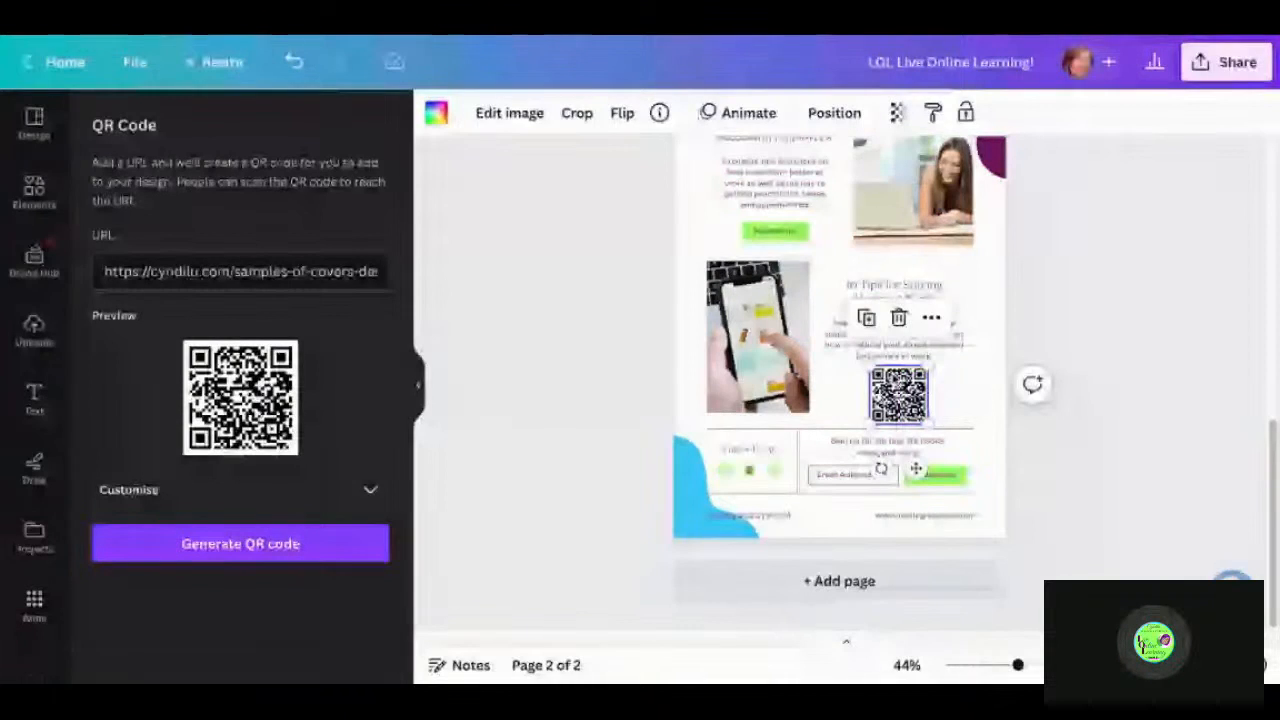
# - Nudge the QR code into line under the centre of the "Feeling overwhelmed" paragraph and check the alignment of both elements
pyautogui.scroll(3, 887, 452)
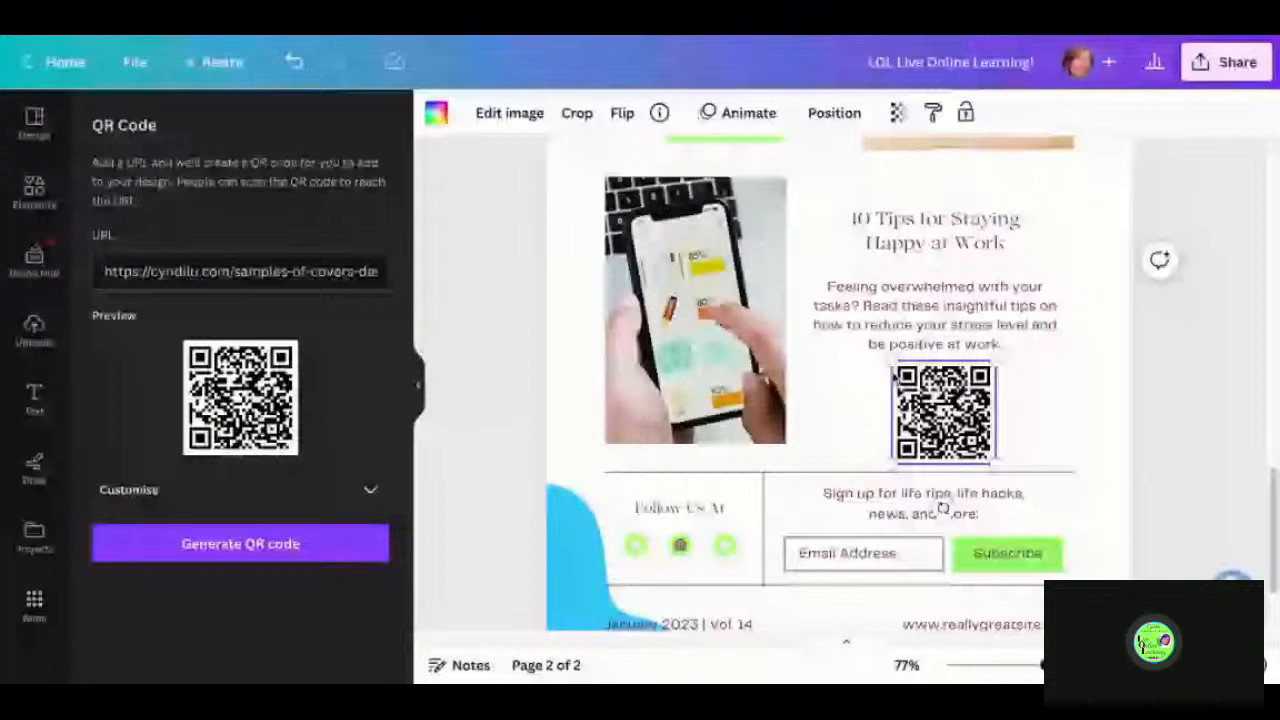
pyautogui.scroll(3, 942, 508)
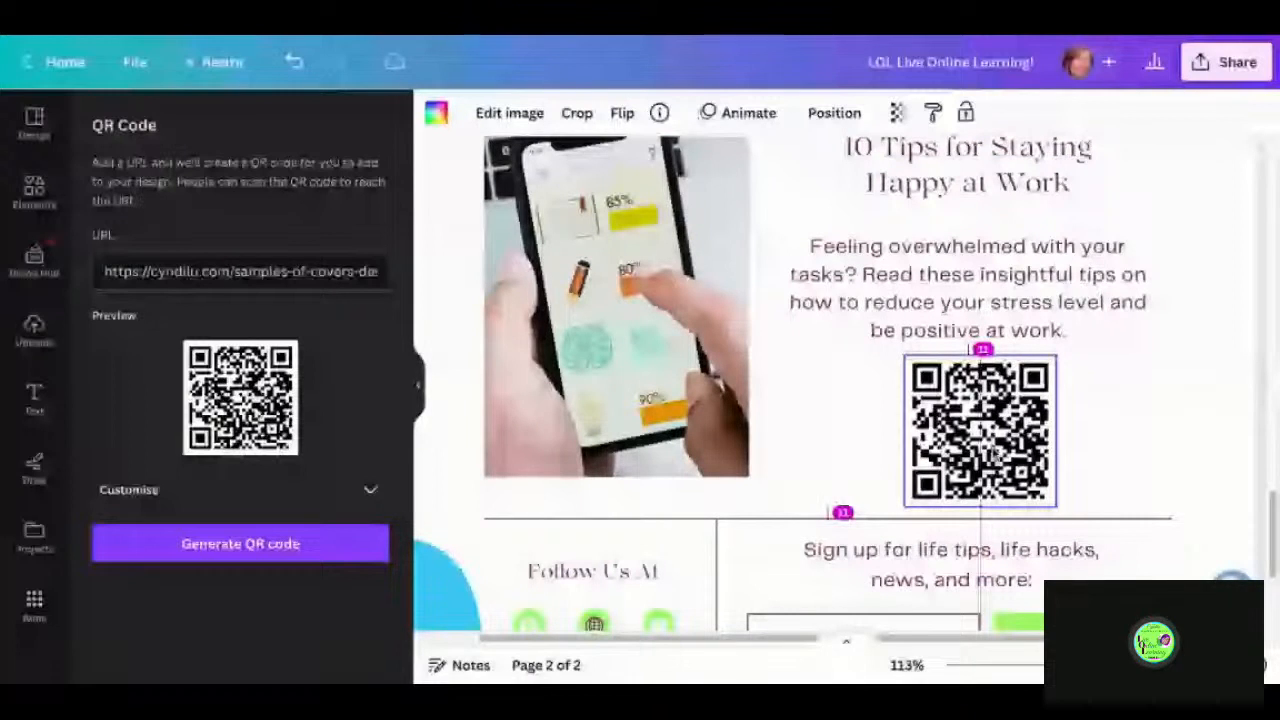
pyautogui.moveTo(996, 455); pyautogui.dragTo(984, 455)
pyautogui.keyDown('shift'); pyautogui.click(1059, 318); pyautogui.keyUp('shift')
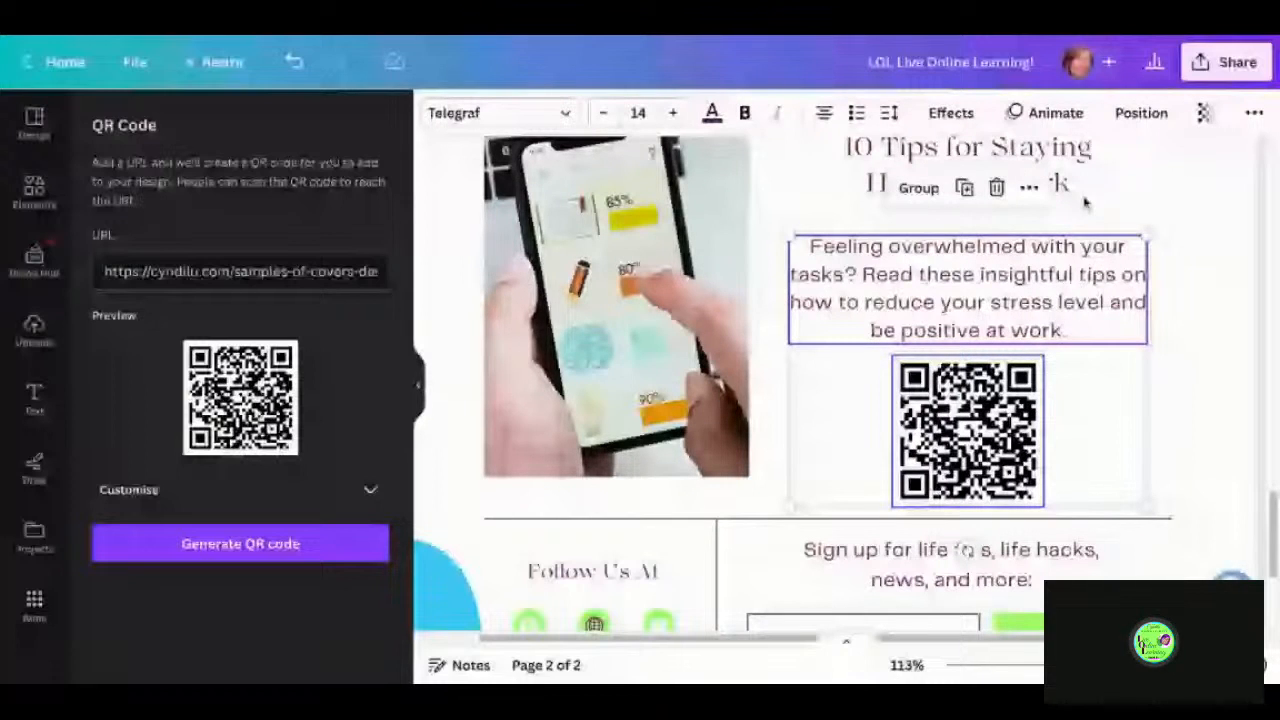
pyautogui.click(1141, 113)
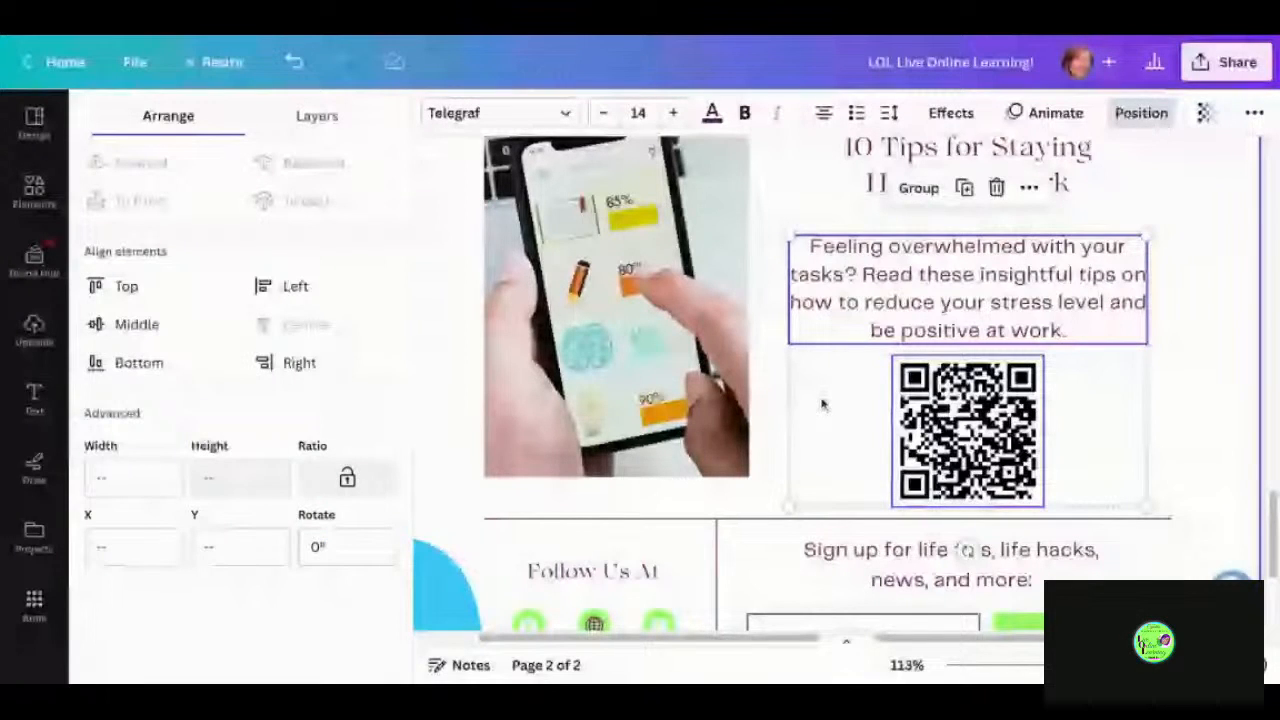
pyautogui.click(823, 404)
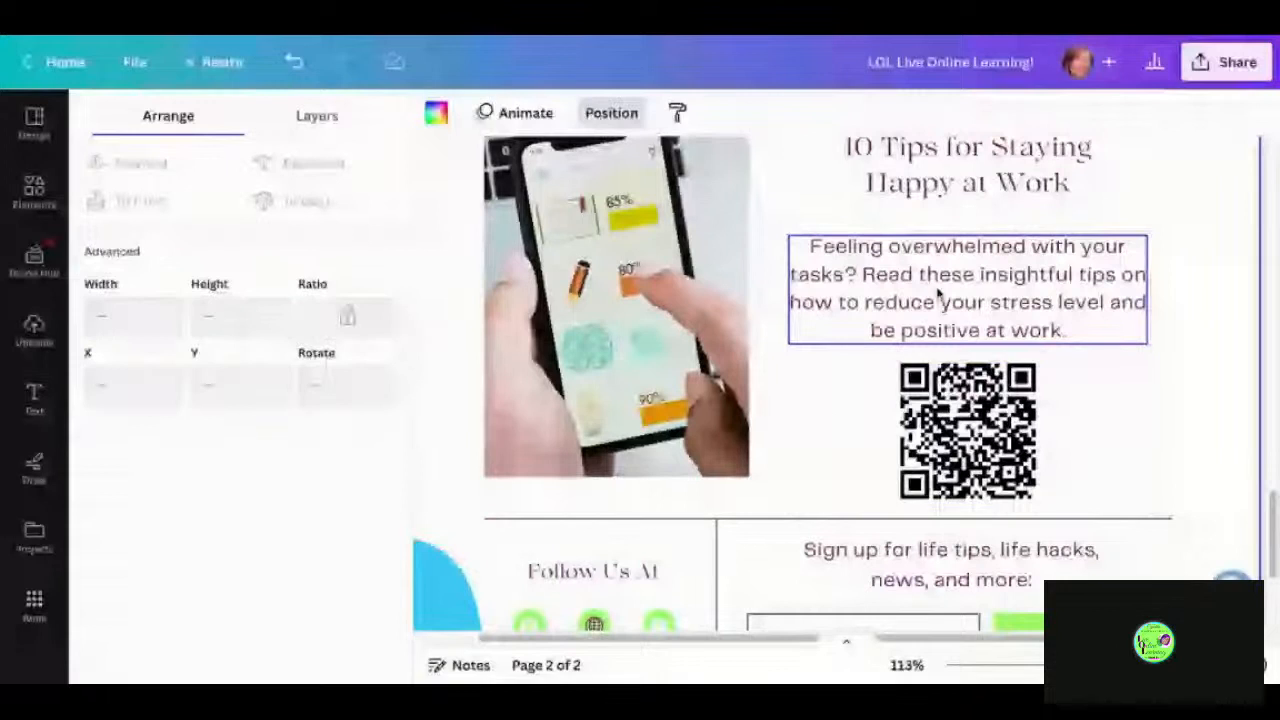
# - Replace the "10 Tips for Staying Happy at Work" heading with "Check out Some Samples of Book Covers"
pyautogui.click(937, 295)
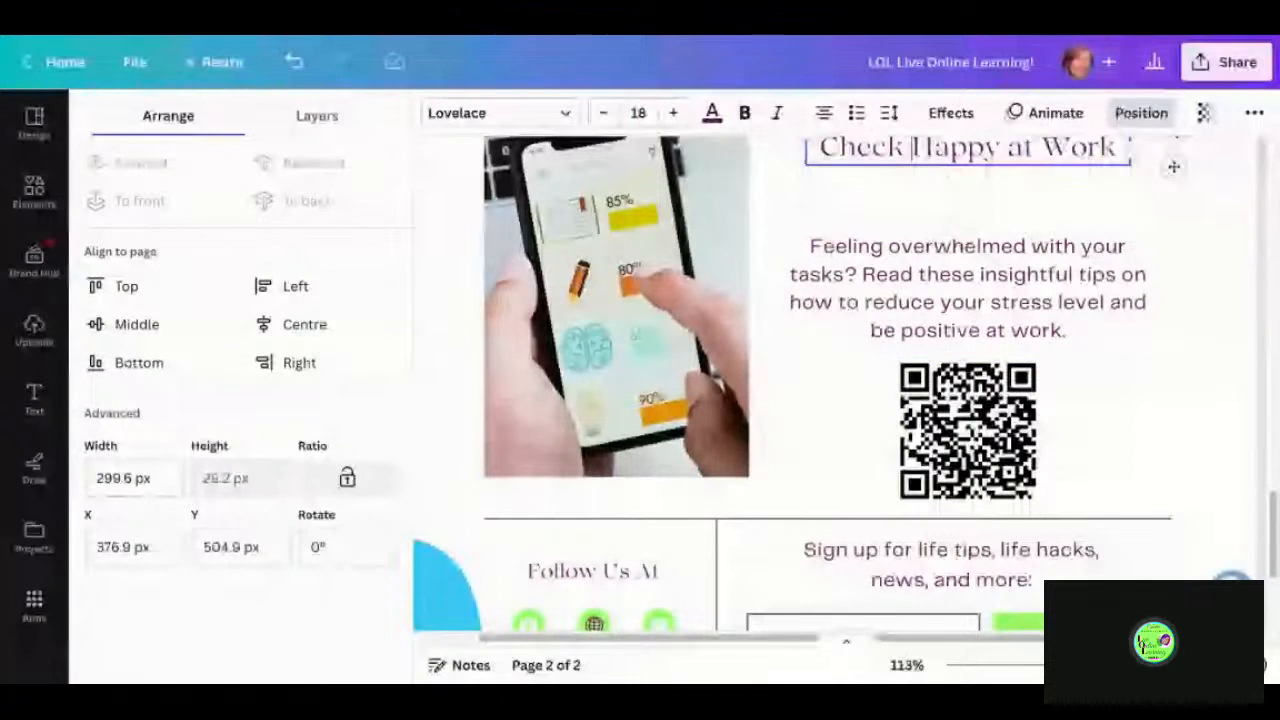
pyautogui.hotkey('ctrl', 'a')
pyautogui.write('Chec')
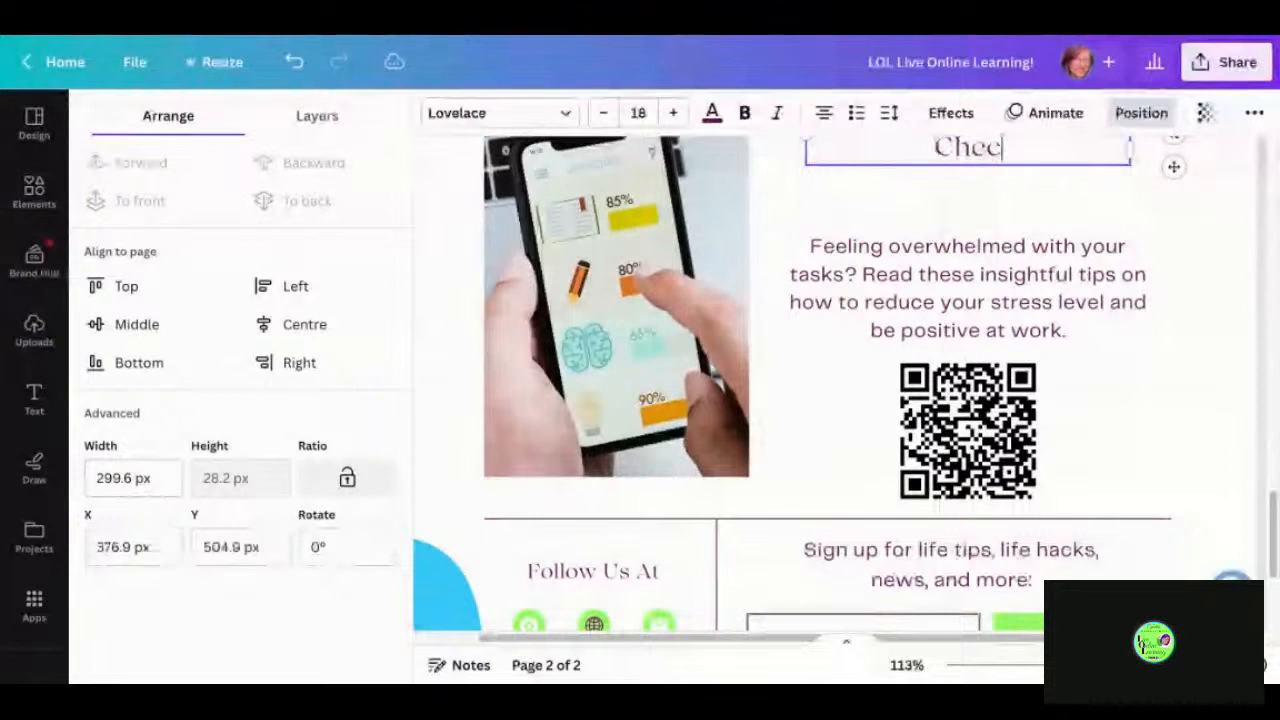
pyautogui.write('k out Some Samples of Book')
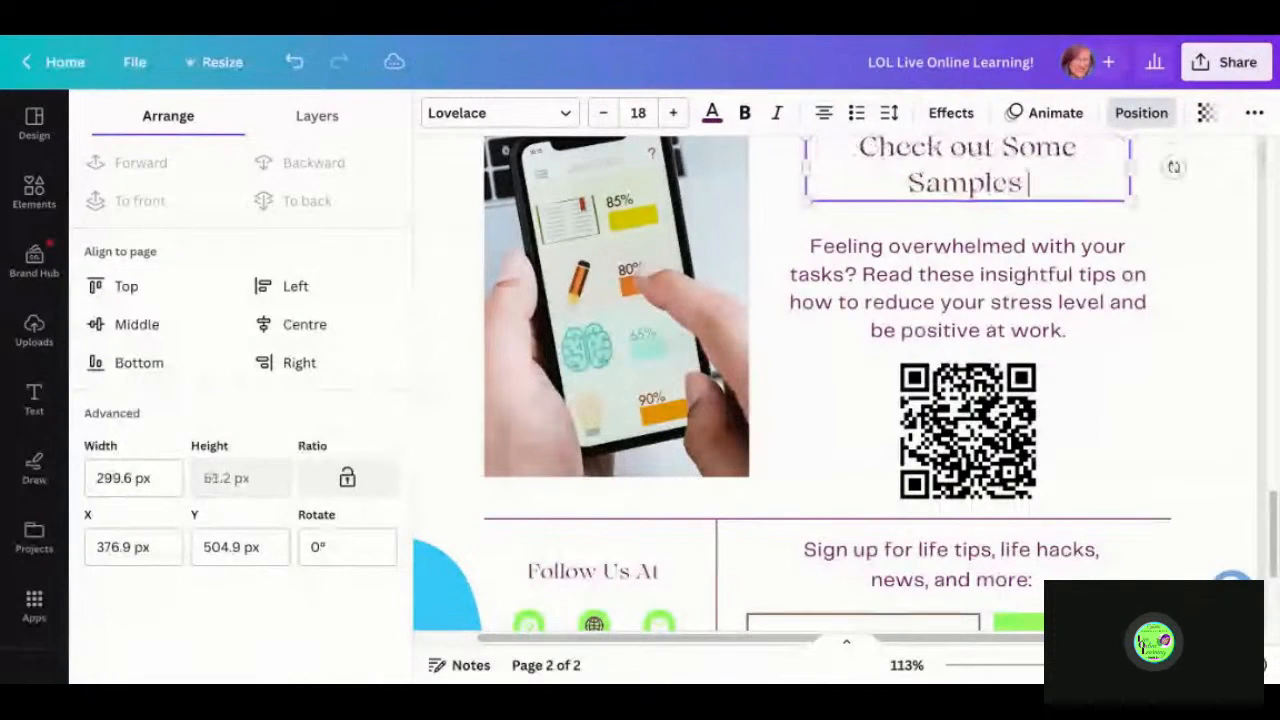
pyautogui.write(' C')
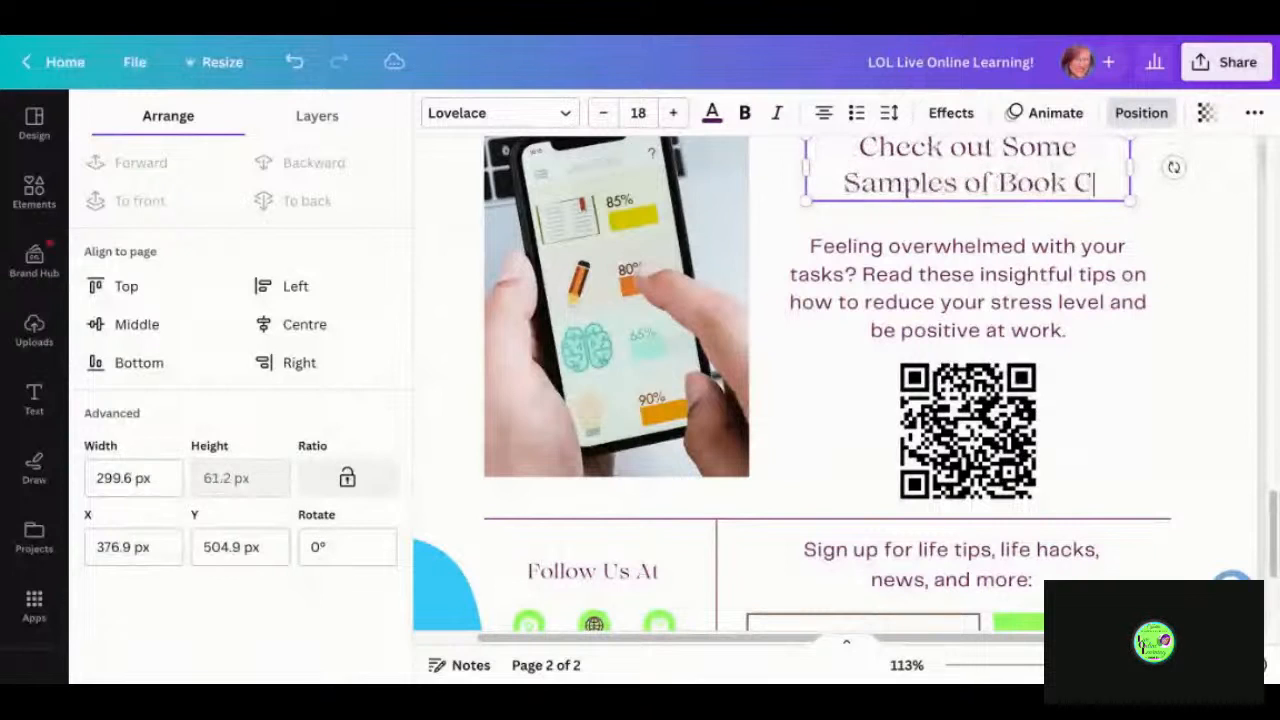
pyautogui.write('overs')
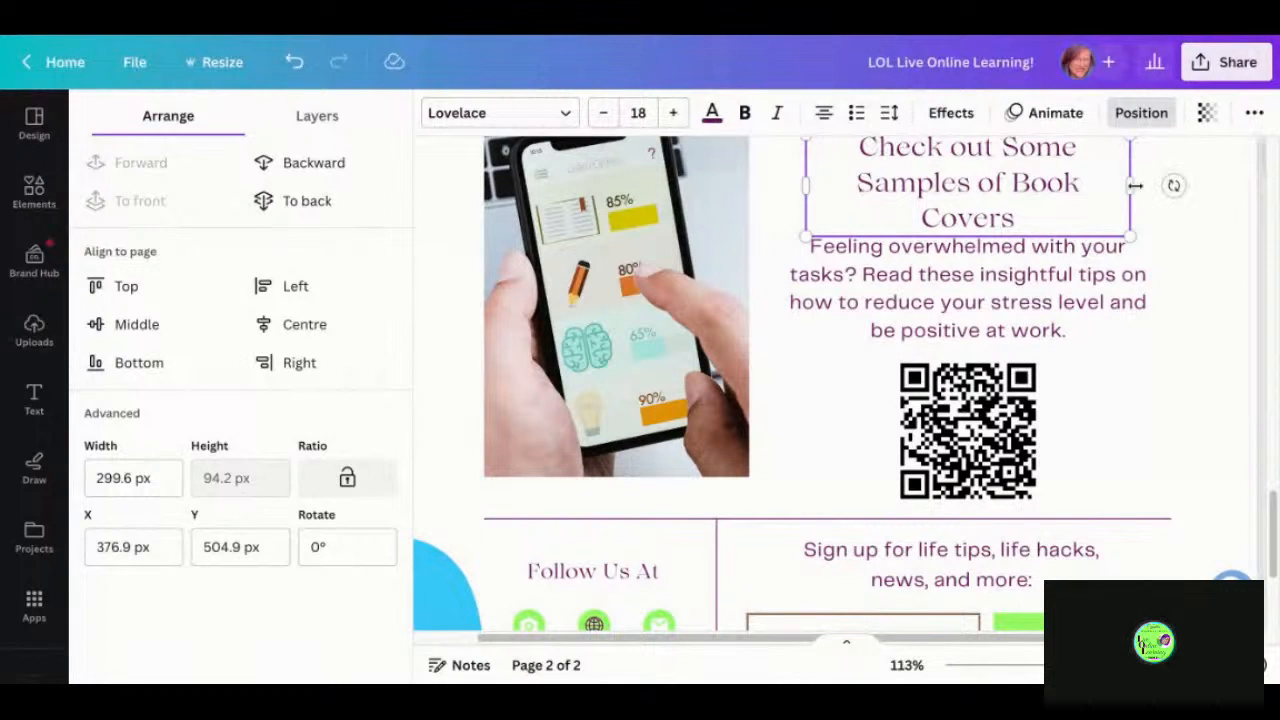
# - Widen the book covers heading to about 324 px so it fits on two lines, and reposition it above the paragraph
pyautogui.moveTo(1135, 185); pyautogui.dragTo(1161, 185)
pyautogui.click(1081, 200)
pyautogui.moveTo(1081, 200); pyautogui.dragTo(1073, 205)
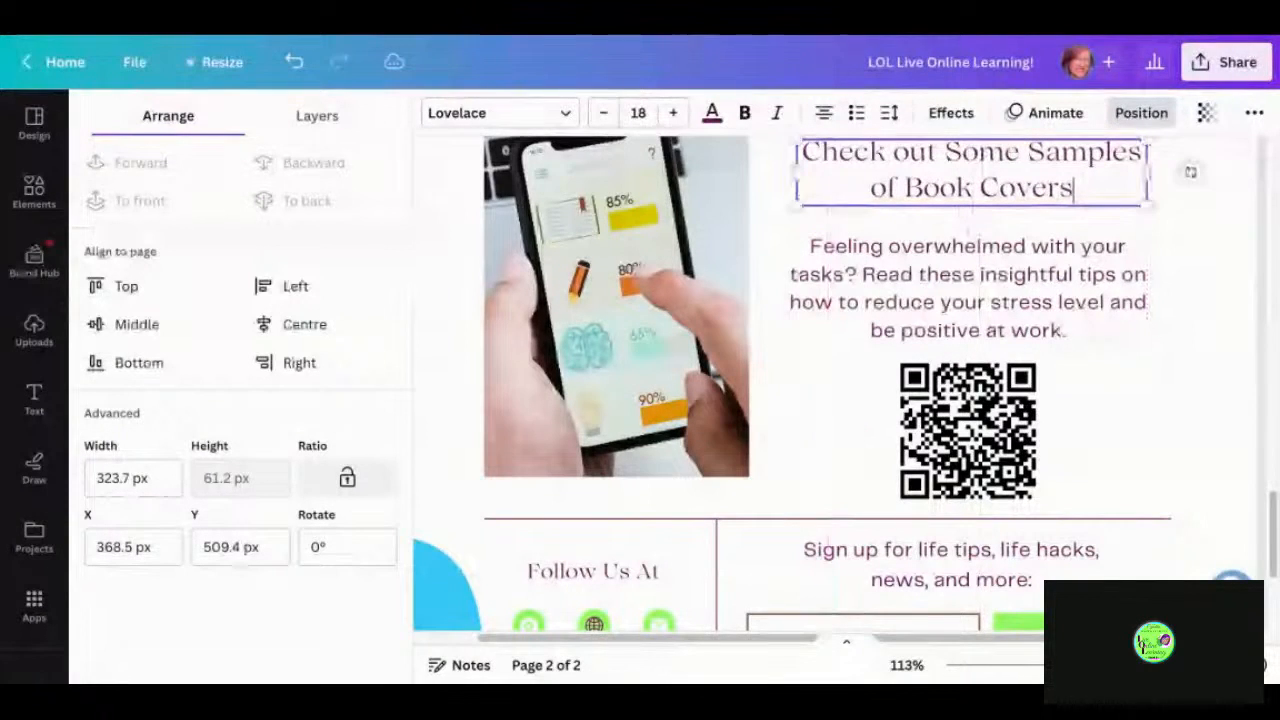
# - Align the book covers heading, the paragraph and the QR code along a common vertical centre line
pyautogui.keyDown('shift'); pyautogui.click(1051, 294); pyautogui.keyUp('shift')
pyautogui.keyDown('shift'); pyautogui.click(1025, 430); pyautogui.keyUp('shift')
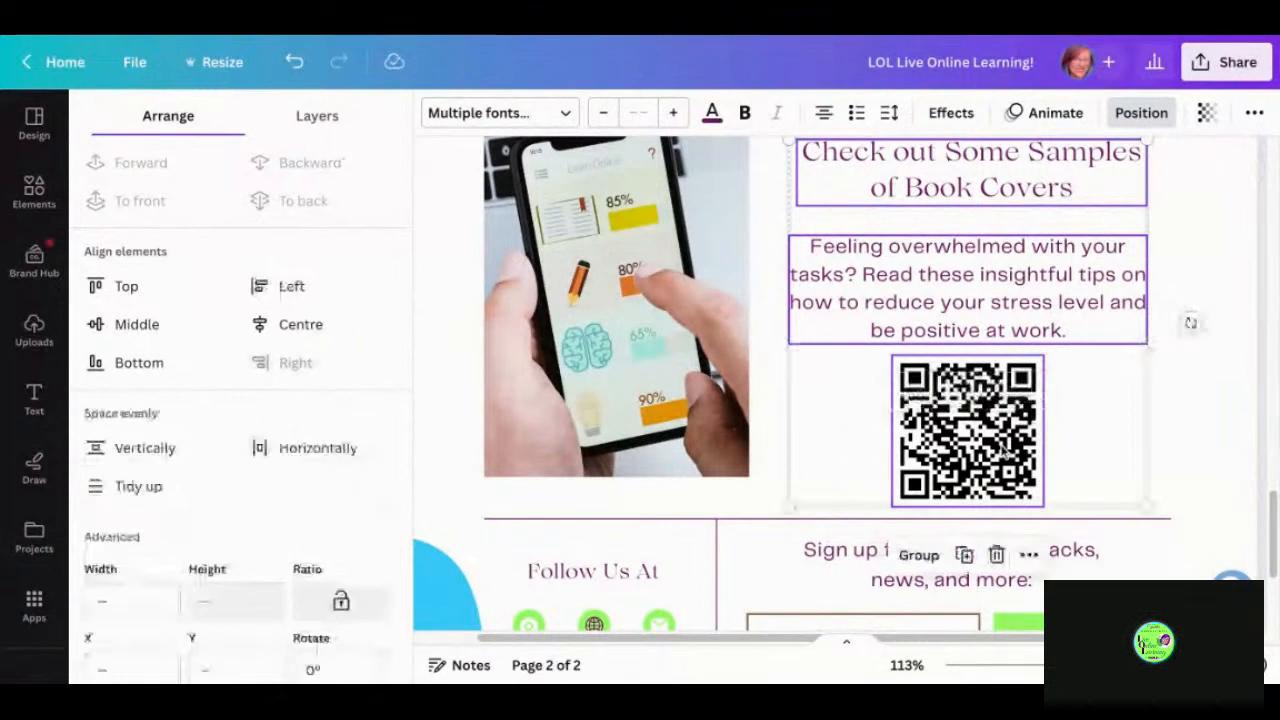
pyautogui.click(1152, 116)
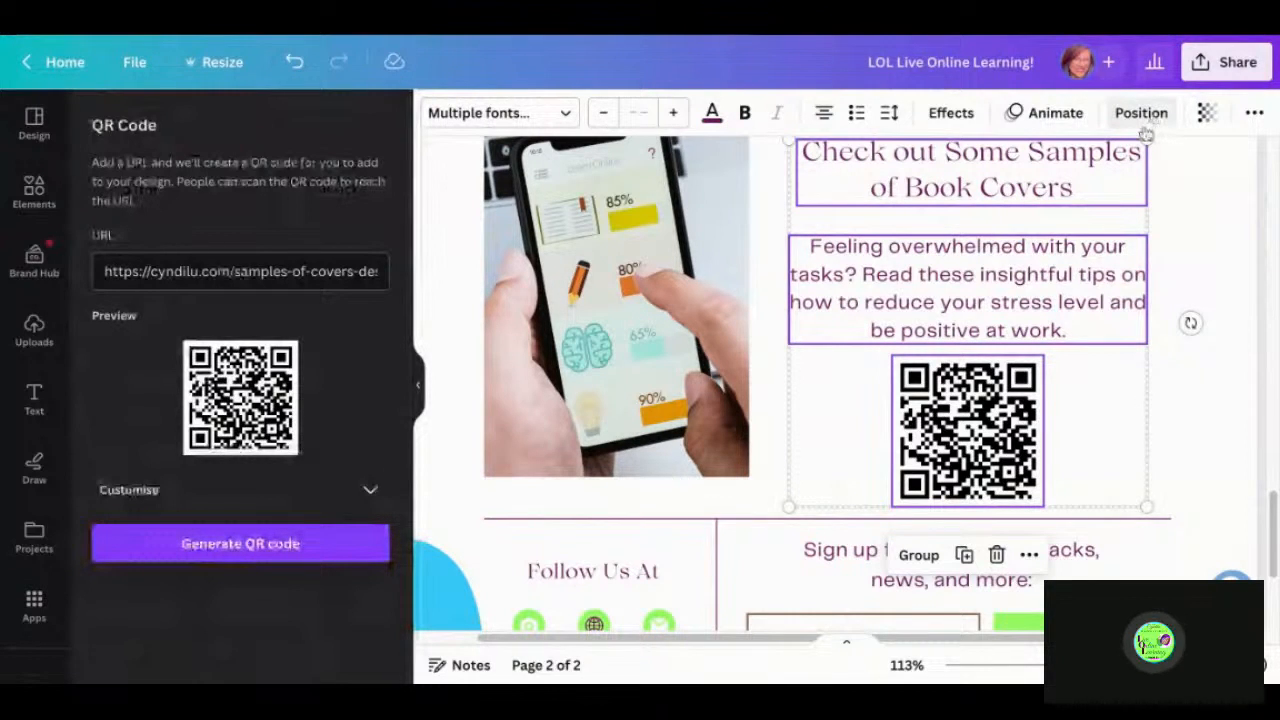
pyautogui.click(1141, 113)
# - Reduce the QR code to about 132 px square and recentre it beneath the paragraph
pyautogui.click(975, 470)
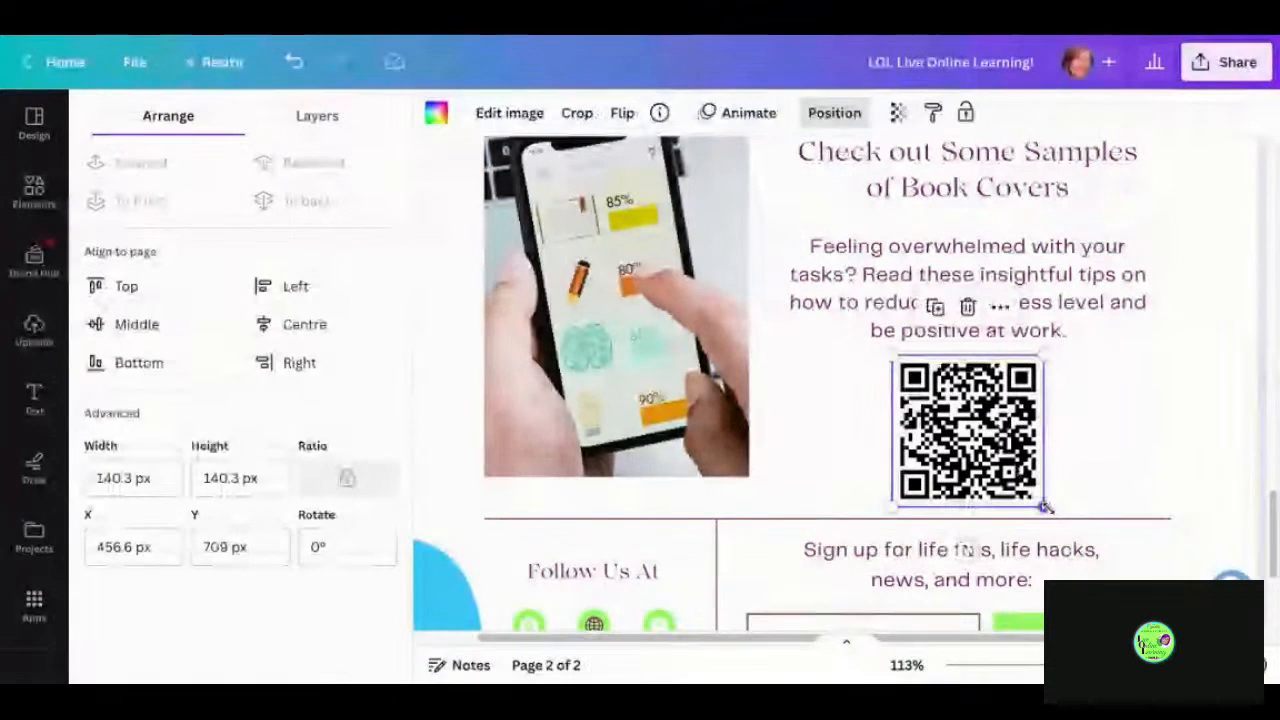
pyautogui.moveTo(1045, 507); pyautogui.dragTo(1034, 497)
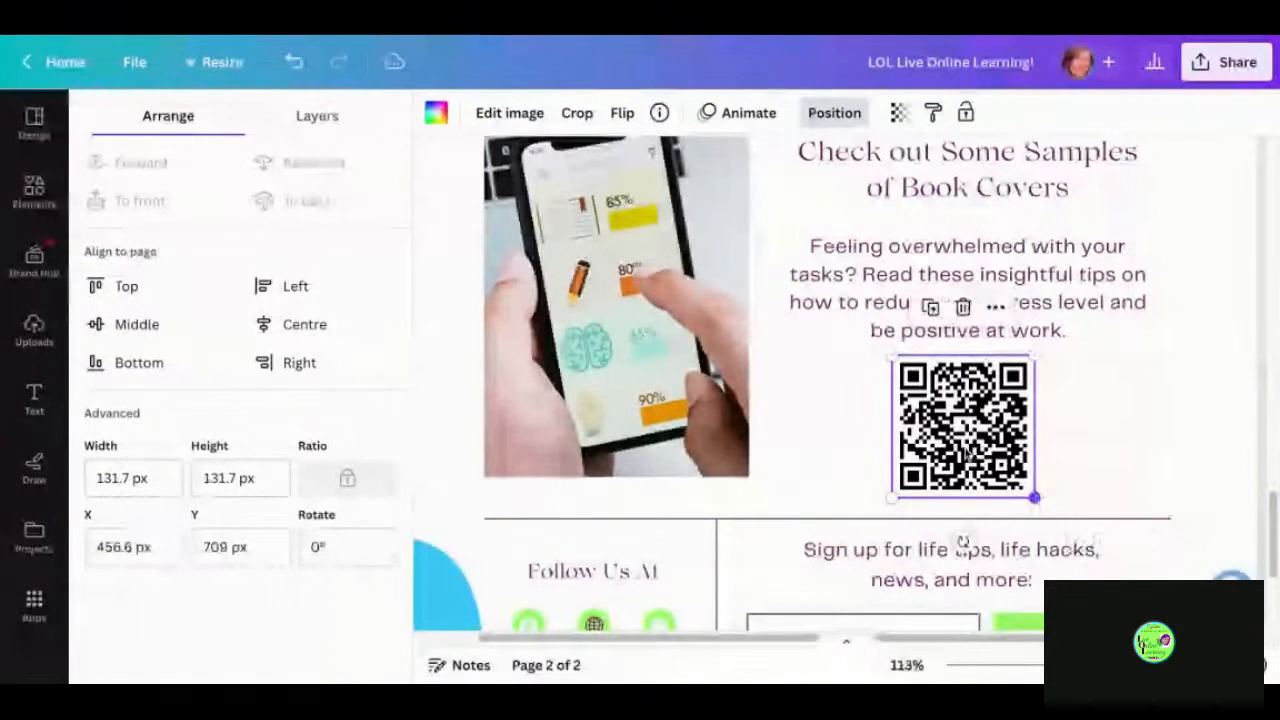
pyautogui.moveTo(968, 453); pyautogui.dragTo(974, 452)
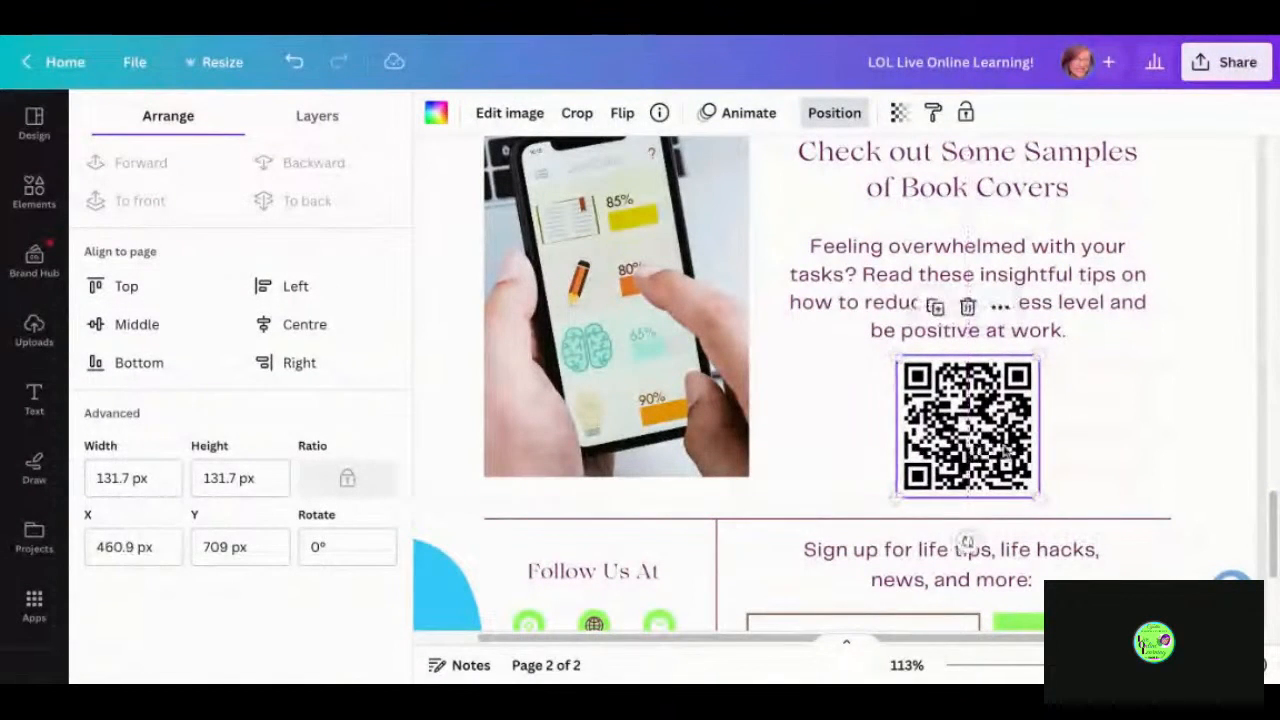
pyautogui.click(1208, 508)
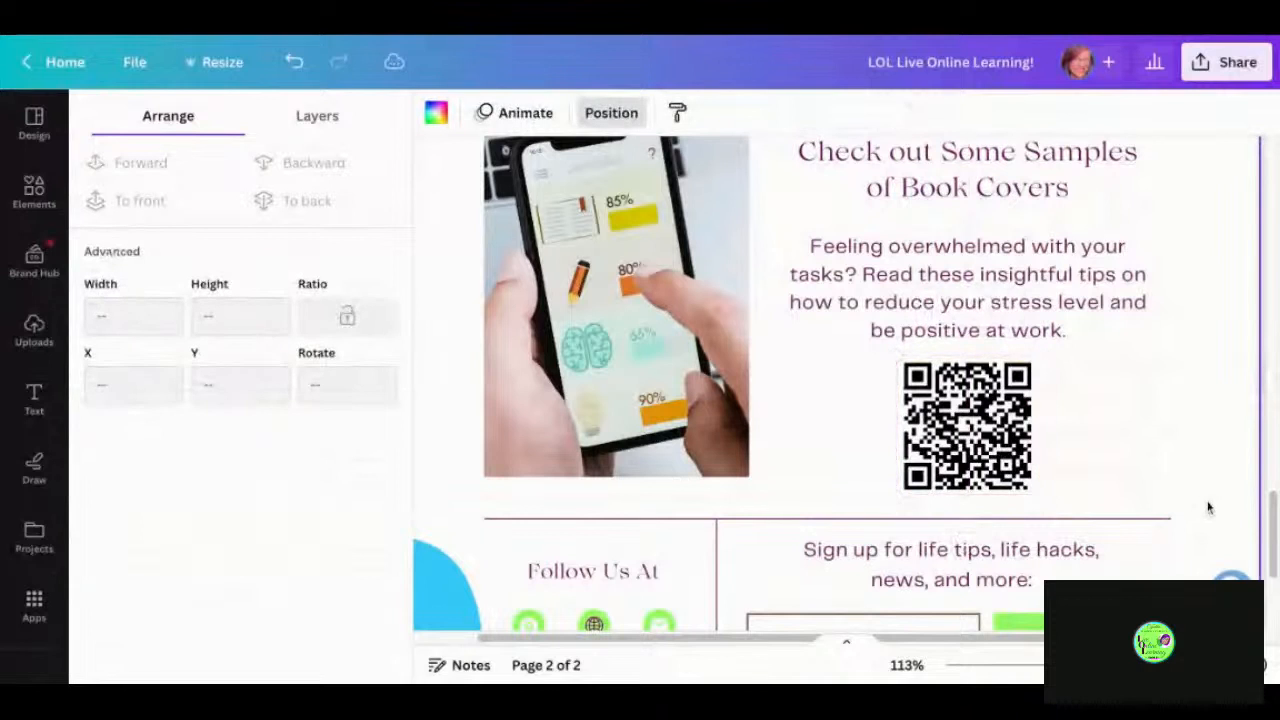
pyautogui.scroll(5, 1208, 508)
pyautogui.scroll(3, 836, 386)
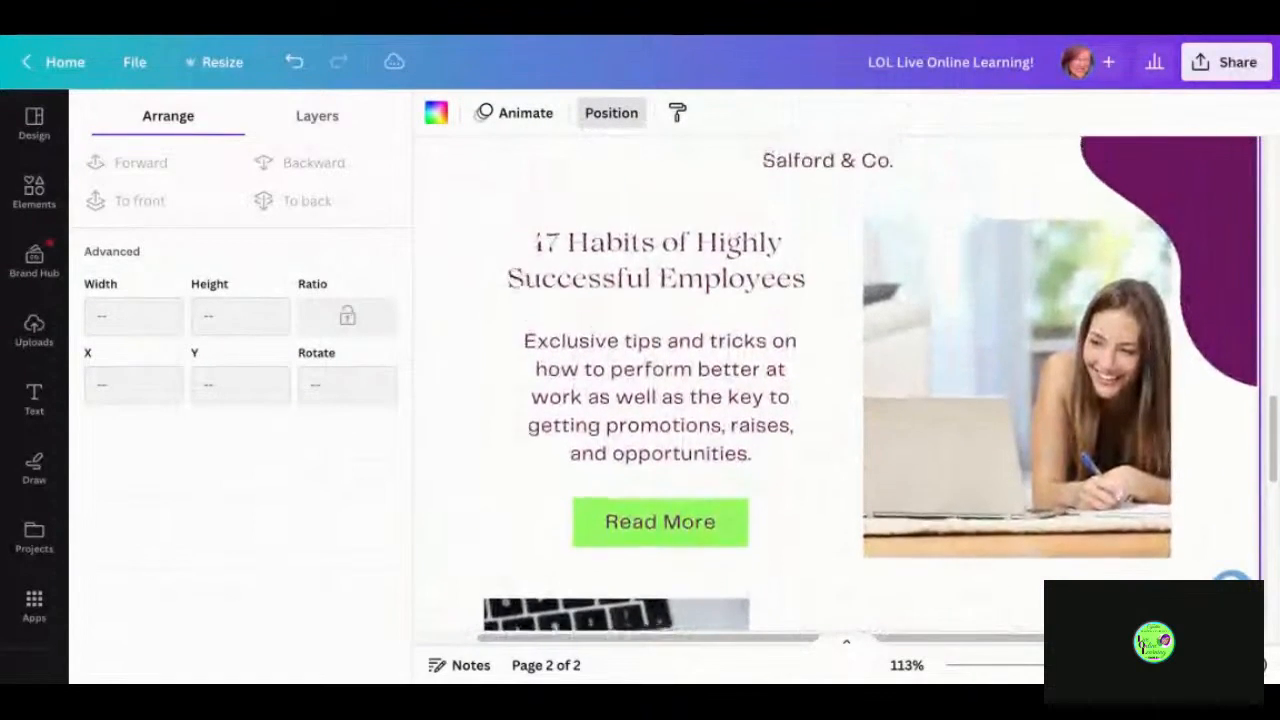
pyautogui.scroll(2, 836, 386)
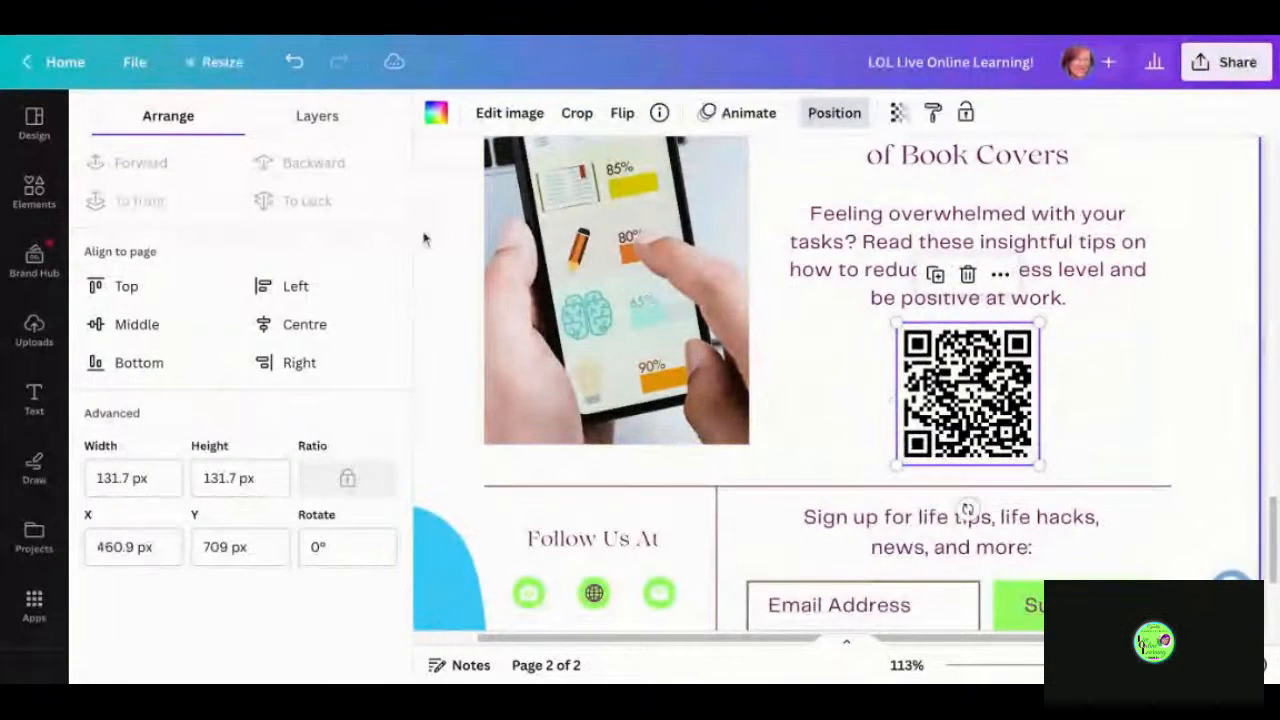
pyautogui.click(436, 115)
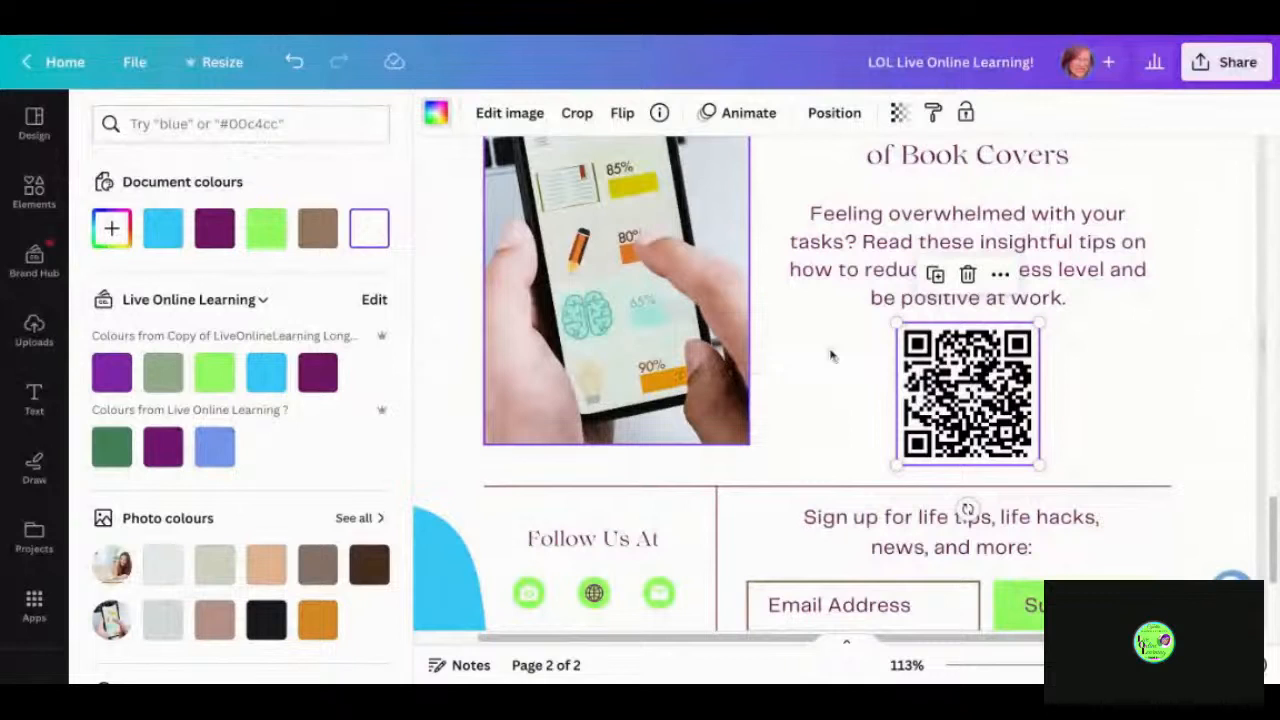
pyautogui.click(1097, 420)
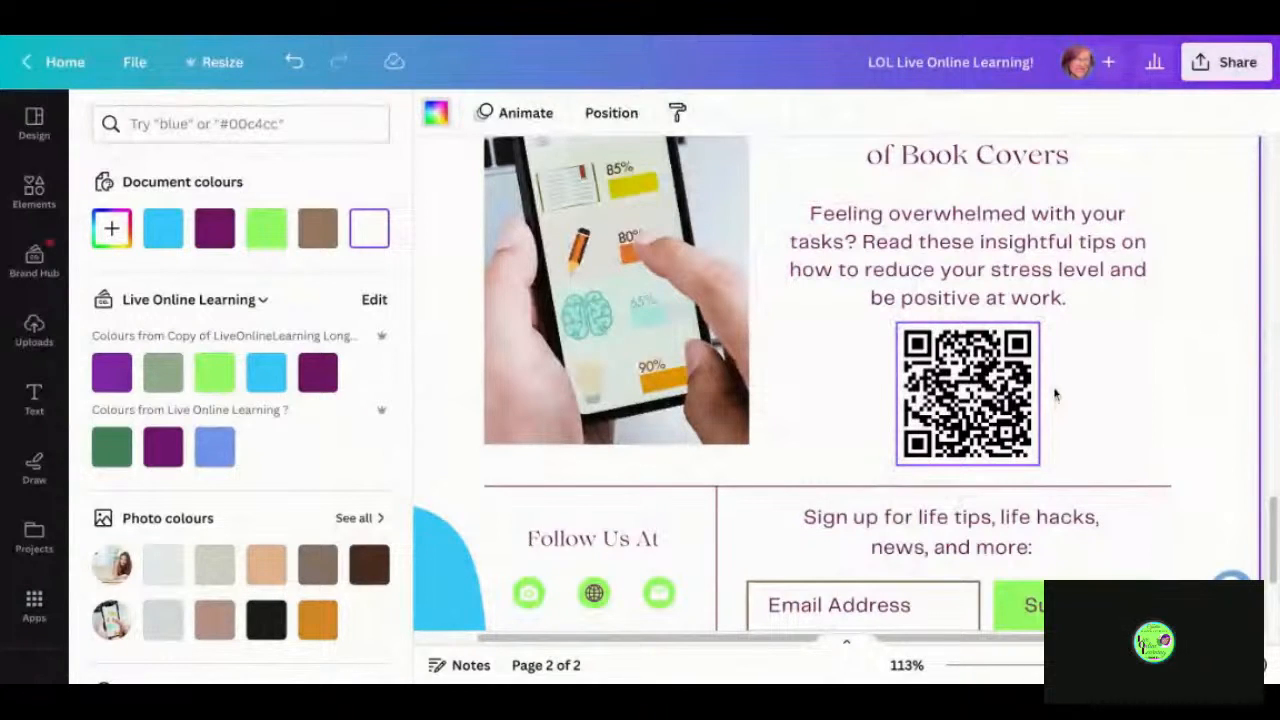
# - View the link options for the QR code beneath the paragraph and dismiss them without adding a link
pyautogui.rightClick(1036, 396)
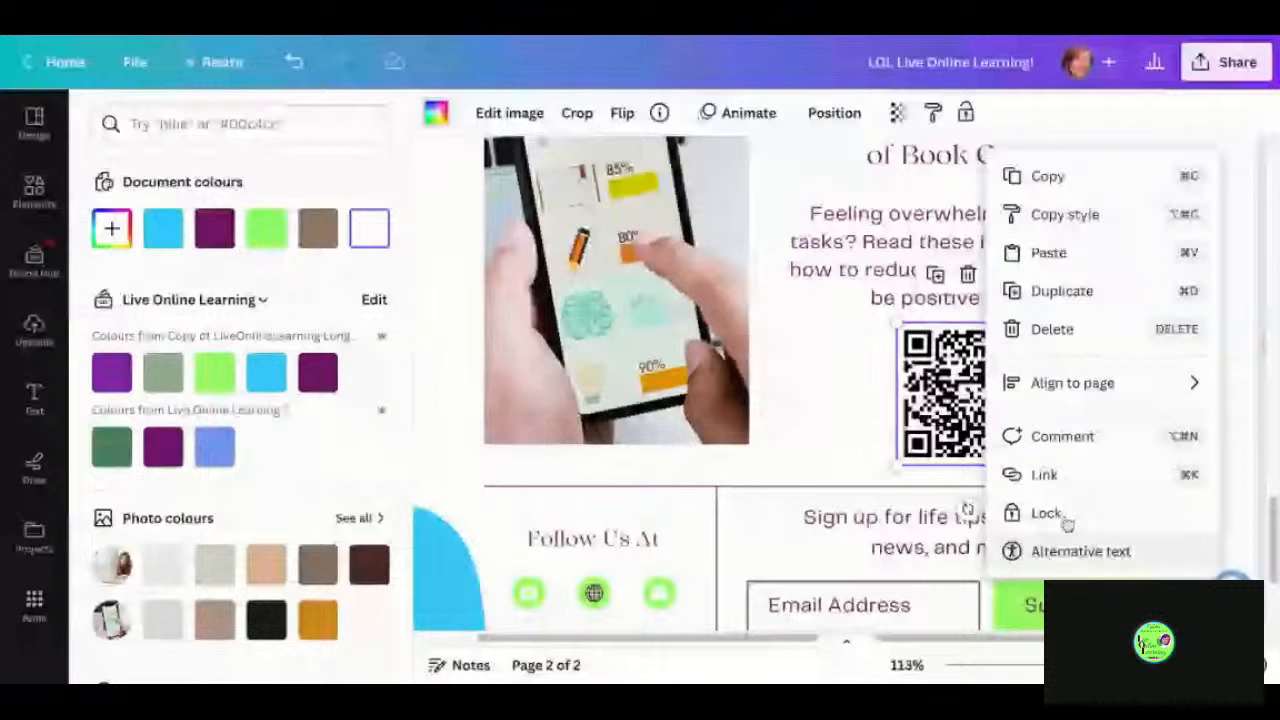
pyautogui.click(1044, 474)
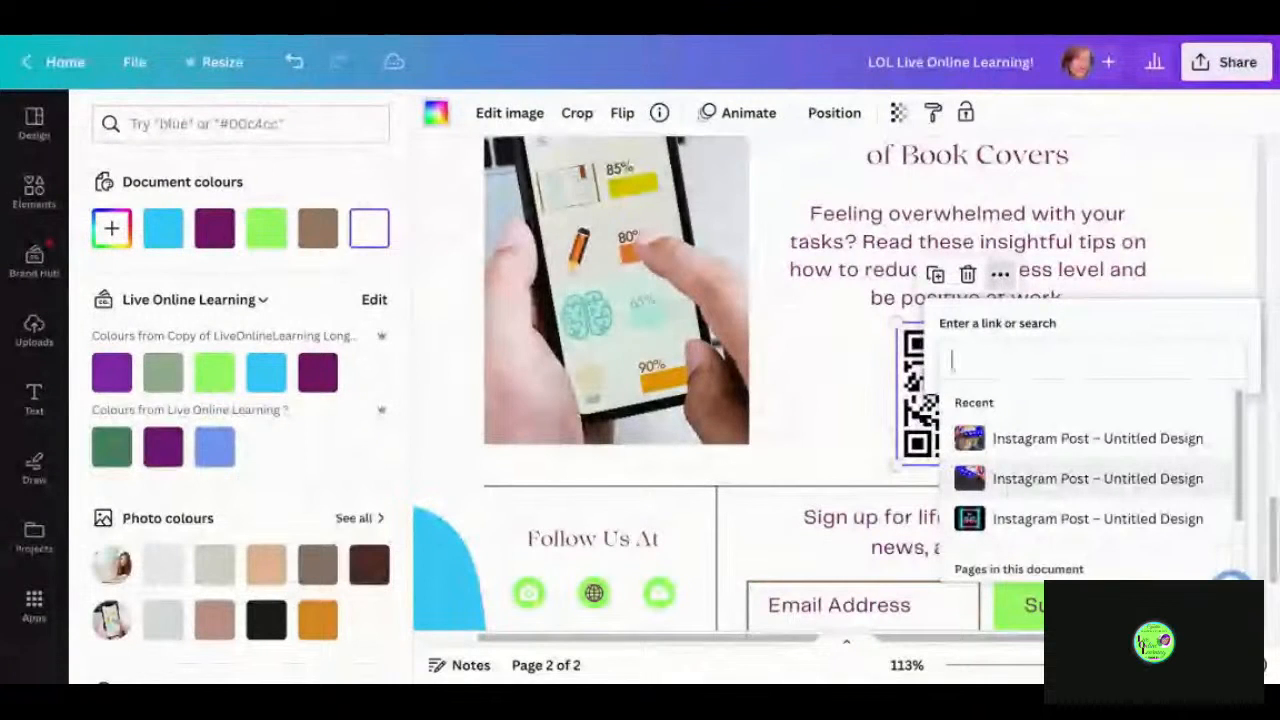
pyautogui.click(838, 392)
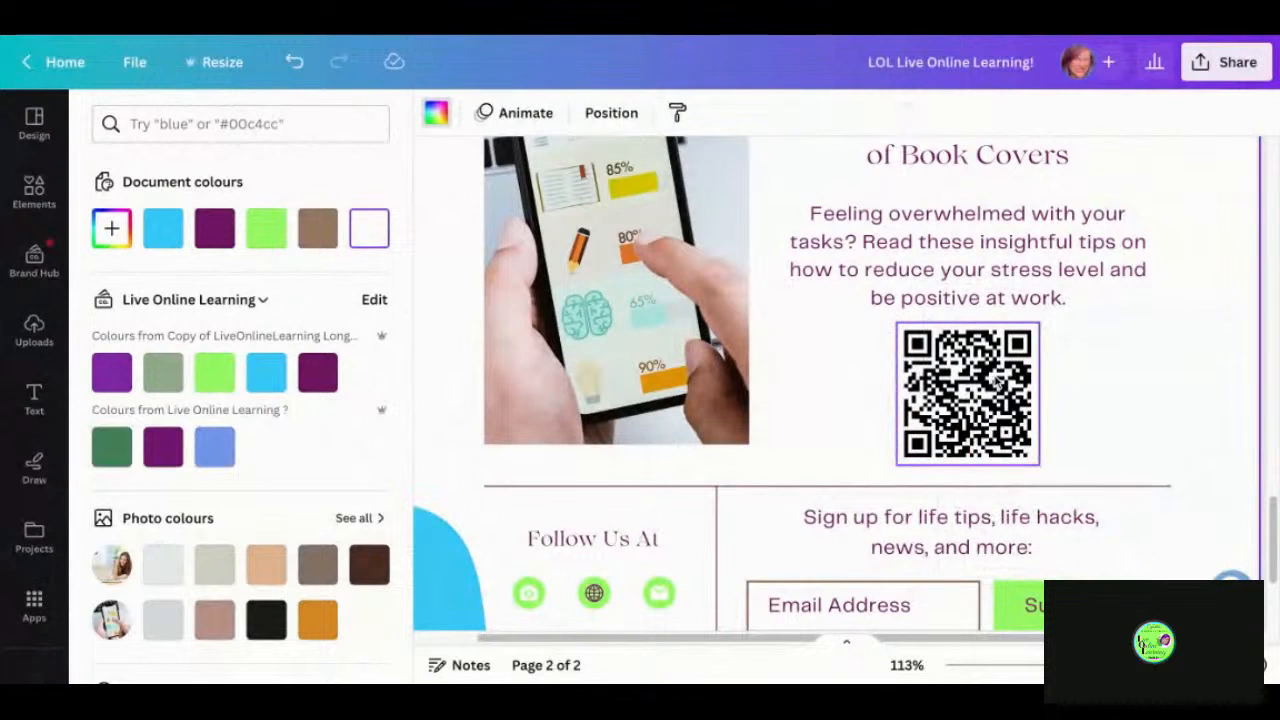
# - Duplicate page 2 of the newsletter, the one with the book covers section and QR code
pyautogui.scroll(3, 1105, 389)
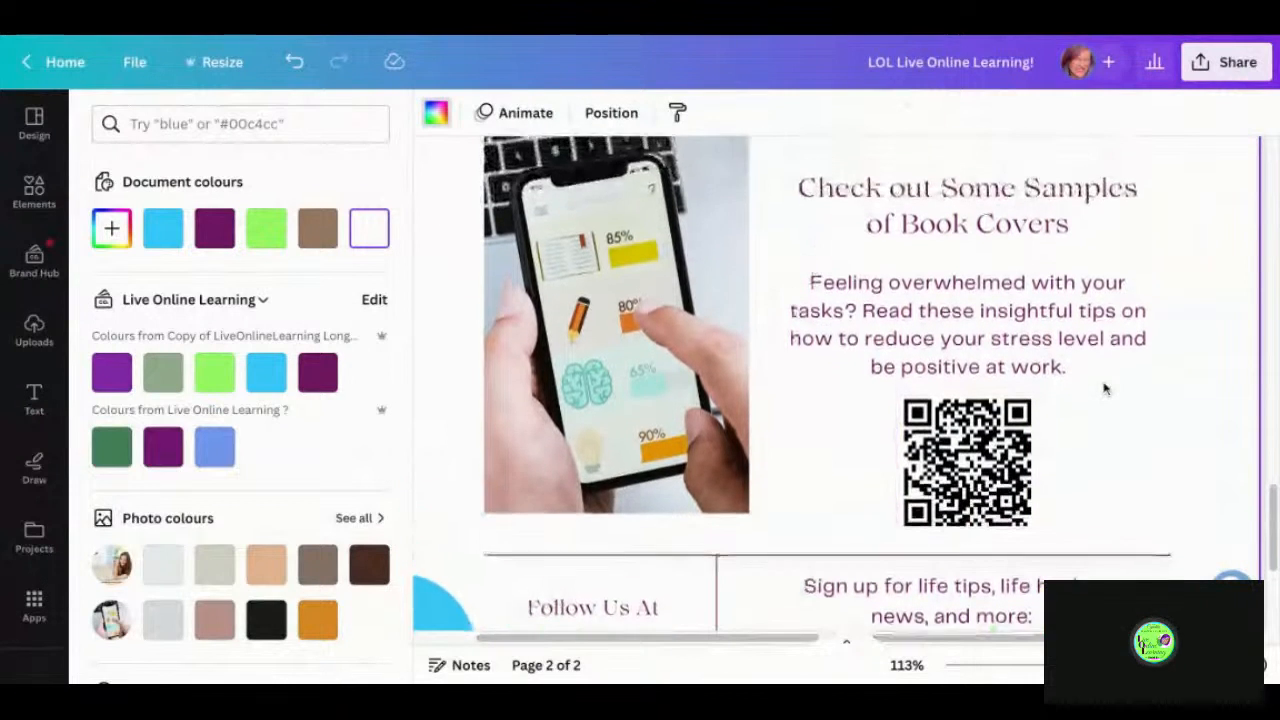
pyautogui.scroll(1, 1100, 410)
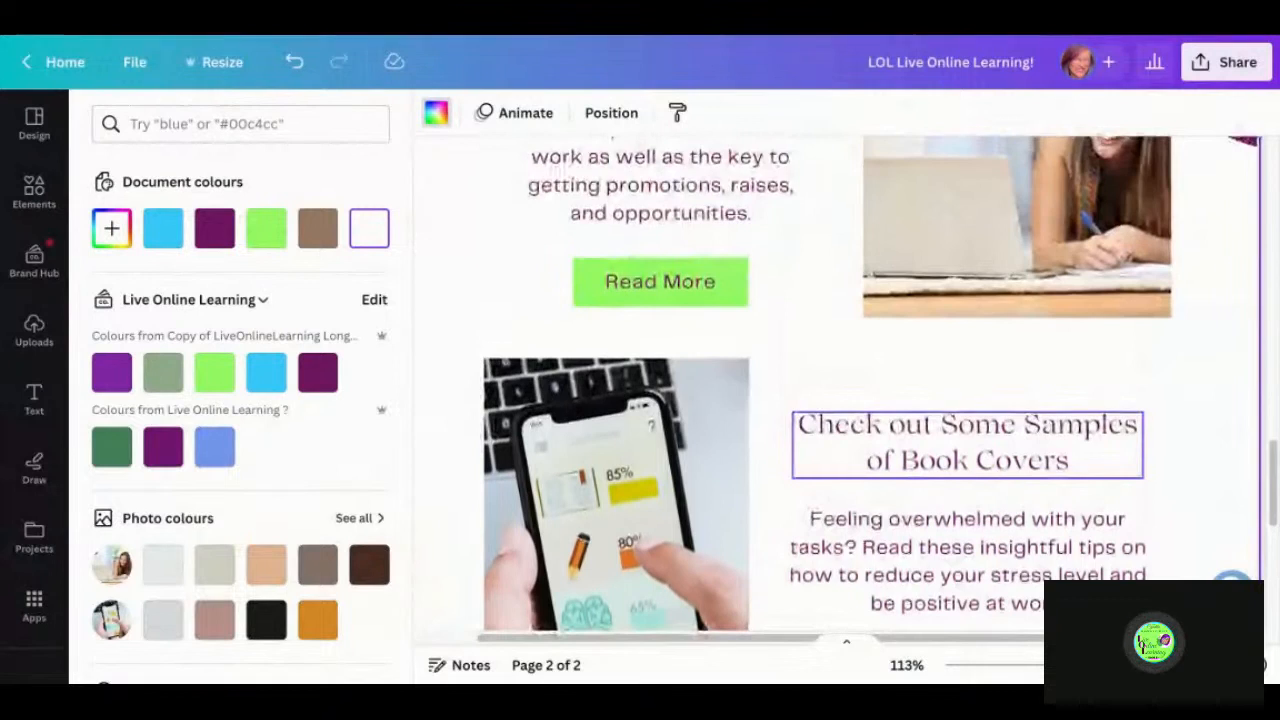
pyautogui.scroll(-2, 1100, 410)
pyautogui.scroll(-2, 845, 385)
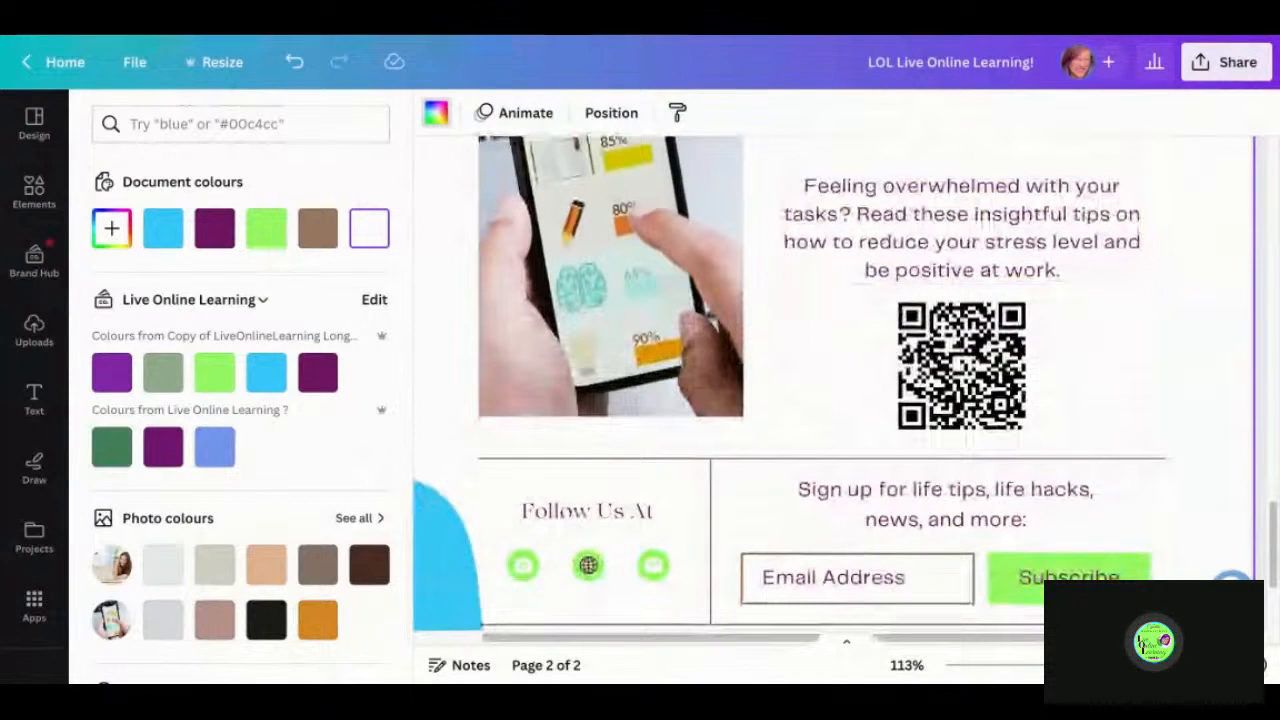
pyautogui.click(962, 340)
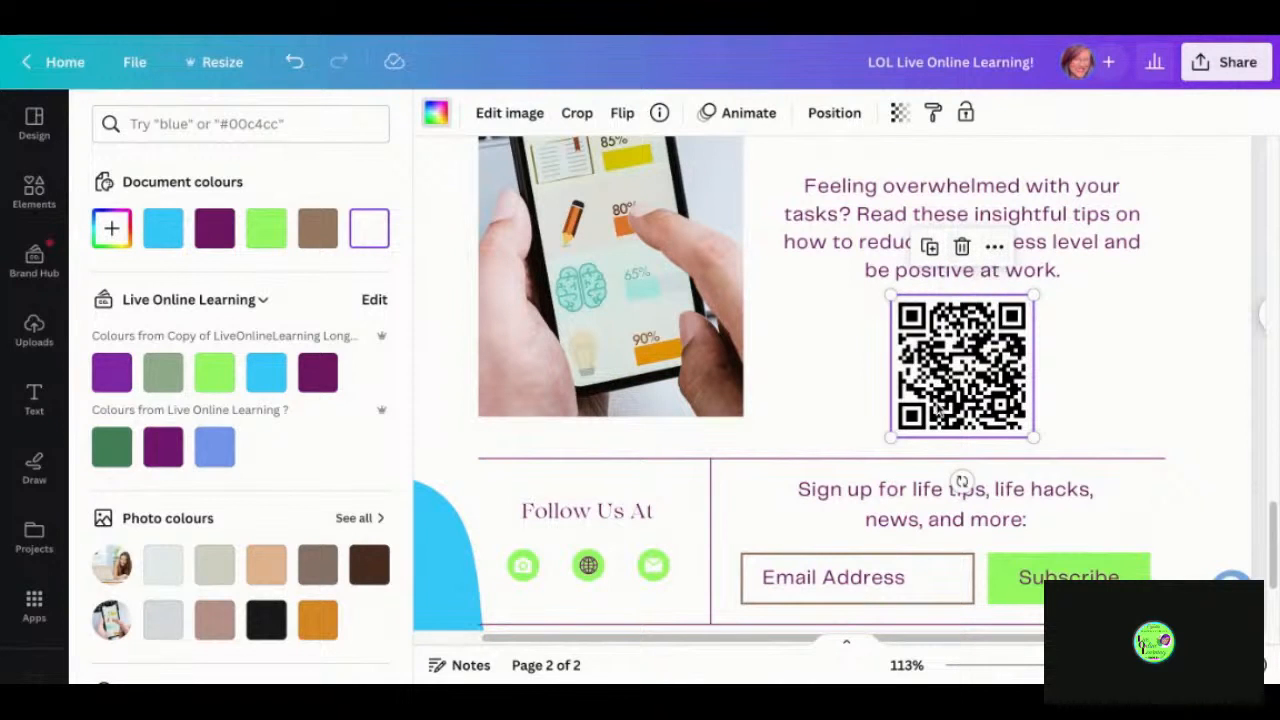
pyautogui.scroll(5, 940, 415)
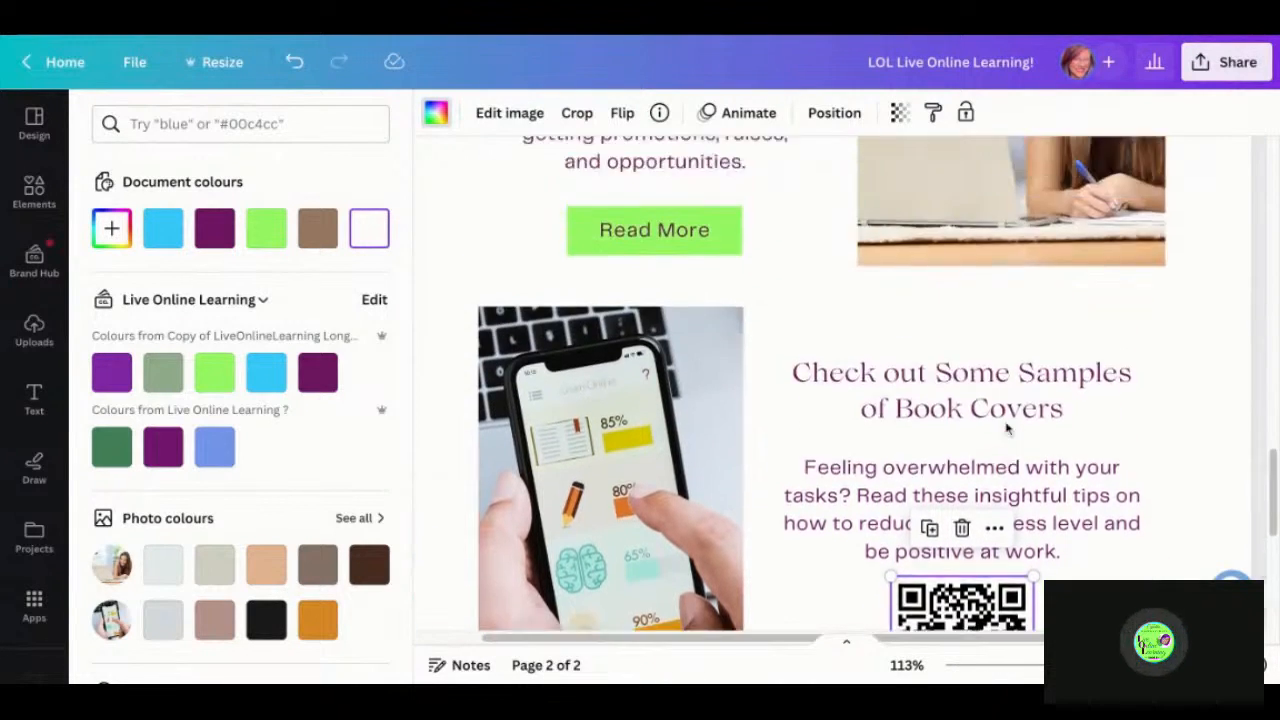
pyautogui.scroll(5, 1007, 428)
pyautogui.scroll(5, 899, 273)
pyautogui.scroll(2, 899, 273)
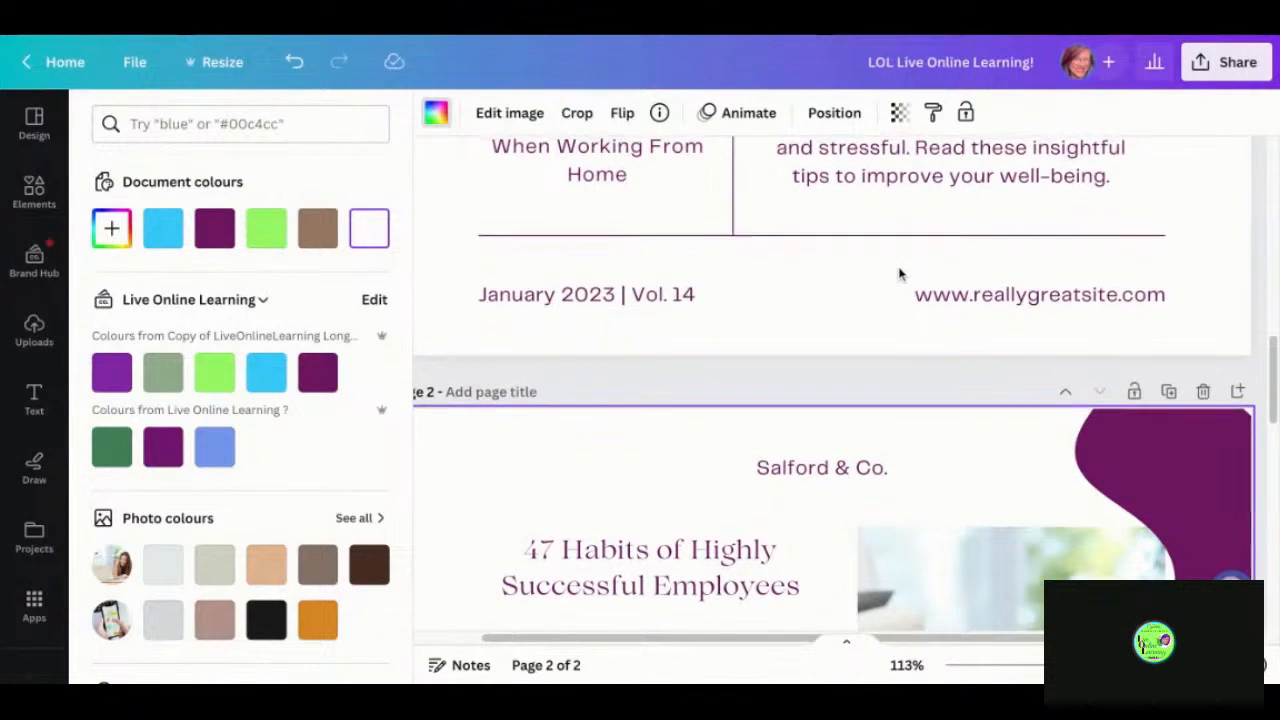
pyautogui.click(1170, 395)
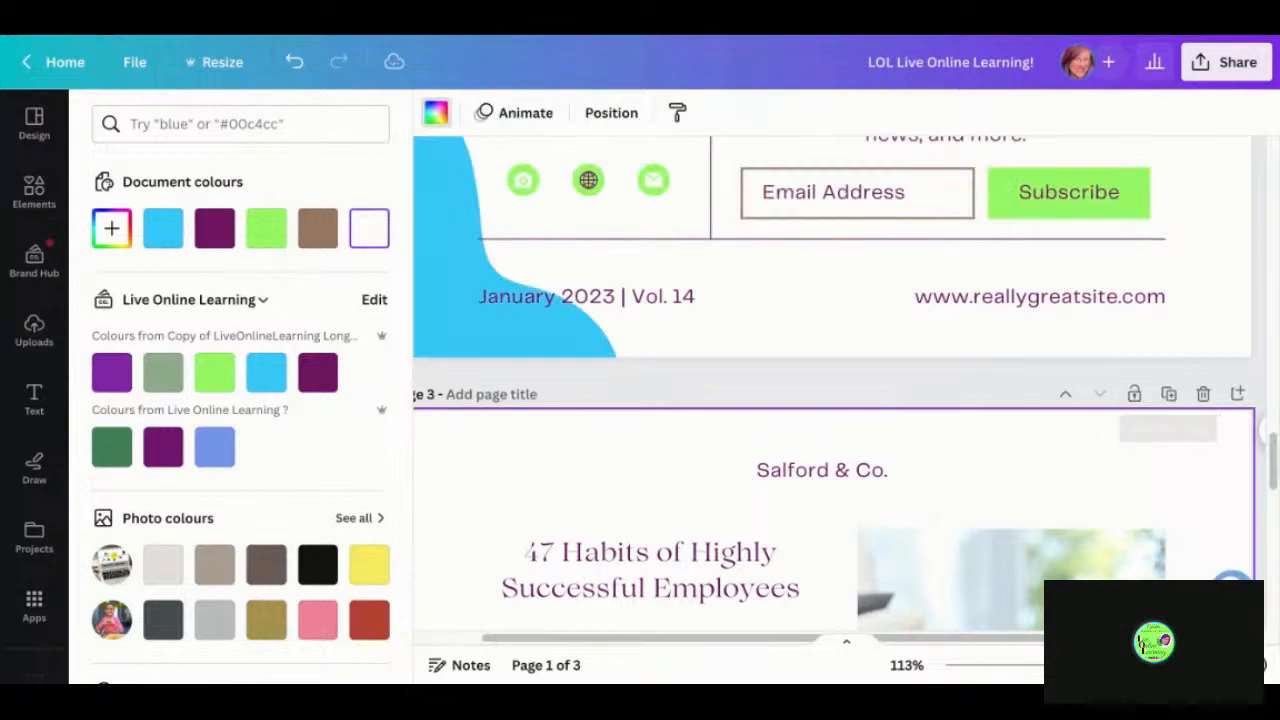
# - Select the QR code on the duplicated page and reopen the QR code generator app
pyautogui.scroll(-4, 848, 465)
pyautogui.scroll(-10, 848, 465)
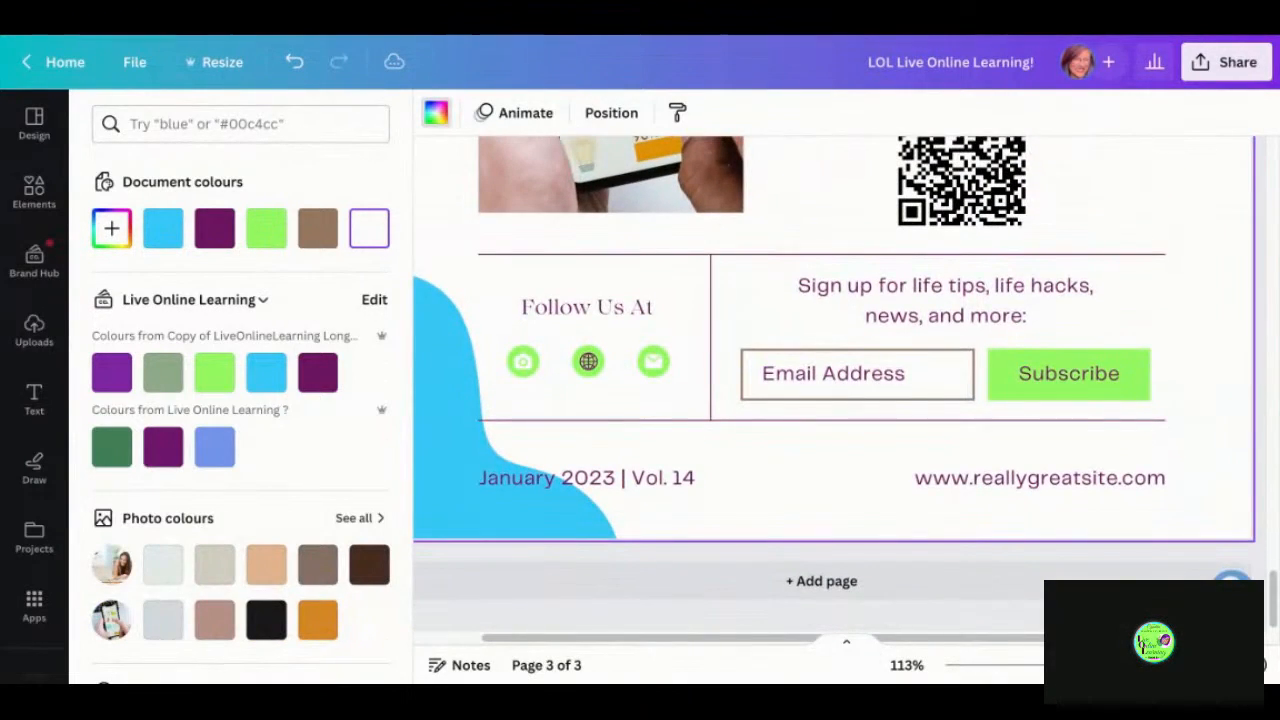
pyautogui.scroll(3, 961, 366)
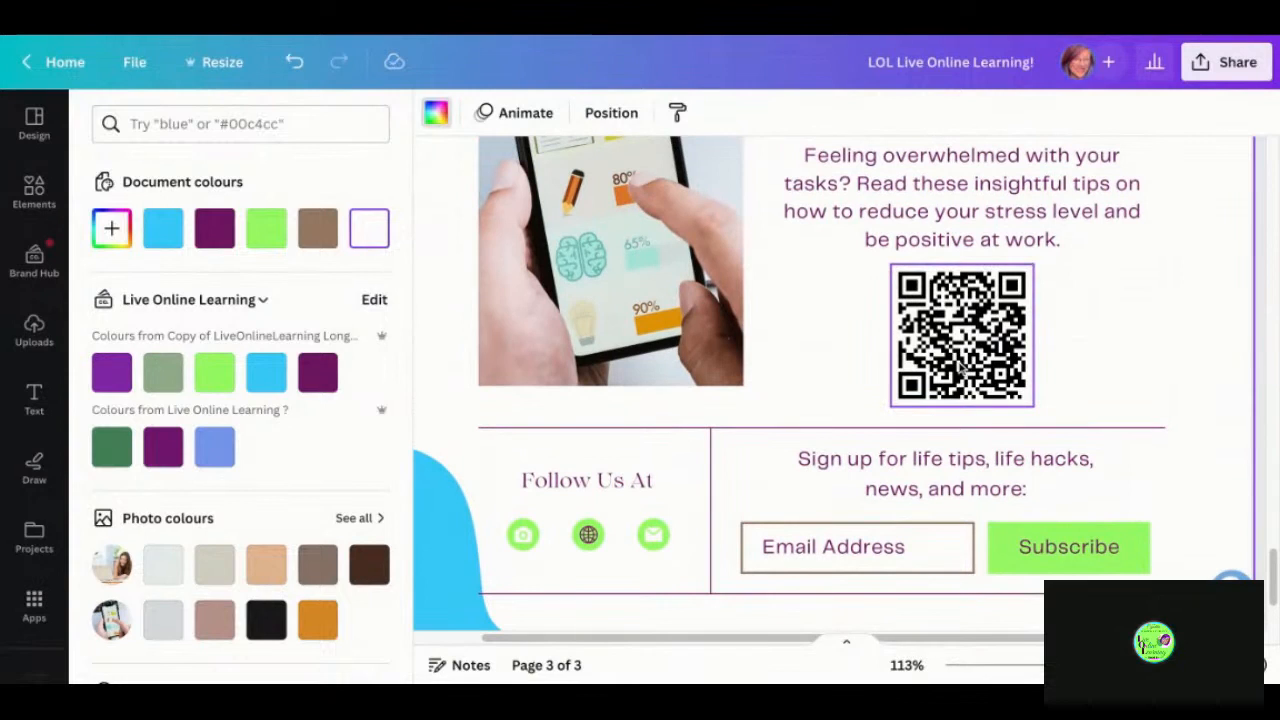
pyautogui.click(961, 366)
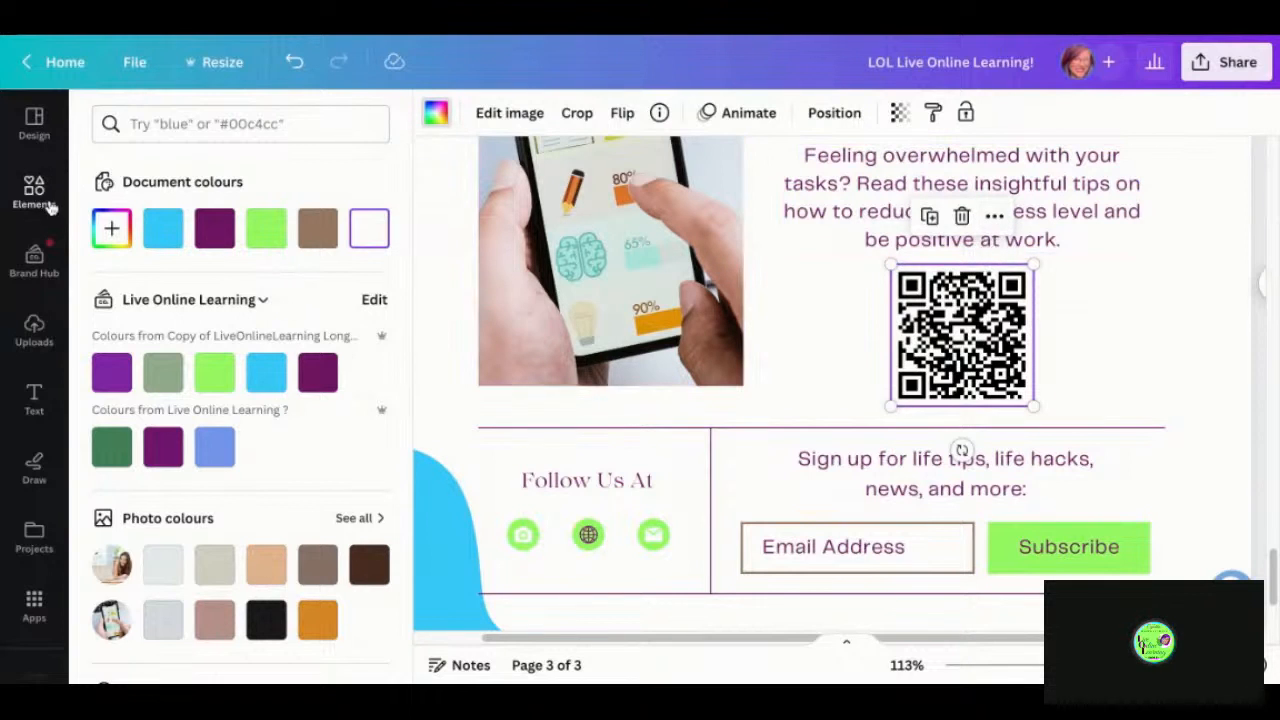
pyautogui.scroll(-1, 20, 500)
pyautogui.scroll(-5, 20, 500)
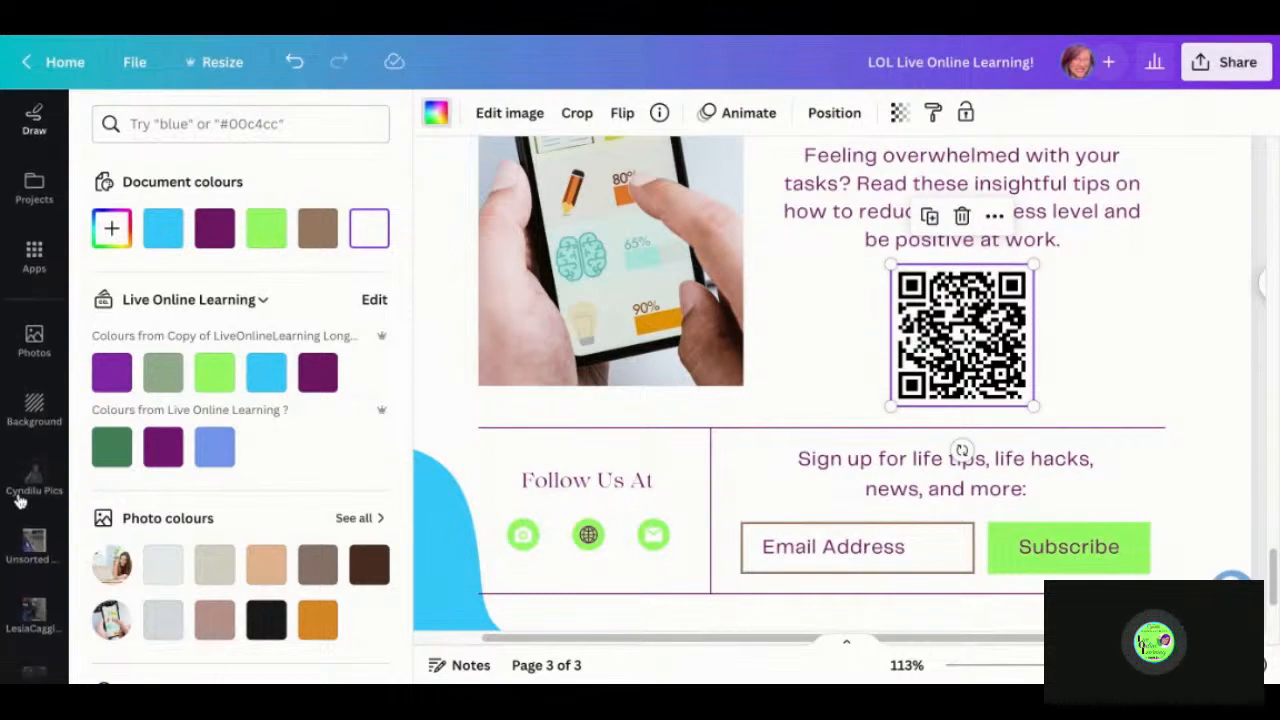
pyautogui.click(34, 190)
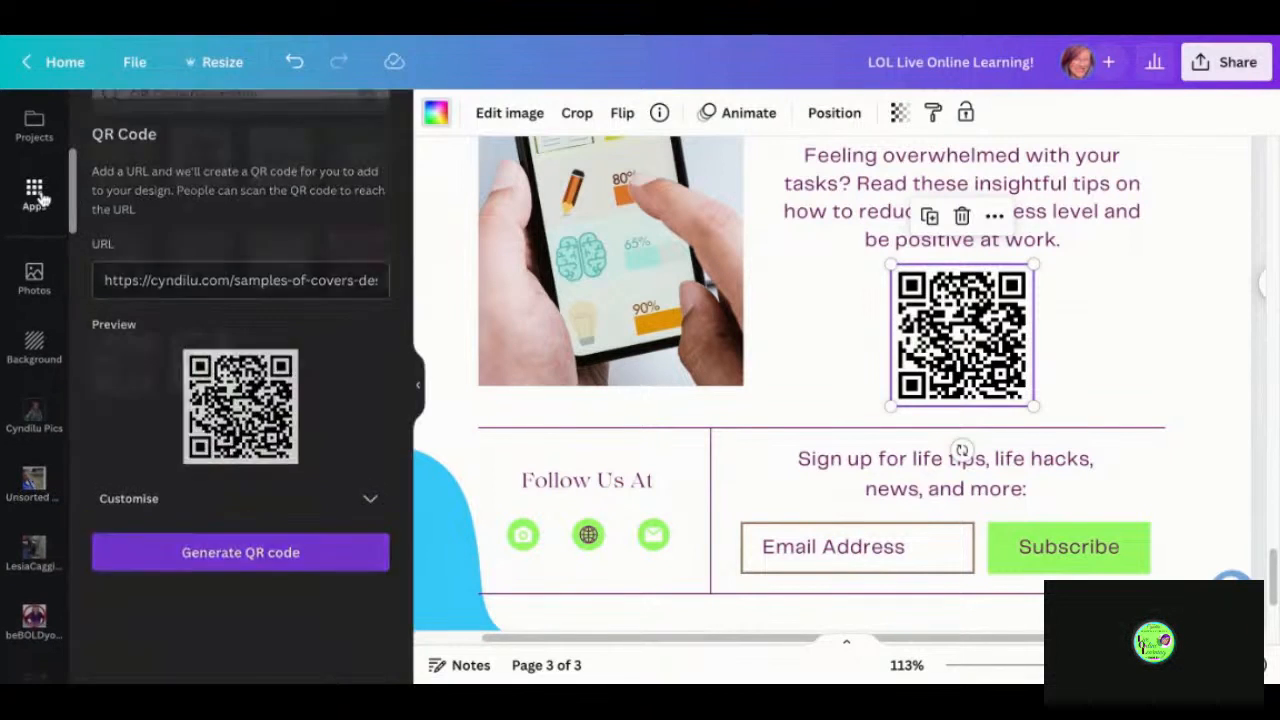
pyautogui.click(34, 190)
pyautogui.click(191, 196)
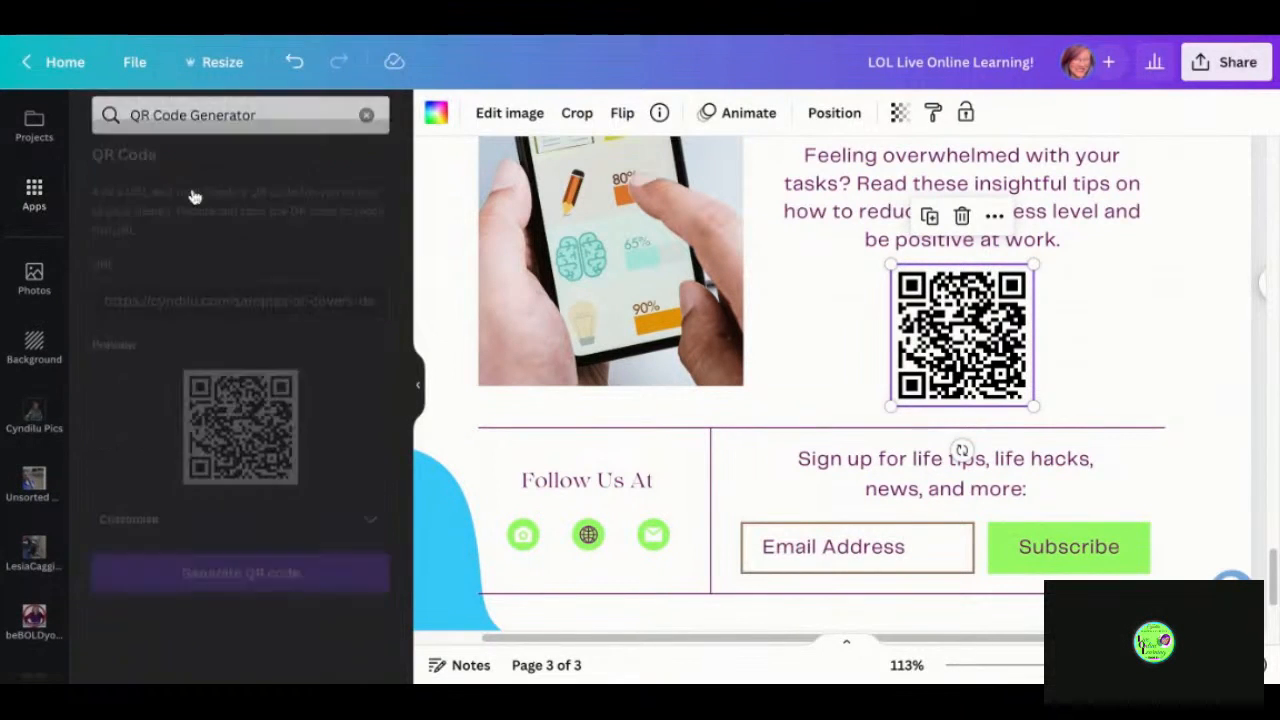
pyautogui.click(225, 272)
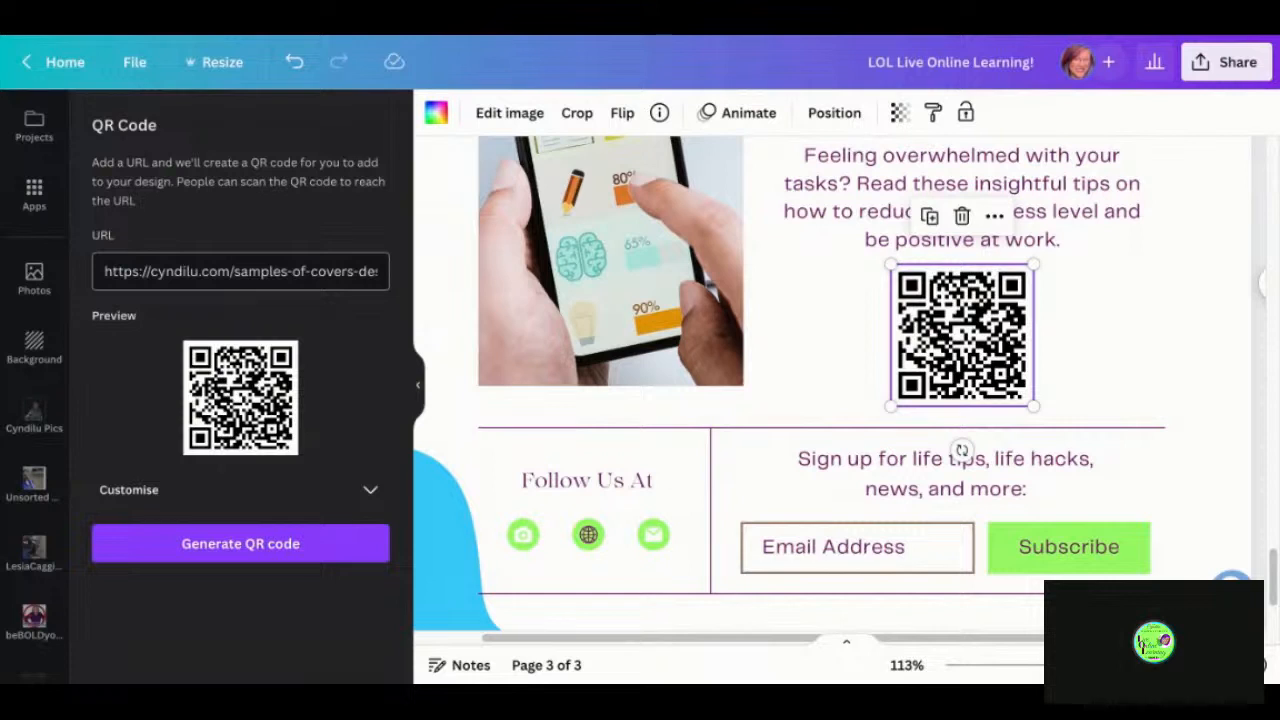
# - Replace the QR code generator's URL with beboldyou.com
pyautogui.tripleClick(258, 271)
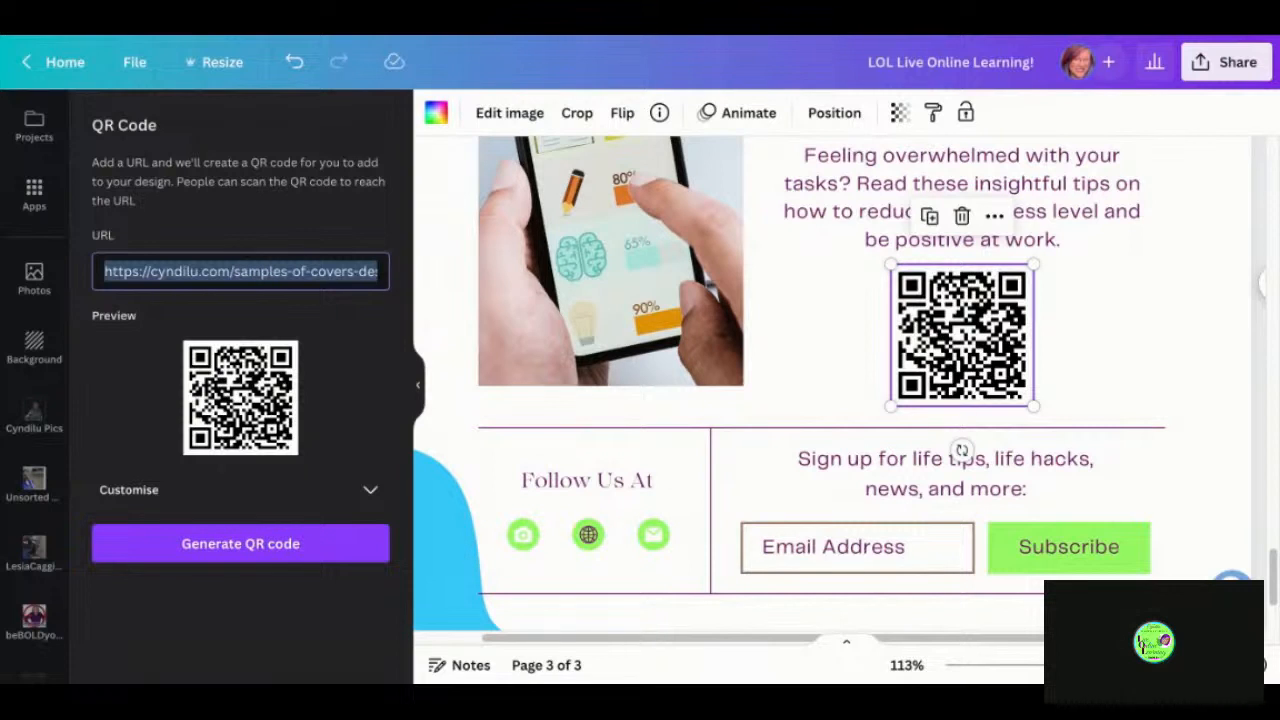
pyautogui.write('beboldy')
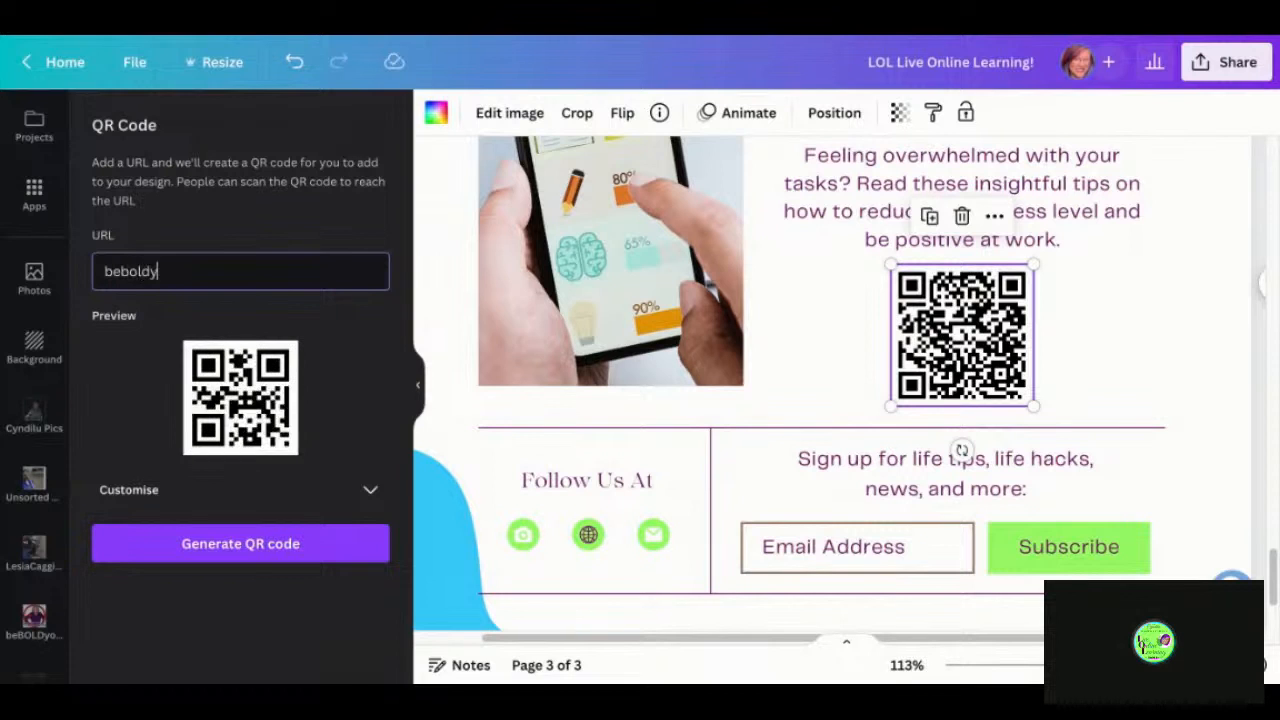
pyautogui.write('ou.com')
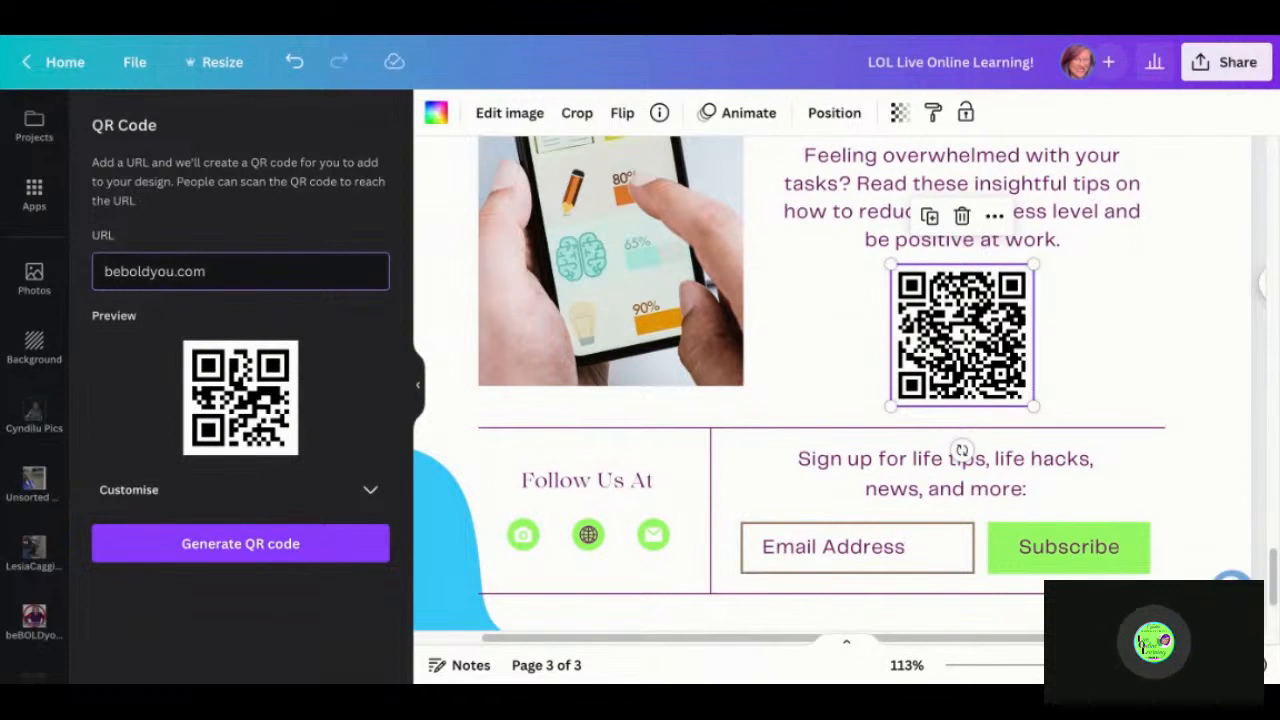
pyautogui.write('/')
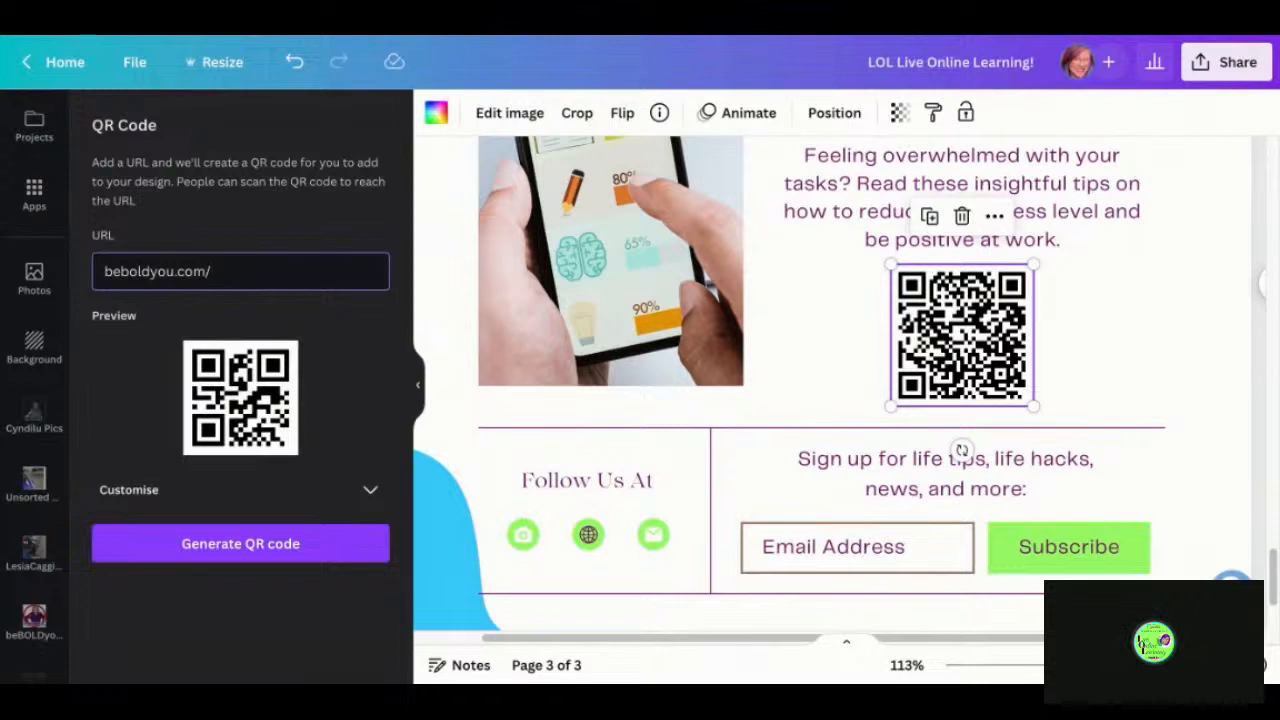
pyautogui.press('BackSpace')
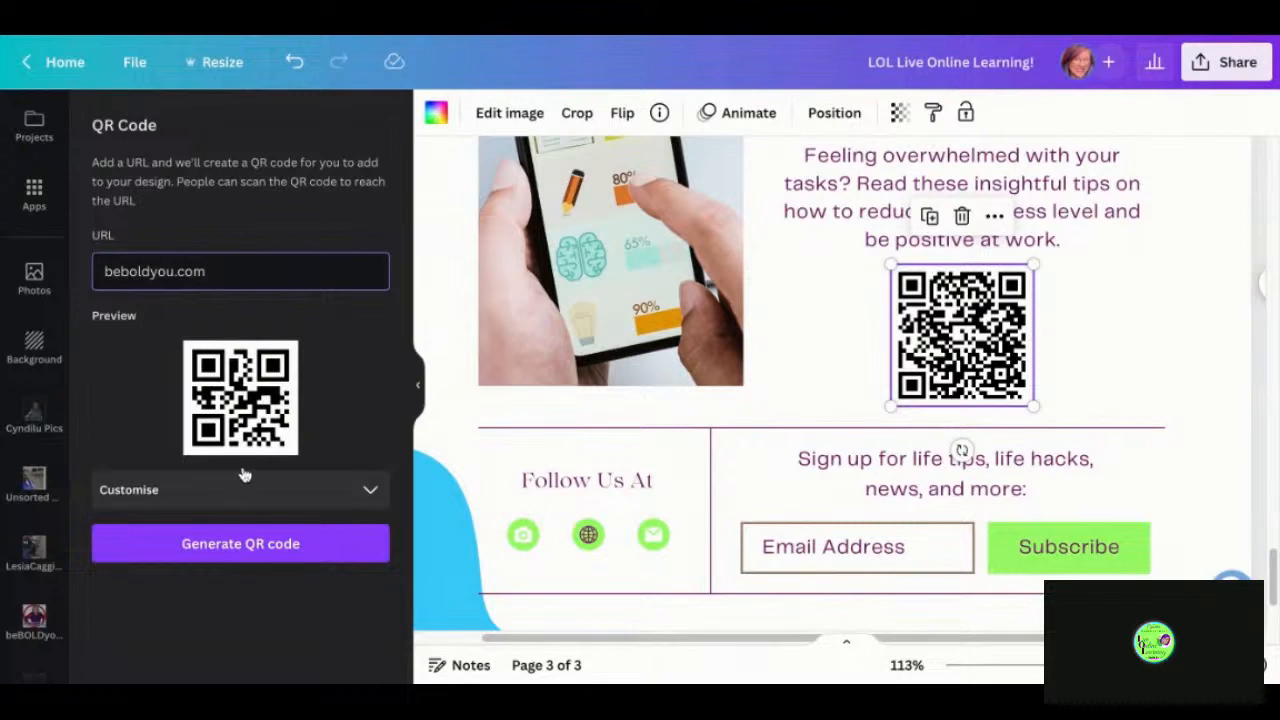
pyautogui.click(276, 560)
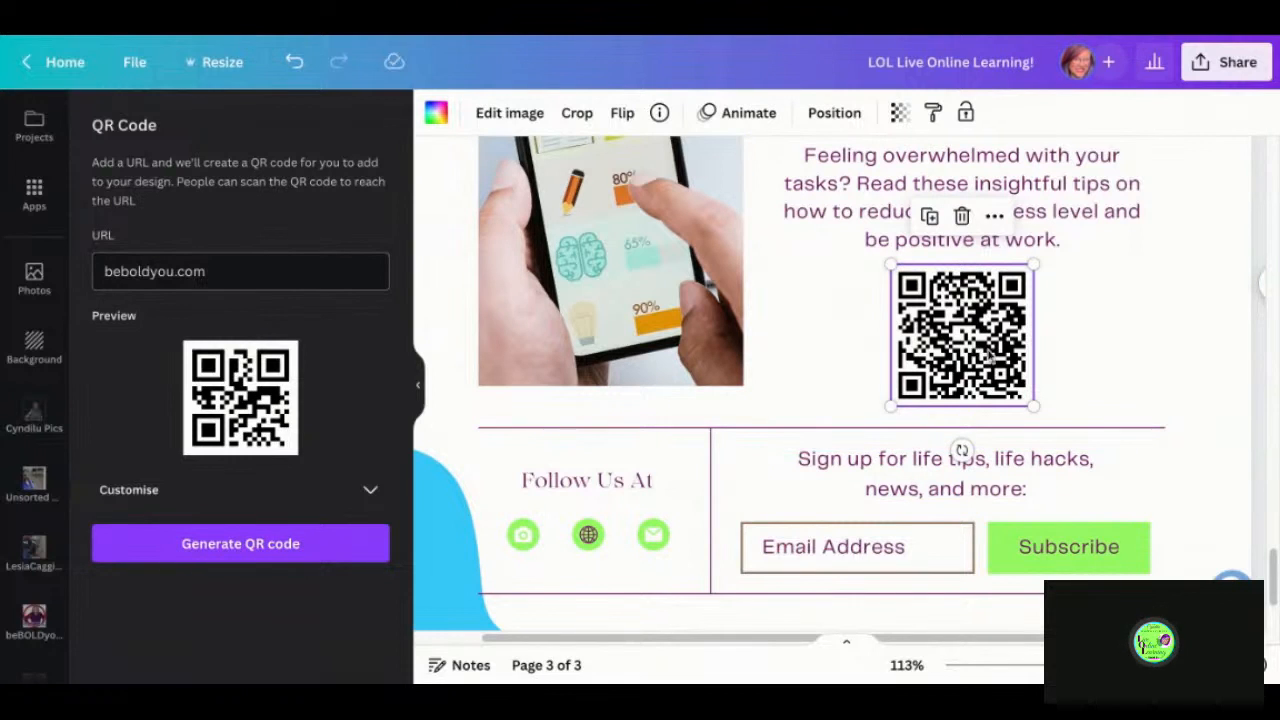
# - Clear the URL in the QR code generator
pyautogui.click(295, 284)
pyautogui.hotkey('ctrl', 'shift', 'Left')
pyautogui.hotkey('ctrl', 'shift', 'Left')
pyautogui.hotkey('ctrl', 'shift', 'Left')
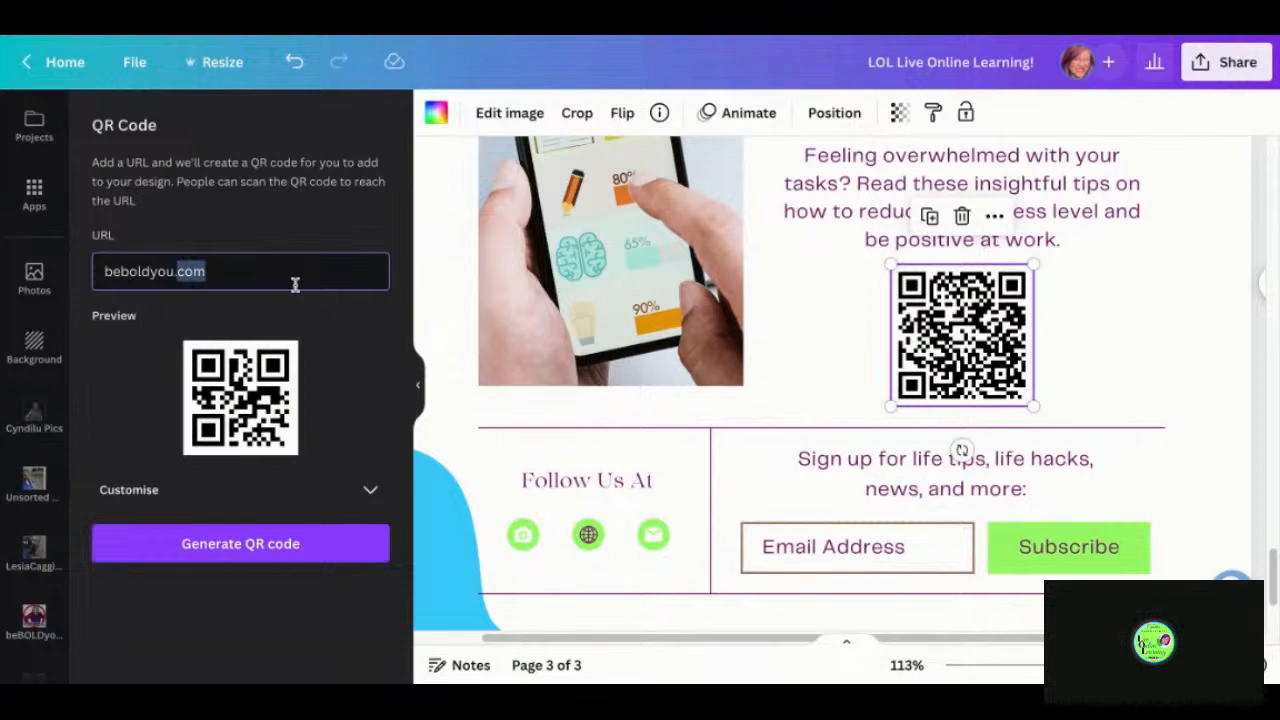
pyautogui.press('BackSpace')
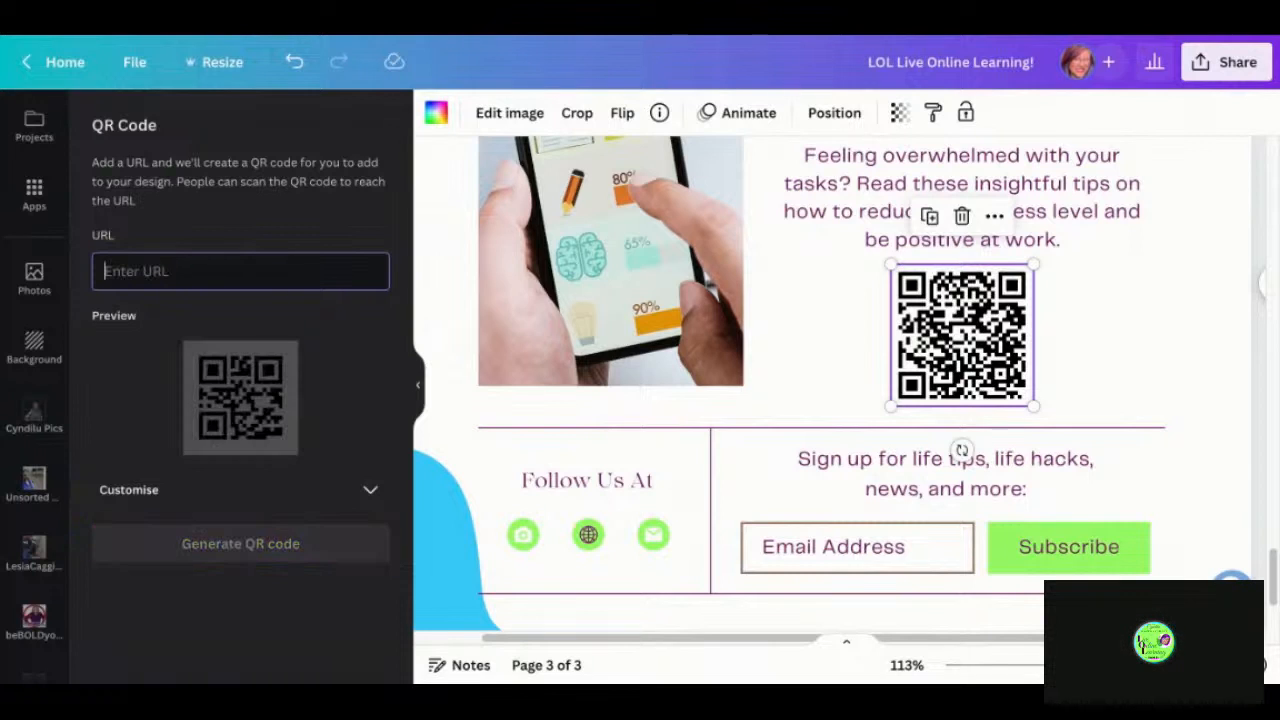
pyautogui.click(348, 364)
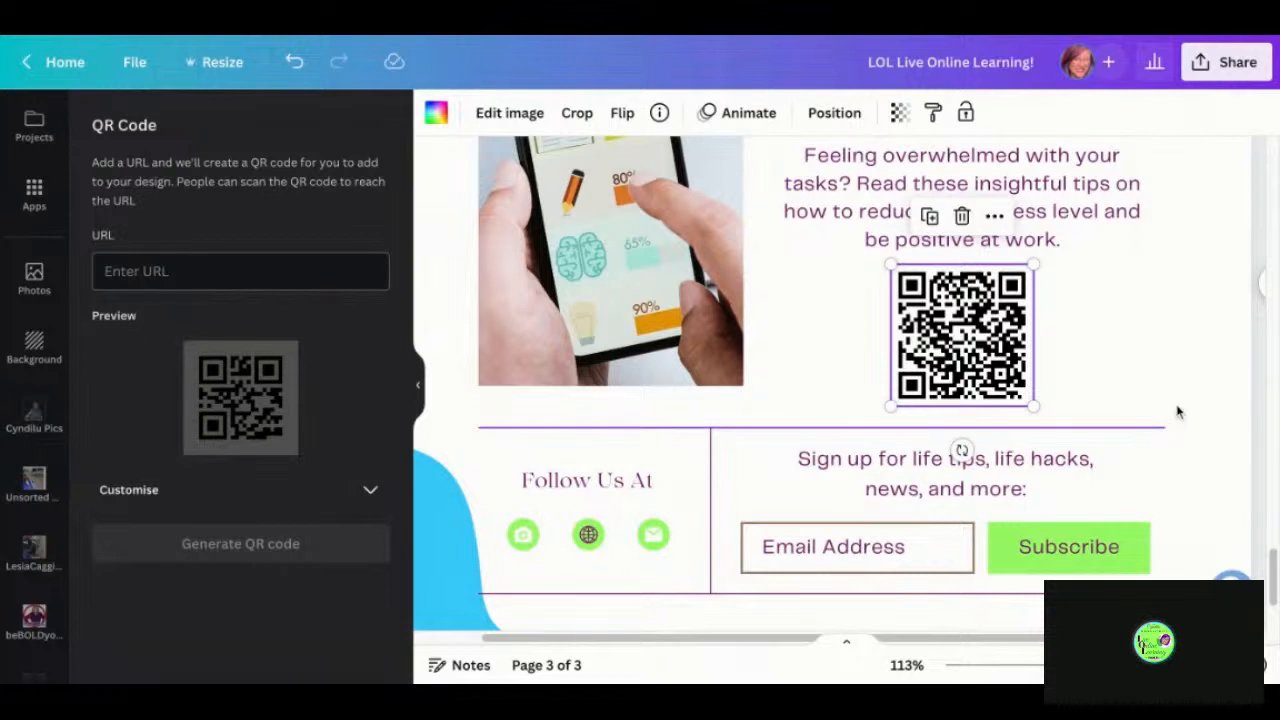
# - Link the QR code on page 3 to the document page "3 - Untitled" and deselect it
pyautogui.scroll(-5, 1131, 391)
pyautogui.scroll(-2, 1131, 395)
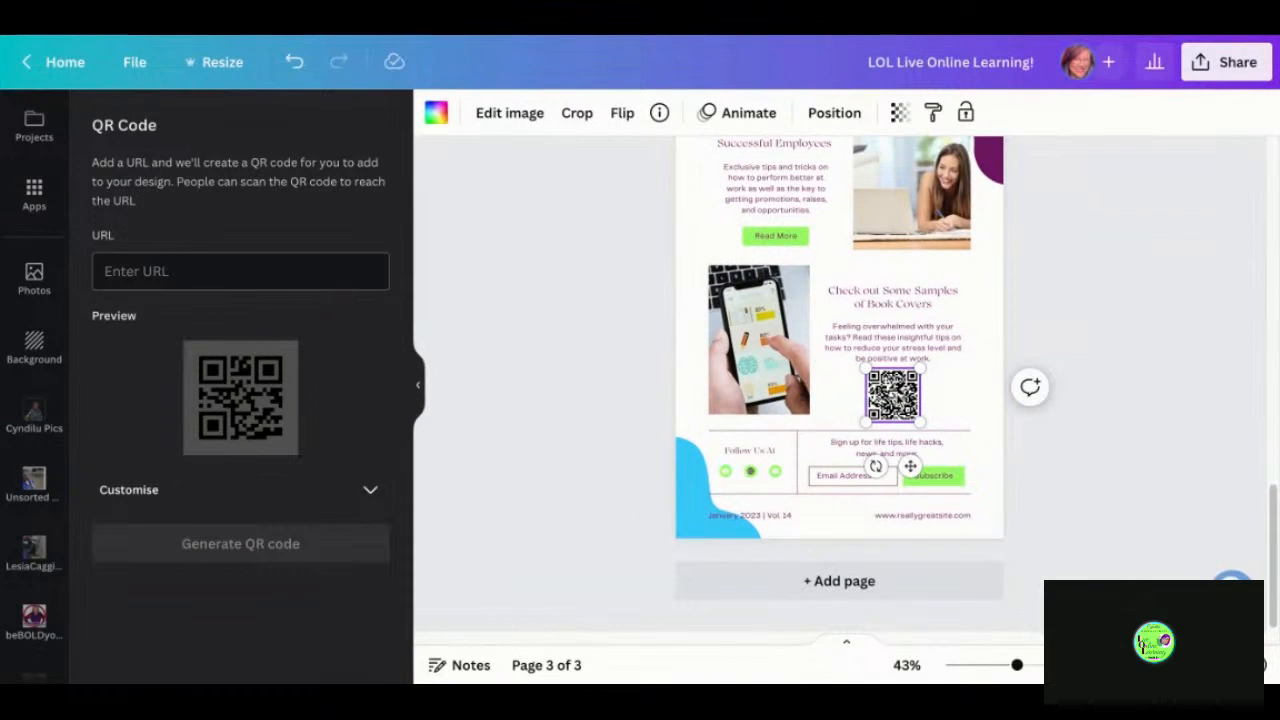
pyautogui.click(899, 397)
pyautogui.click(925, 323)
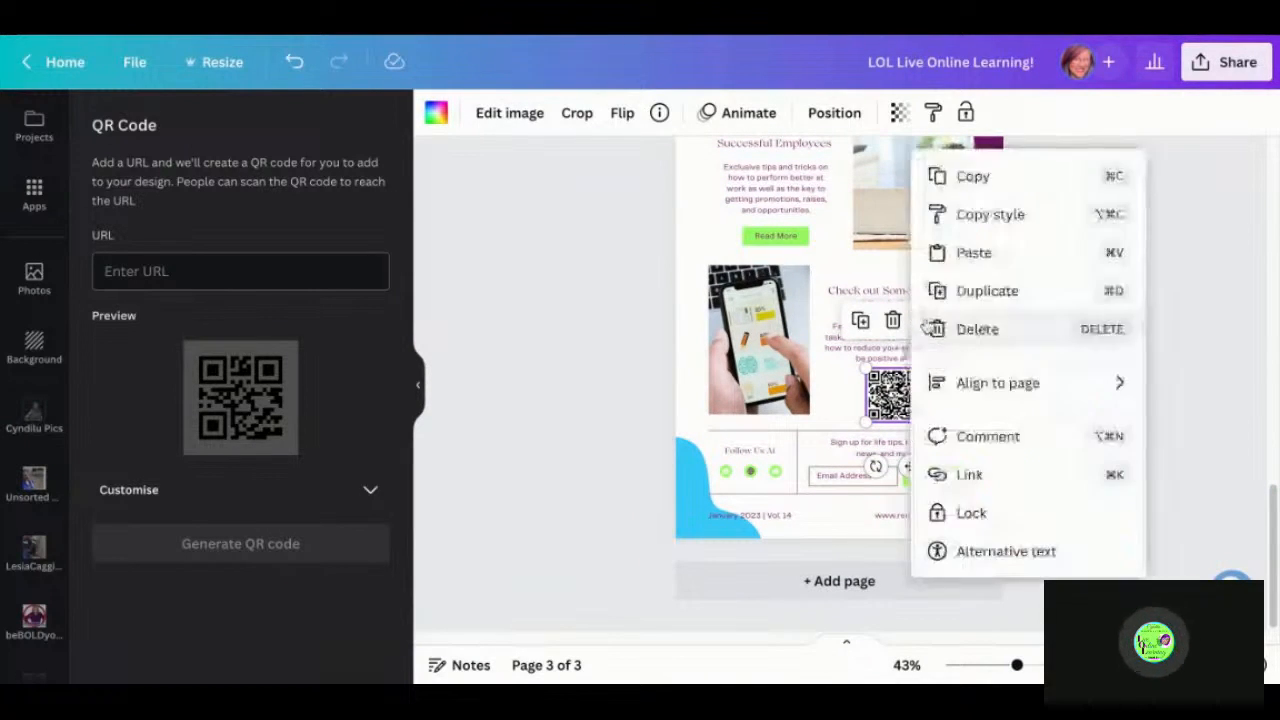
pyautogui.click(966, 476)
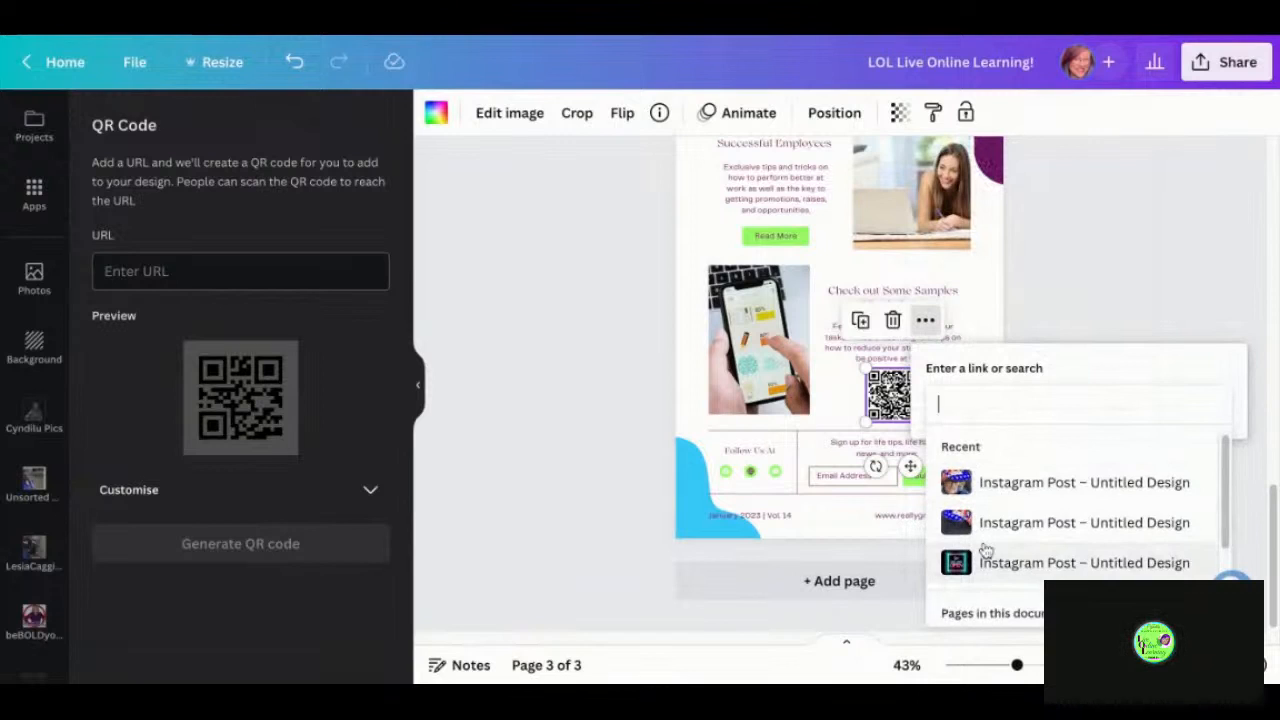
pyautogui.scroll(-3, 985, 550)
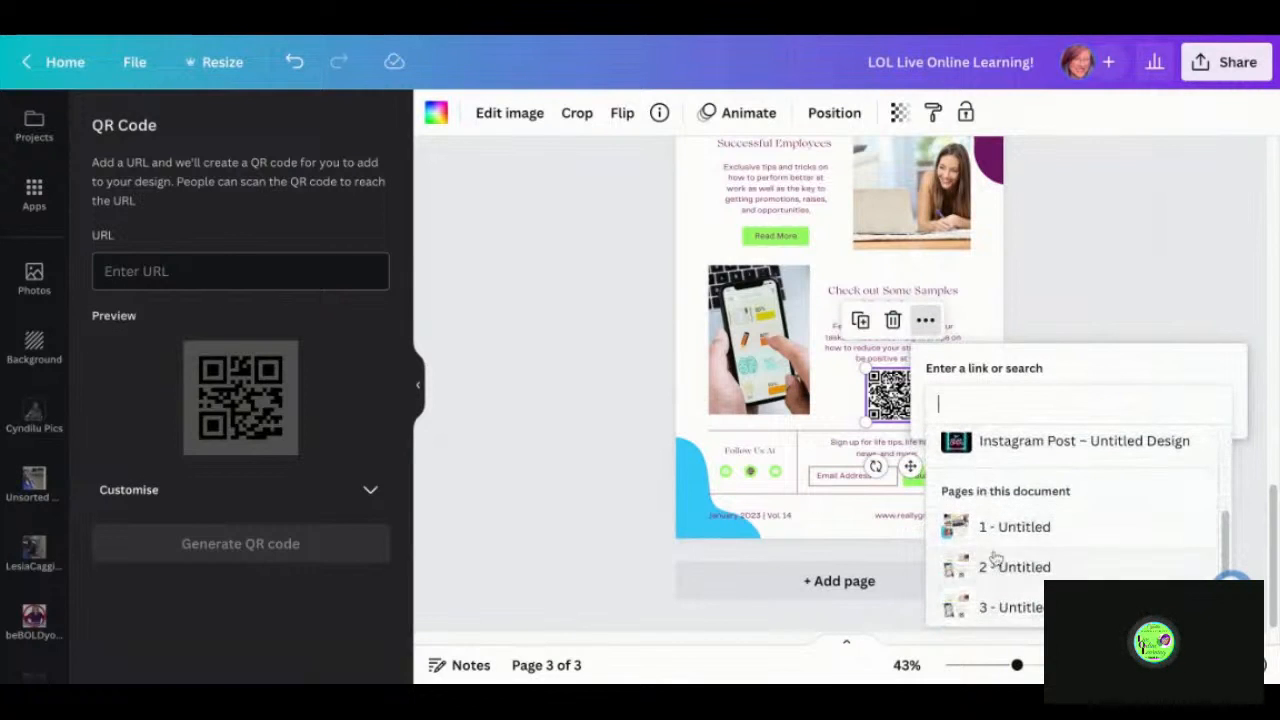
pyautogui.click(1008, 606)
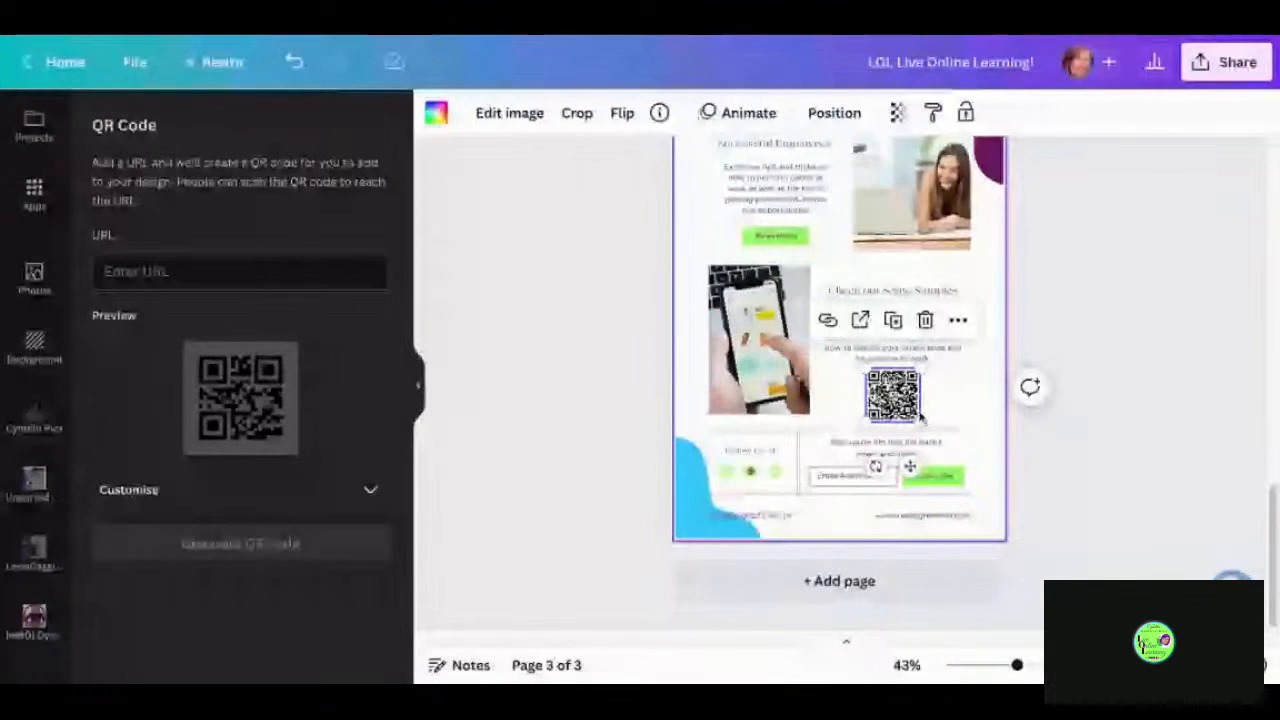
pyautogui.click(975, 433)
# - Examine the QR code in the book covers section of page 3 up close
pyautogui.scroll(1, 975, 433)
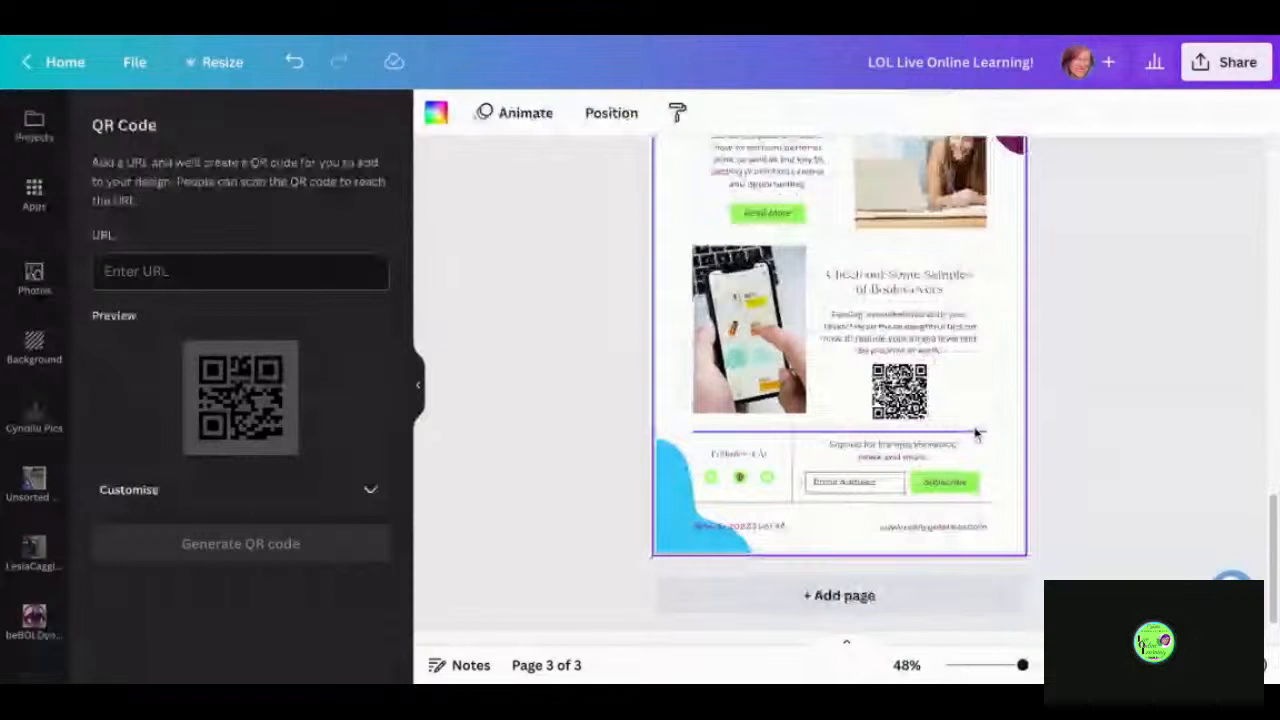
pyautogui.scroll(5, 975, 433)
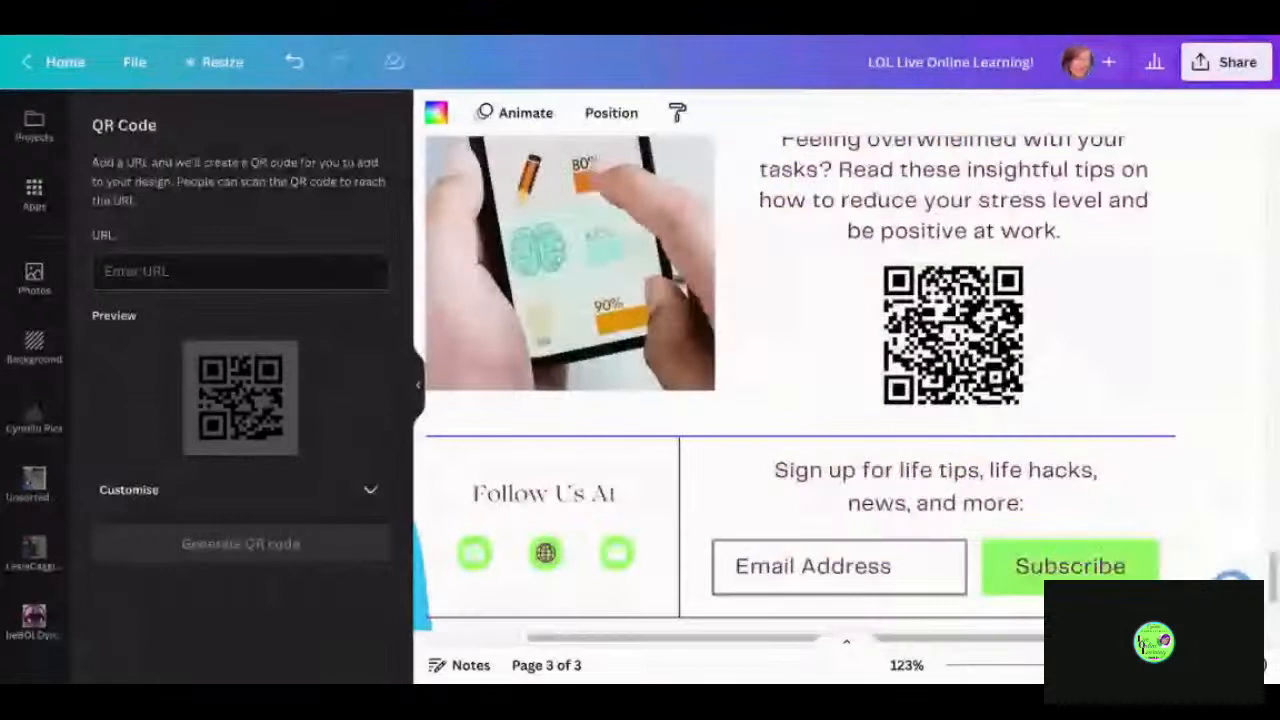
pyautogui.scroll(3, 972, 424)
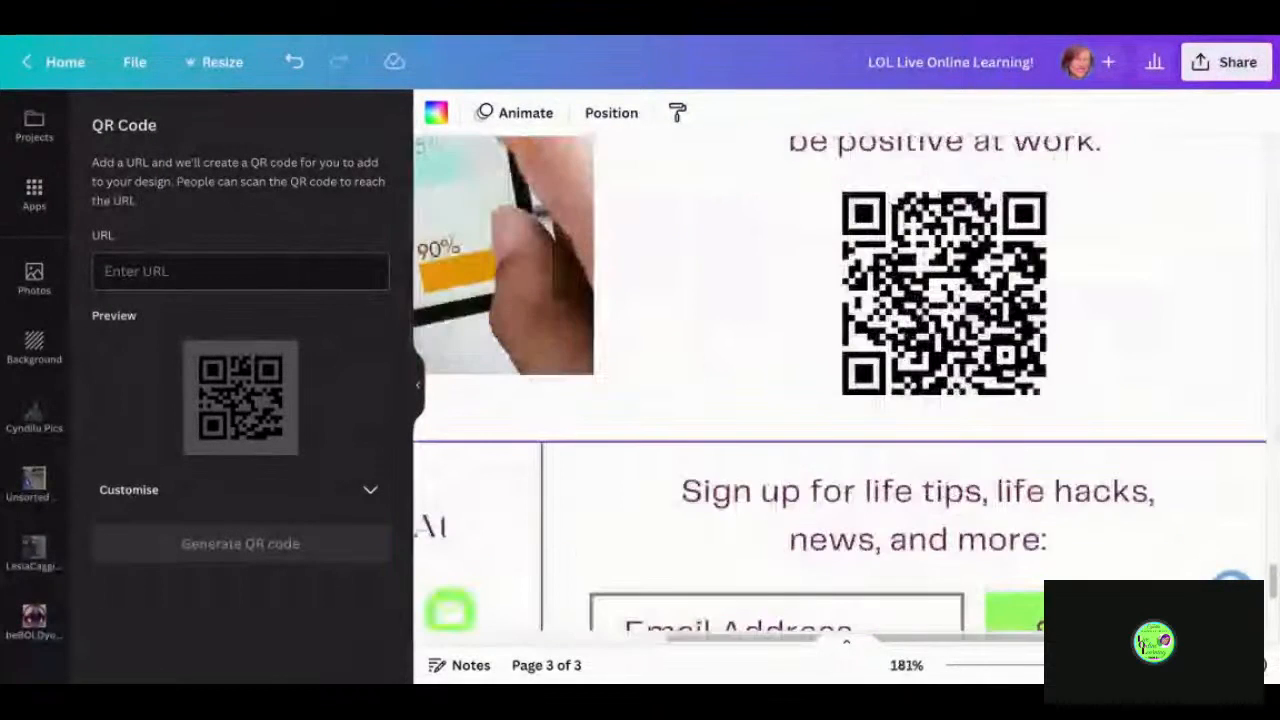
pyautogui.scroll(3, 985, 415)
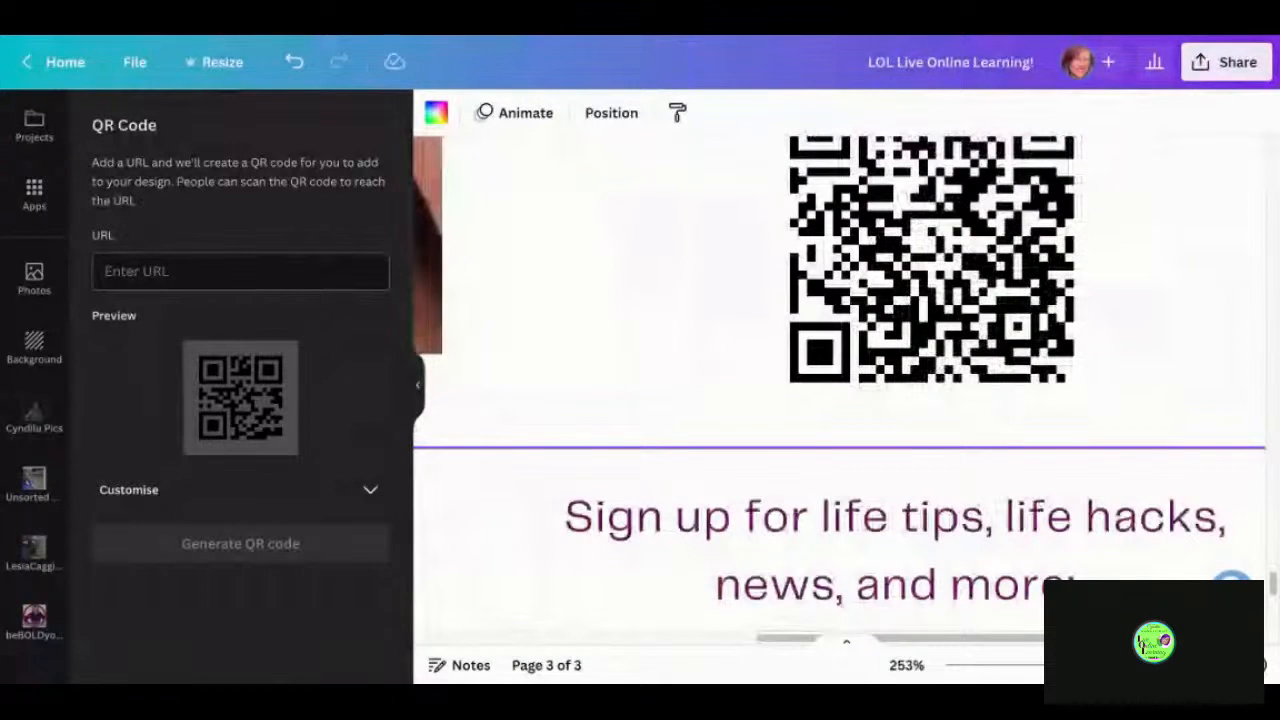
pyautogui.scroll(-1, 965, 445)
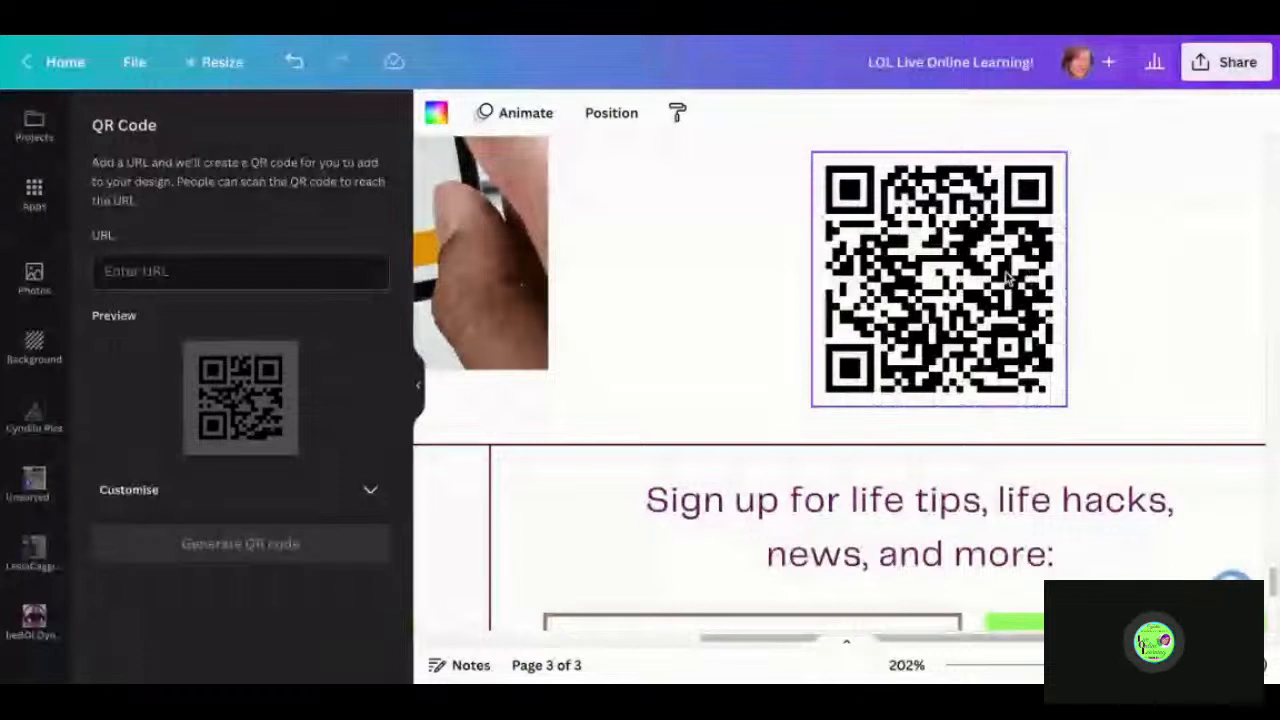
pyautogui.scroll(-5, 1008, 280)
pyautogui.scroll(-1, 1110, 332)
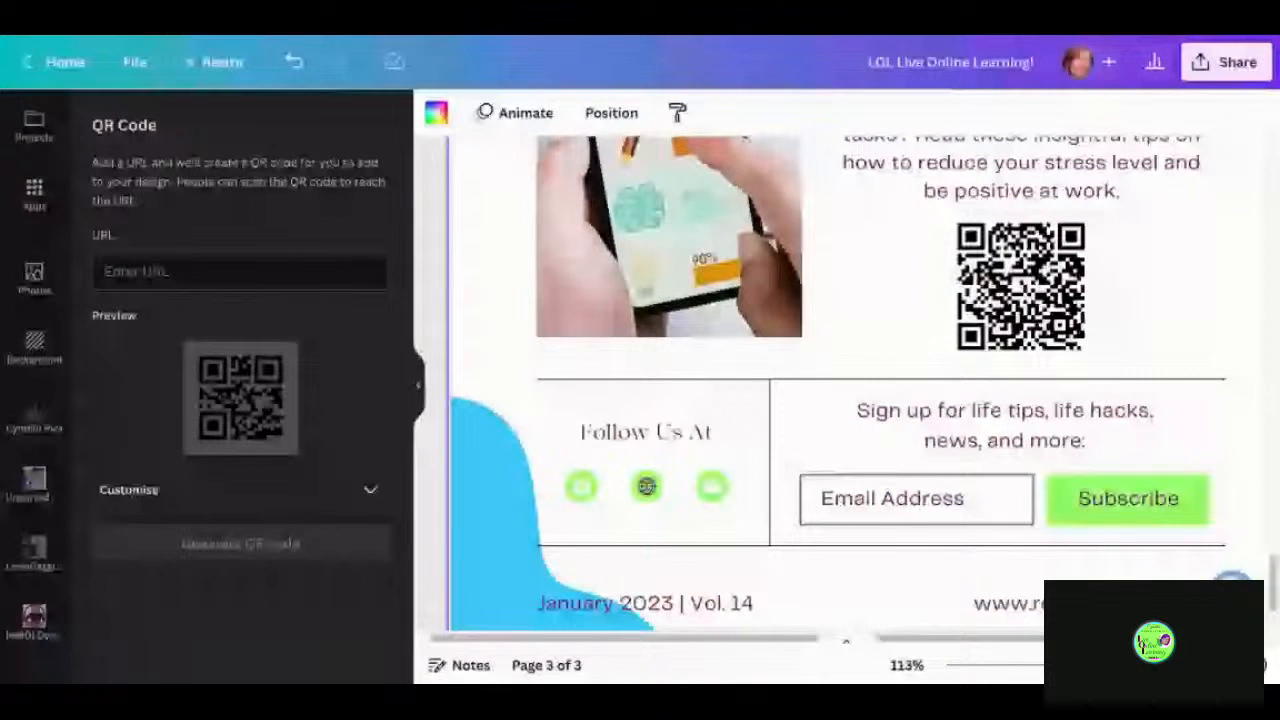
pyautogui.scroll(-4, 845, 387)
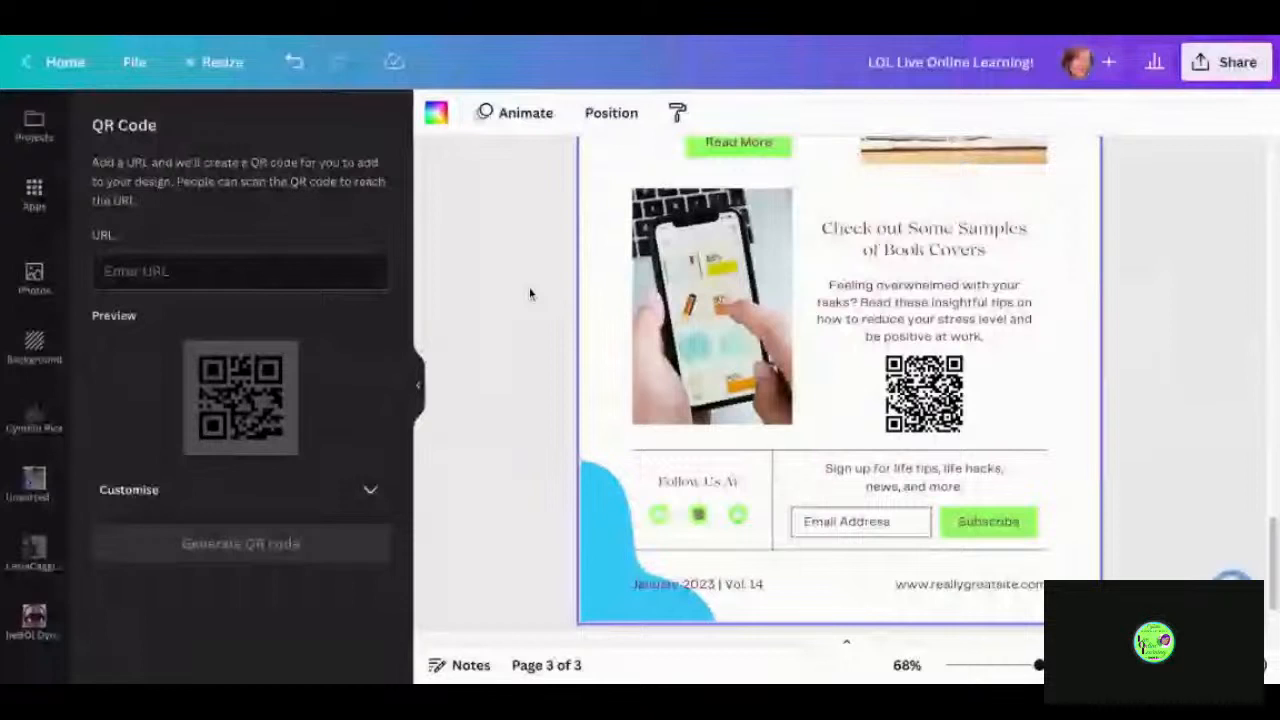
# - Review the newsletter's pages from page 3 back to the header of page 1
pyautogui.scroll(-3, 530, 293)
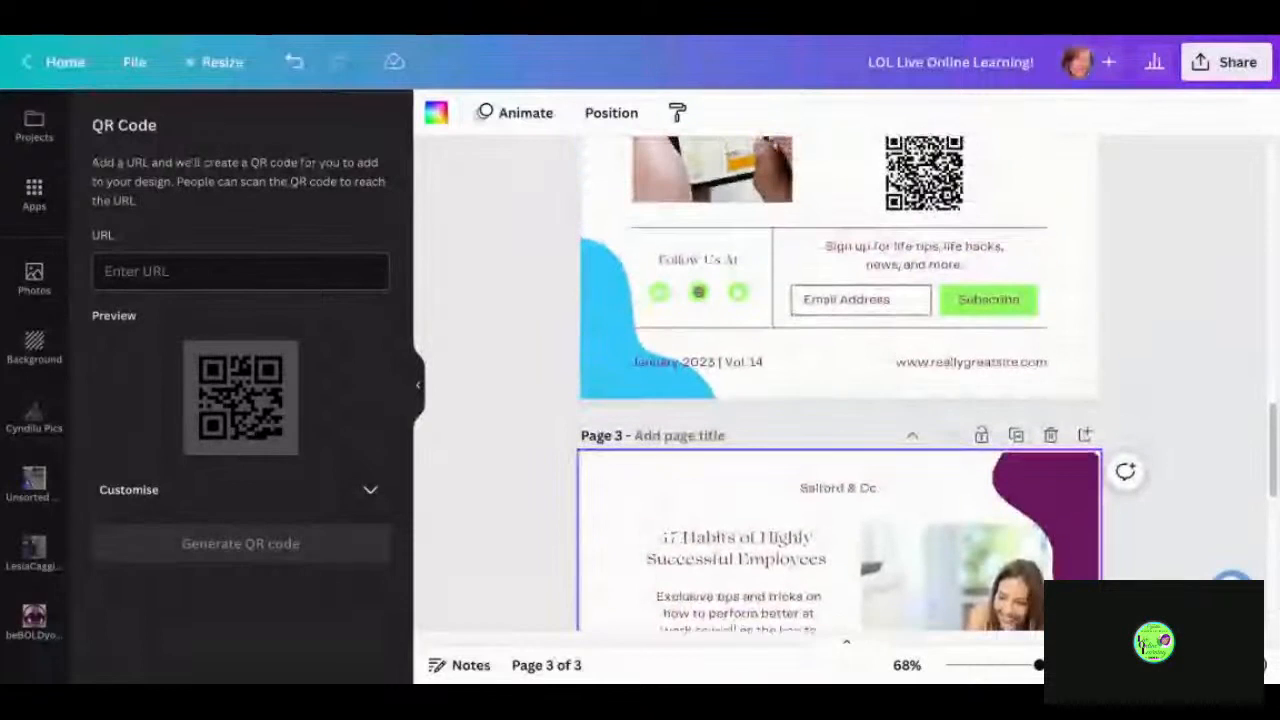
pyautogui.scroll(3, 489, 234)
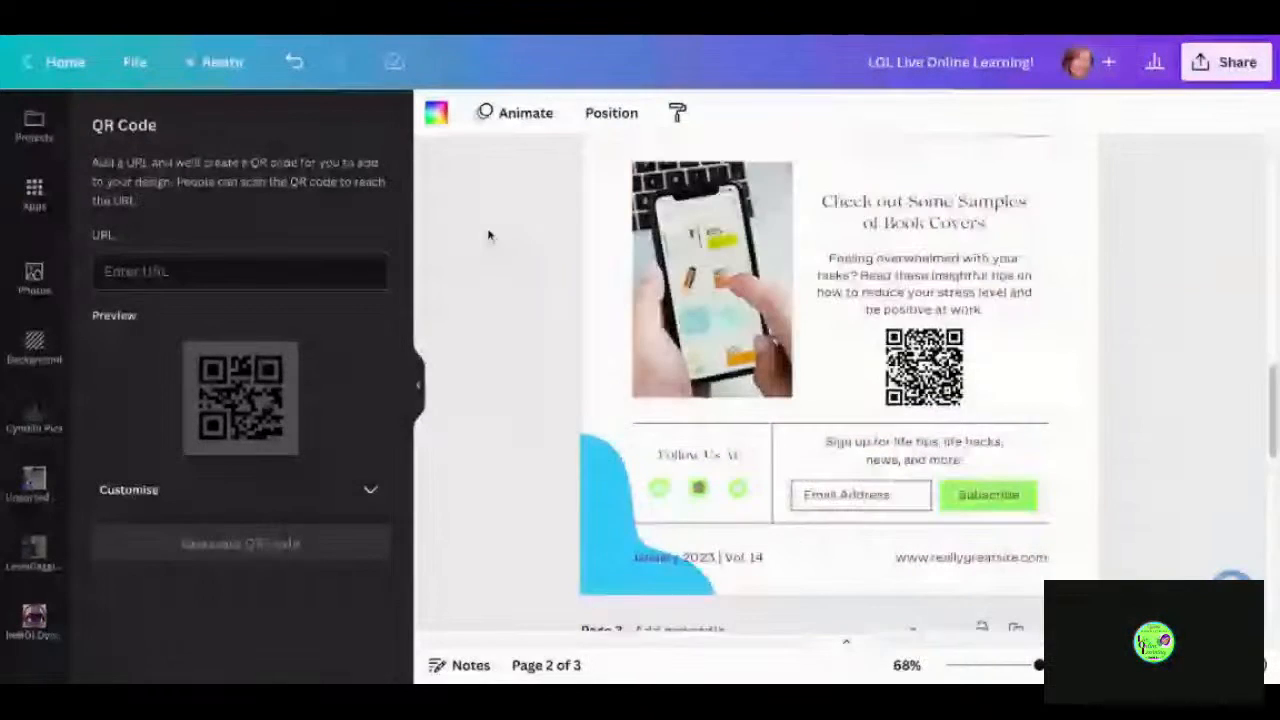
pyautogui.scroll(5, 489, 234)
pyautogui.scroll(-1, 489, 235)
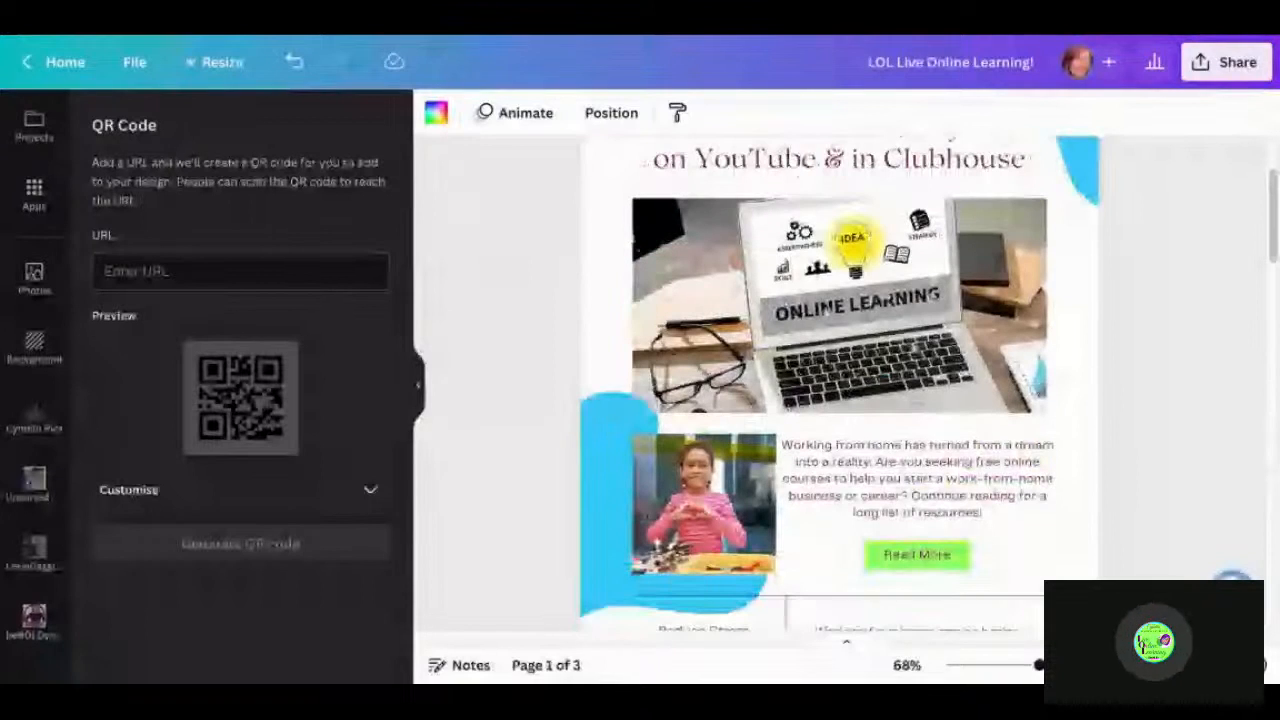
pyautogui.scroll(2, 489, 235)
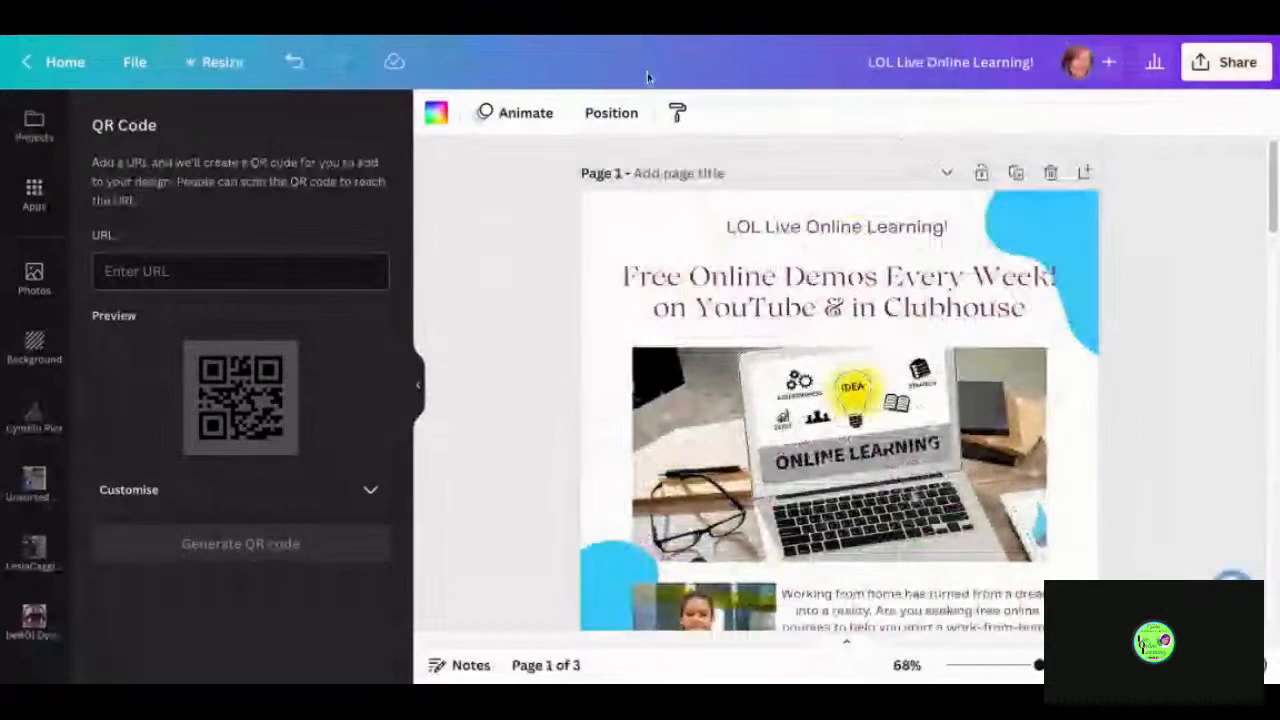